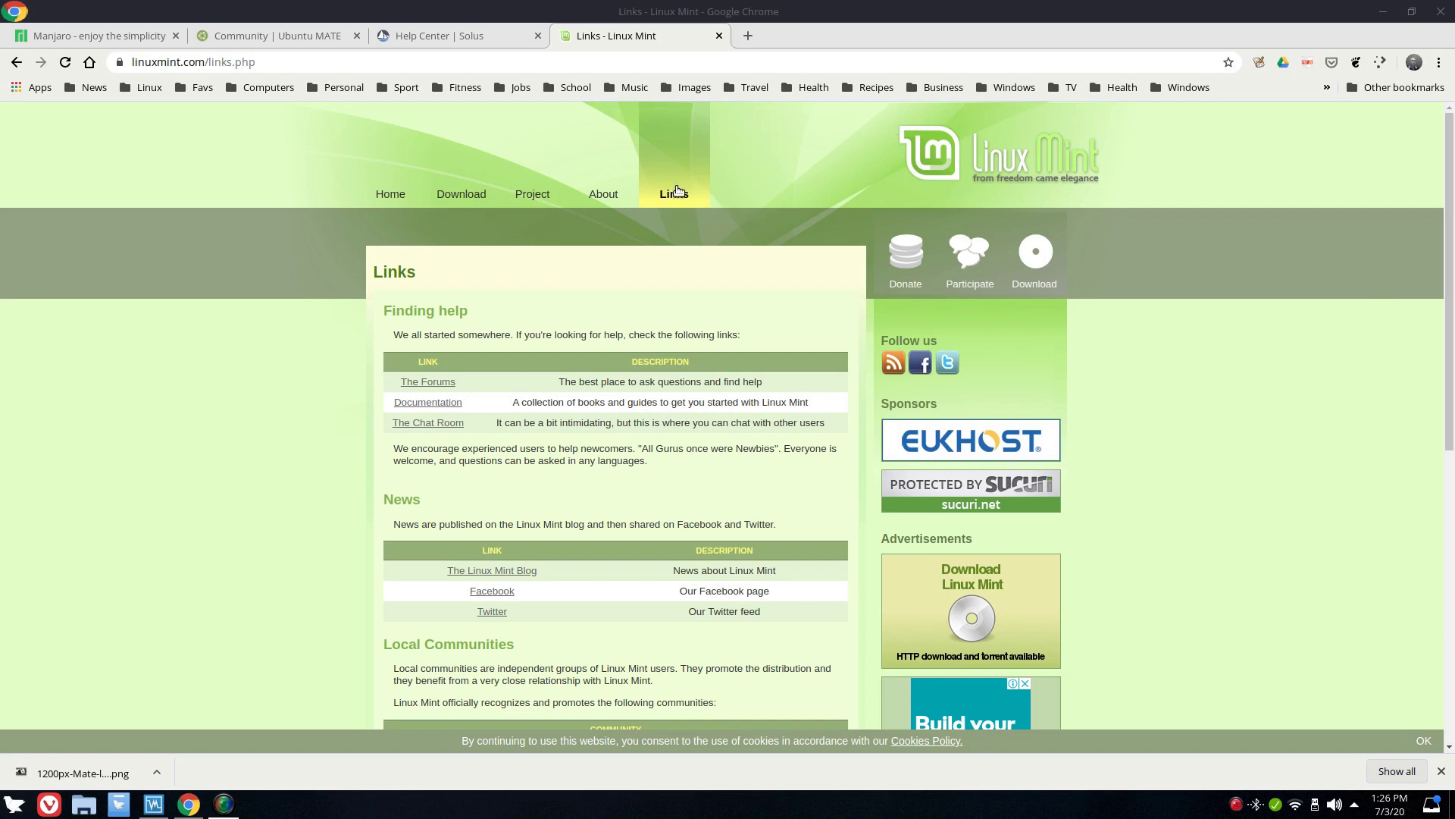
Open The Forums from the Linux Mint links page and look through the board index sections
{"action": "left_click", "coordinate": [439, 386]}
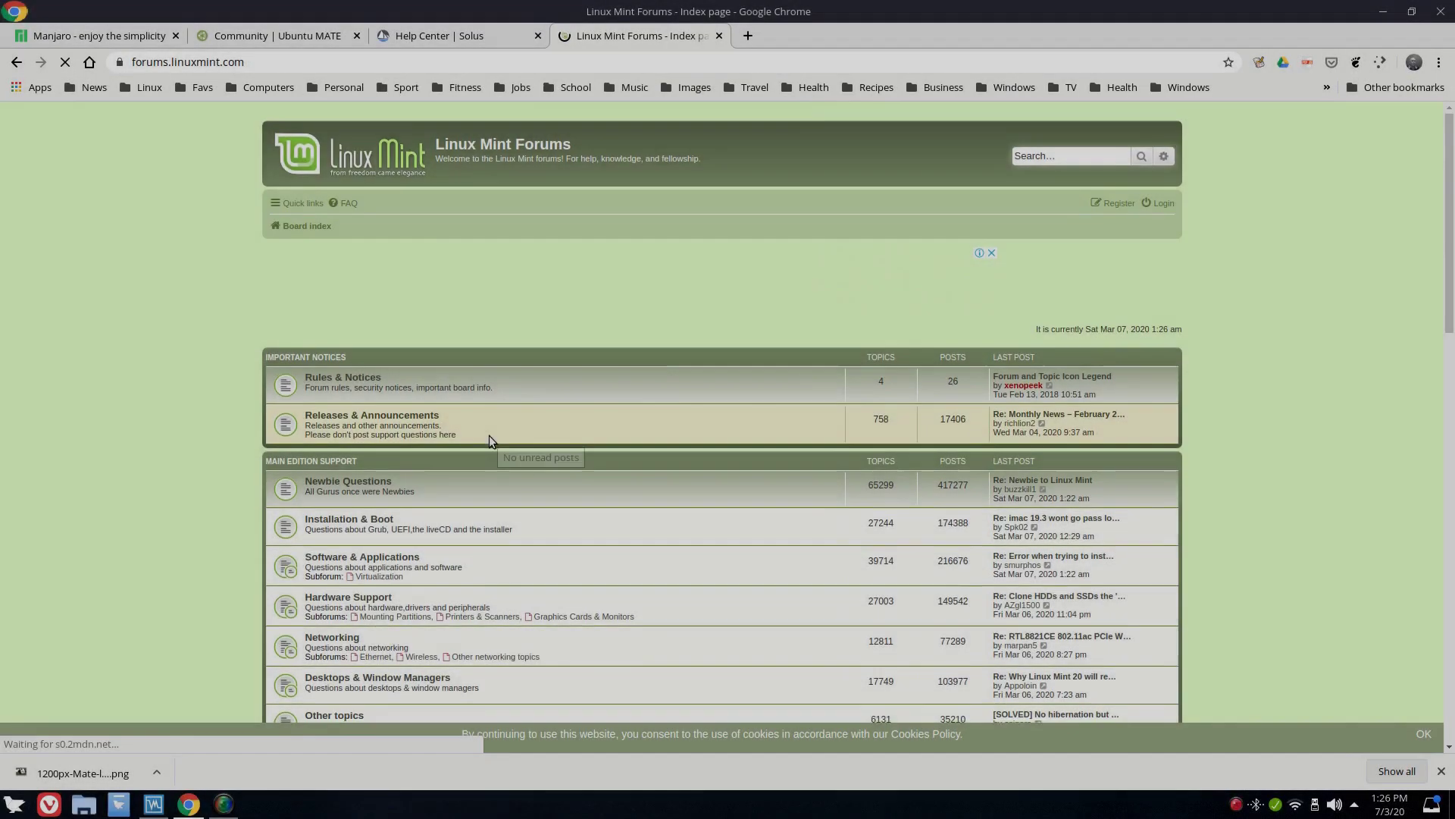
{"action": "scroll", "coordinate": [489, 435], "scroll_direction": "down", "scroll_amount": 3}
{"action": "scroll", "coordinate": [504, 296], "scroll_direction": "up", "scroll_amount": 1}
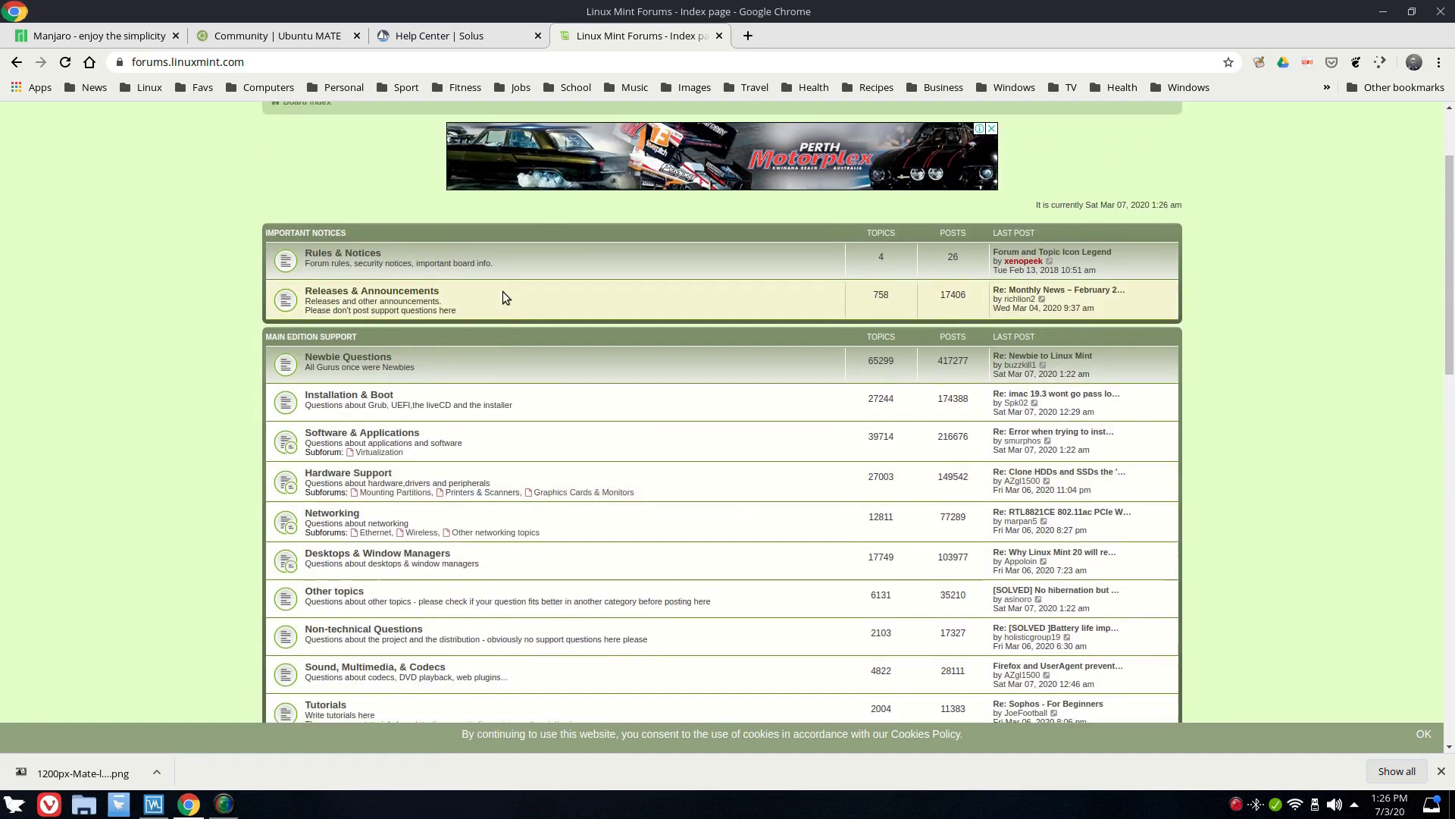
{"action": "scroll", "coordinate": [503, 291], "scroll_direction": "down", "scroll_amount": 5}
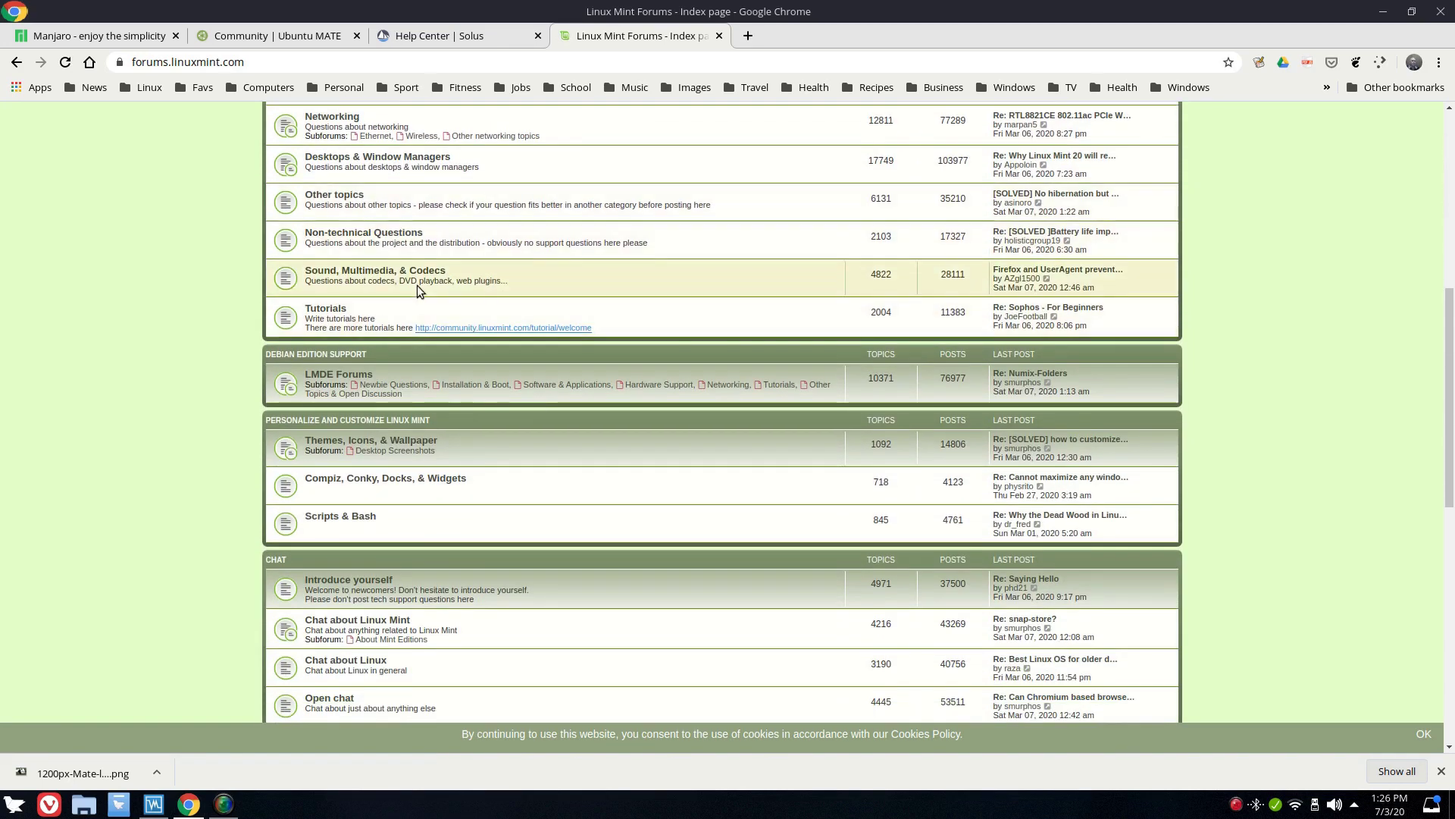
{"action": "scroll", "coordinate": [417, 285], "scroll_direction": "down", "scroll_amount": 3}
{"action": "scroll", "coordinate": [450, 504], "scroll_direction": "down", "scroll_amount": 4}
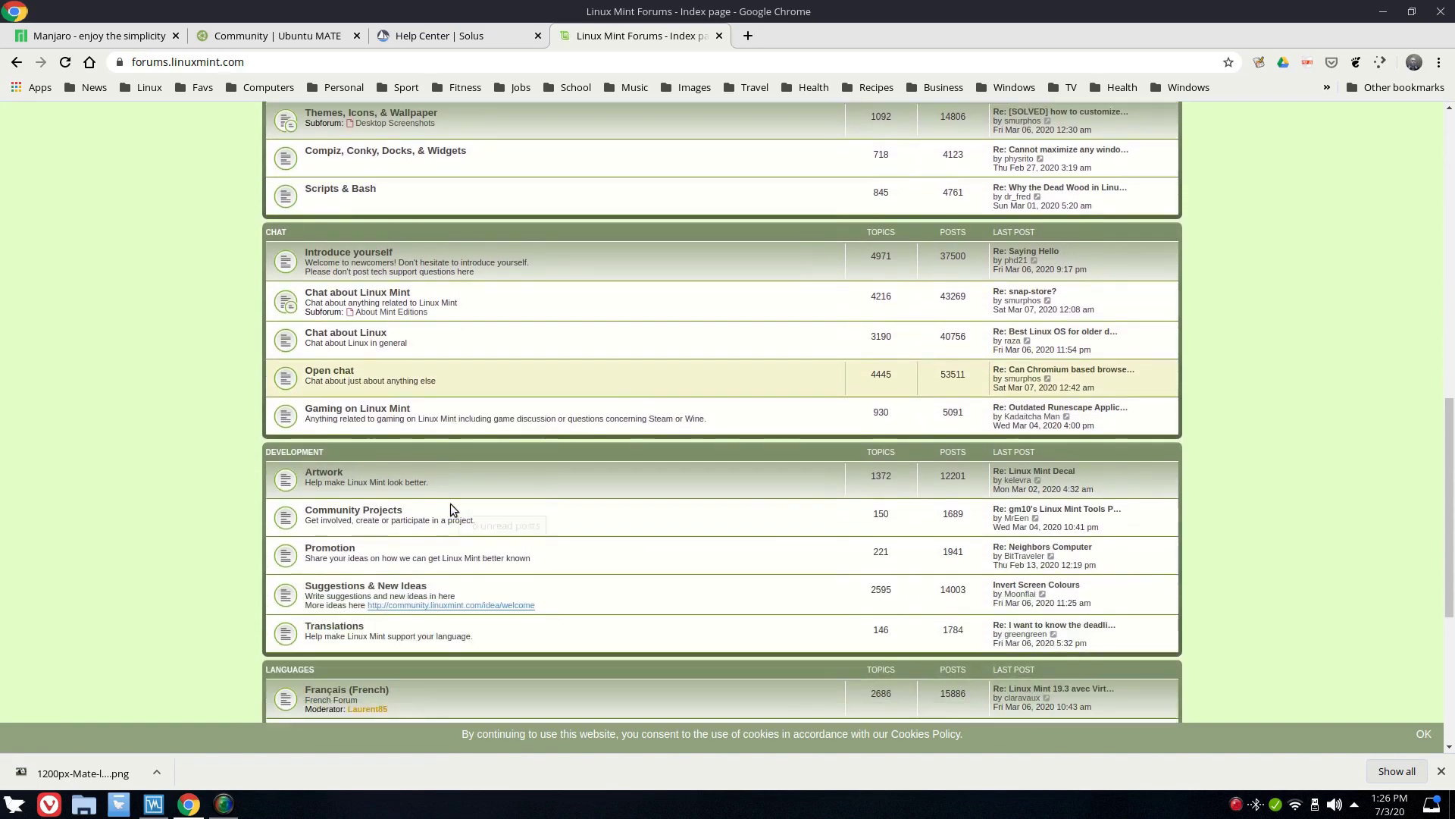
{"action": "scroll", "coordinate": [434, 514], "scroll_direction": "up", "scroll_amount": 7}
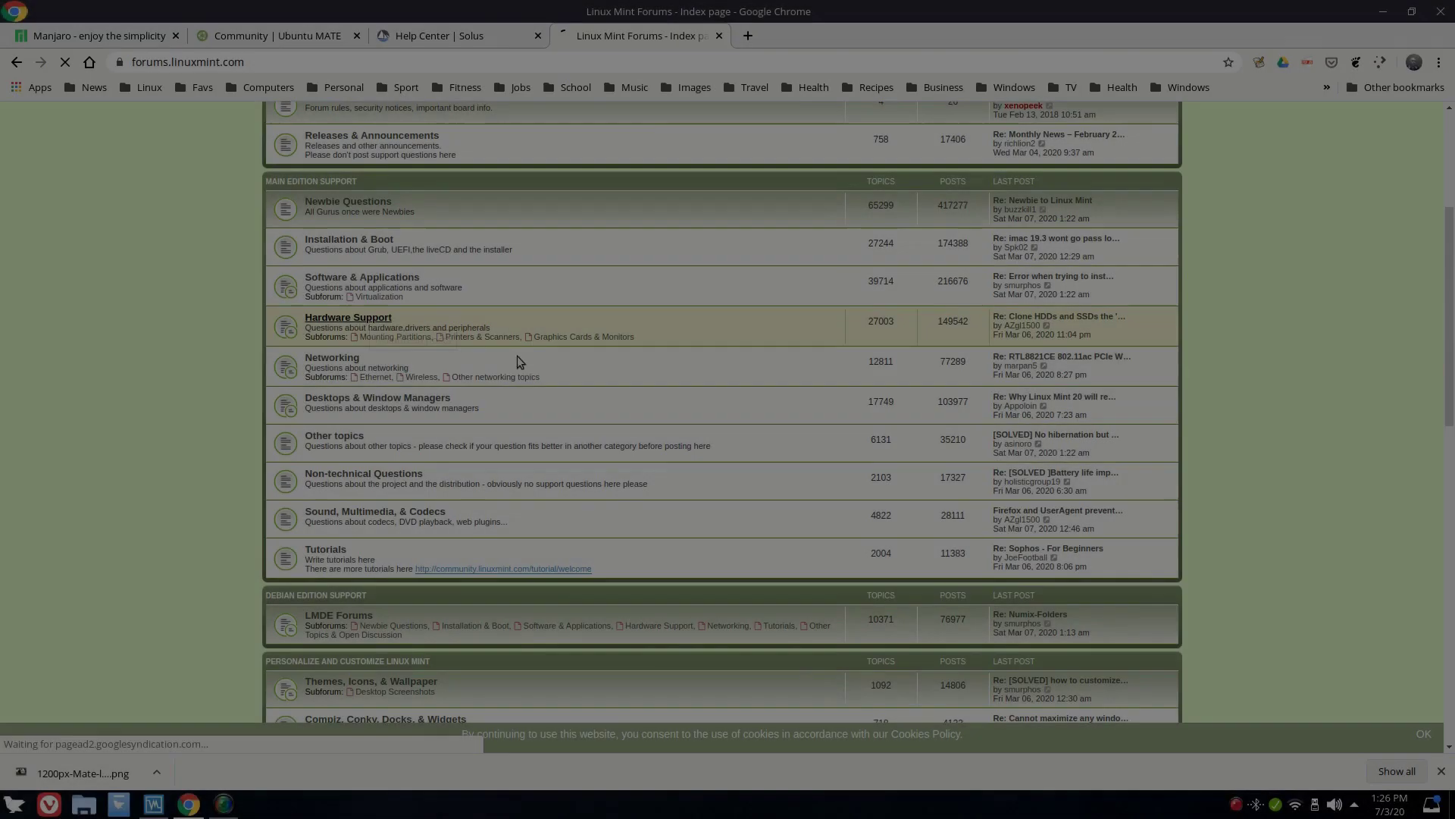
Open the Hardware Support forum, look over its topics and go back to the Linux Mint Links page
{"action": "left_click", "coordinate": [637, 389]}
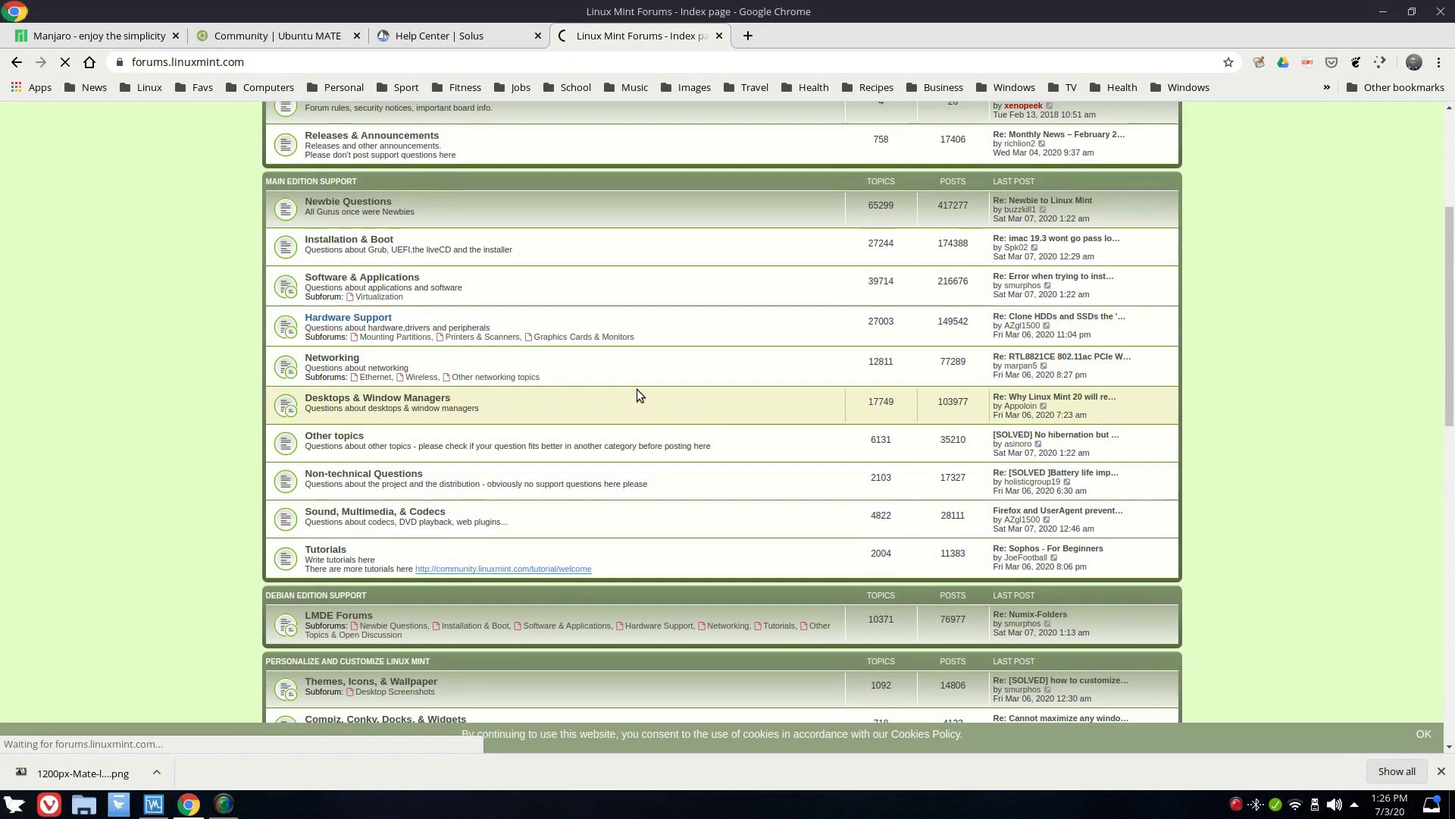
{"action": "scroll", "coordinate": [454, 493], "scroll_direction": "down", "scroll_amount": 5}
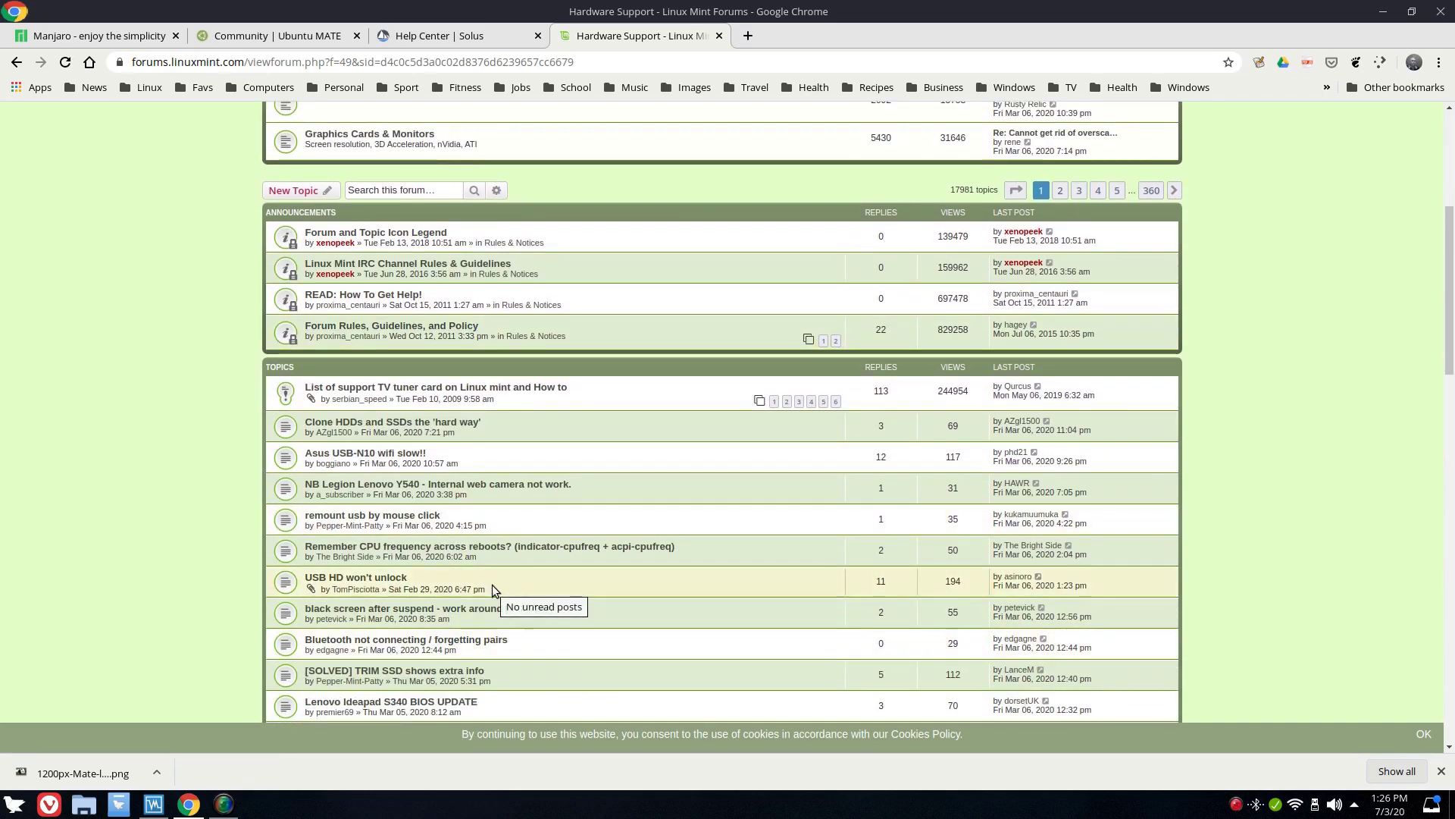
{"action": "scroll", "coordinate": [493, 585], "scroll_direction": "up", "scroll_amount": 5}
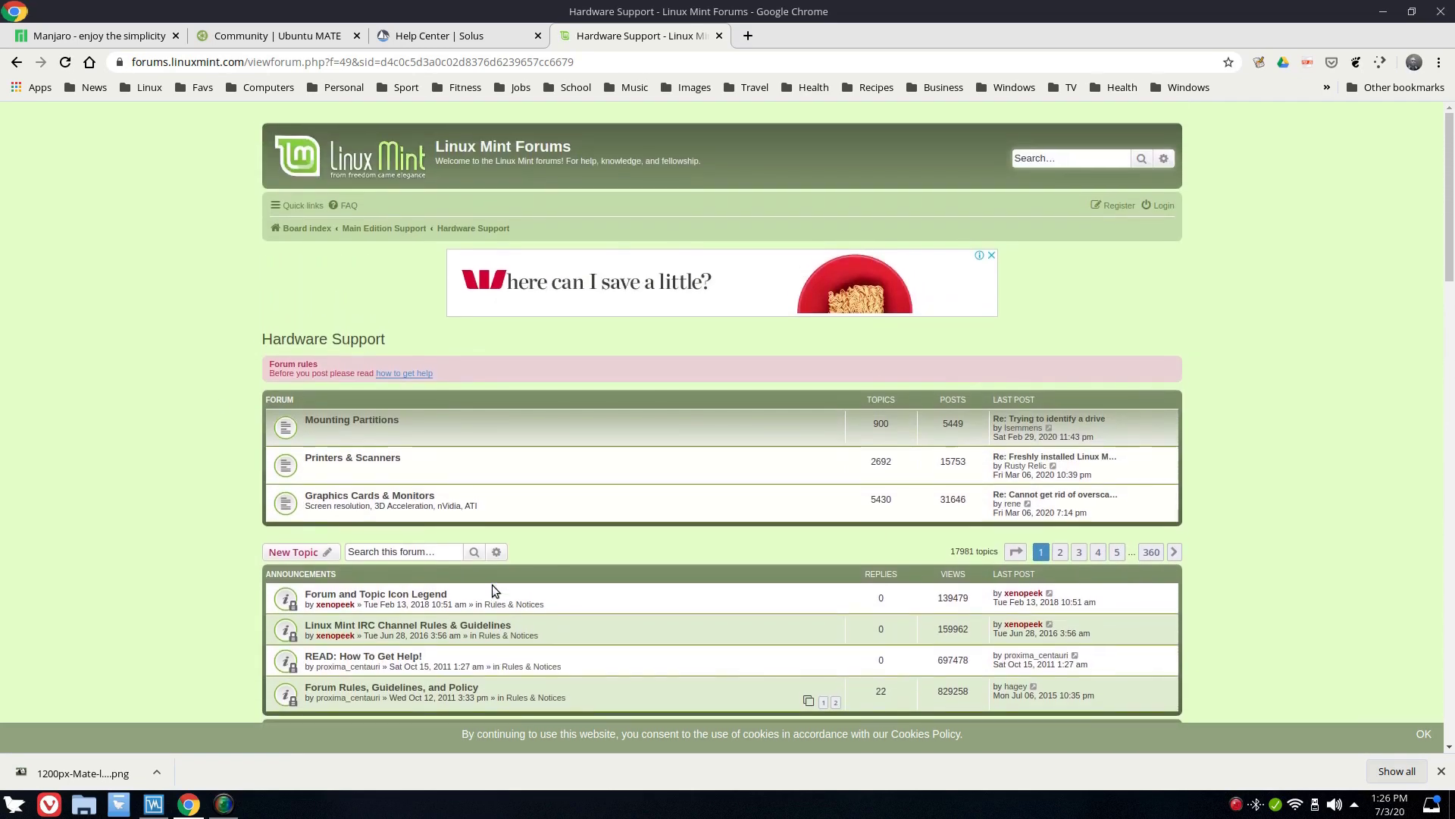
{"action": "left_click", "coordinate": [15, 63]}
{"action": "left_click", "coordinate": [16, 65]}
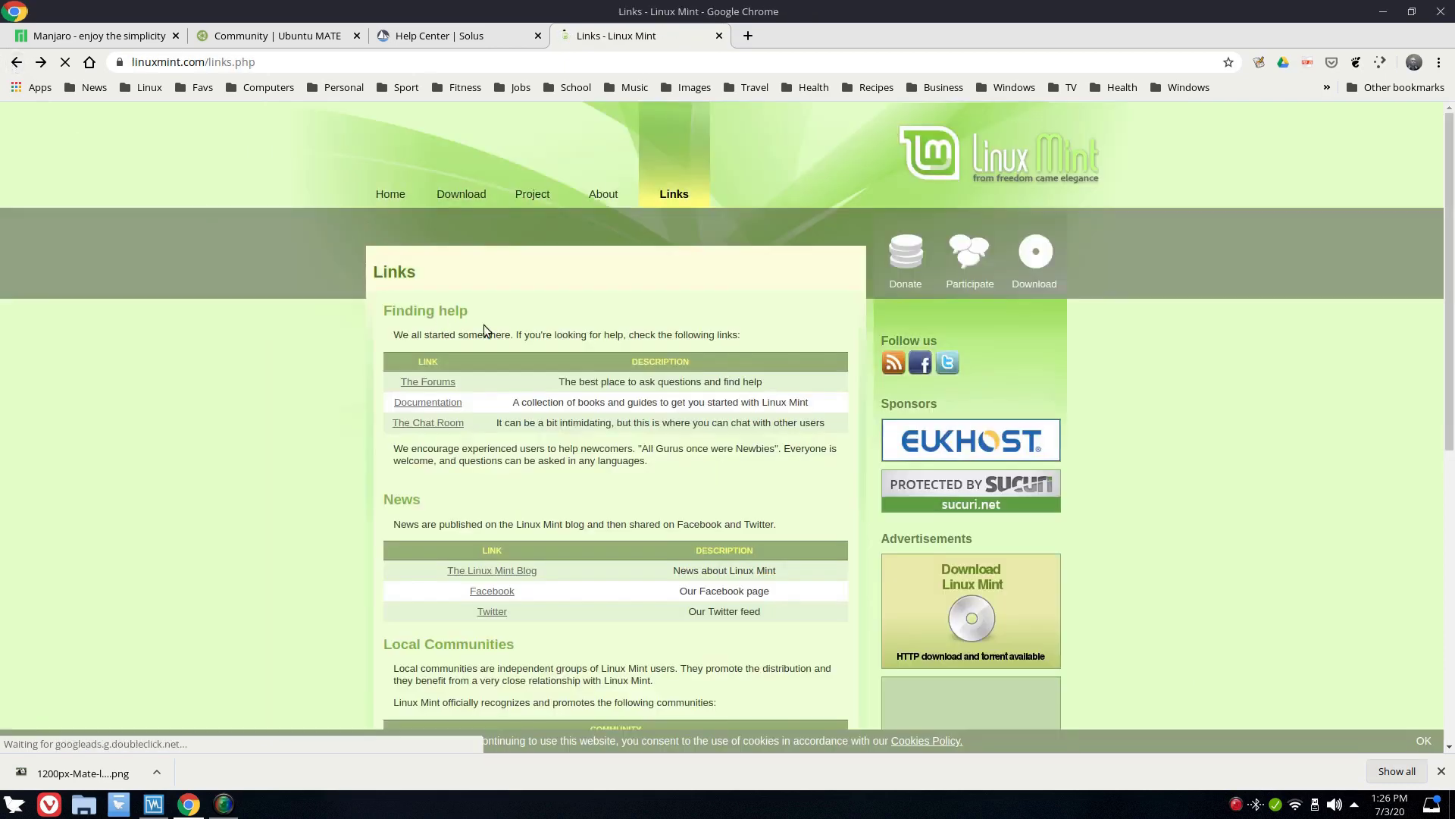
View the Documentation page and The Chat Room from the Finding help links, returning to the Links page after each
{"action": "left_click", "coordinate": [438, 403]}
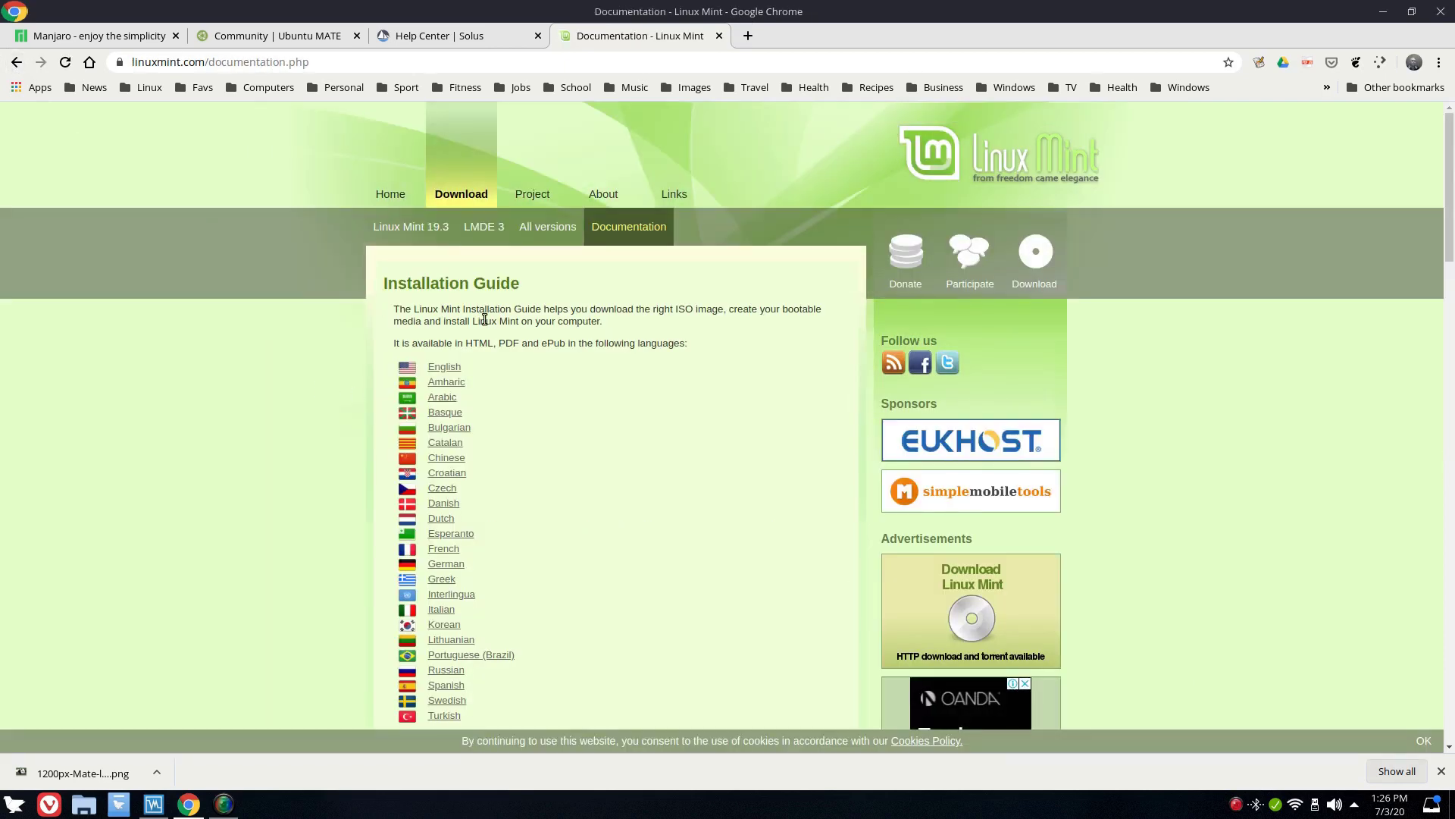
{"action": "left_click", "coordinate": [22, 63]}
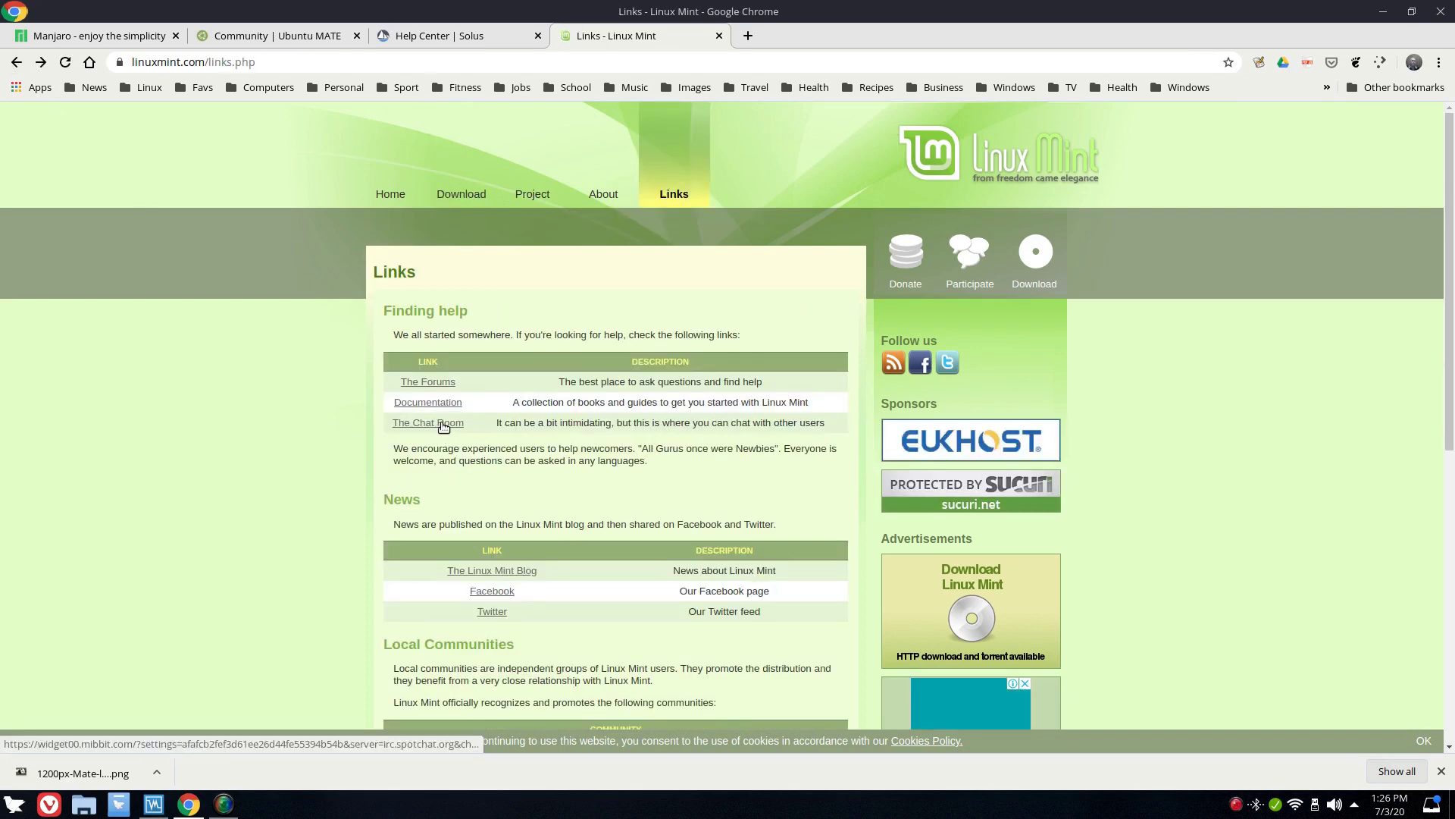
{"action": "left_click", "coordinate": [444, 423]}
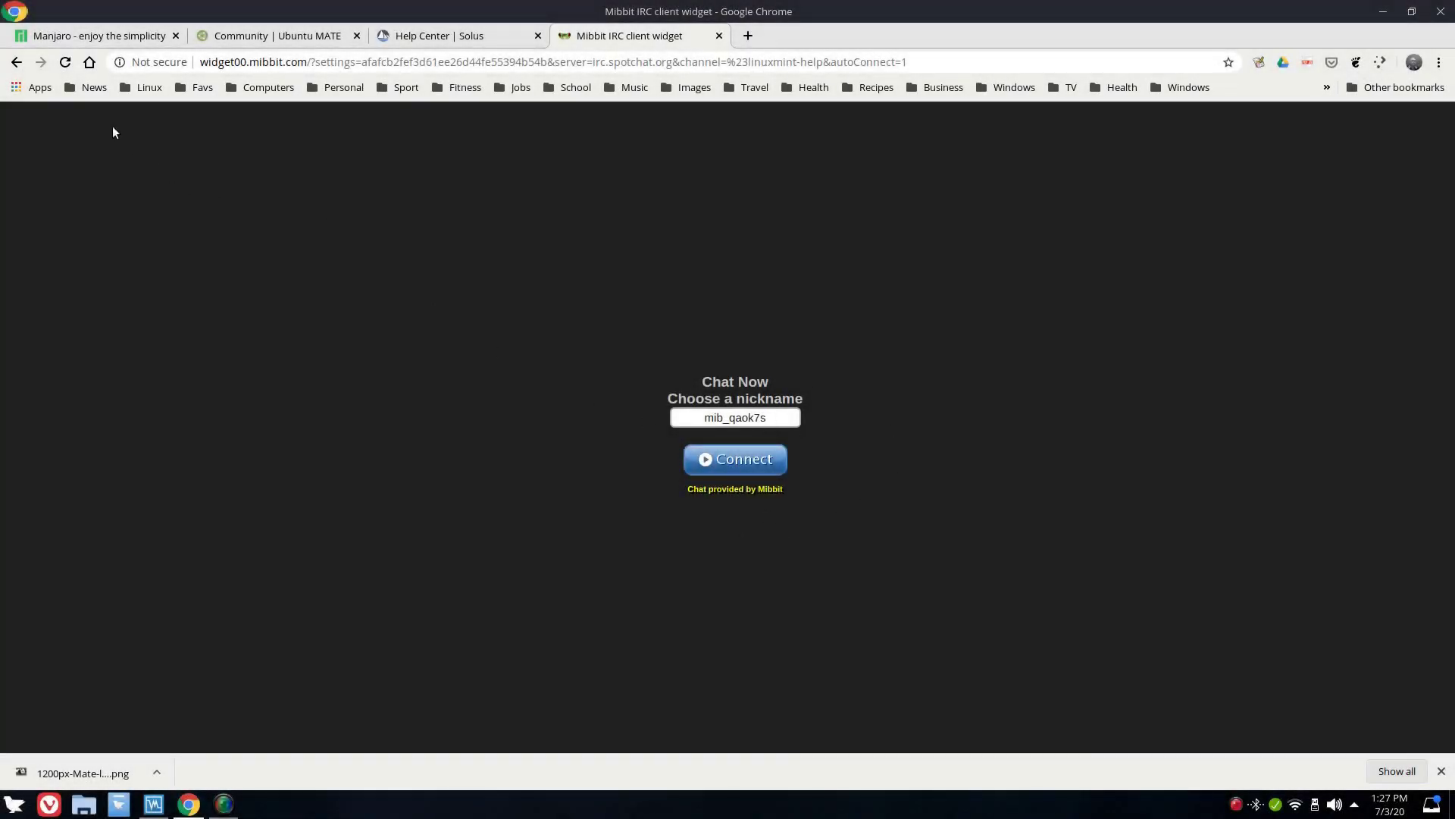
{"action": "left_click", "coordinate": [16, 64]}
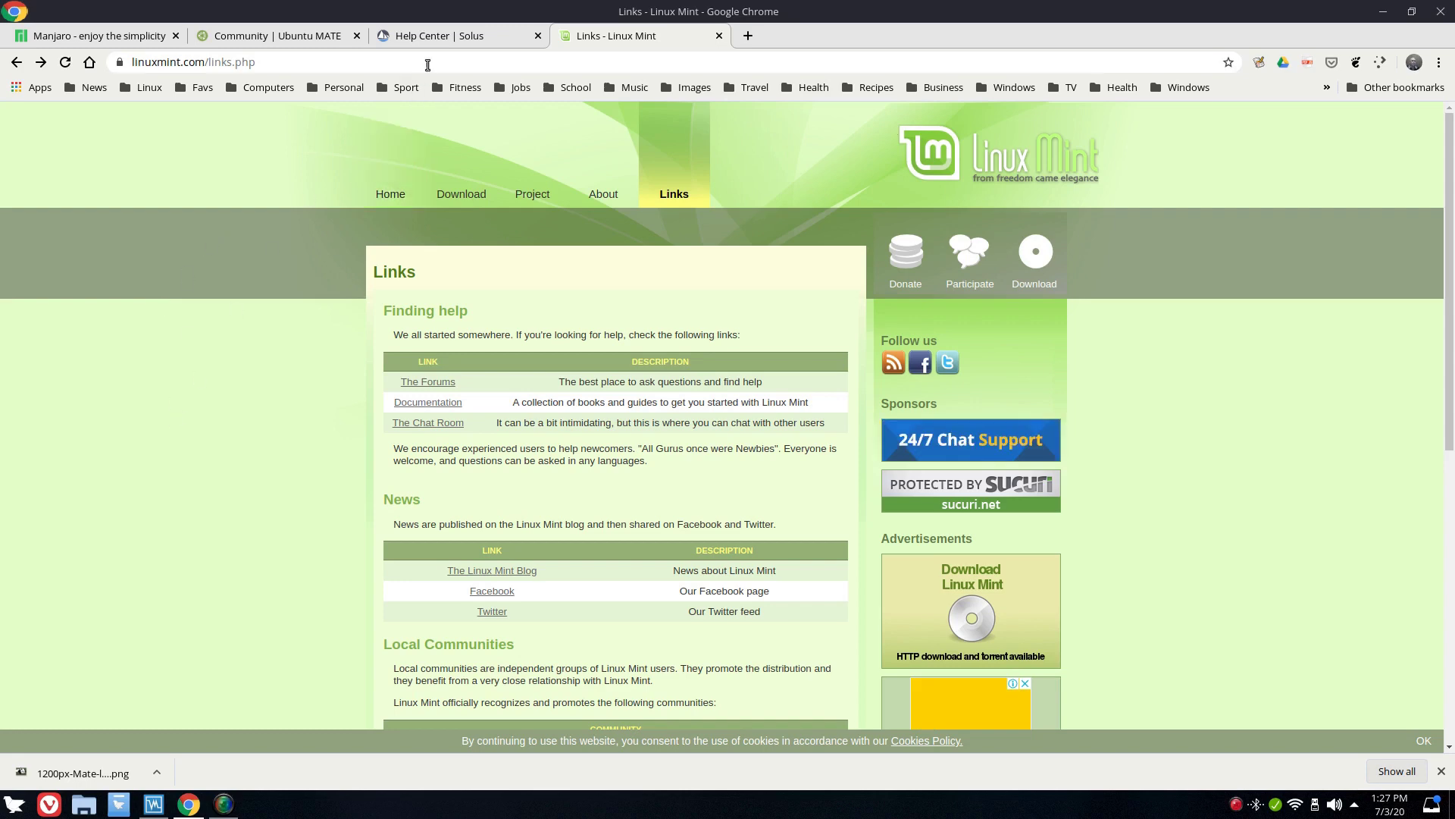
Switch to the Solus site, go to its home page and open the Help Center to view the categories
{"action": "left_click", "coordinate": [444, 39]}
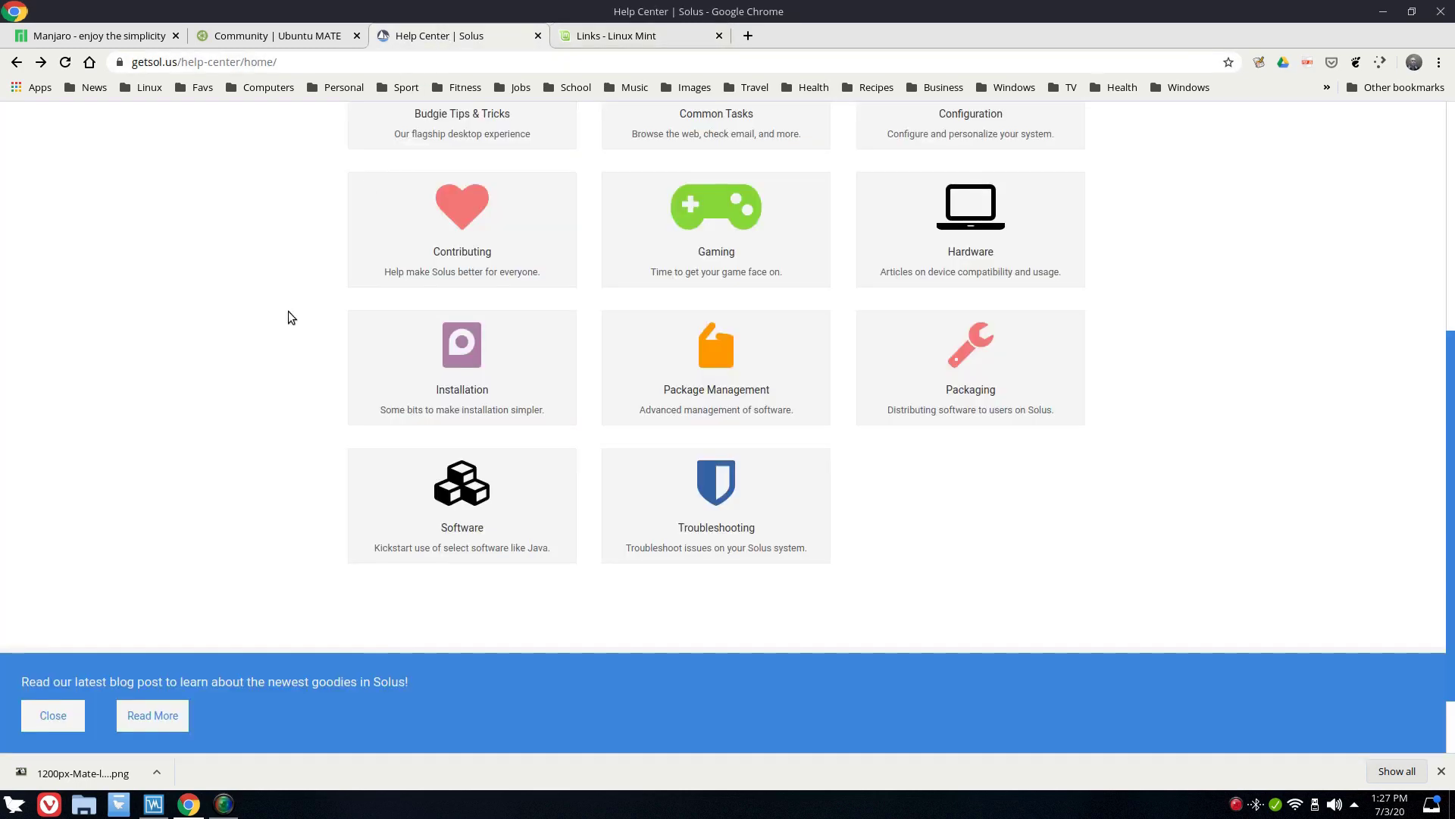
{"action": "scroll", "coordinate": [286, 319], "scroll_direction": "up", "scroll_amount": 5}
{"action": "left_click", "coordinate": [201, 135]}
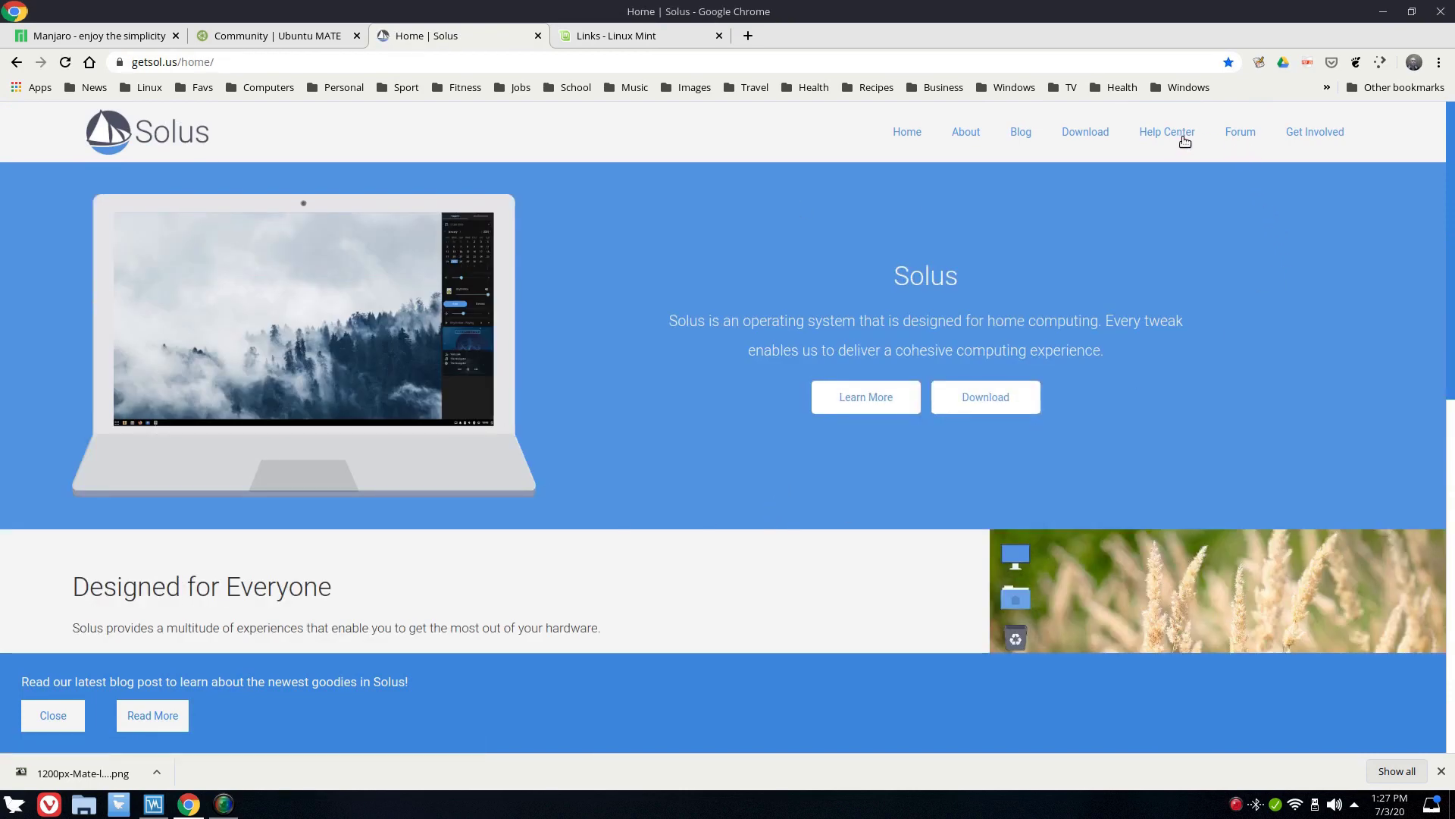
{"action": "left_click", "coordinate": [1148, 133]}
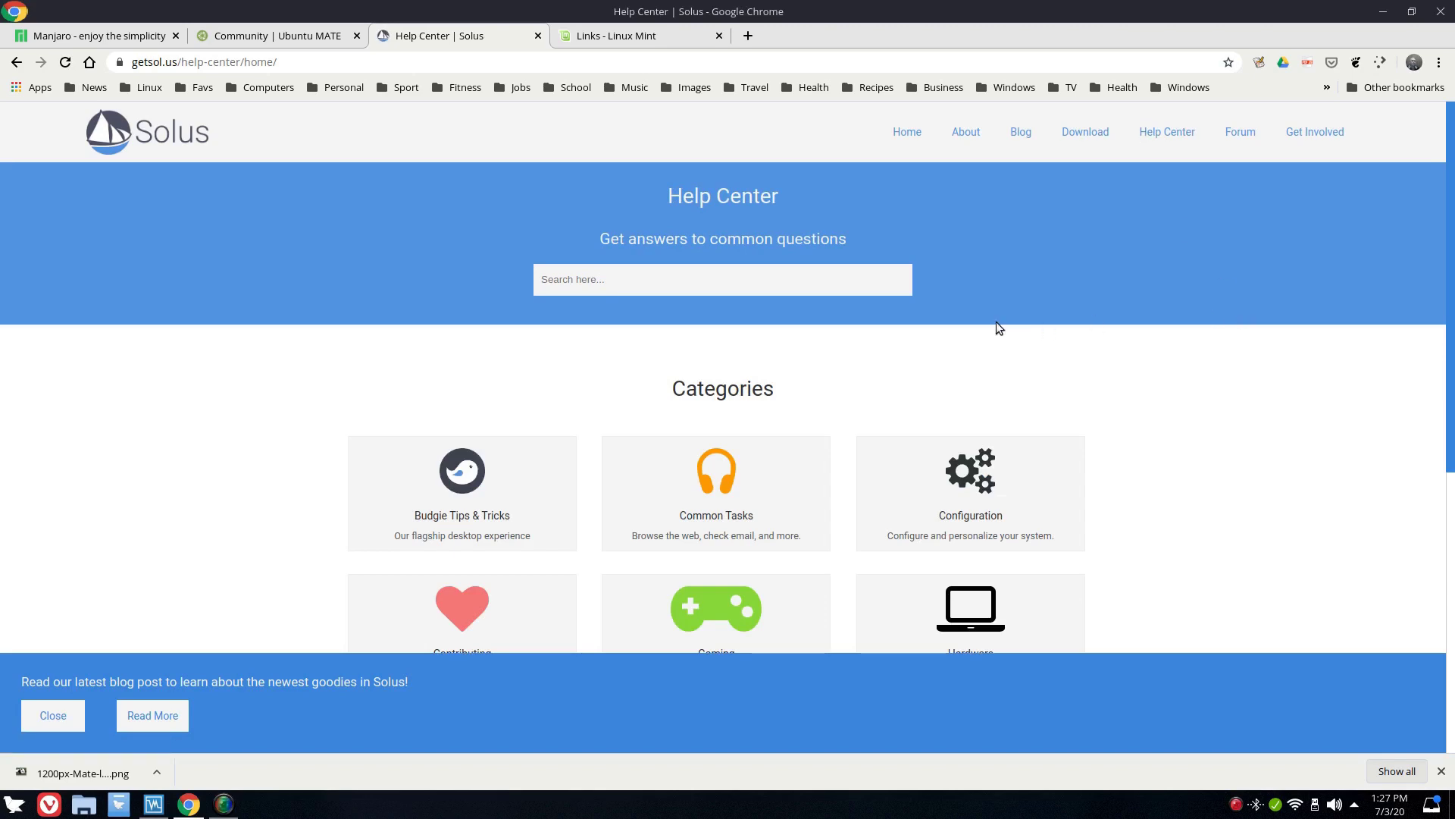
{"action": "scroll", "coordinate": [998, 328], "scroll_direction": "down", "scroll_amount": 3}
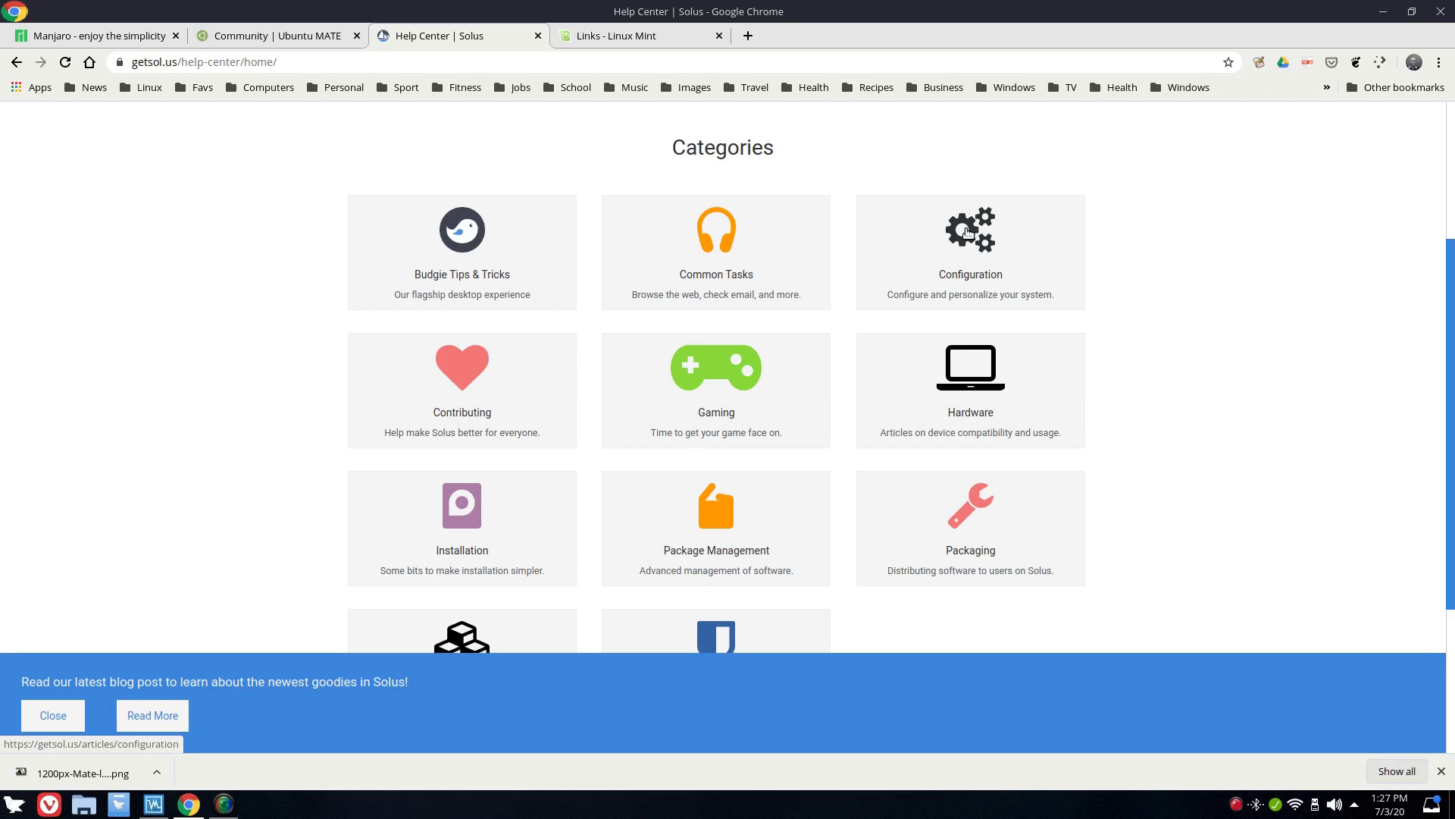
Open the Hardware category of the Solus Help Center, look over its articles and return to the categories
{"action": "left_click", "coordinate": [967, 376]}
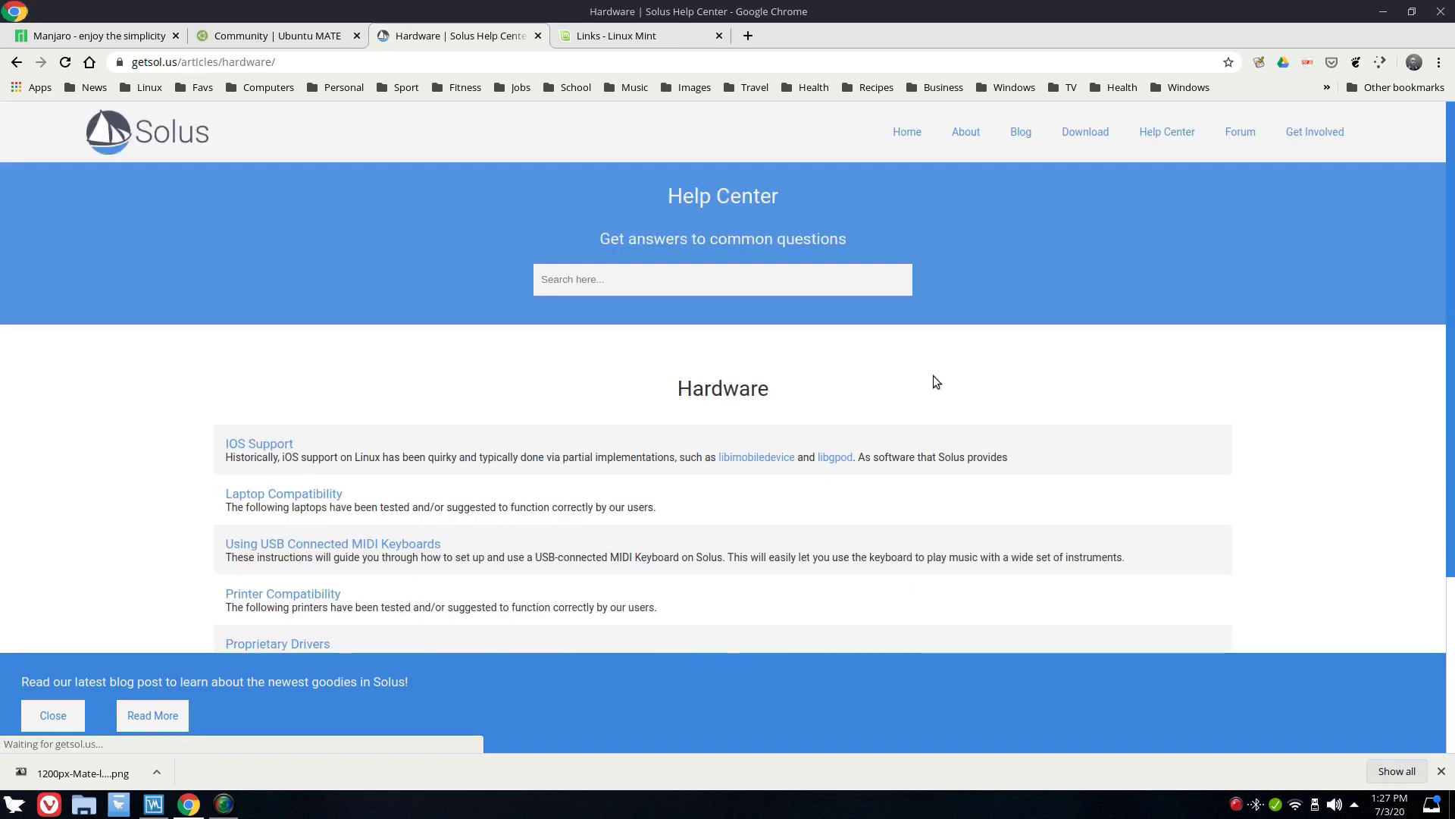
{"action": "scroll", "coordinate": [392, 452], "scroll_direction": "down", "scroll_amount": 3}
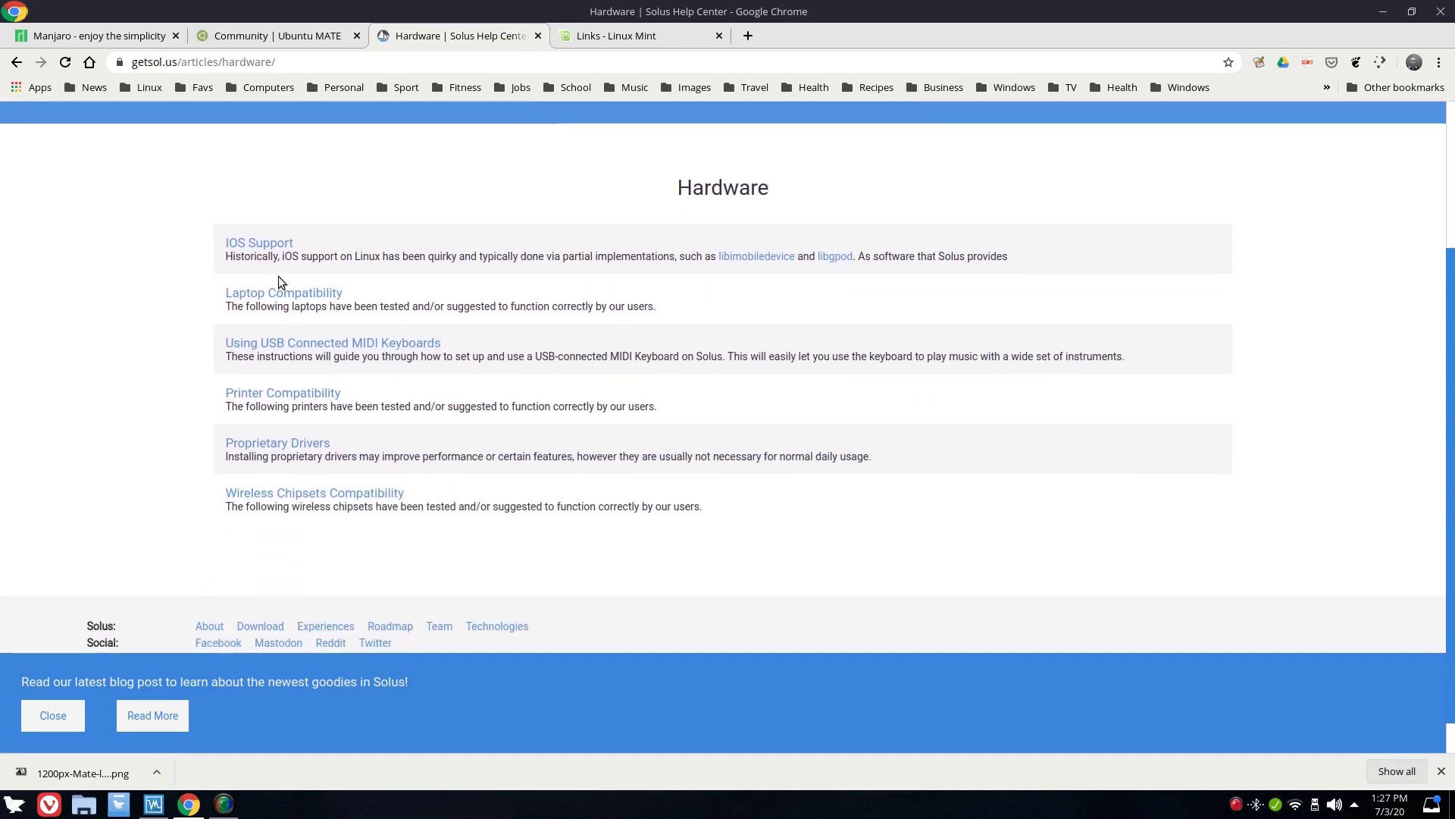
{"action": "scroll", "coordinate": [481, 423], "scroll_direction": "up", "scroll_amount": 3}
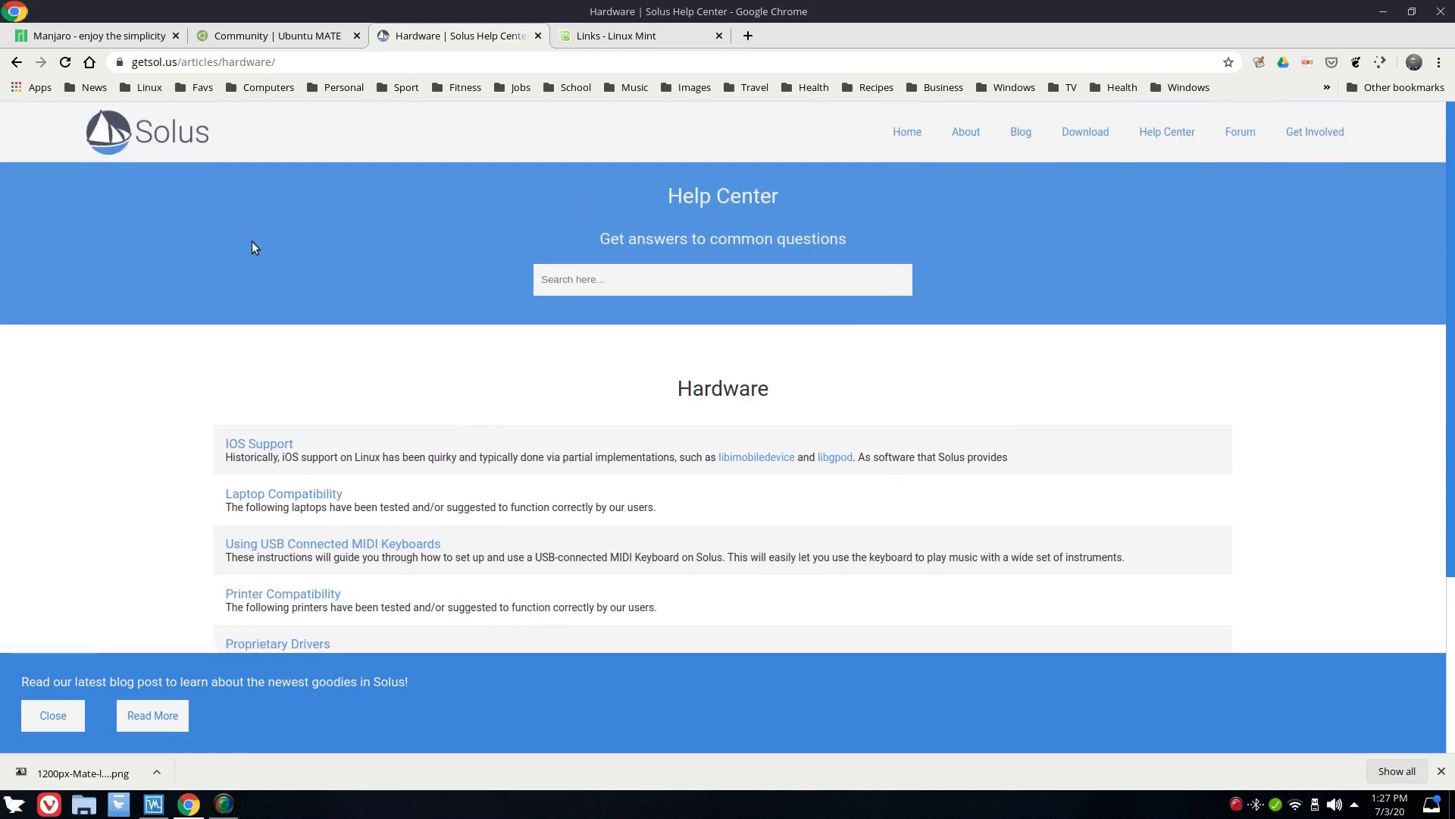
{"action": "left_click", "coordinate": [15, 64]}
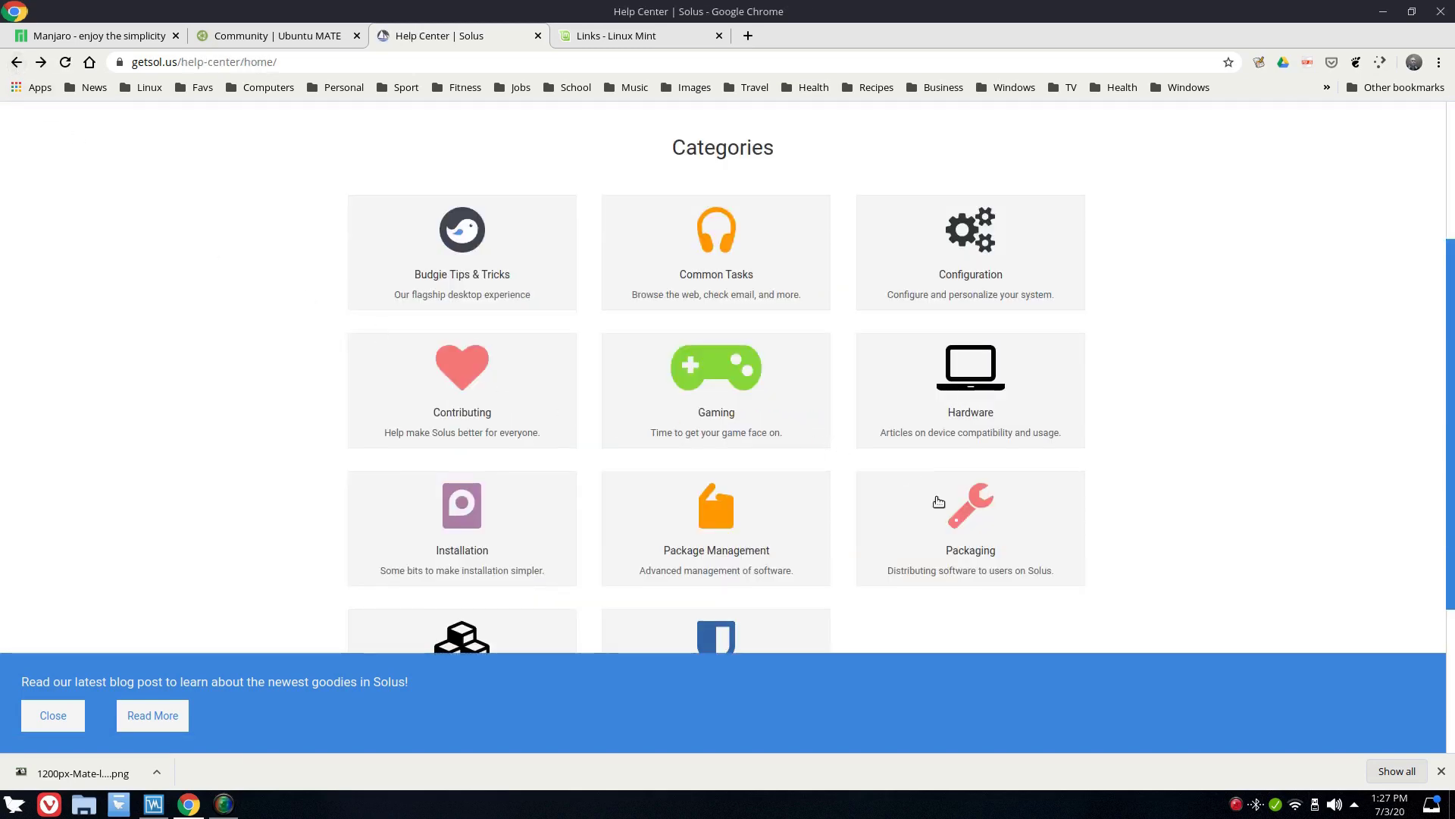
Open the Packaging category, read through its full article list and return to the Help Center categories
{"action": "left_click", "coordinate": [939, 503]}
{"action": "scroll", "coordinate": [399, 445], "scroll_direction": "down", "scroll_amount": 3}
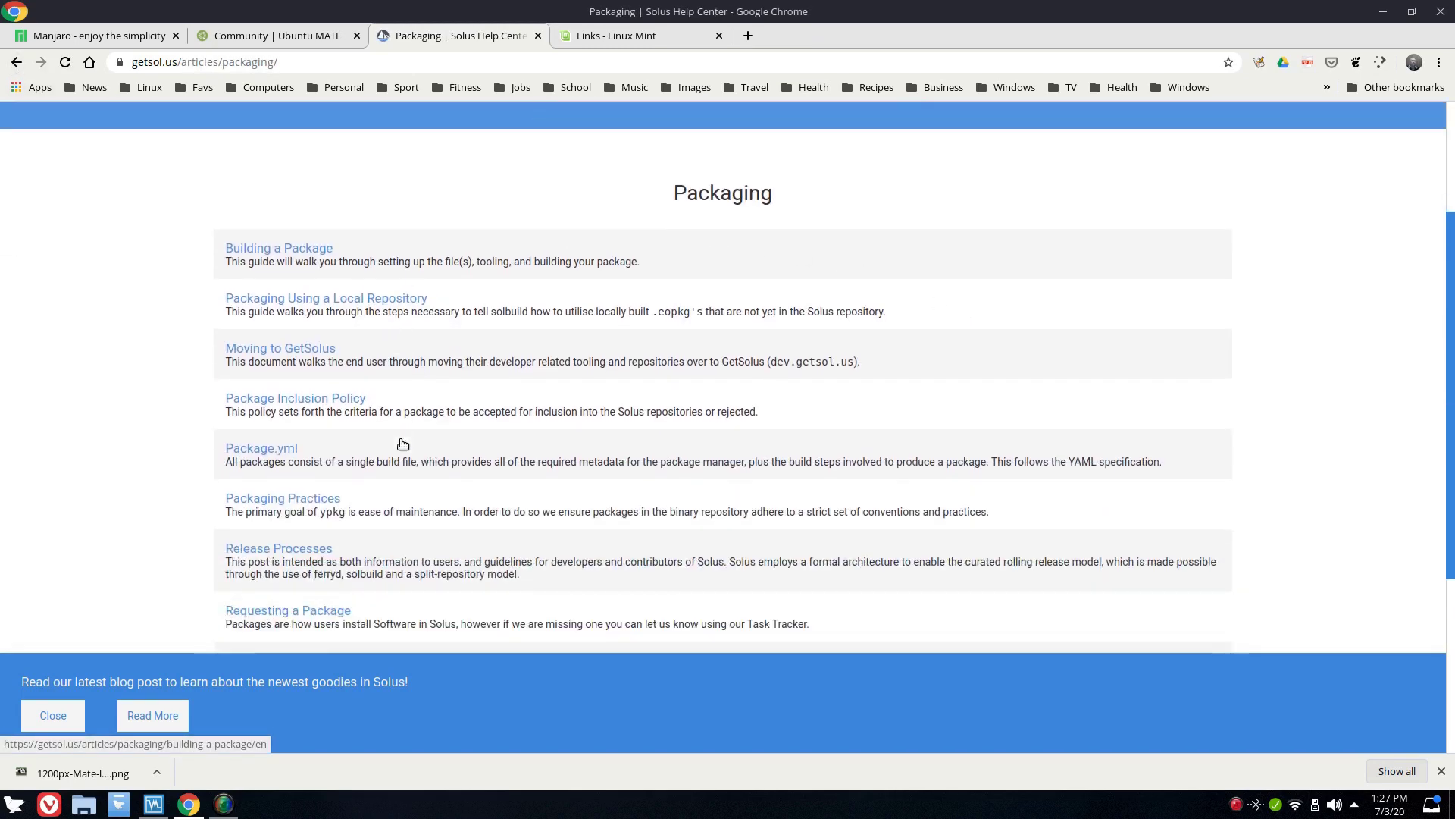
{"action": "scroll", "coordinate": [398, 477], "scroll_direction": "down", "scroll_amount": 4}
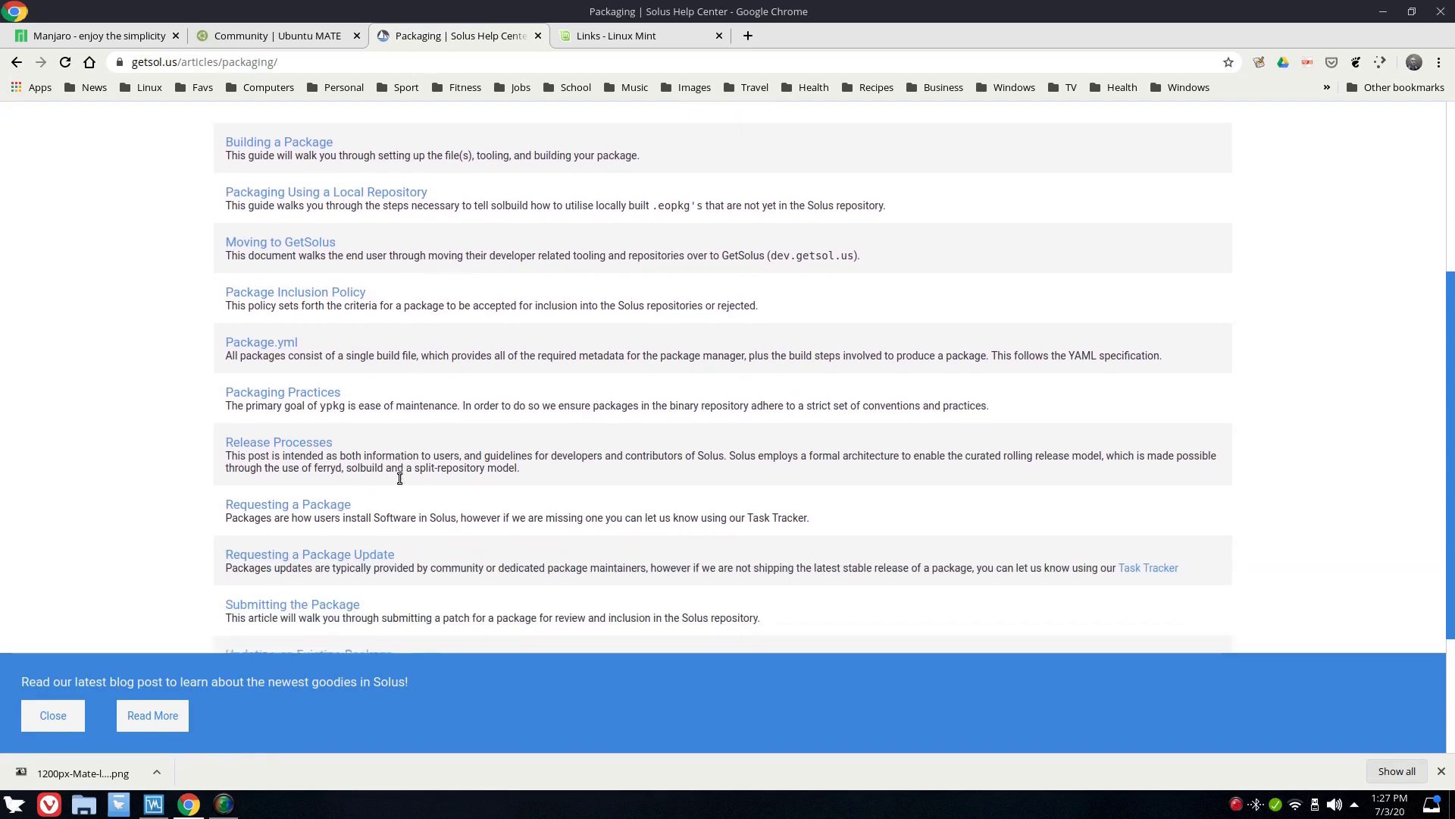
{"action": "scroll", "coordinate": [345, 366], "scroll_direction": "up", "scroll_amount": 2}
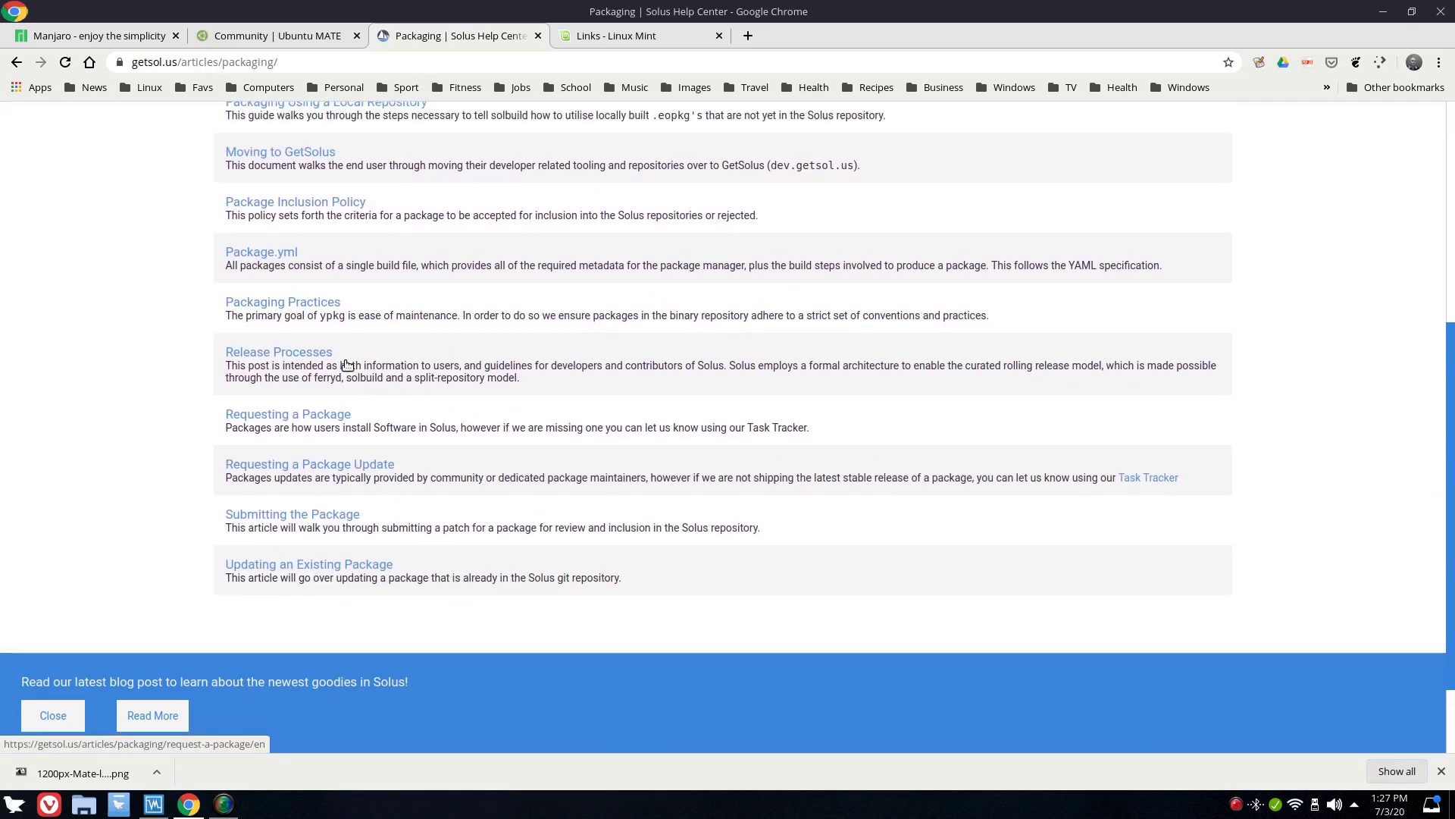
{"action": "scroll", "coordinate": [500, 427], "scroll_direction": "down", "scroll_amount": 1}
{"action": "scroll", "coordinate": [500, 426], "scroll_direction": "up", "scroll_amount": 6}
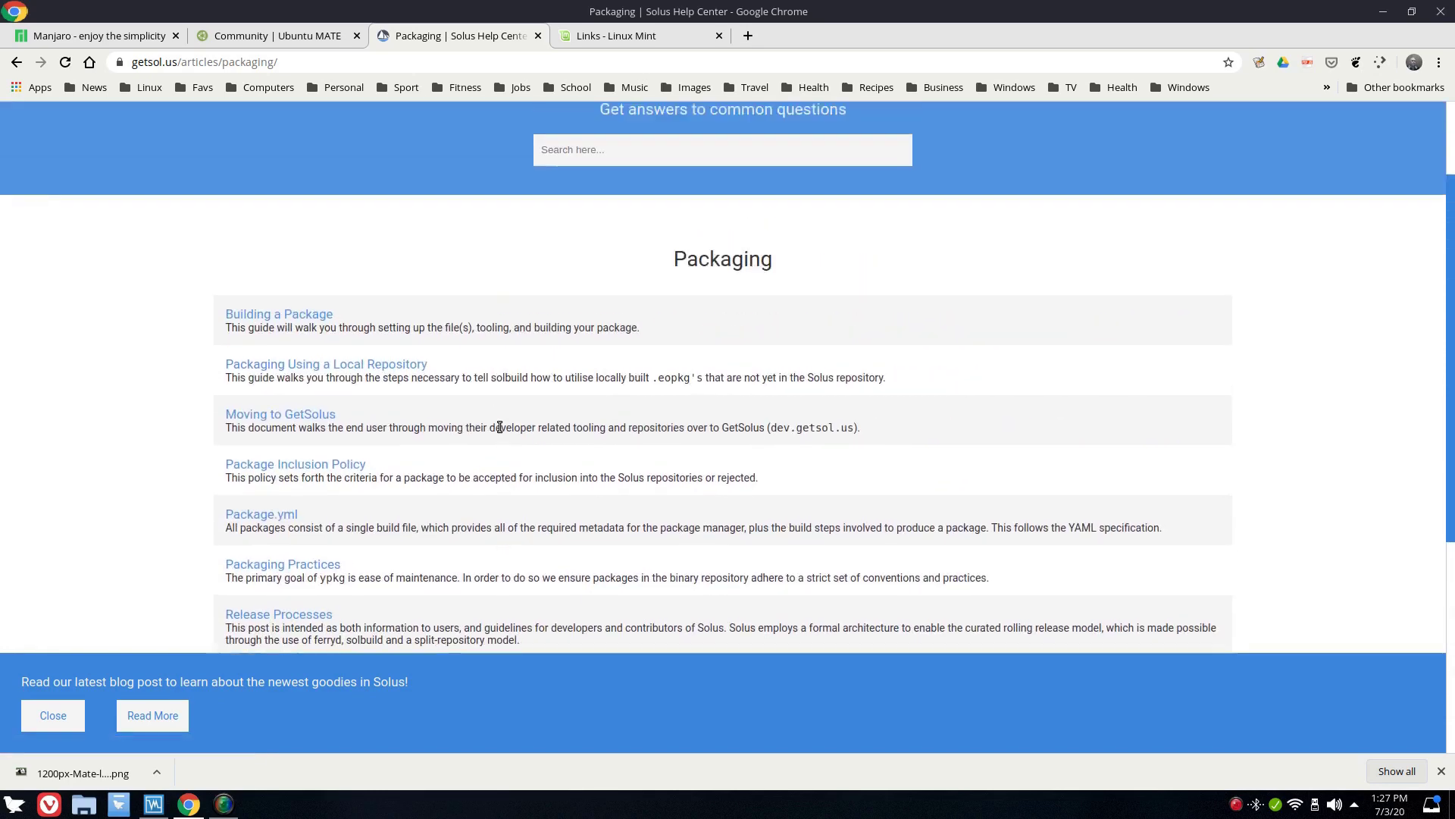
{"action": "scroll", "coordinate": [498, 425], "scroll_direction": "down", "scroll_amount": 3}
{"action": "left_click", "coordinate": [18, 63]}
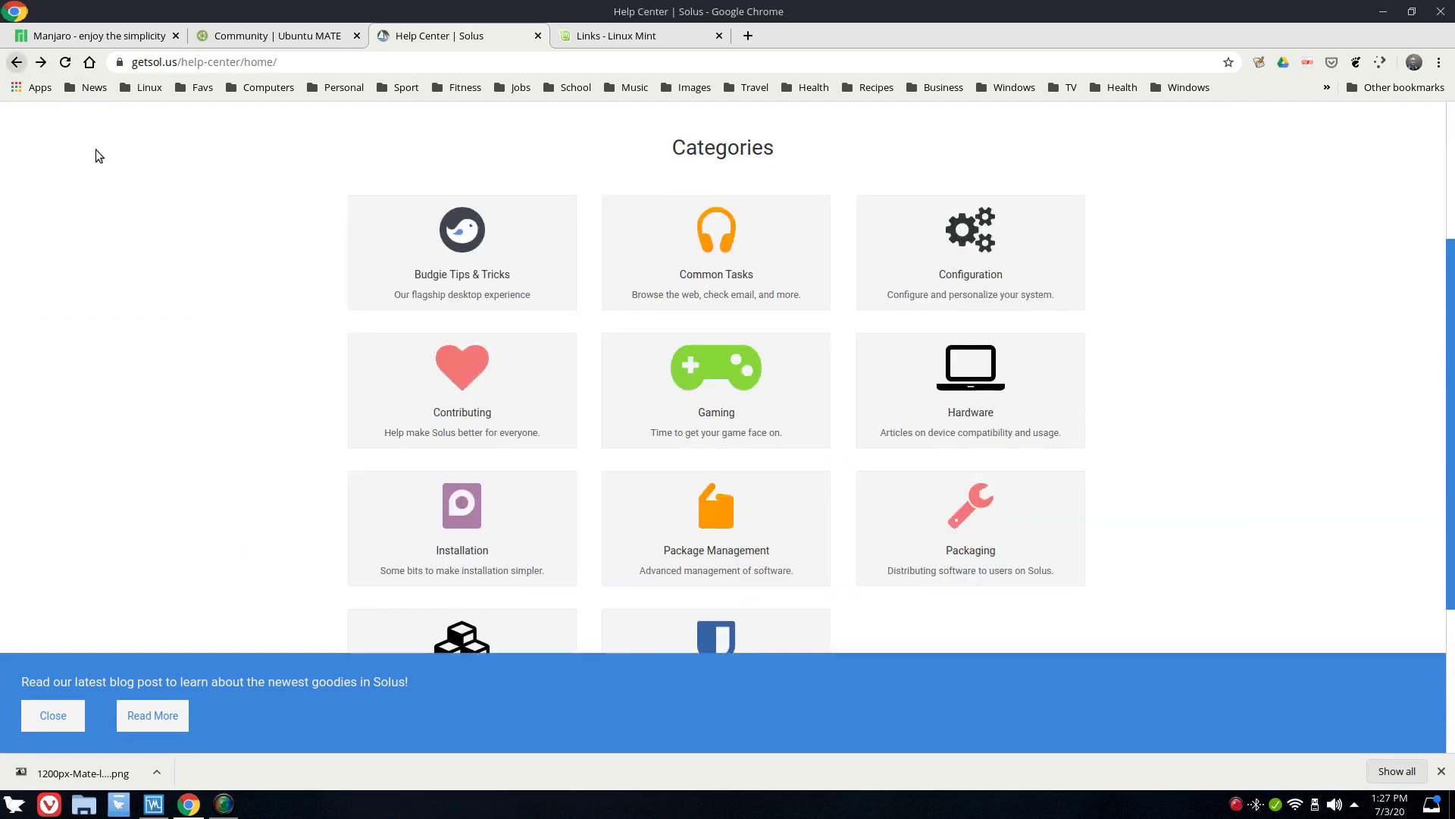
View the Installation and Package Management categories, returning to the Help Center categories after each
{"action": "left_click", "coordinate": [456, 518]}
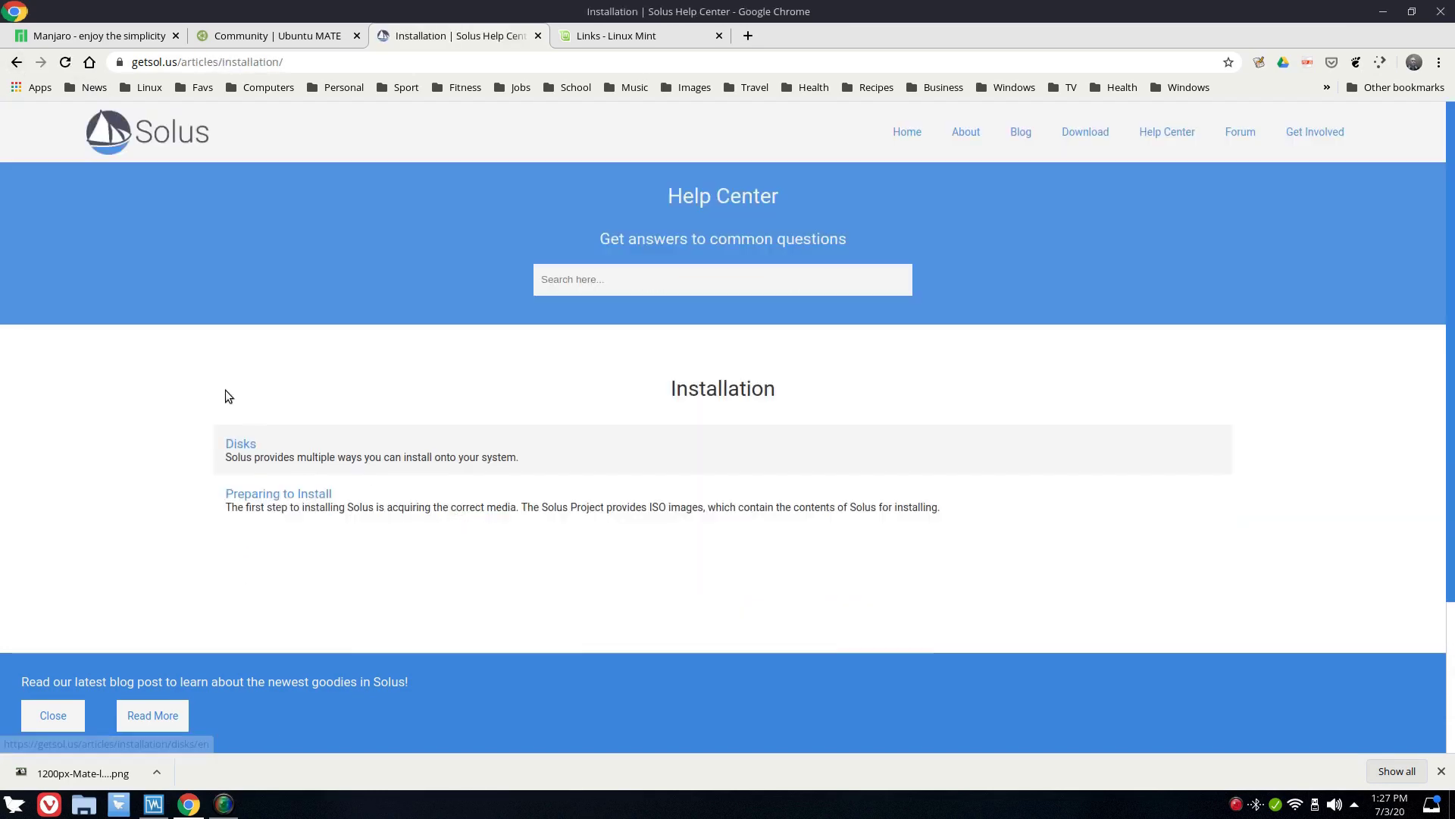
{"action": "left_click", "coordinate": [16, 62]}
{"action": "left_click", "coordinate": [712, 485]}
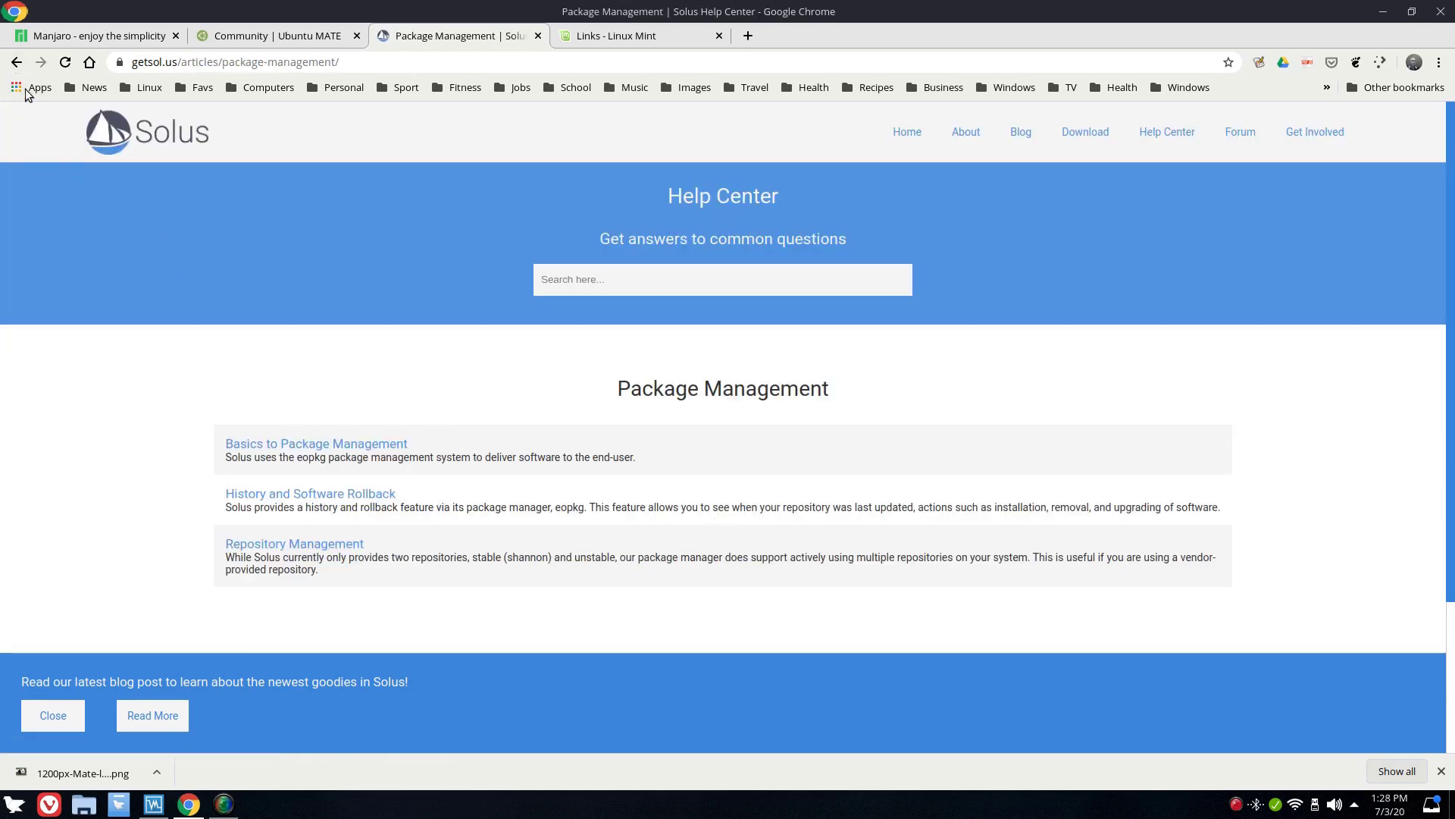
{"action": "left_click", "coordinate": [16, 63]}
Reopen the Packaging category and review its article list again before returning to the Help Center categories
{"action": "left_click", "coordinate": [978, 522]}
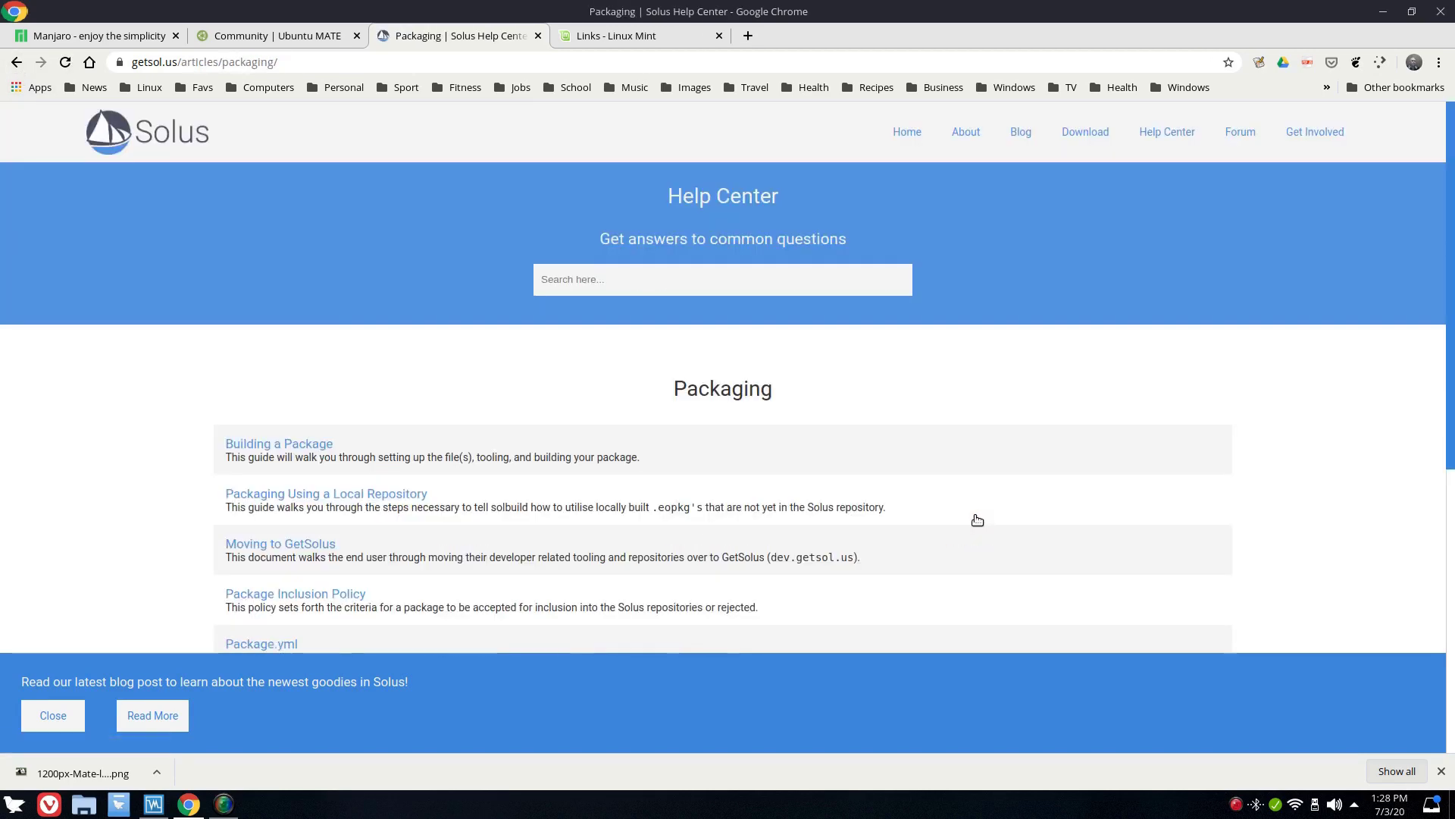
{"action": "scroll", "coordinate": [469, 471], "scroll_direction": "down", "scroll_amount": 3}
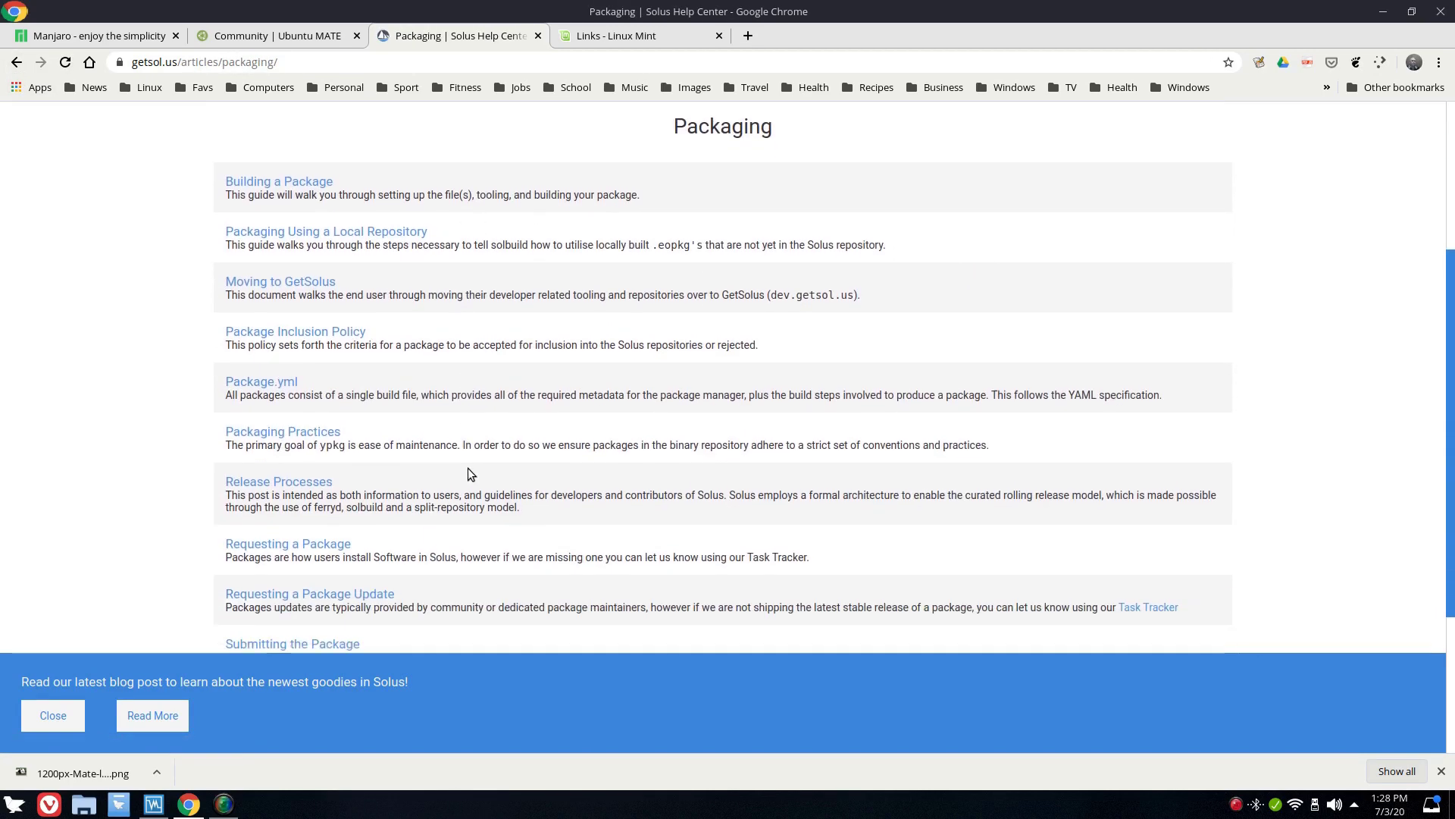
{"action": "scroll", "coordinate": [467, 473], "scroll_direction": "down", "scroll_amount": 2}
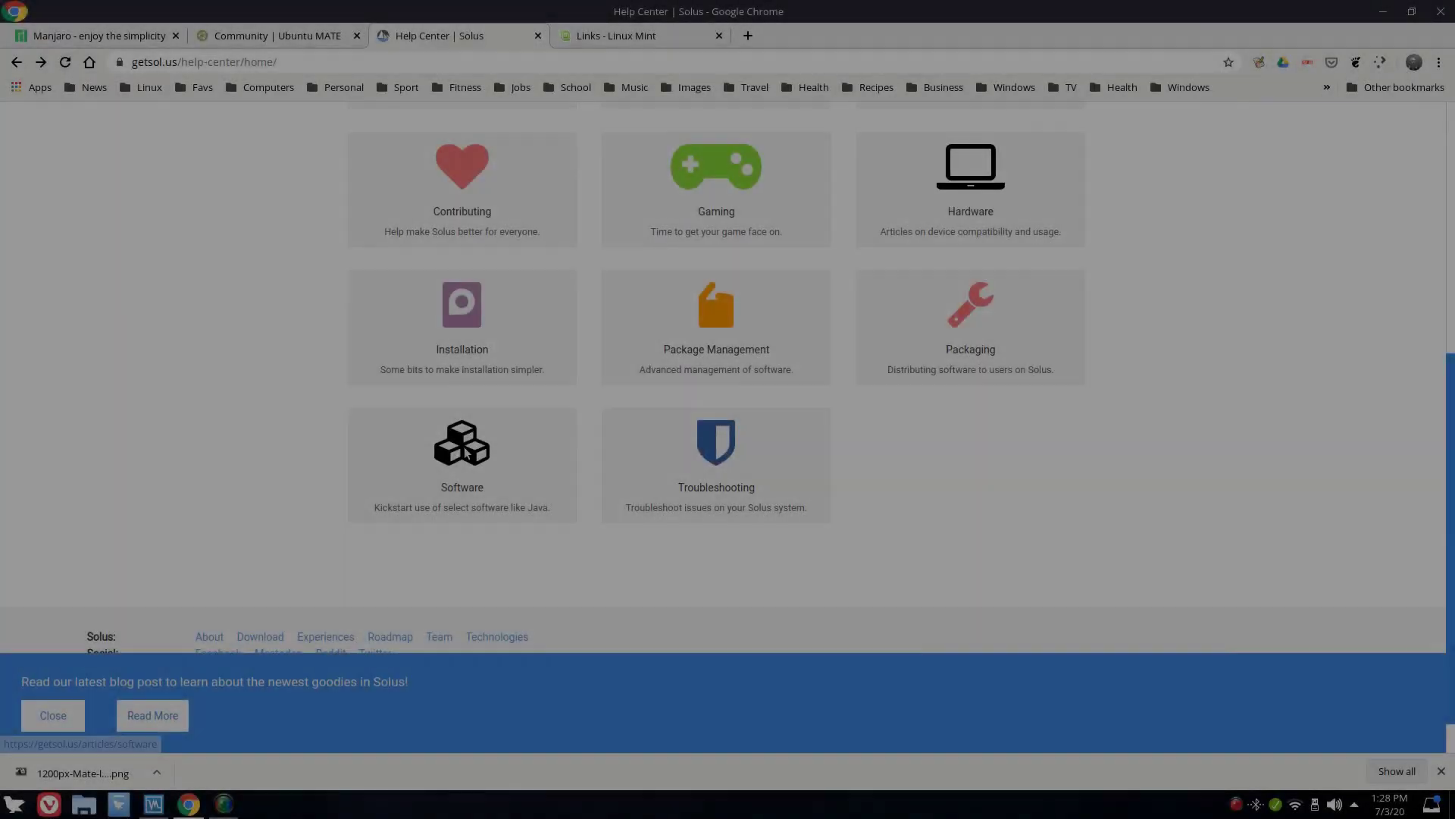
Open the Software category, look through its articles down to Wireshark and return to the Help Center categories
{"action": "left_click", "coordinate": [465, 447]}
{"action": "scroll", "coordinate": [509, 463], "scroll_direction": "down", "scroll_amount": 2}
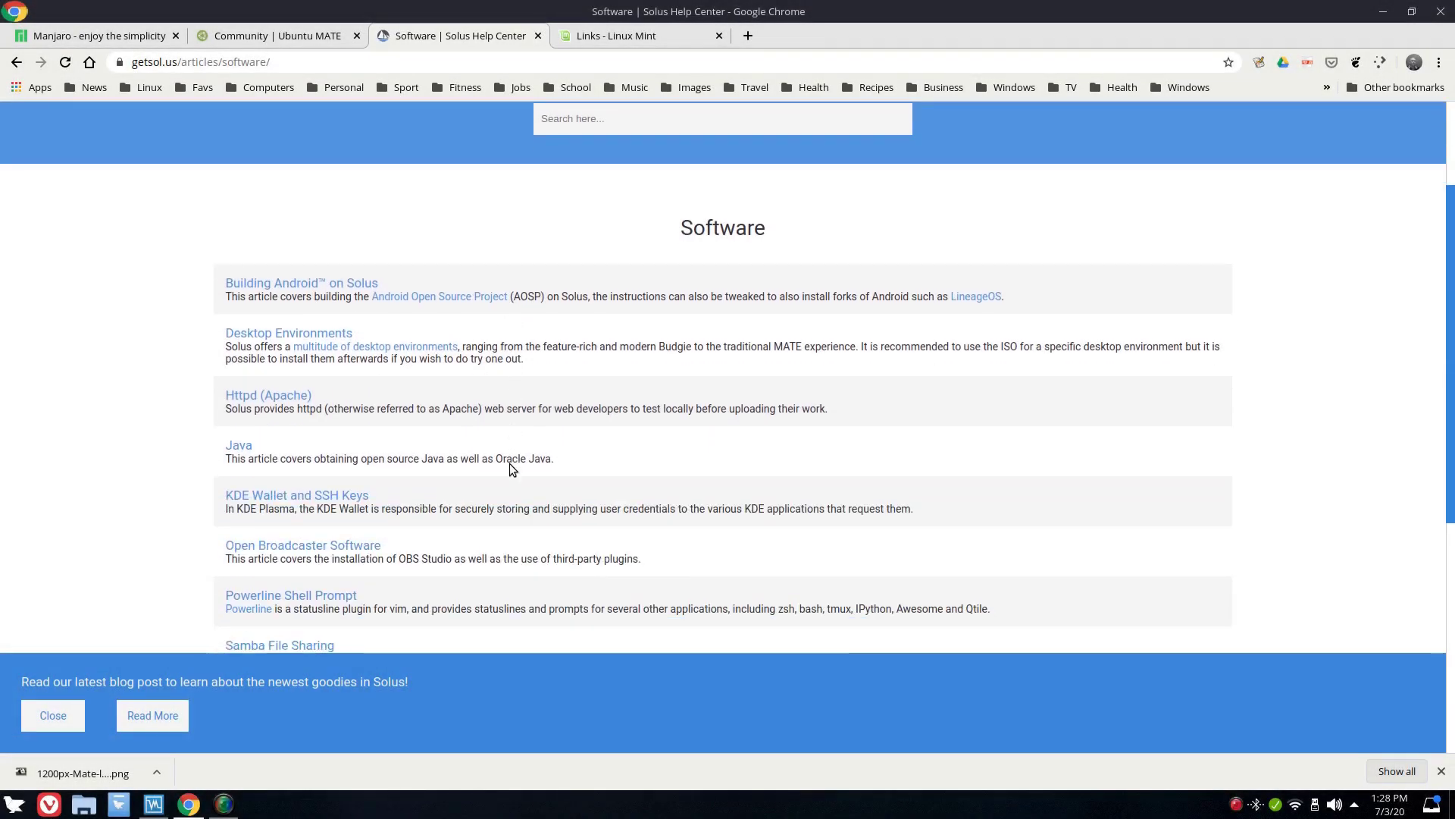
{"action": "scroll", "coordinate": [510, 468], "scroll_direction": "down", "scroll_amount": 5}
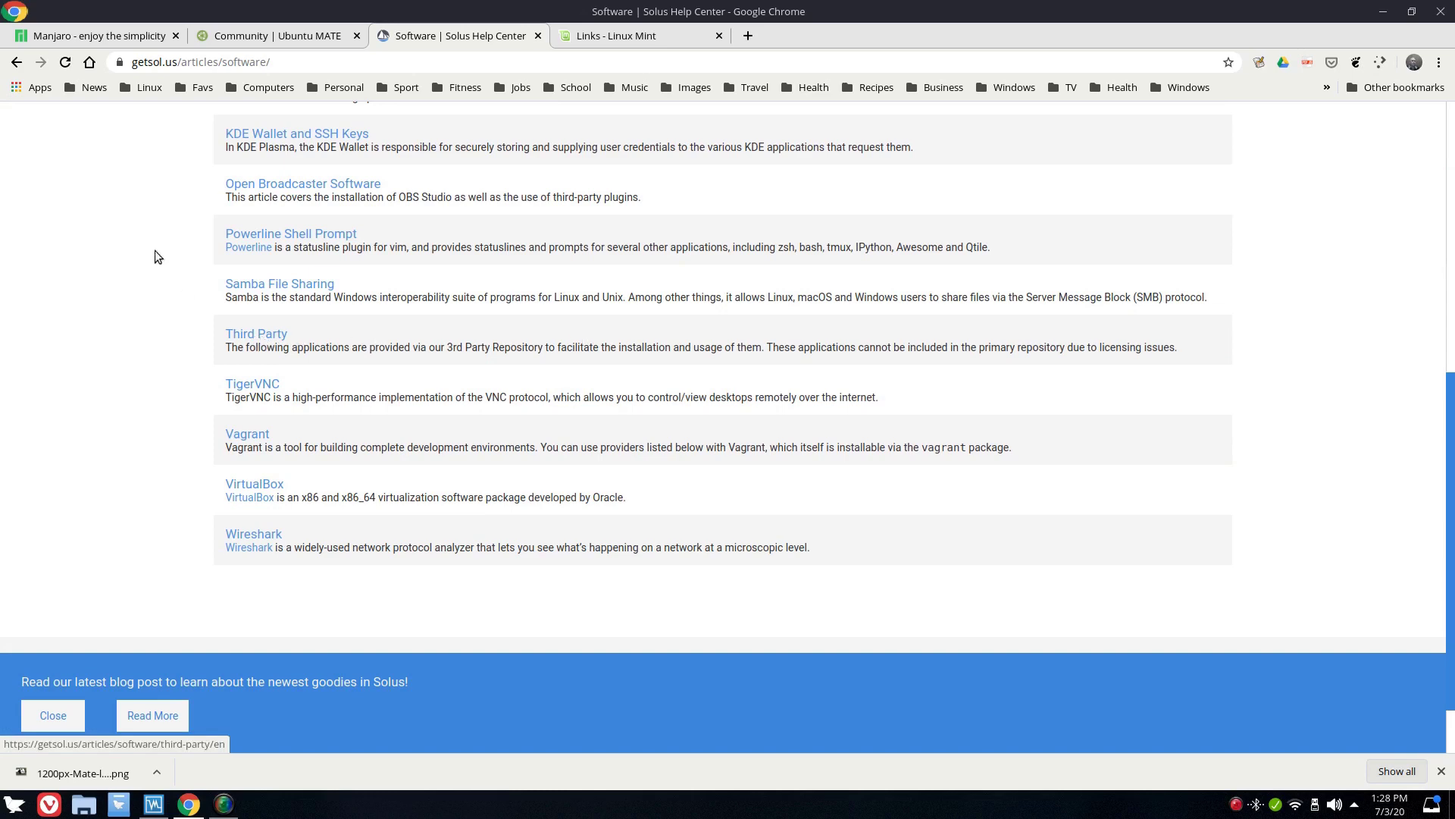
{"action": "left_click", "coordinate": [16, 62]}
Open the Troubleshooting category to view its articles and return to the Help Center main page
{"action": "left_click", "coordinate": [709, 443]}
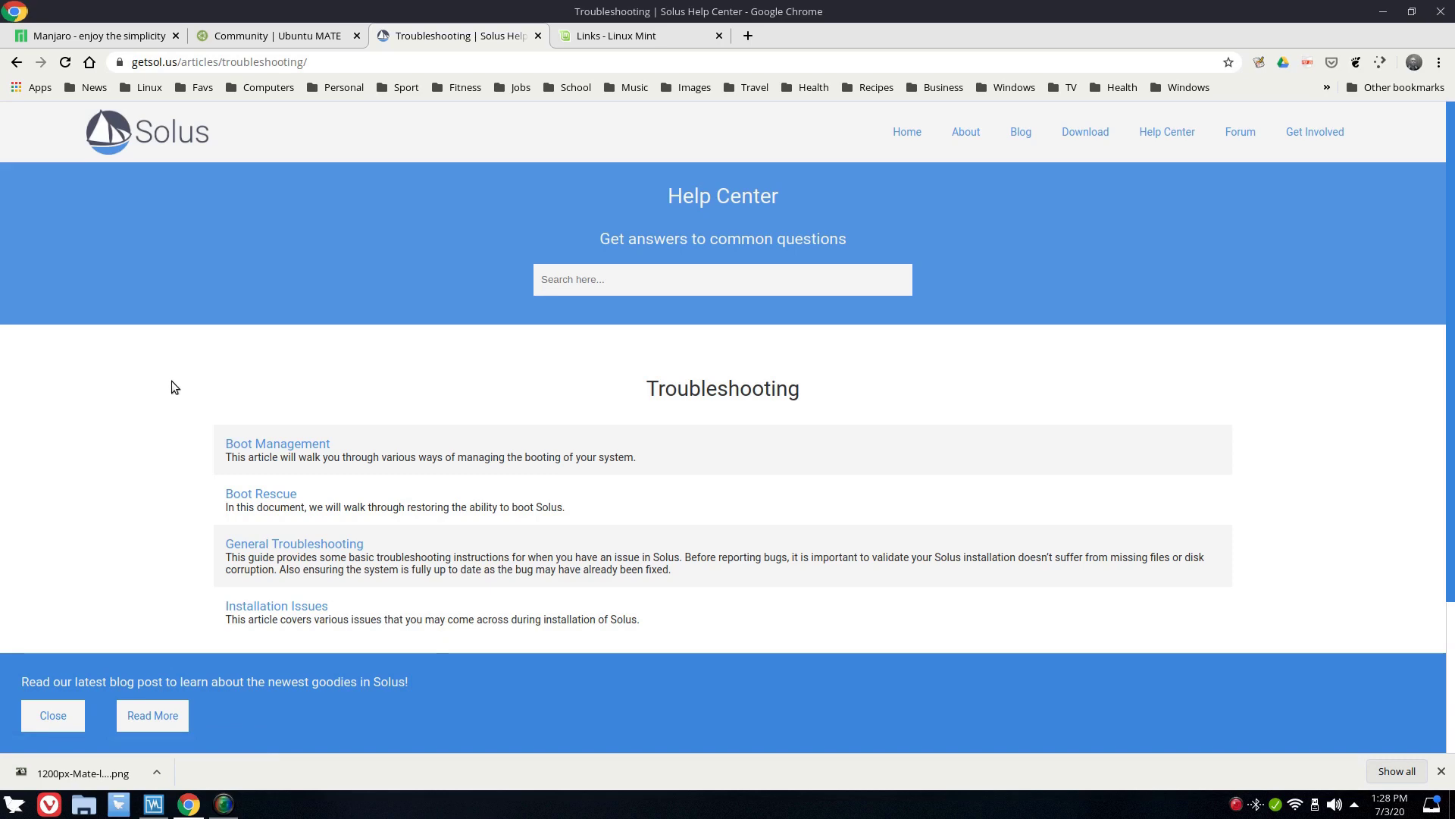
{"action": "key", "text": "alt+Left"}
{"action": "scroll", "coordinate": [379, 348], "scroll_direction": "down", "scroll_amount": 6}
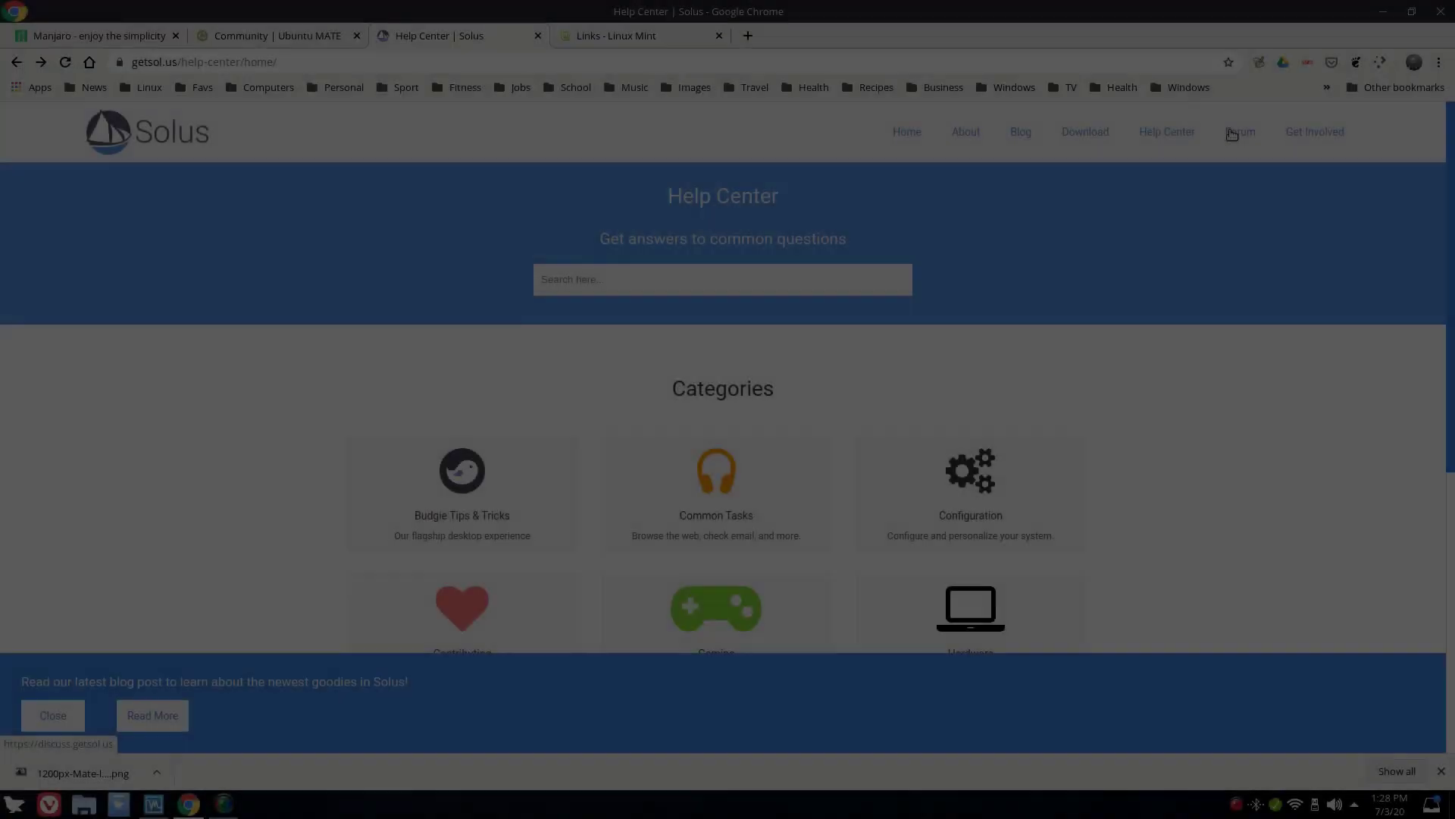
Open the Solus forum from the Help Center and look through its list of discussions
{"action": "left_click", "coordinate": [1229, 129]}
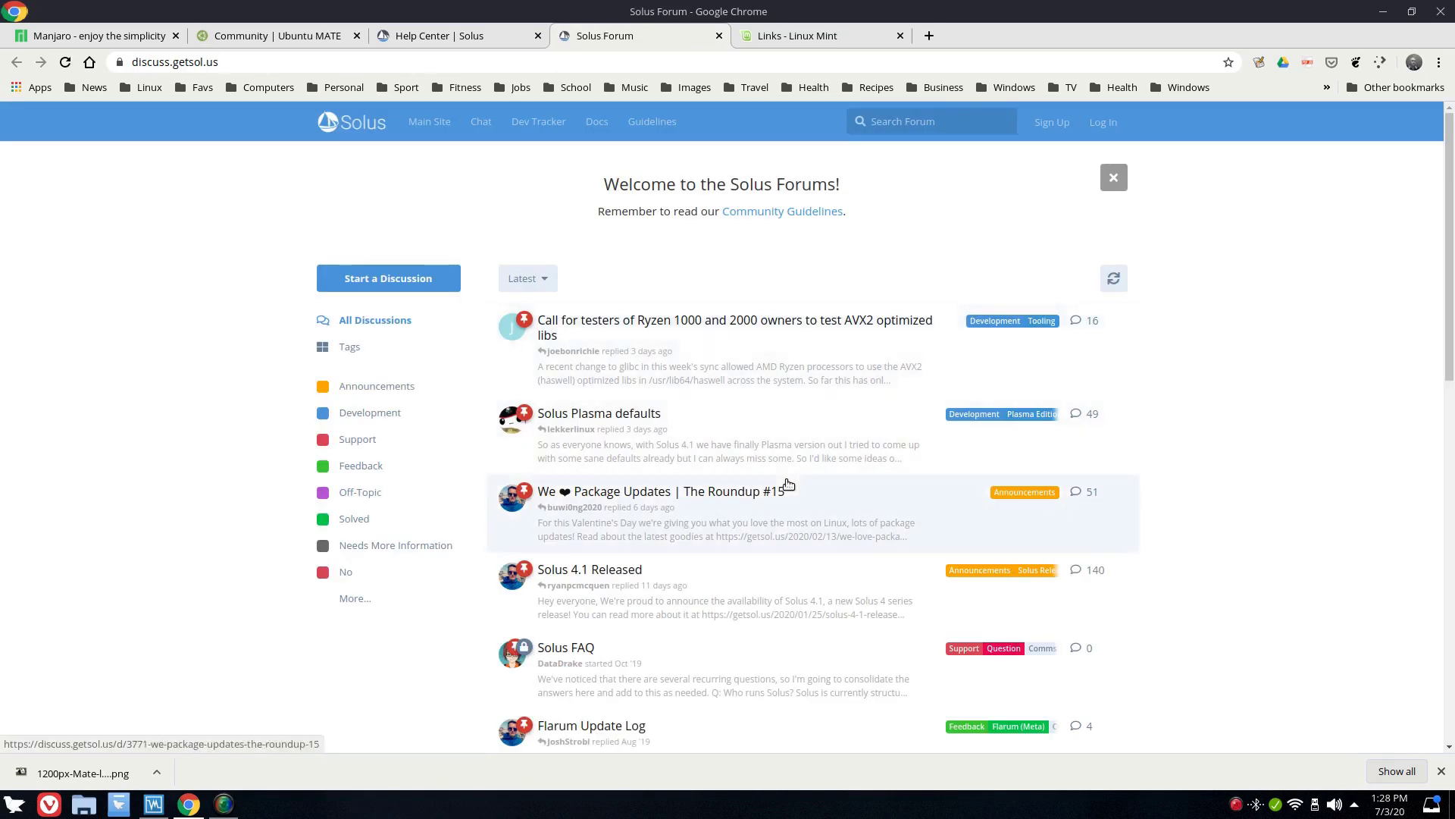
{"action": "scroll", "coordinate": [720, 390], "scroll_direction": "down", "scroll_amount": 6}
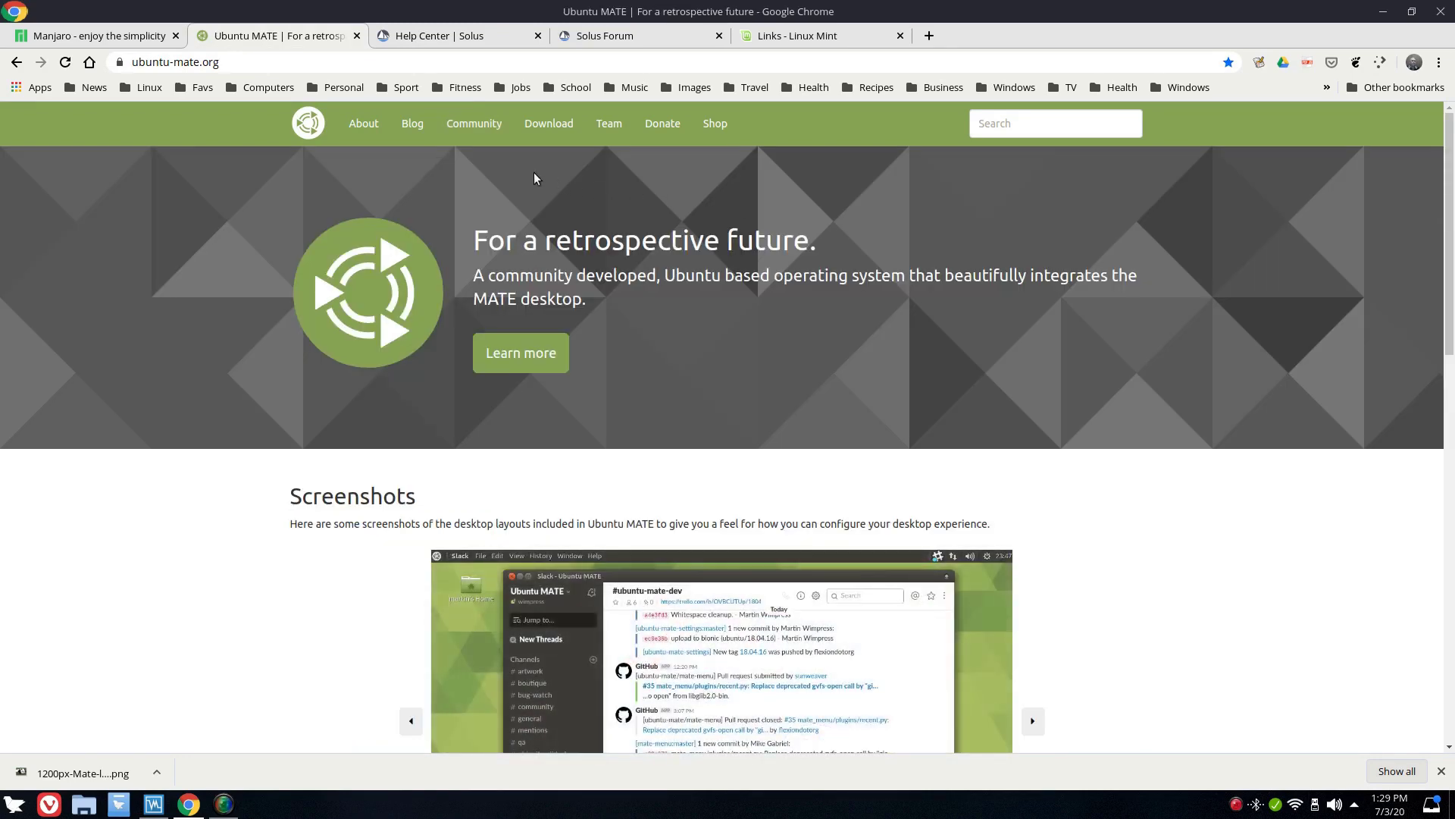
Open the Ubuntu MATE Community page and review its discussion, chat, social network and development sections
{"action": "left_click", "coordinate": [472, 127]}
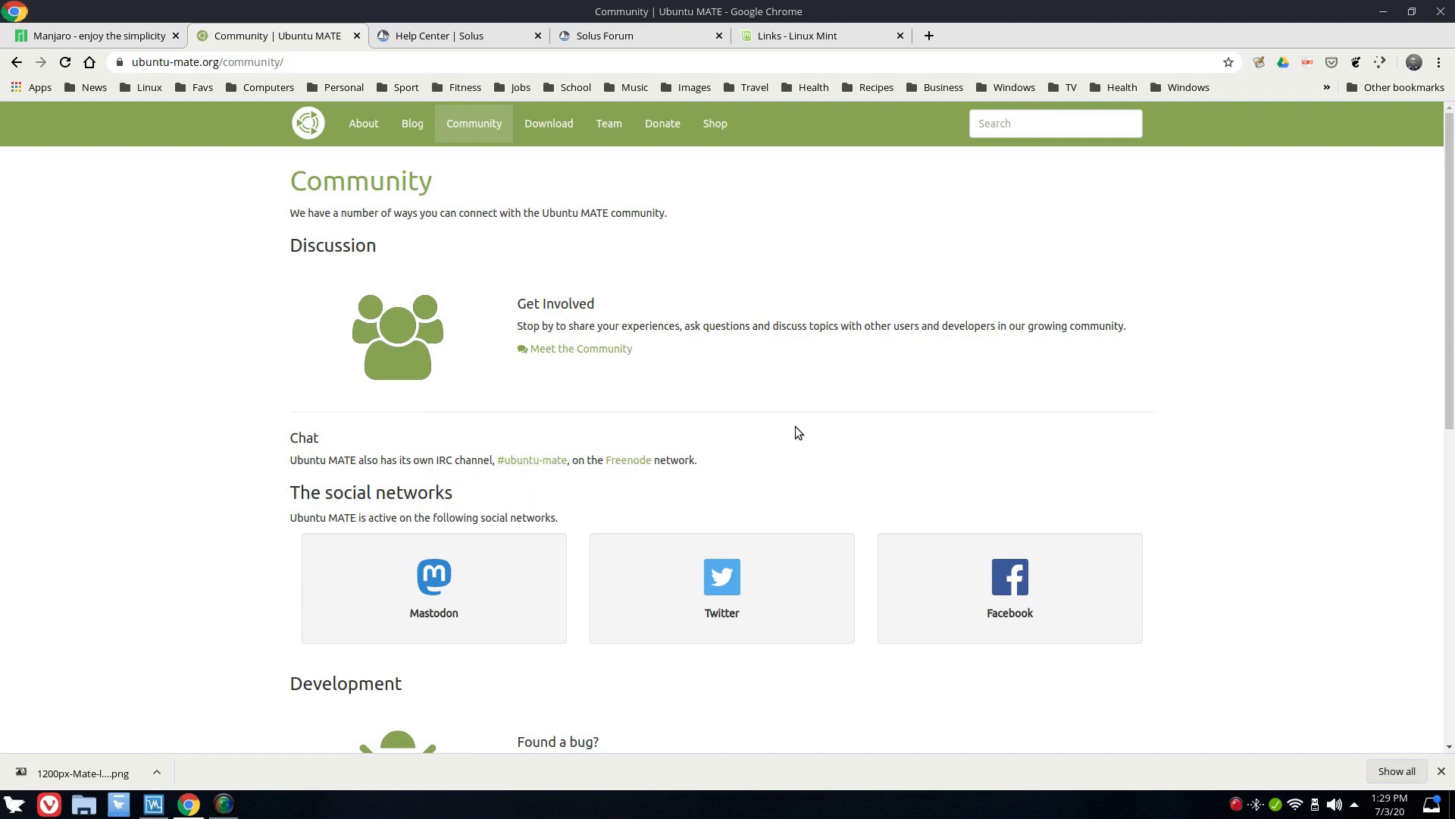
{"action": "scroll", "coordinate": [794, 427], "scroll_direction": "down", "scroll_amount": 3}
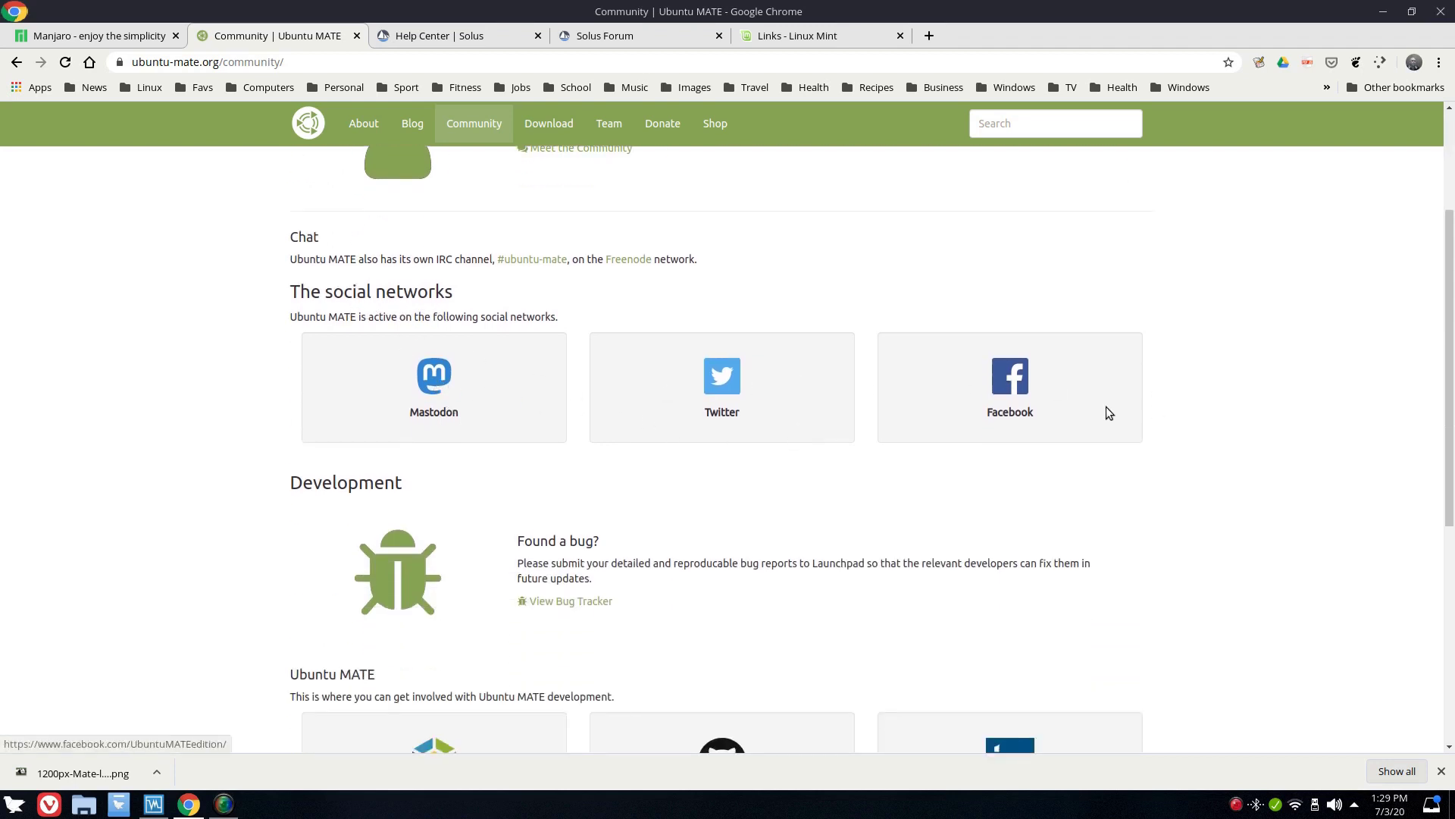
{"action": "scroll", "coordinate": [941, 375], "scroll_direction": "down", "scroll_amount": 5}
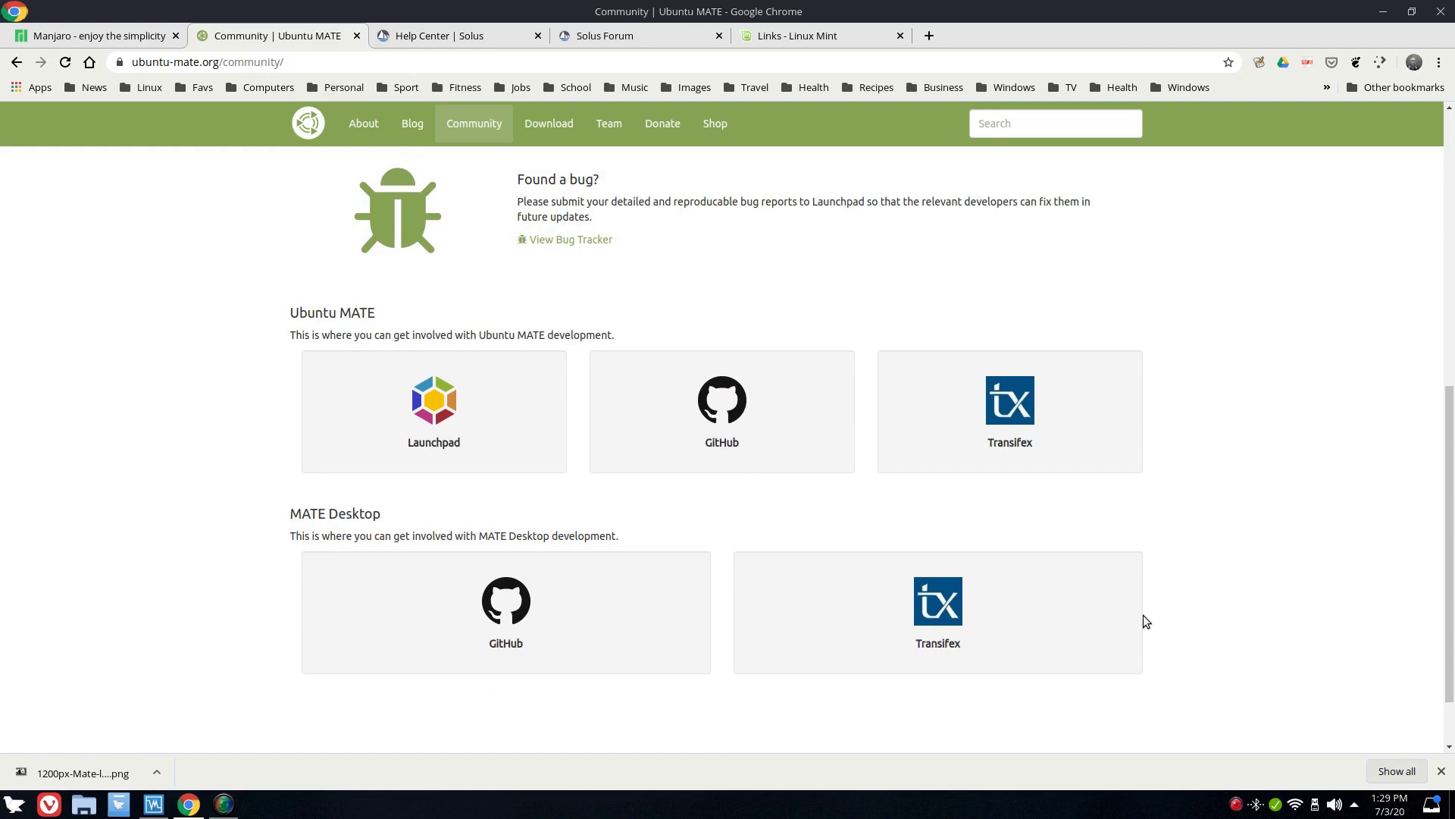
{"action": "scroll", "coordinate": [1238, 423], "scroll_direction": "up", "scroll_amount": 10}
Switch to the Manjaro site and look through its First Steps support page, including the ISO installation diagram
{"action": "key", "text": "ctrl+shift+Tab"}
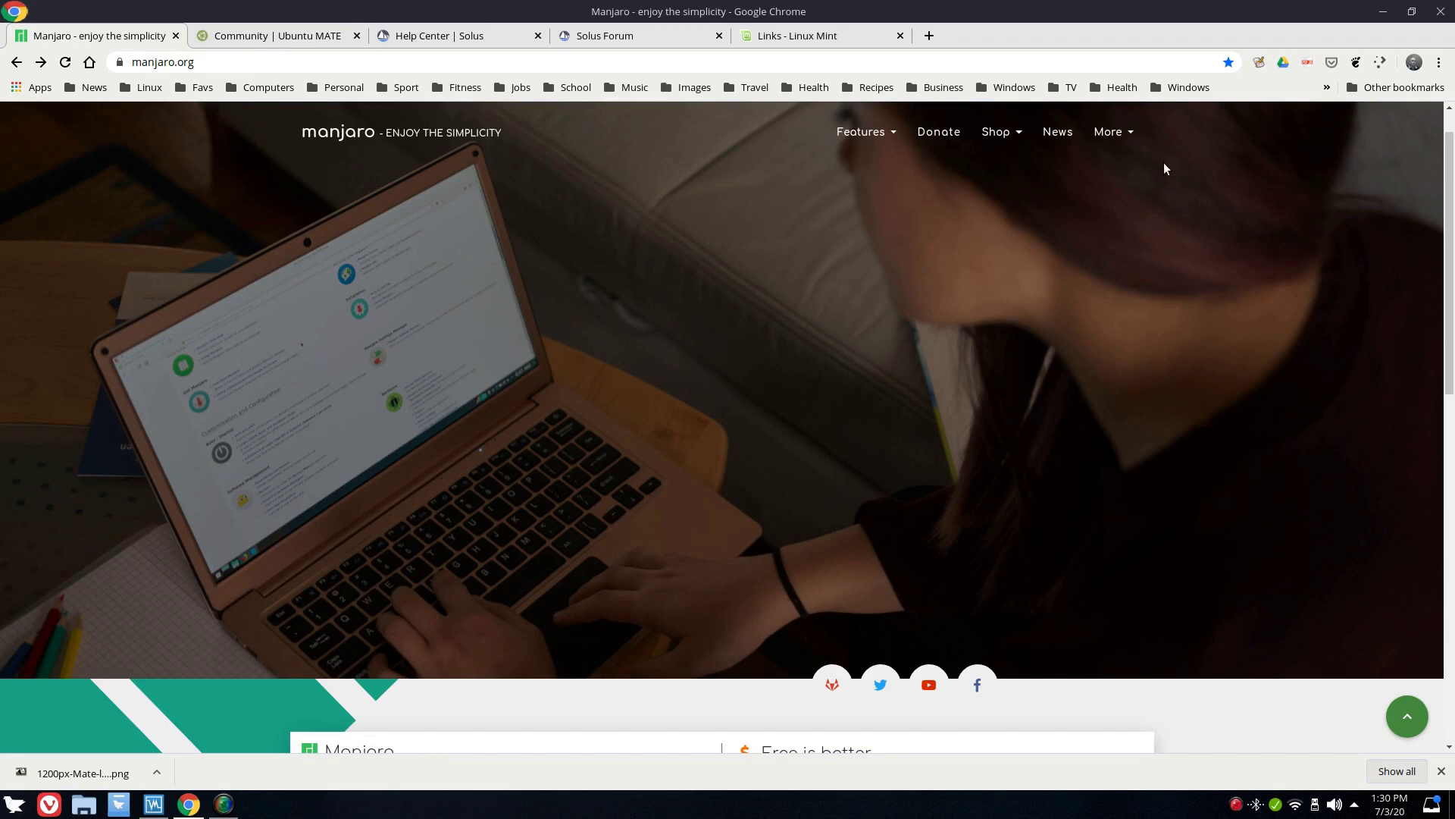
{"action": "left_click", "coordinate": [1122, 134]}
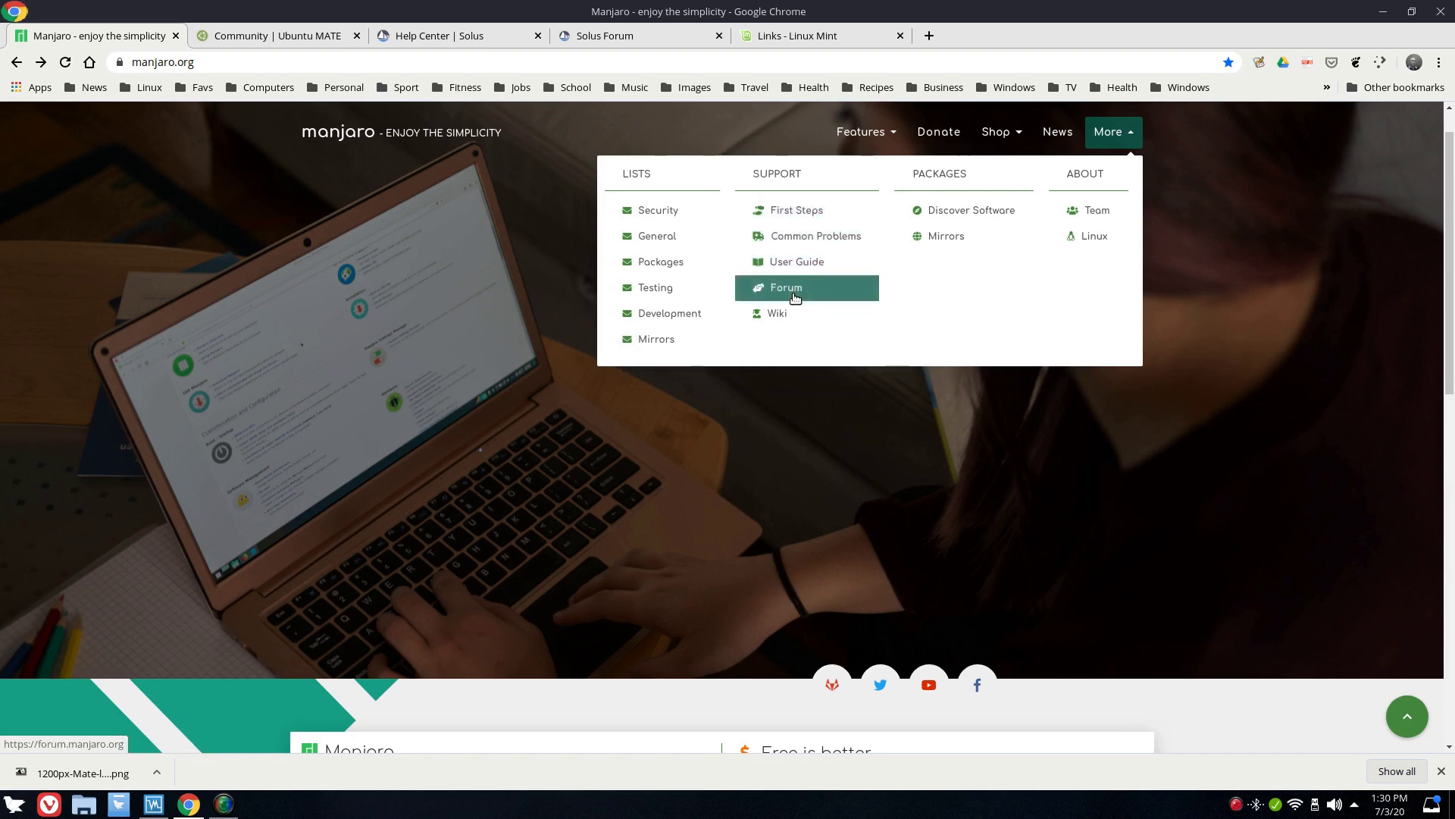
{"action": "left_click", "coordinate": [803, 219]}
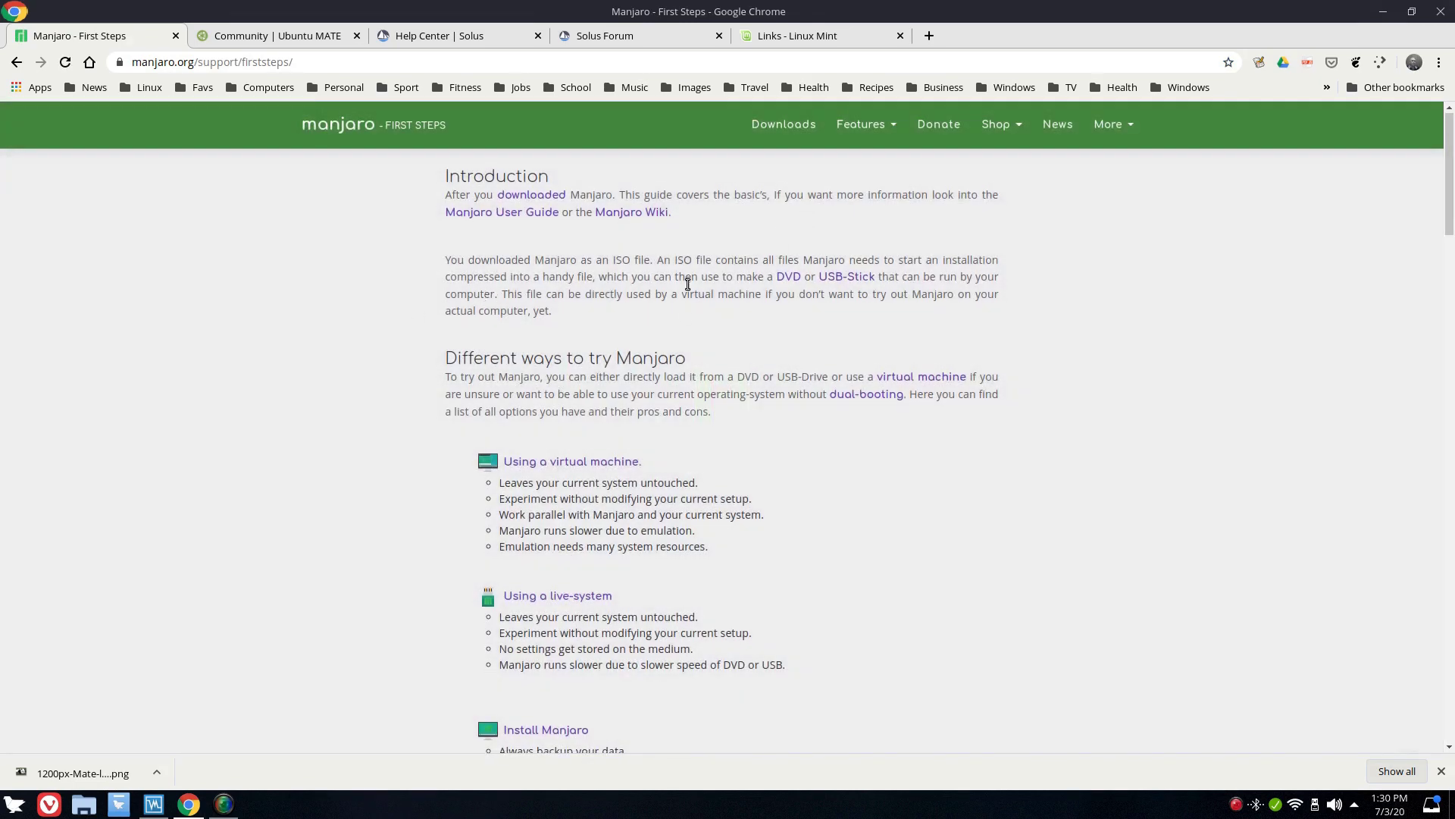
{"action": "scroll", "coordinate": [683, 285], "scroll_direction": "down", "scroll_amount": 5}
{"action": "scroll", "coordinate": [840, 336], "scroll_direction": "down", "scroll_amount": 15}
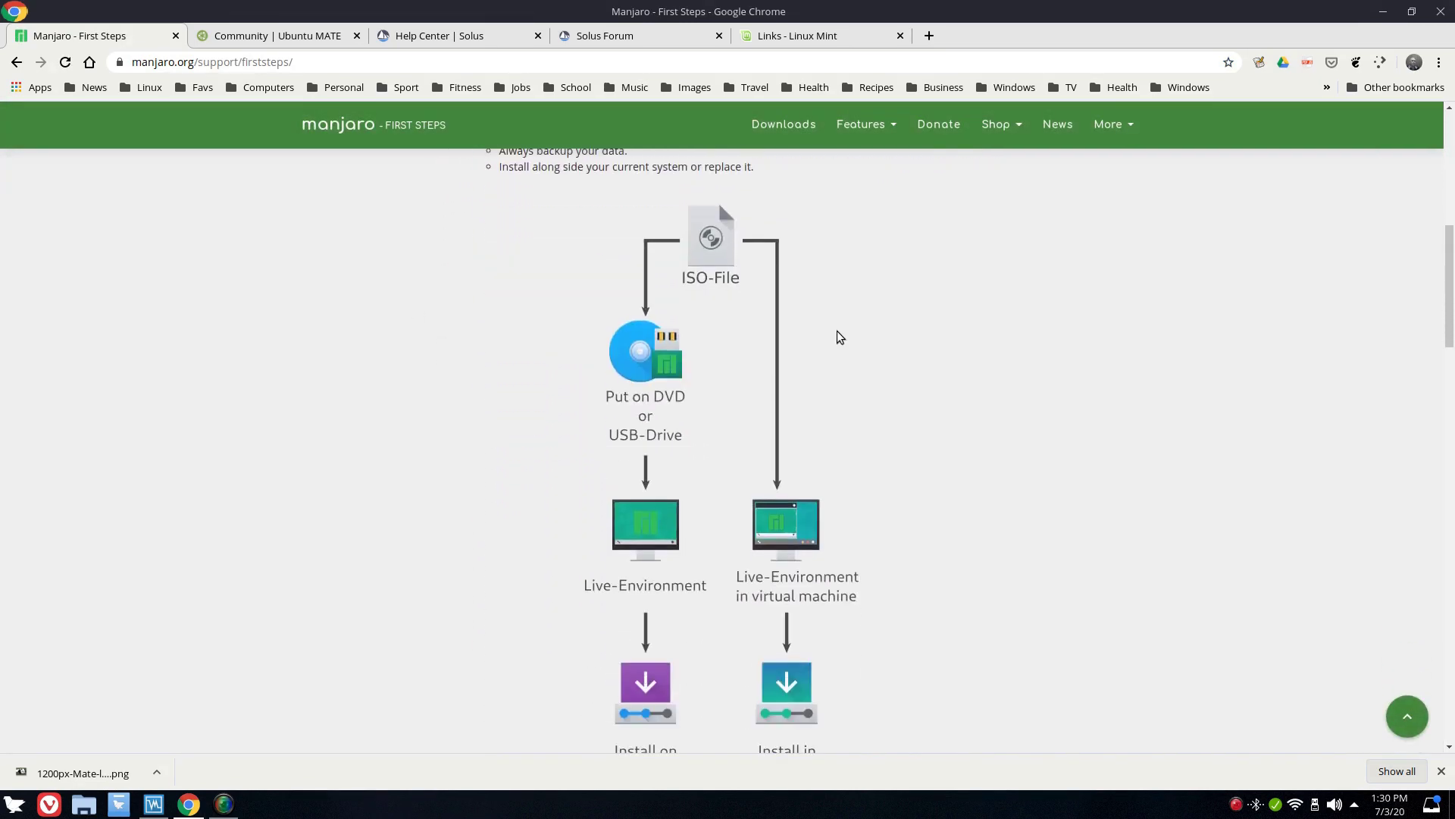
{"action": "scroll", "coordinate": [970, 334], "scroll_direction": "up", "scroll_amount": 5}
{"action": "scroll", "coordinate": [967, 334], "scroll_direction": "up", "scroll_amount": 9}
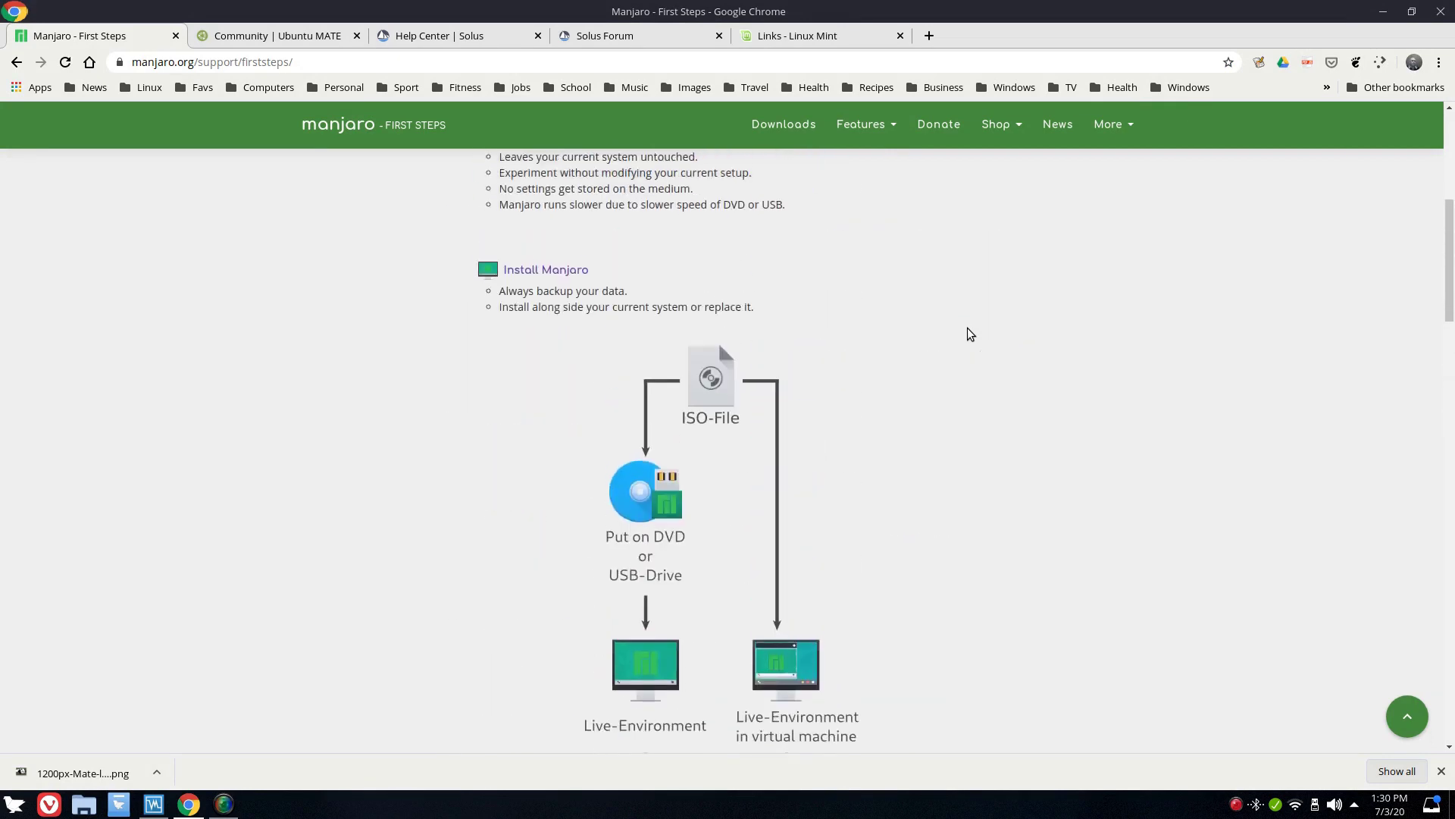
Open Manjaro's Common Problems support page and look through its topics from Installation to Miscellaneous
{"action": "left_click", "coordinate": [1123, 124]}
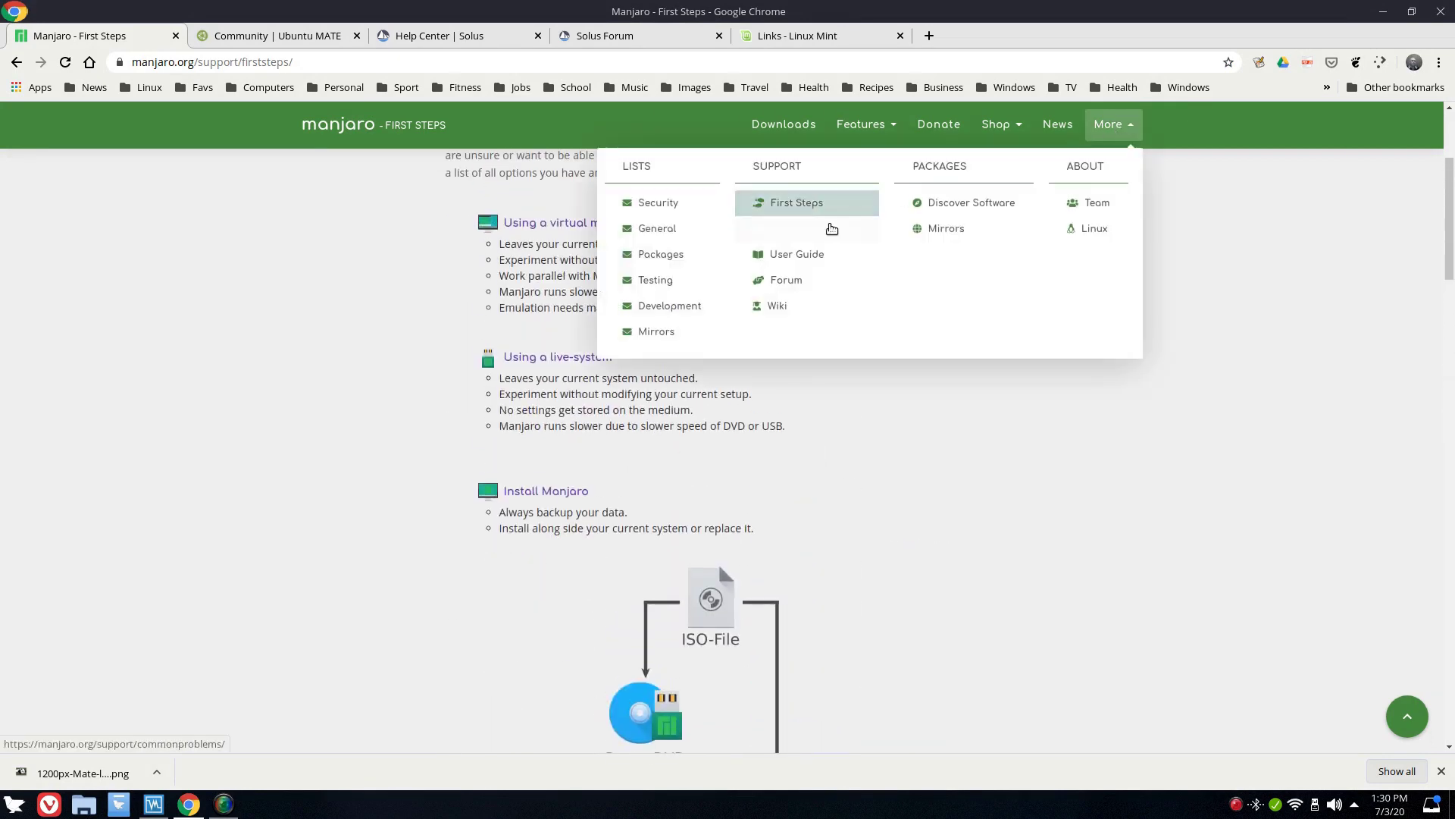
{"action": "left_click", "coordinate": [823, 229]}
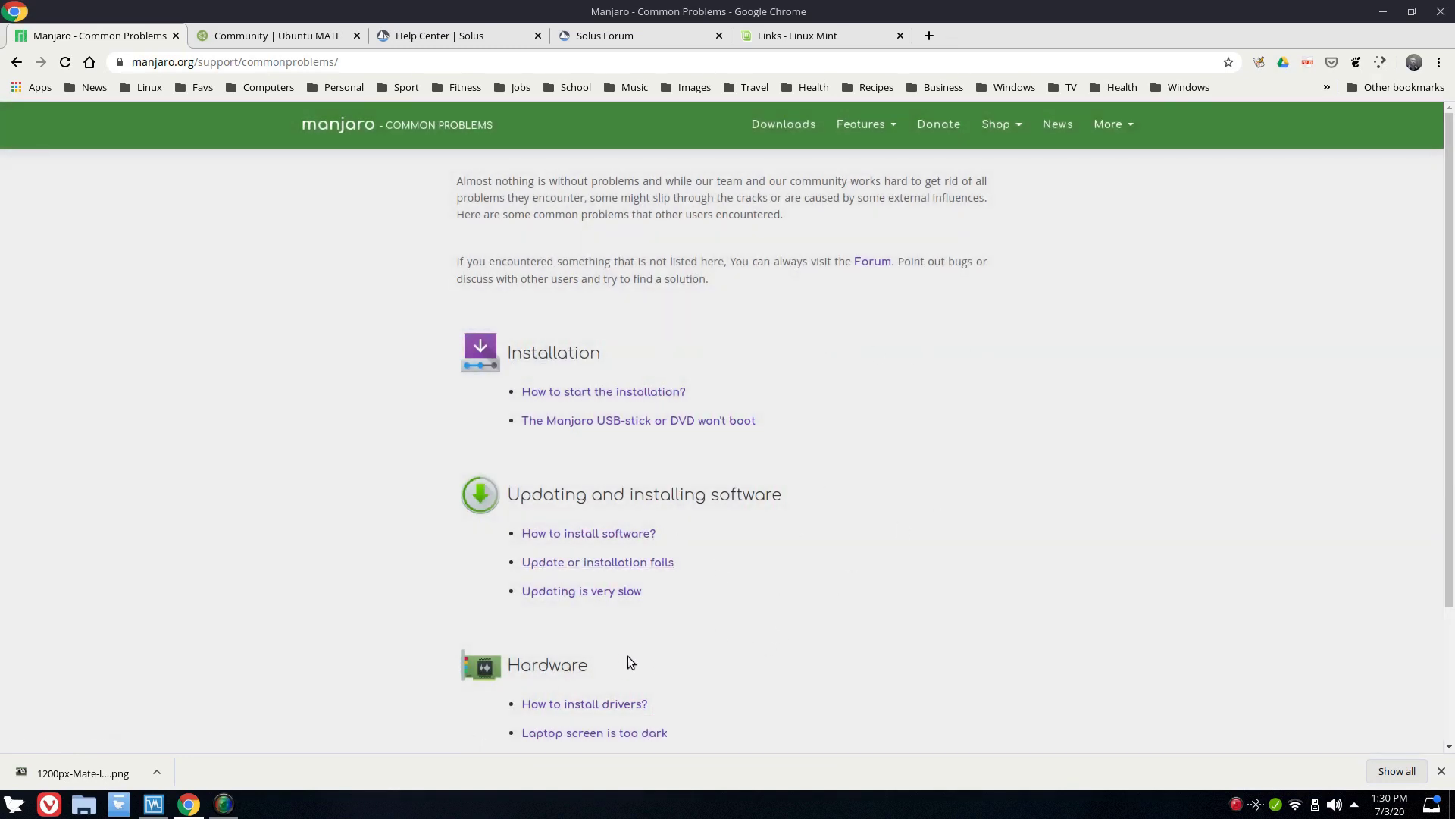
{"action": "scroll", "coordinate": [975, 309], "scroll_direction": "down", "scroll_amount": 3}
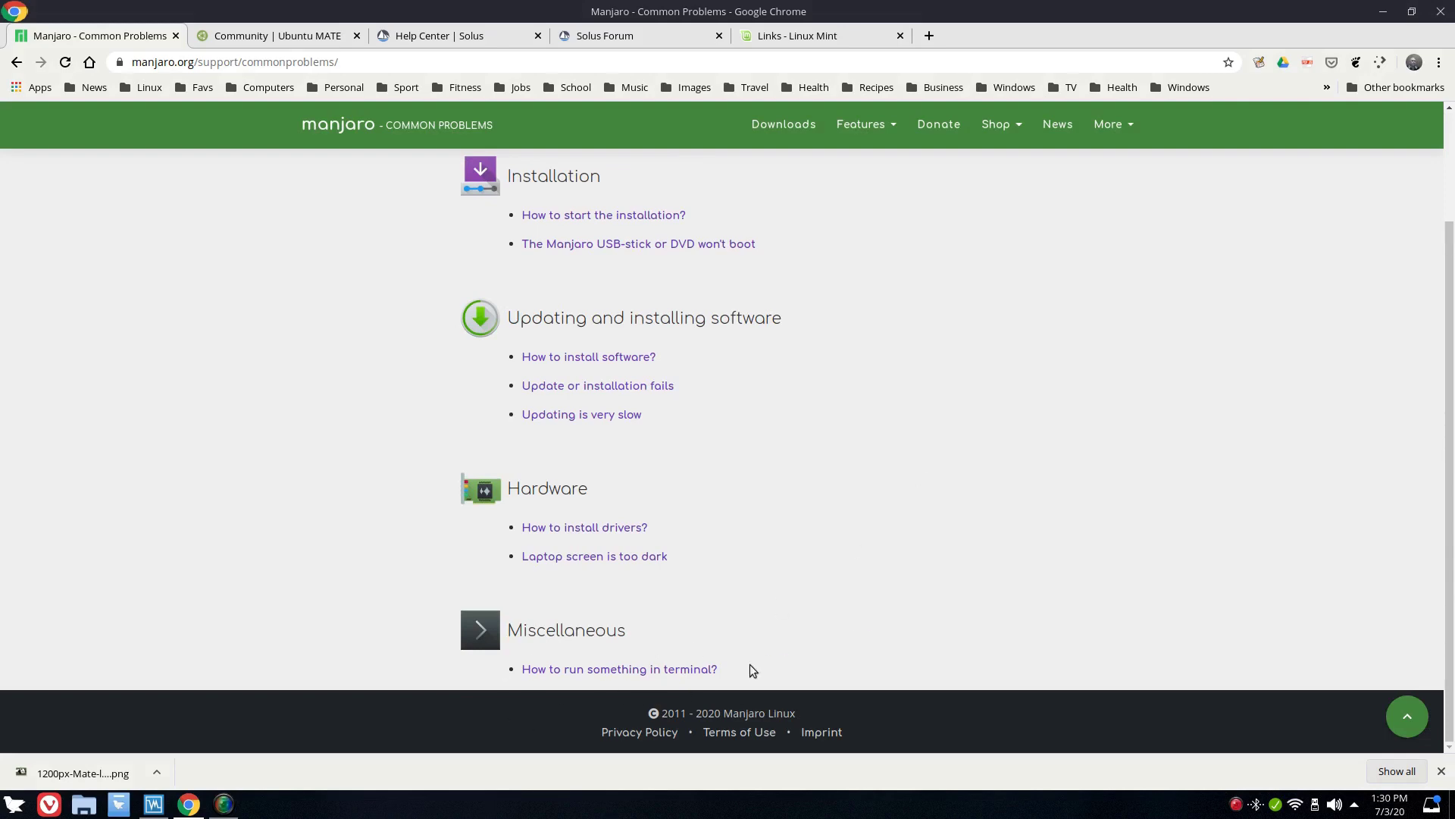
{"action": "scroll", "coordinate": [876, 439], "scroll_direction": "up", "scroll_amount": 4}
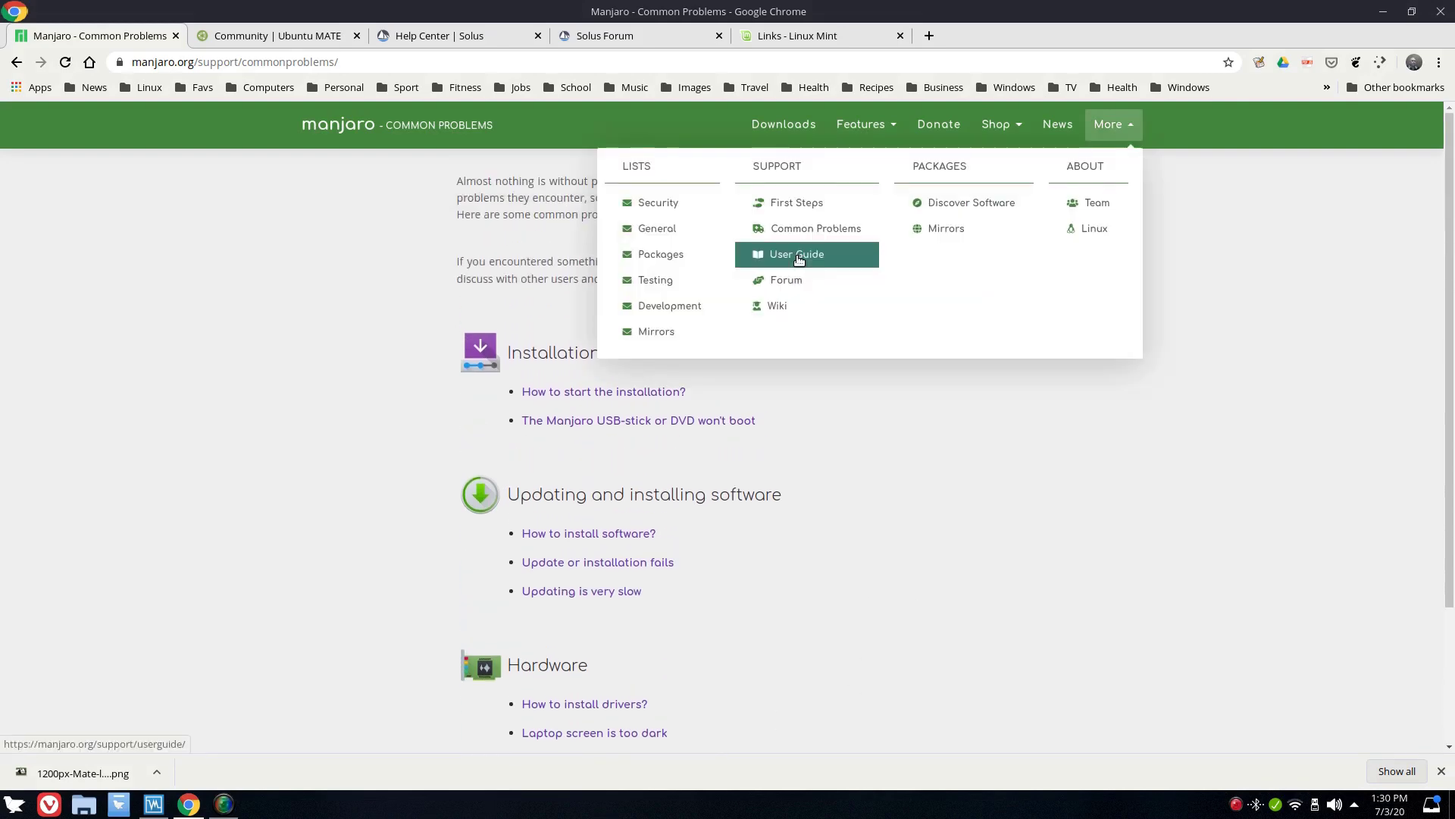
Open the Manjaro User Guide page, review its Preparation, Installation and Using Manjaro topics, and dismiss the browser's downloads bar
{"action": "left_click", "coordinate": [799, 260]}
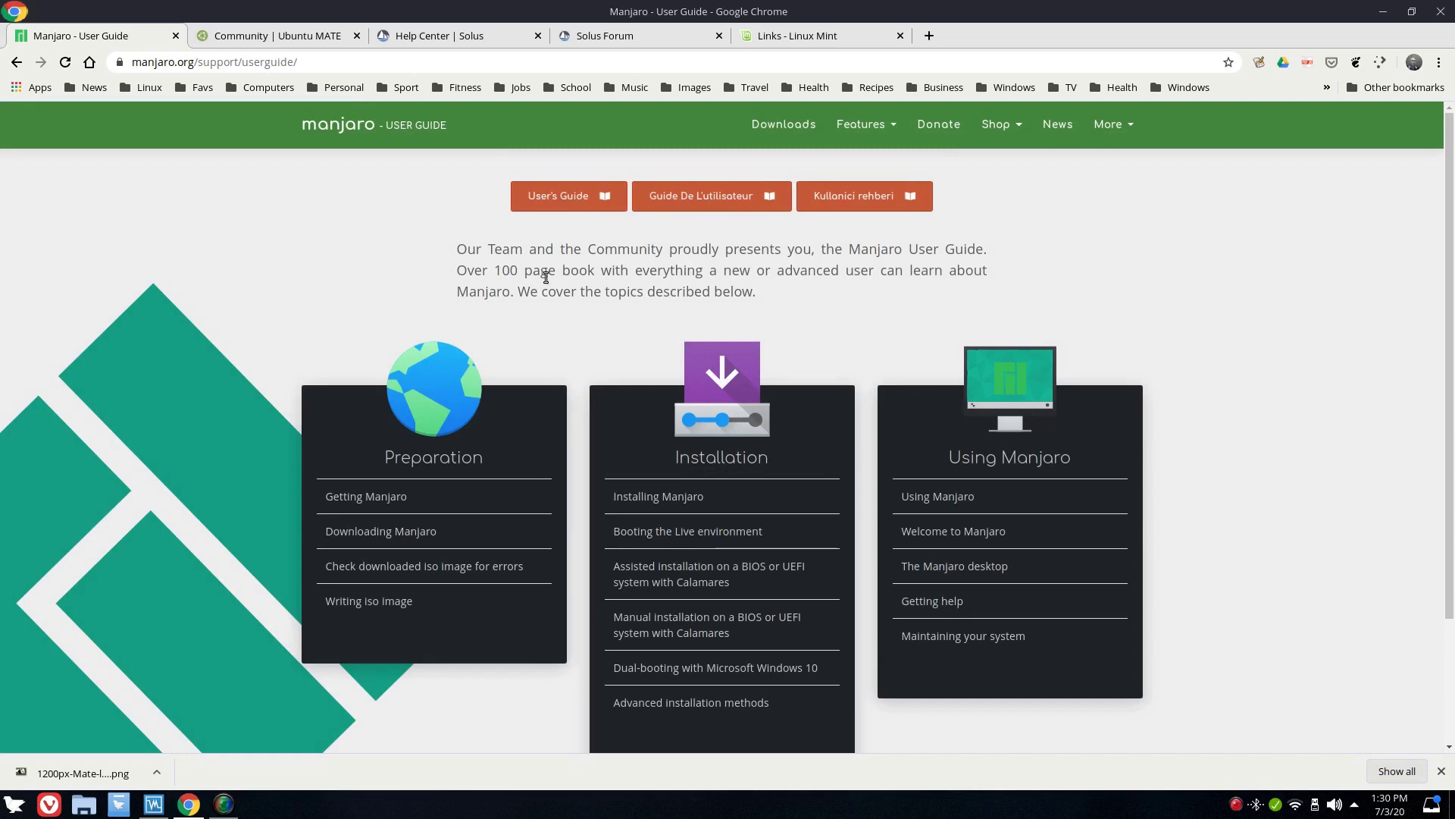
{"action": "scroll", "coordinate": [531, 296], "scroll_direction": "down", "scroll_amount": 3}
{"action": "scroll", "coordinate": [544, 276], "scroll_direction": "up", "scroll_amount": 3}
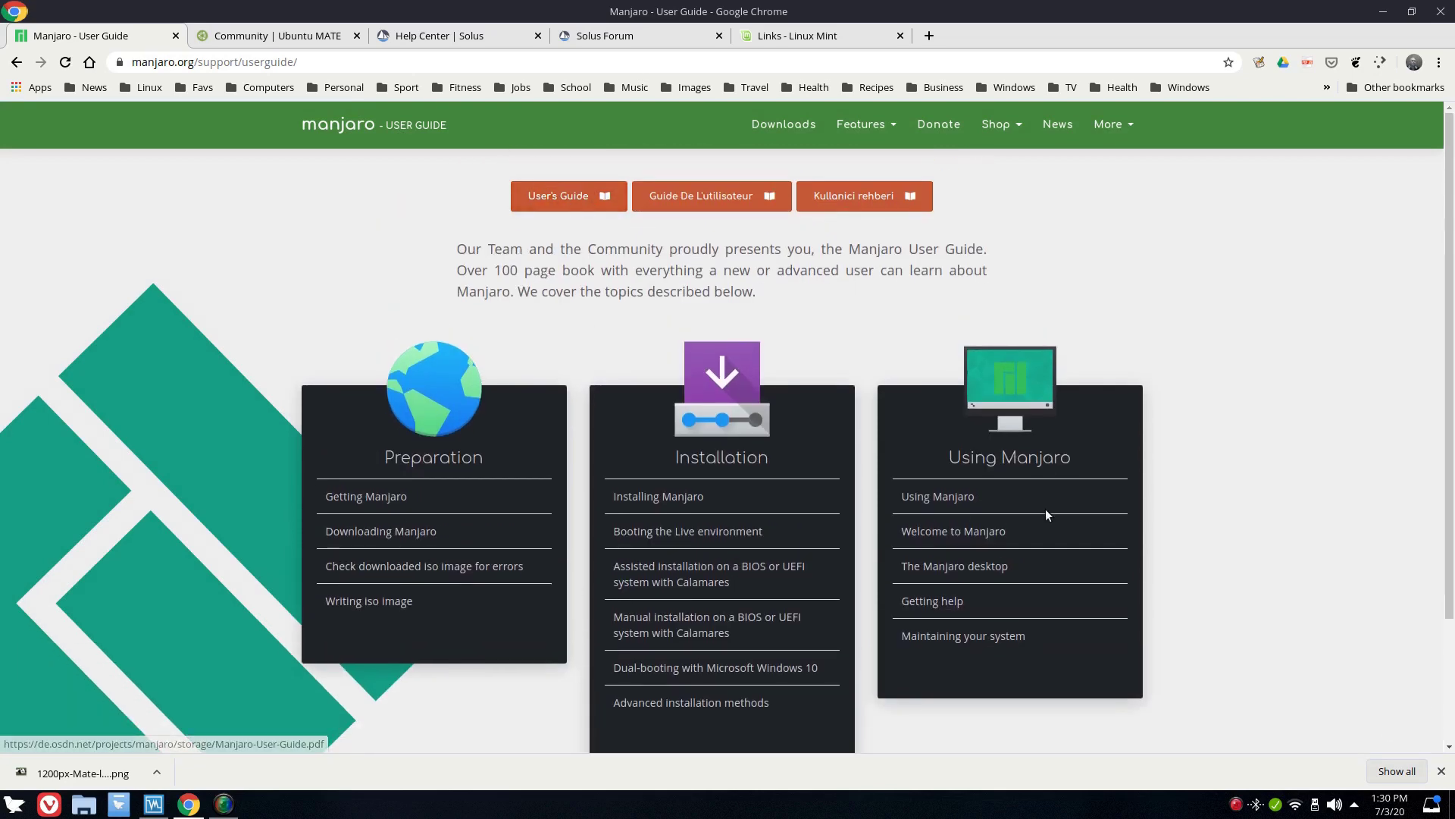
{"action": "scroll", "coordinate": [482, 379], "scroll_direction": "down", "scroll_amount": 3}
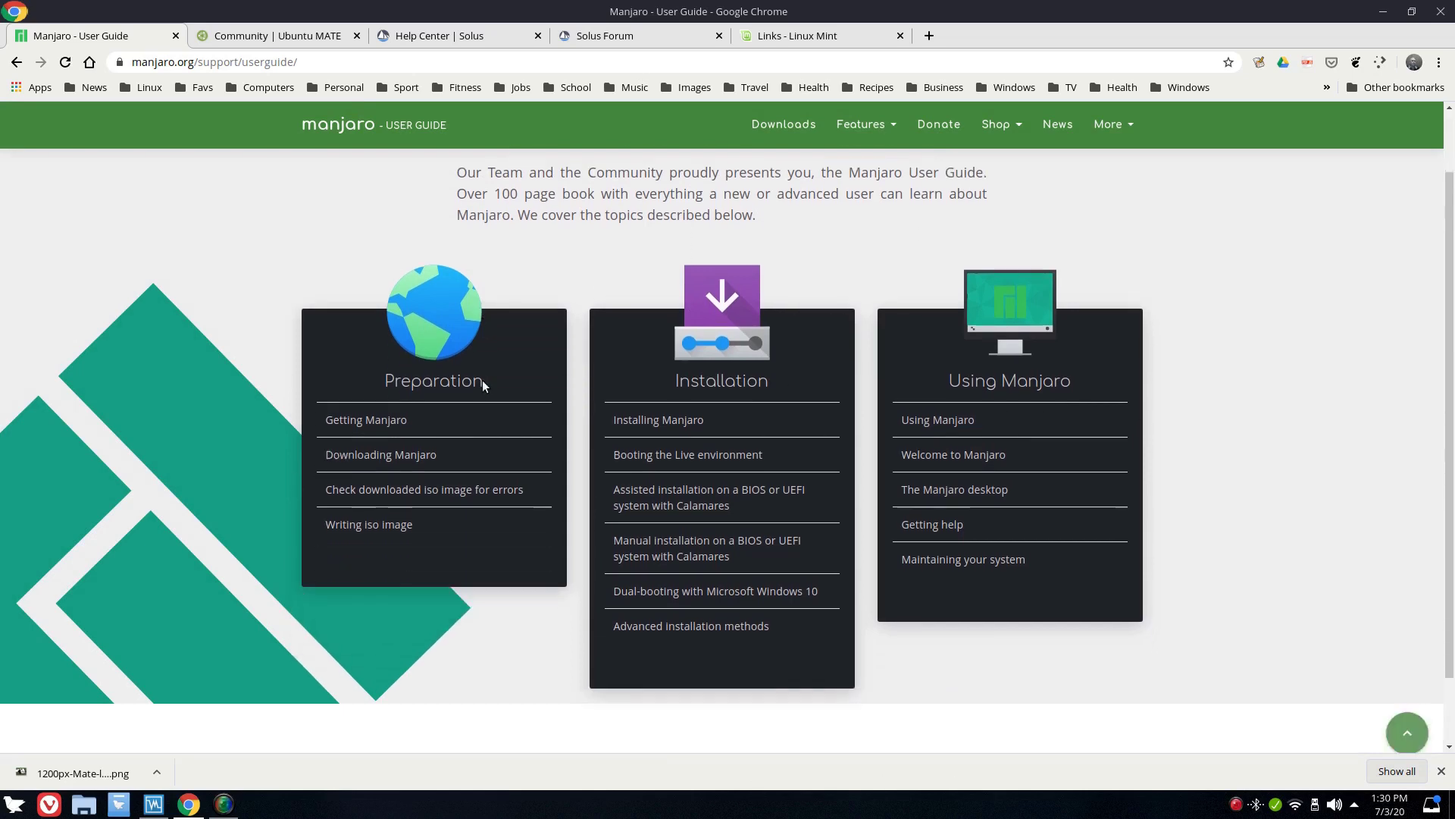
{"action": "left_click", "coordinate": [1443, 774]}
Open the Manjaro forum, look through its categories down to the language sections, and return to the User Guide page
{"action": "left_click", "coordinate": [1114, 123]}
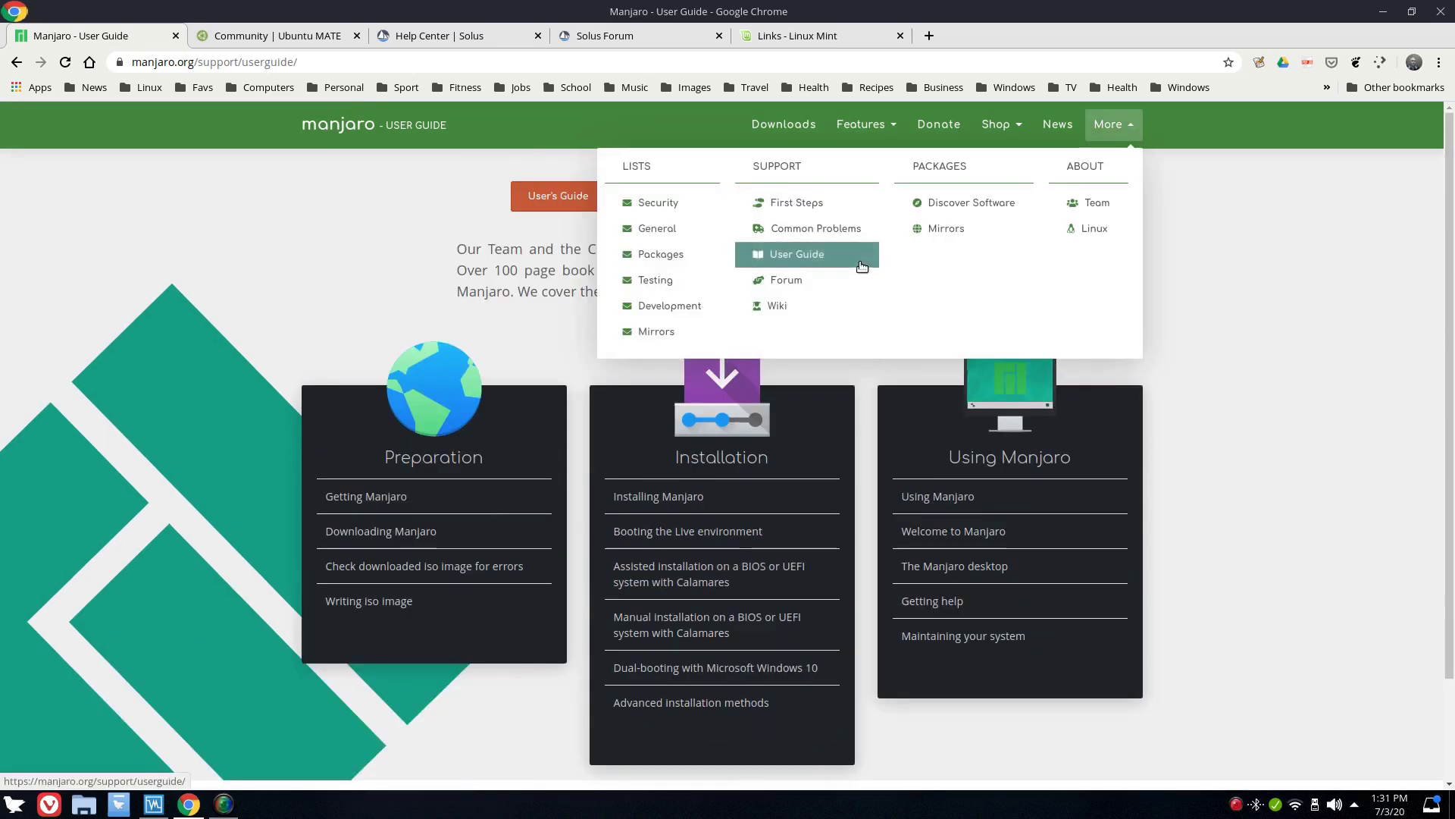
{"action": "left_click", "coordinate": [788, 279]}
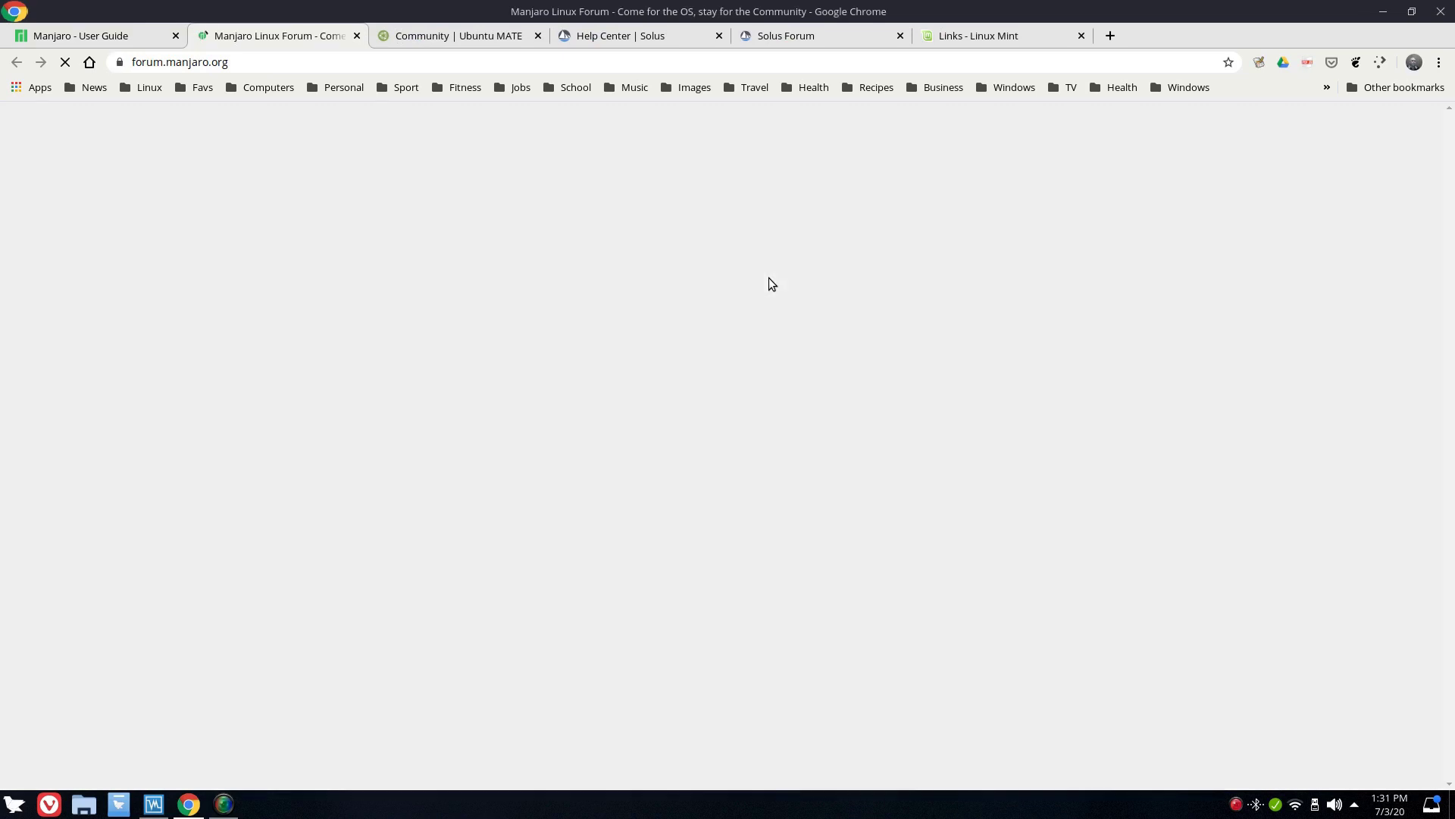
{"action": "scroll", "coordinate": [1194, 353], "scroll_direction": "down", "scroll_amount": 1}
{"action": "scroll", "coordinate": [594, 448], "scroll_direction": "down", "scroll_amount": 10}
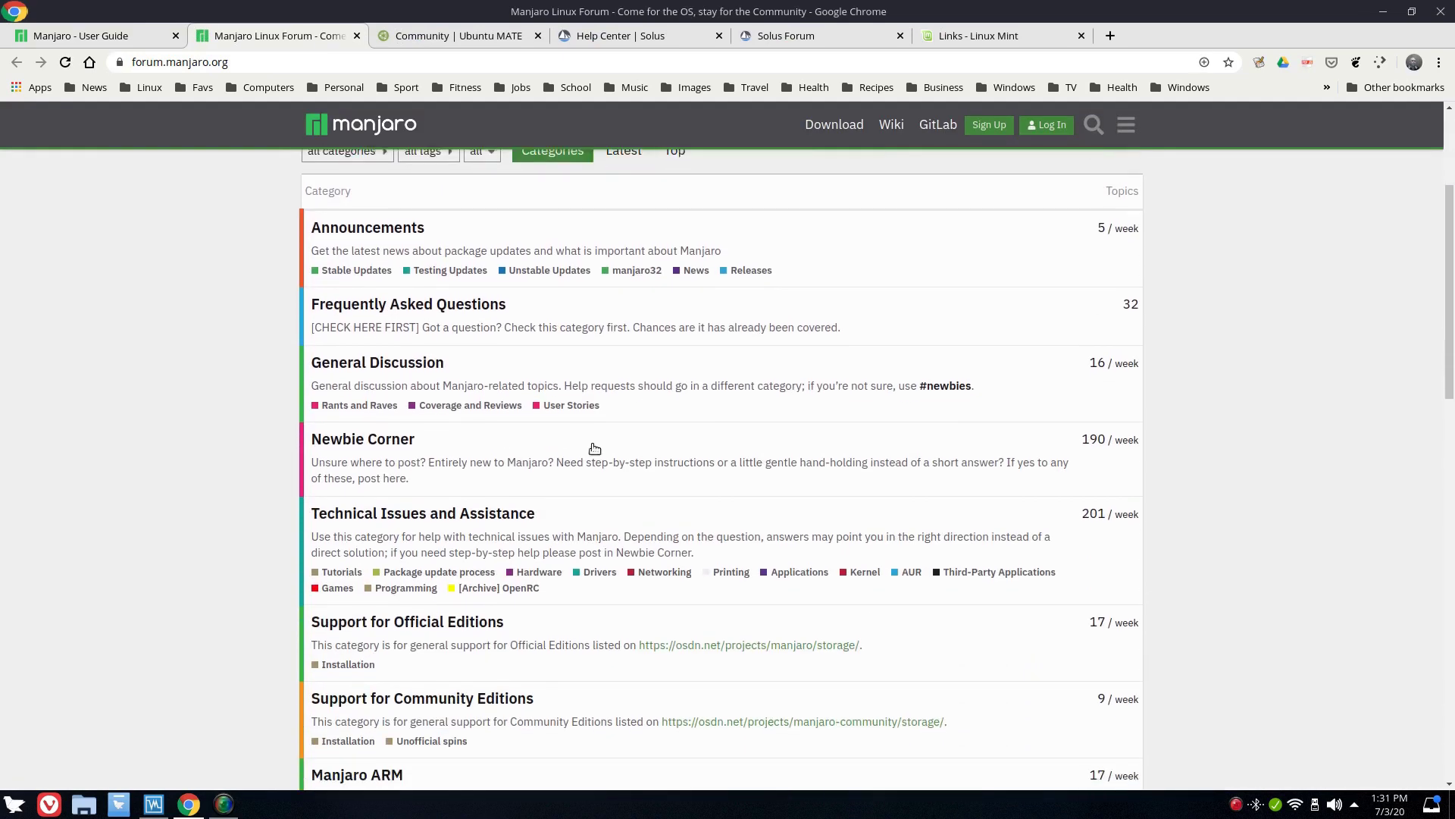
{"action": "scroll", "coordinate": [576, 451], "scroll_direction": "down", "scroll_amount": 4}
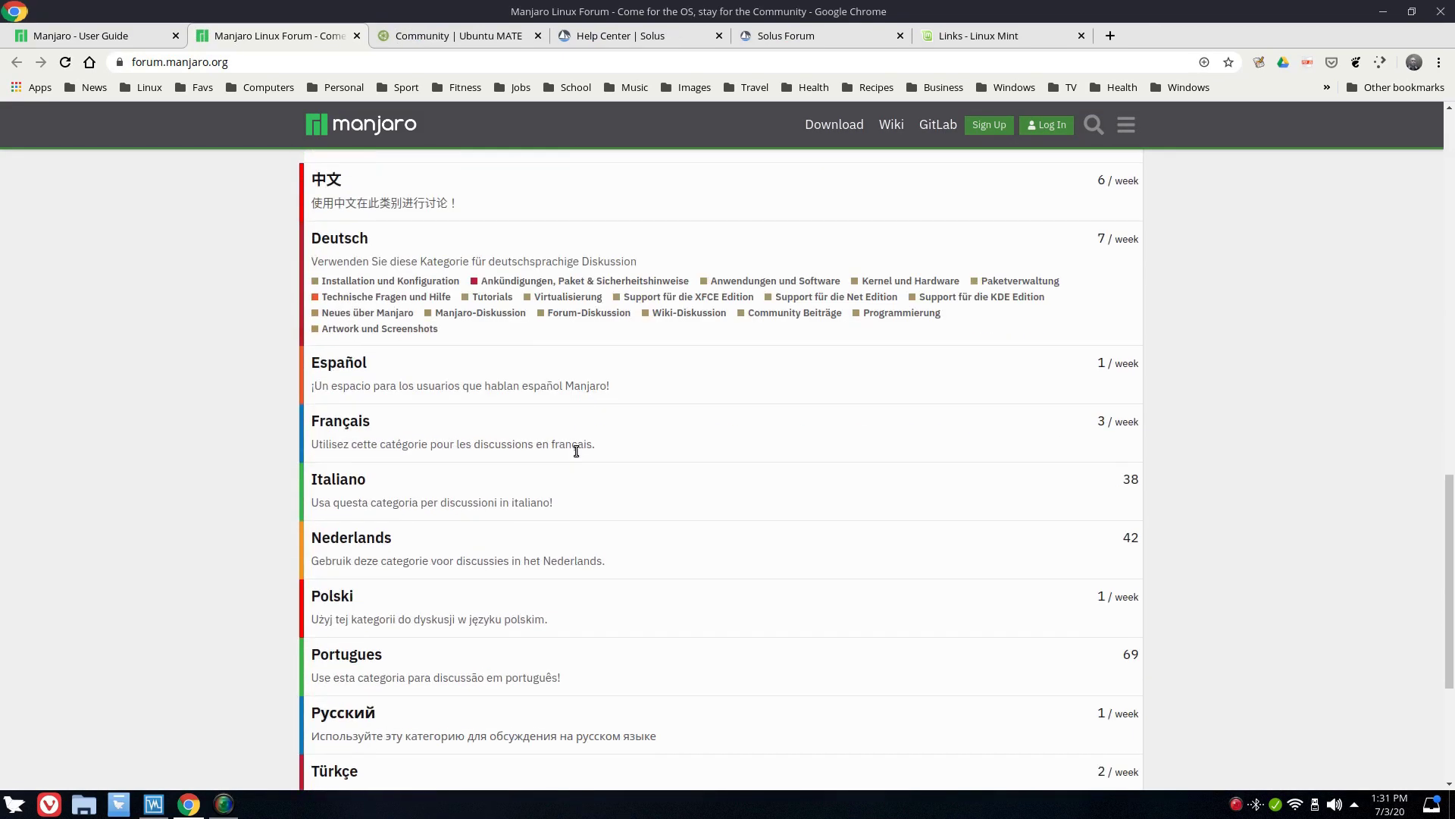
{"action": "key", "text": "Home"}
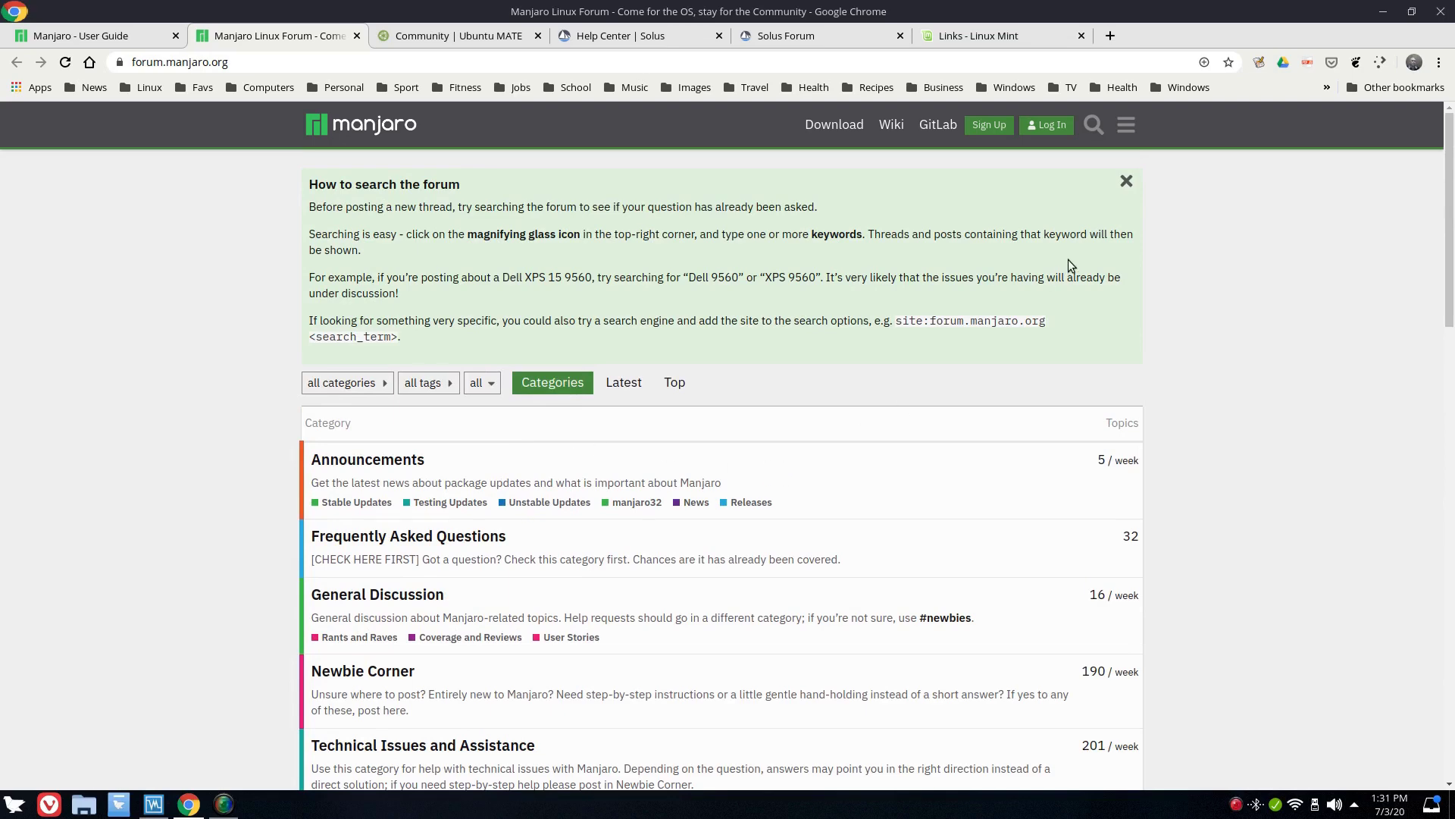
{"action": "key", "text": "ctrl+shift+Tab"}
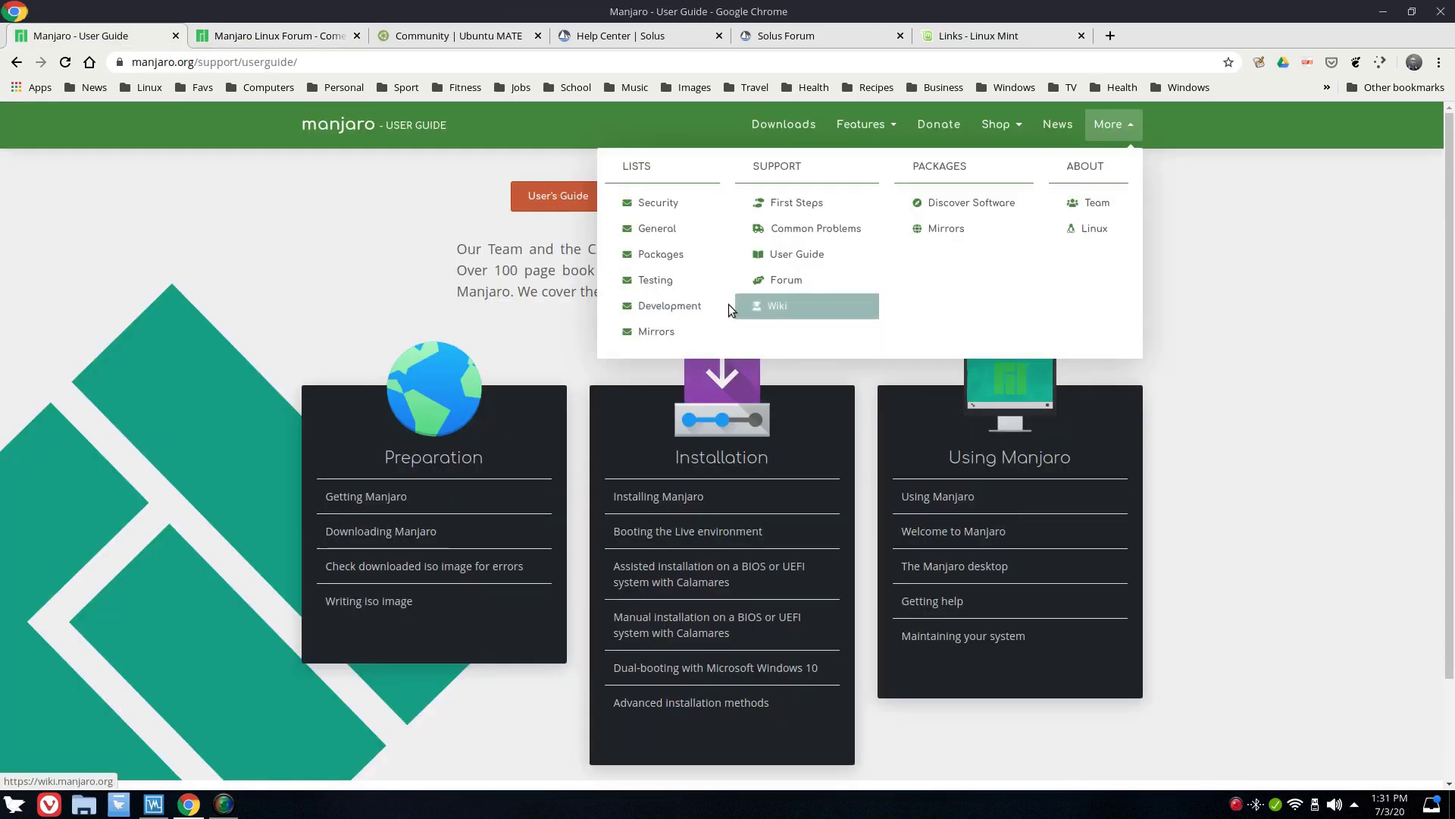
{"action": "left_click", "coordinate": [1261, 269]}
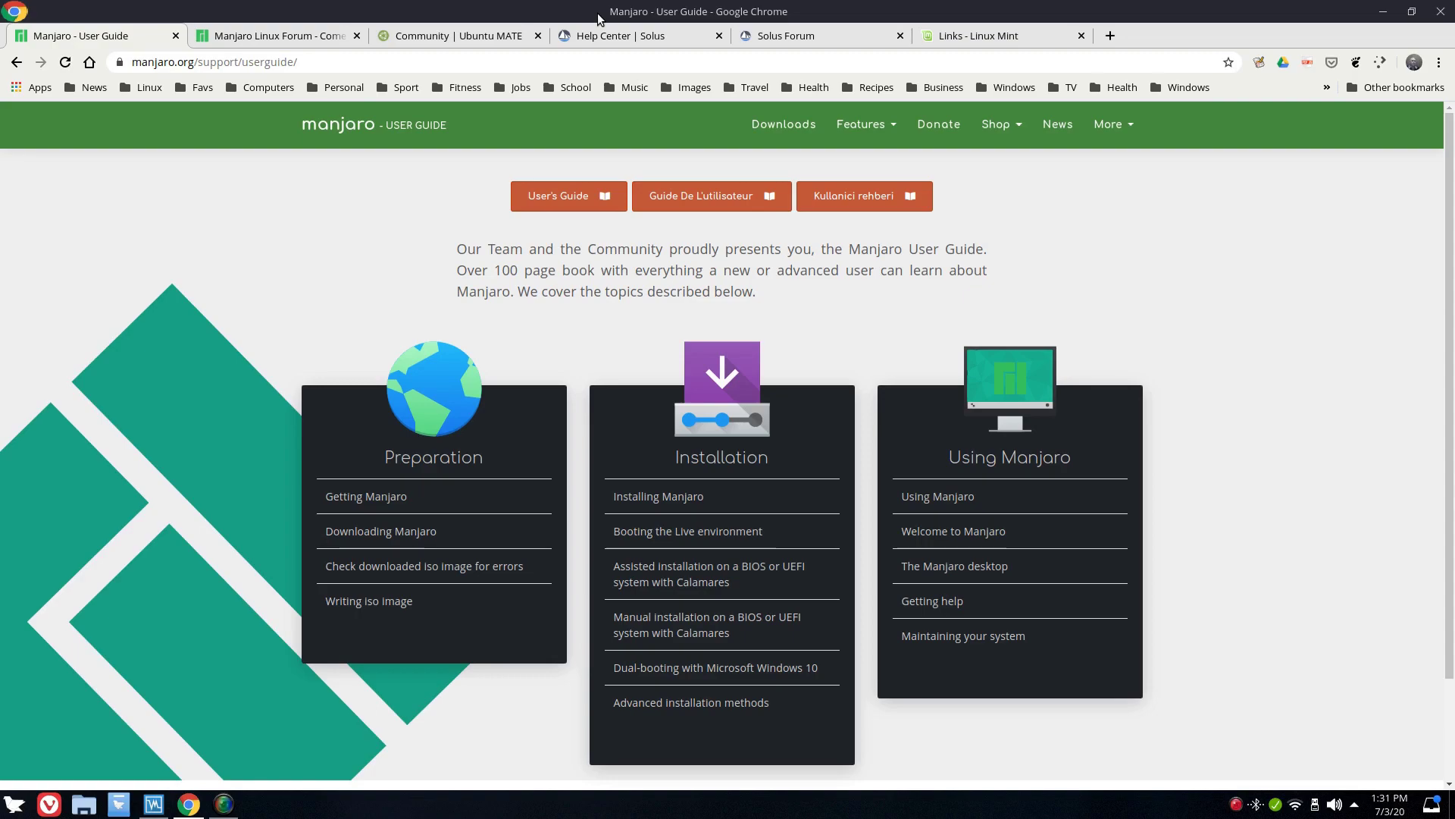
Switch to the Linux Mint Mate virtual machine in VirtualBox and log in with the account password, keeping it full screen
{"action": "left_click", "coordinate": [1453, 808]}
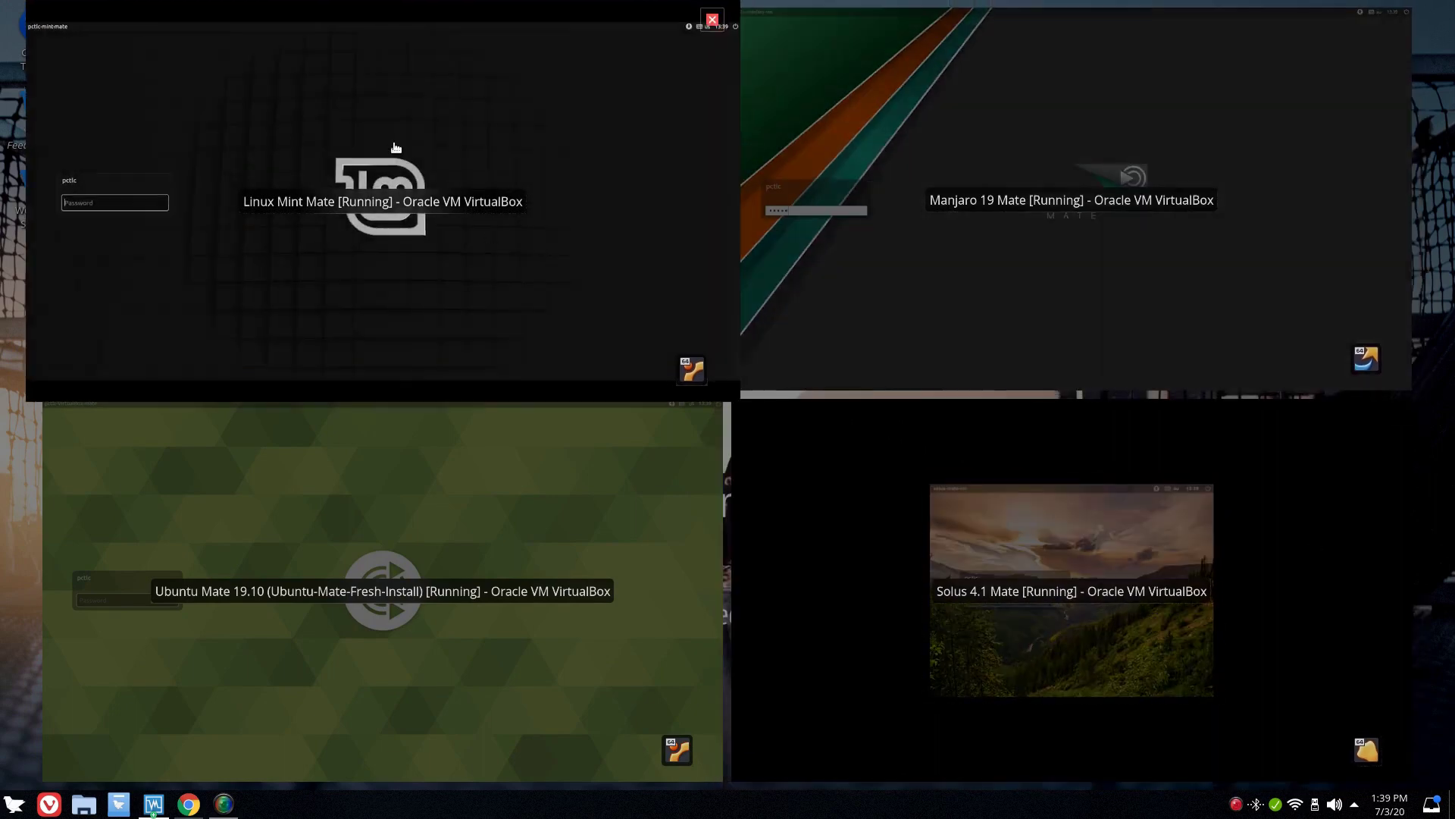
{"action": "left_click", "coordinate": [392, 140]}
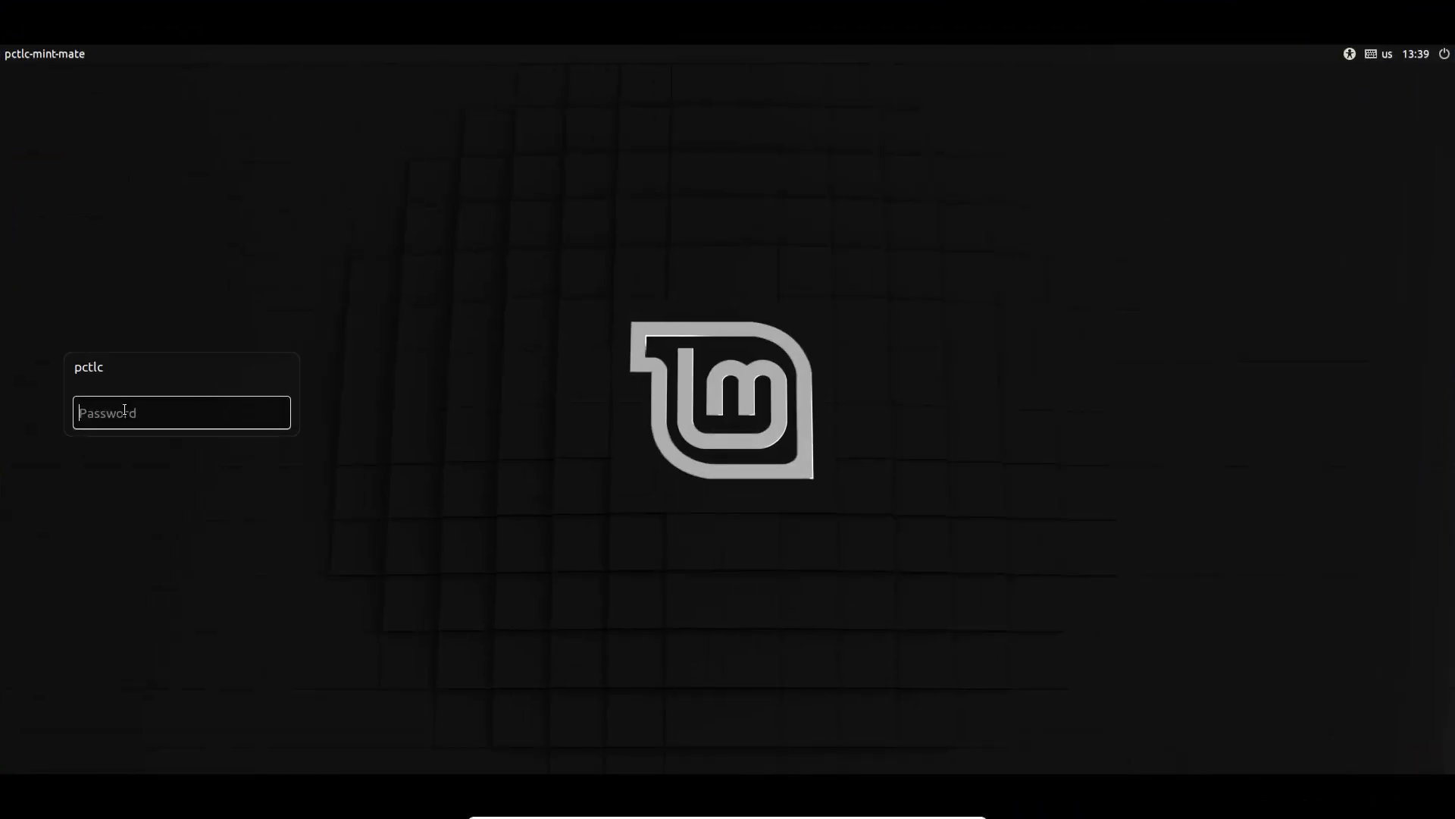
{"action": "type", "text": "******"}
{"action": "key", "text": "Return"}
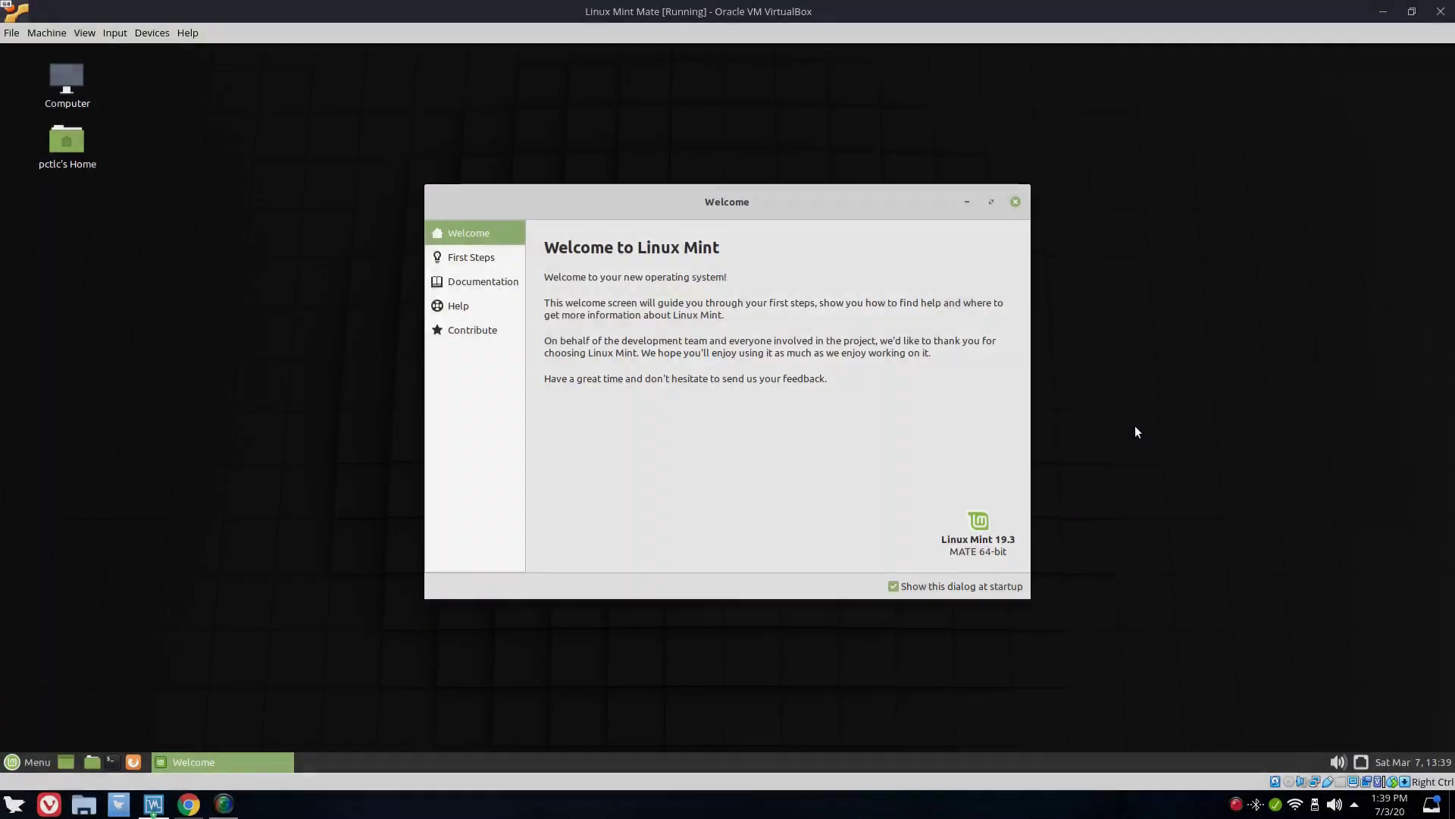
{"action": "key", "text": "Control_R+f"}
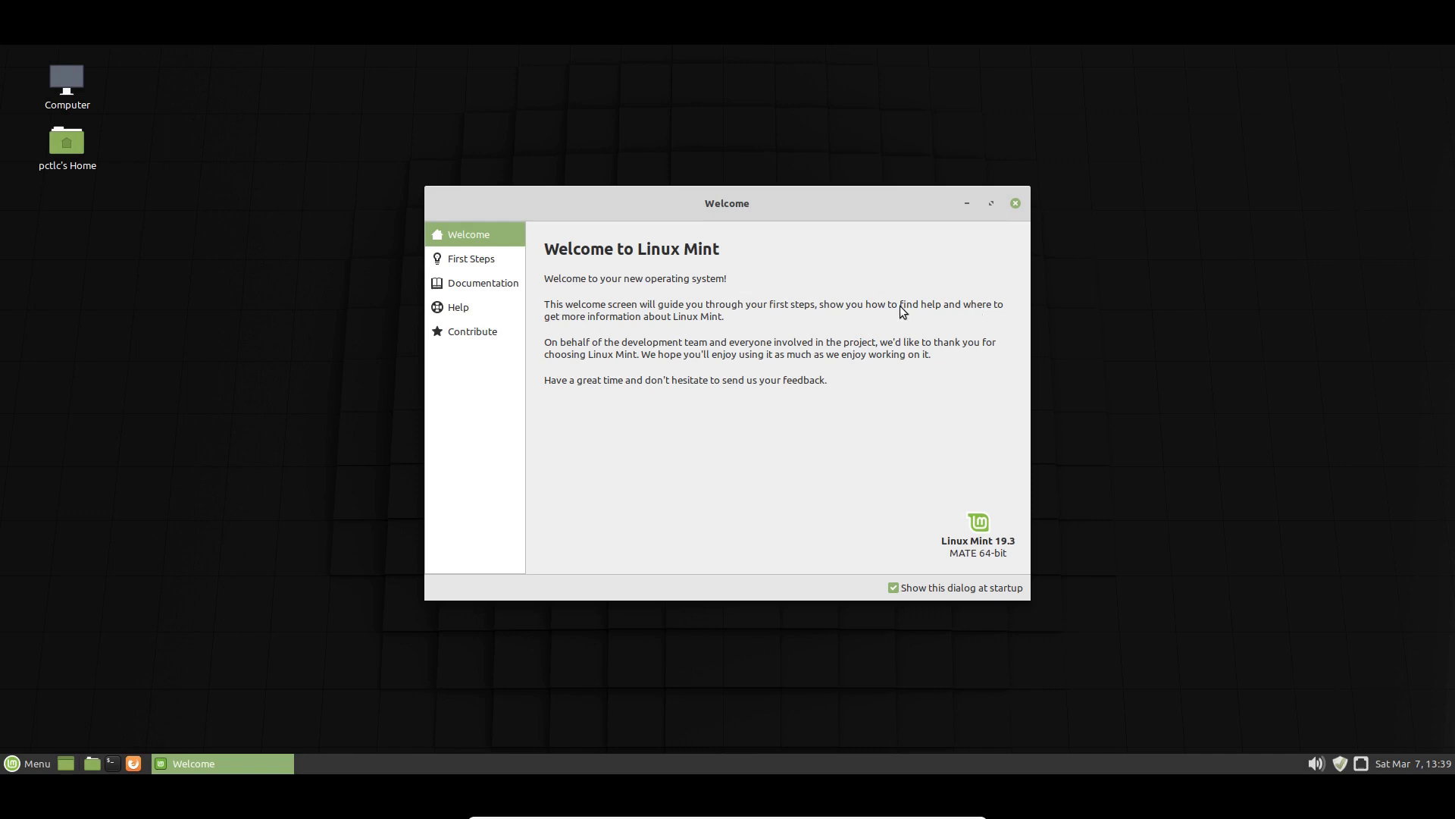
View the First Steps section of the Linux Mint Welcome window from System Snapshots down to Firewall
{"action": "left_click", "coordinate": [476, 260]}
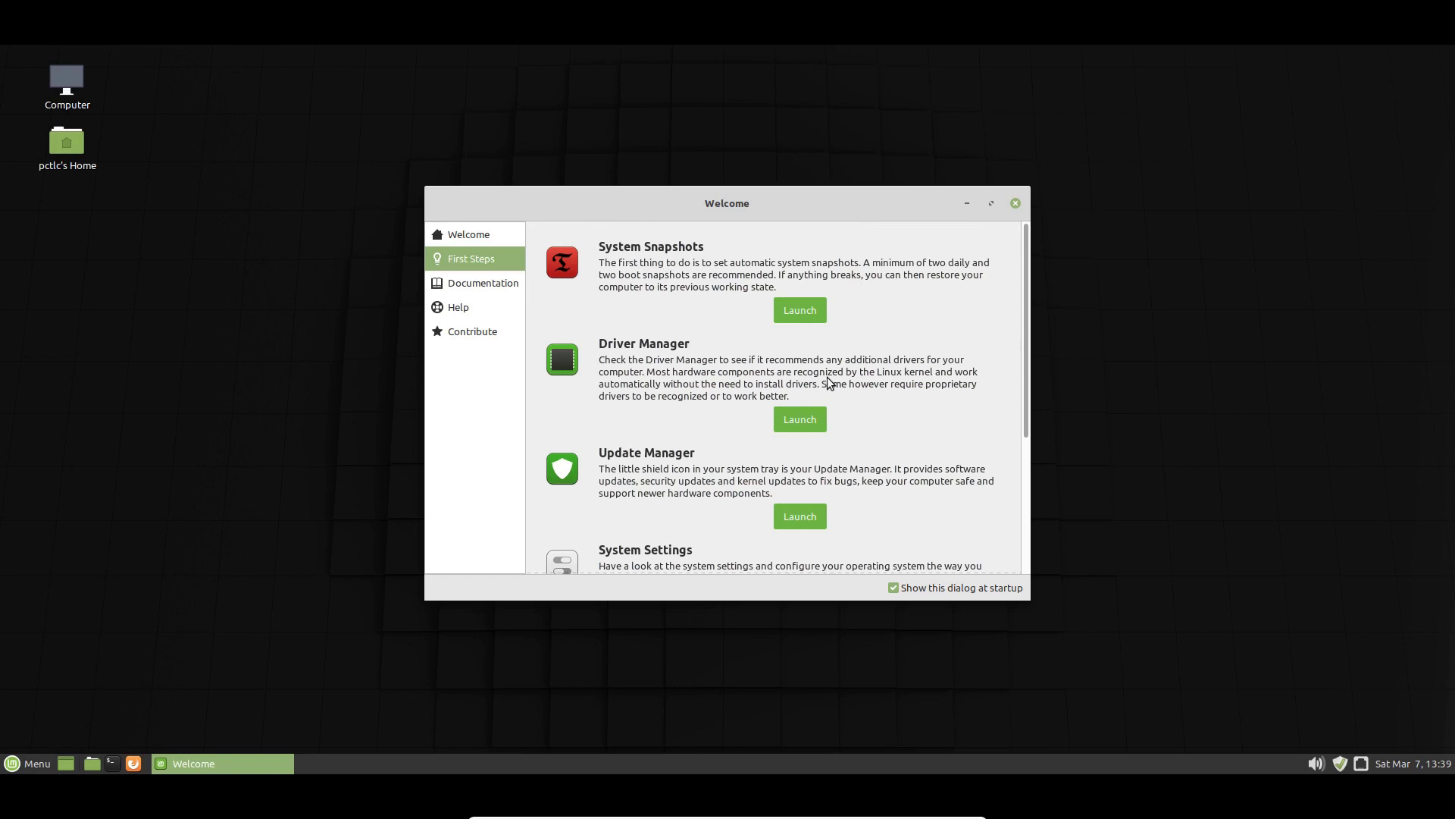
{"action": "scroll", "coordinate": [845, 386], "scroll_direction": "down", "scroll_amount": 3}
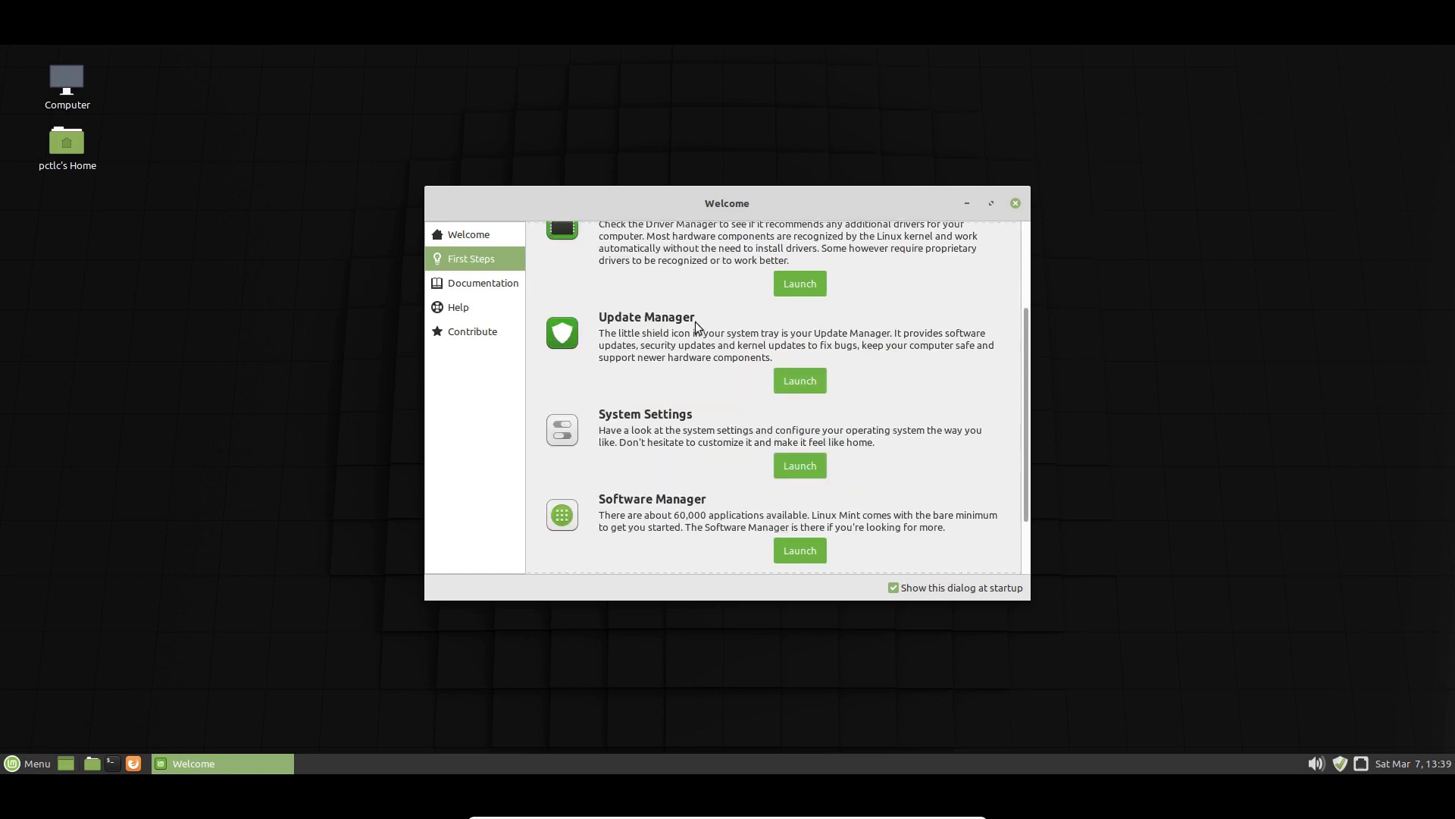
{"action": "scroll", "coordinate": [811, 400], "scroll_direction": "down", "scroll_amount": 1}
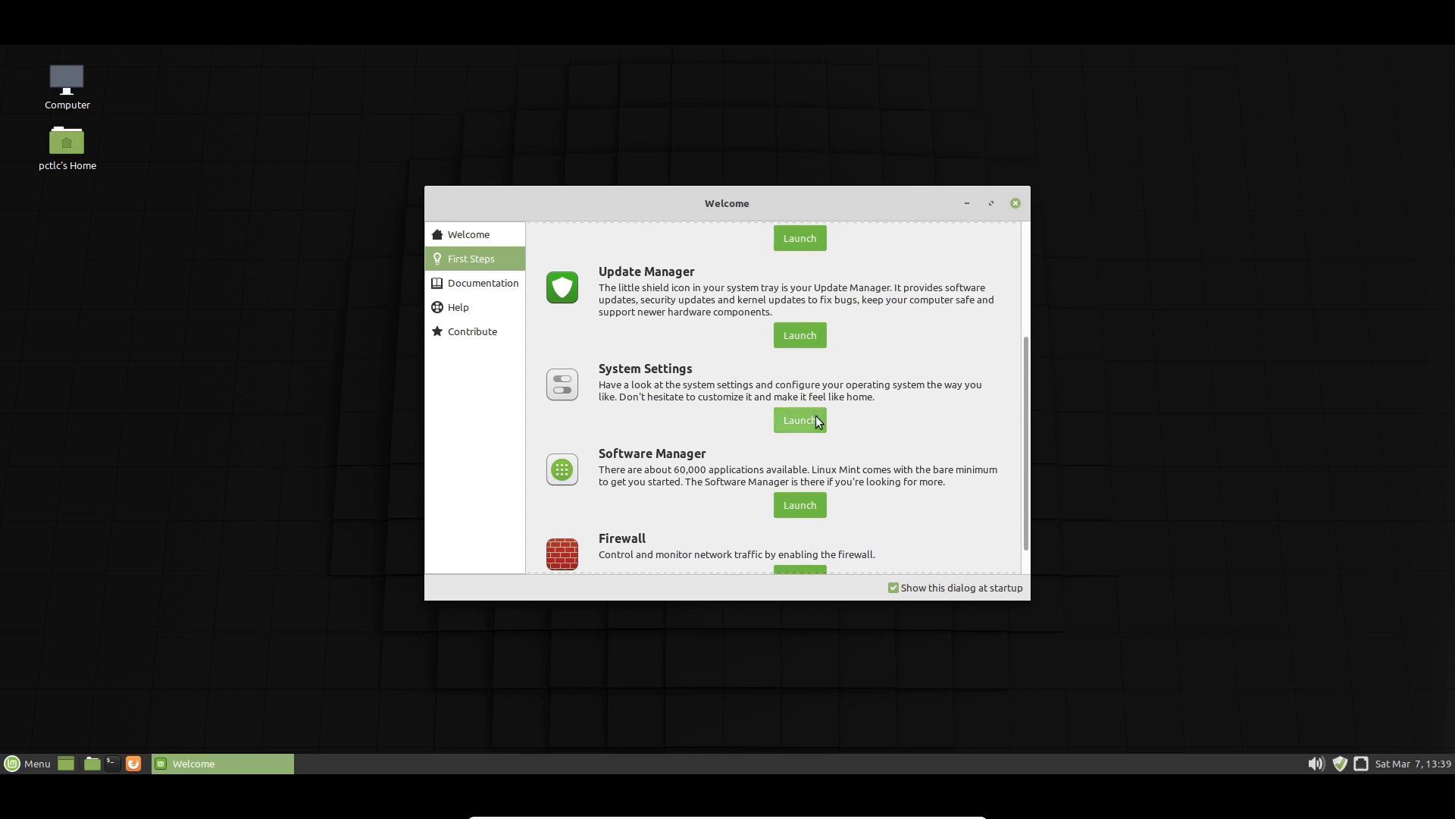
{"action": "scroll", "coordinate": [811, 504], "scroll_direction": "down", "scroll_amount": 1}
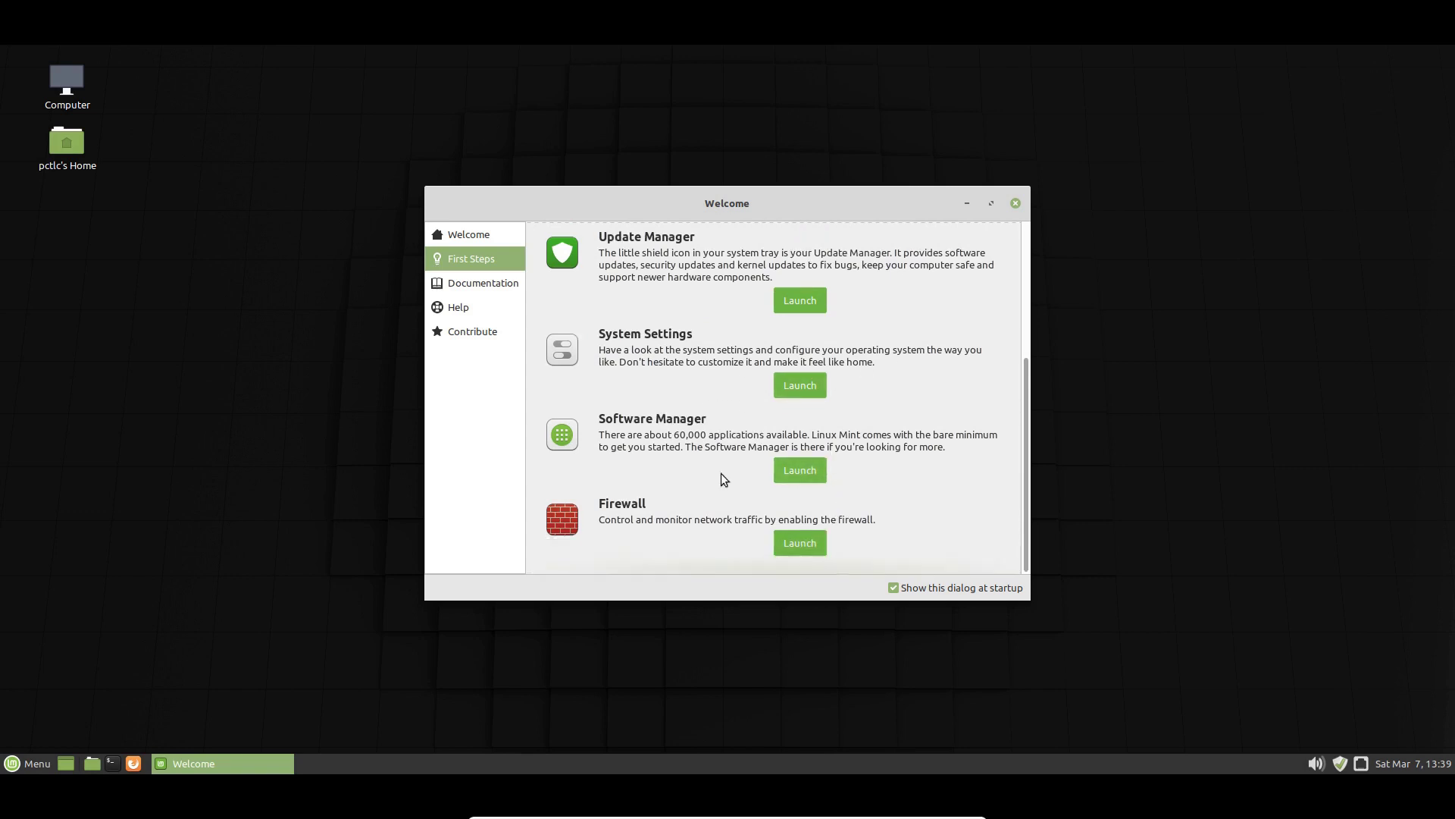
View the Documentation, Help and Contribute sections of the Linux Mint Welcome window
{"action": "left_click", "coordinate": [478, 287]}
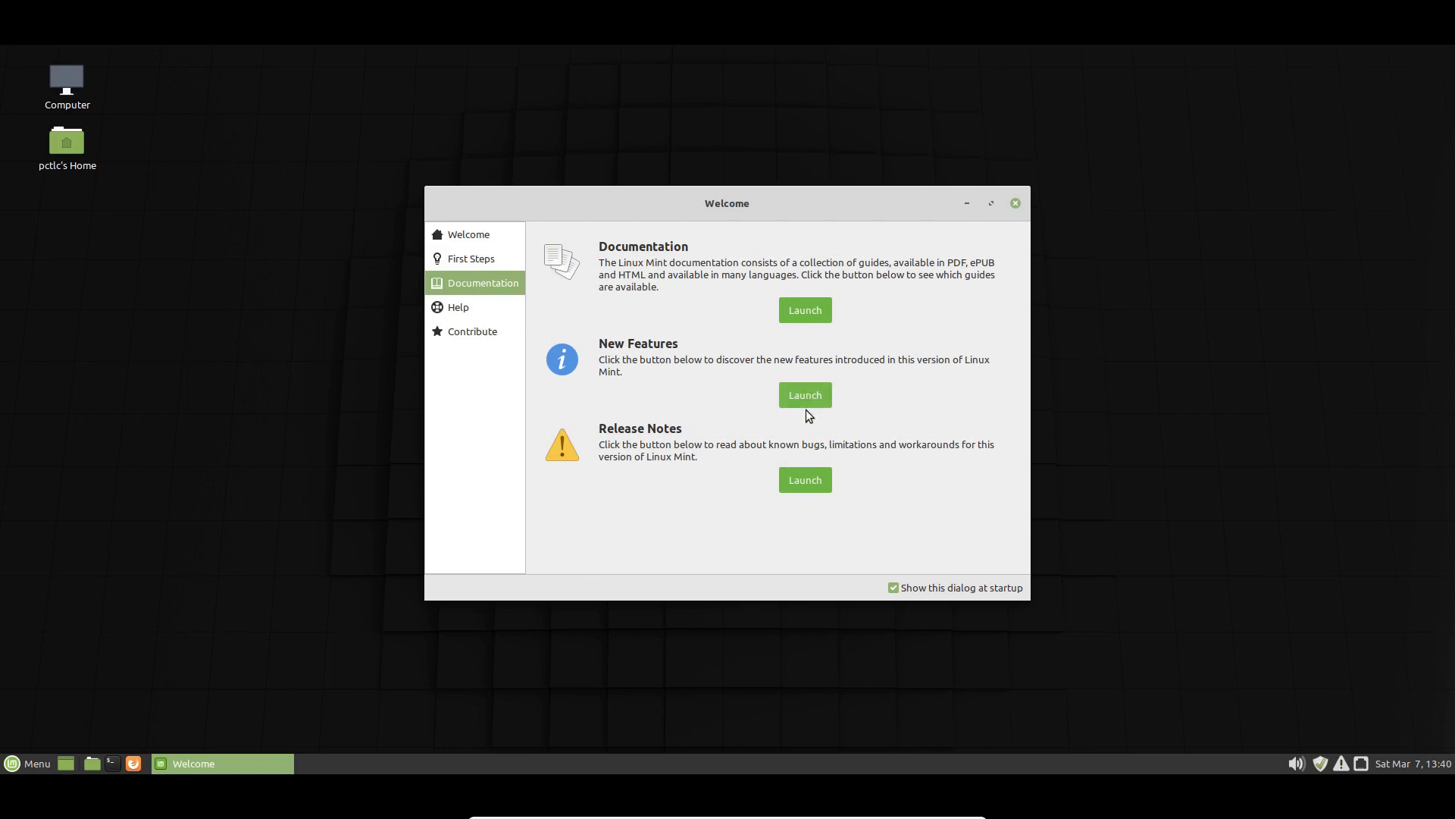
{"action": "left_click", "coordinate": [447, 309]}
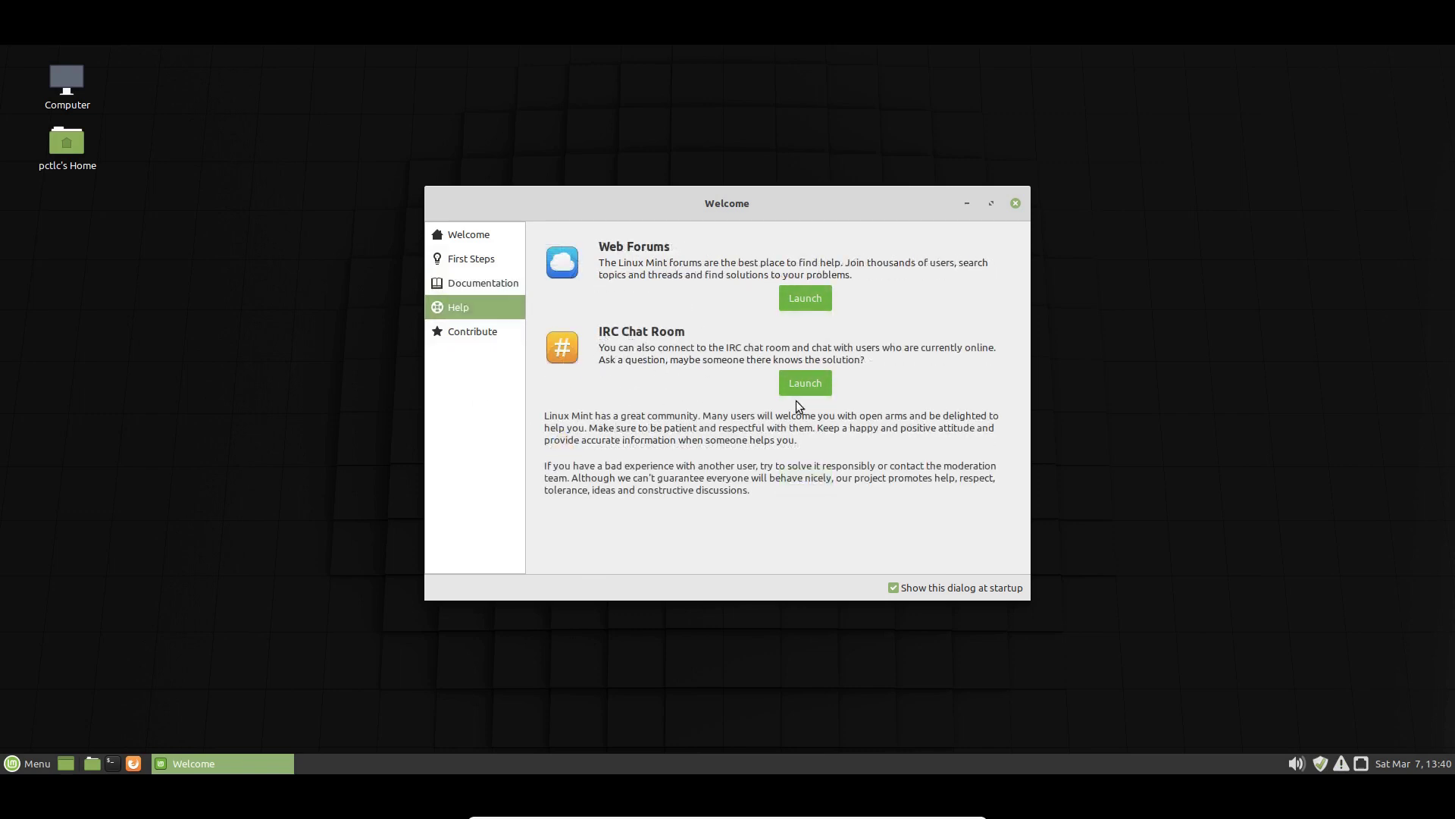
{"action": "left_click", "coordinate": [464, 338]}
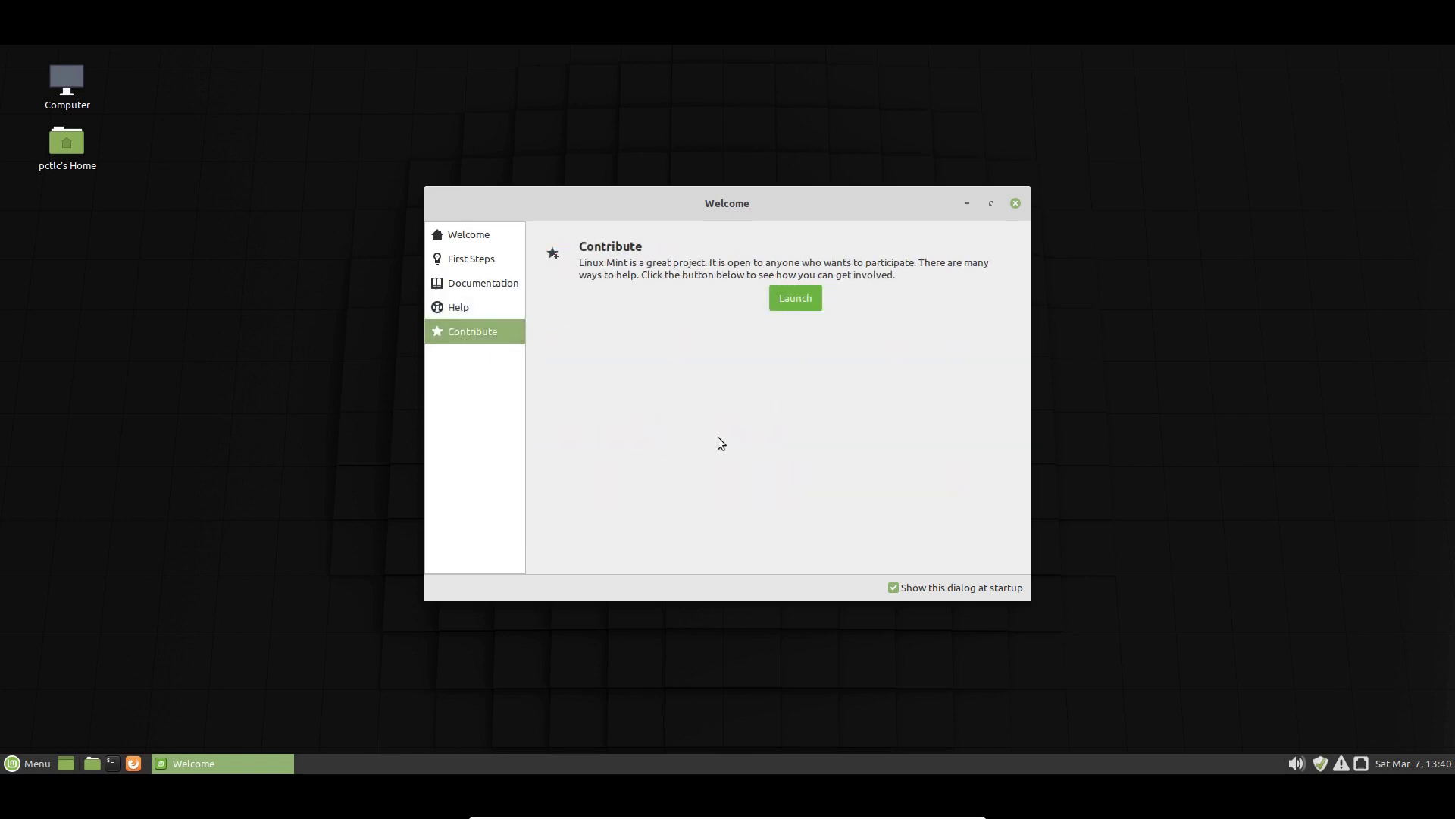
Go through the Linux Mint Welcome window's sections again from Welcome to Contribute, ending back on the Welcome page
{"action": "left_click", "coordinate": [466, 240]}
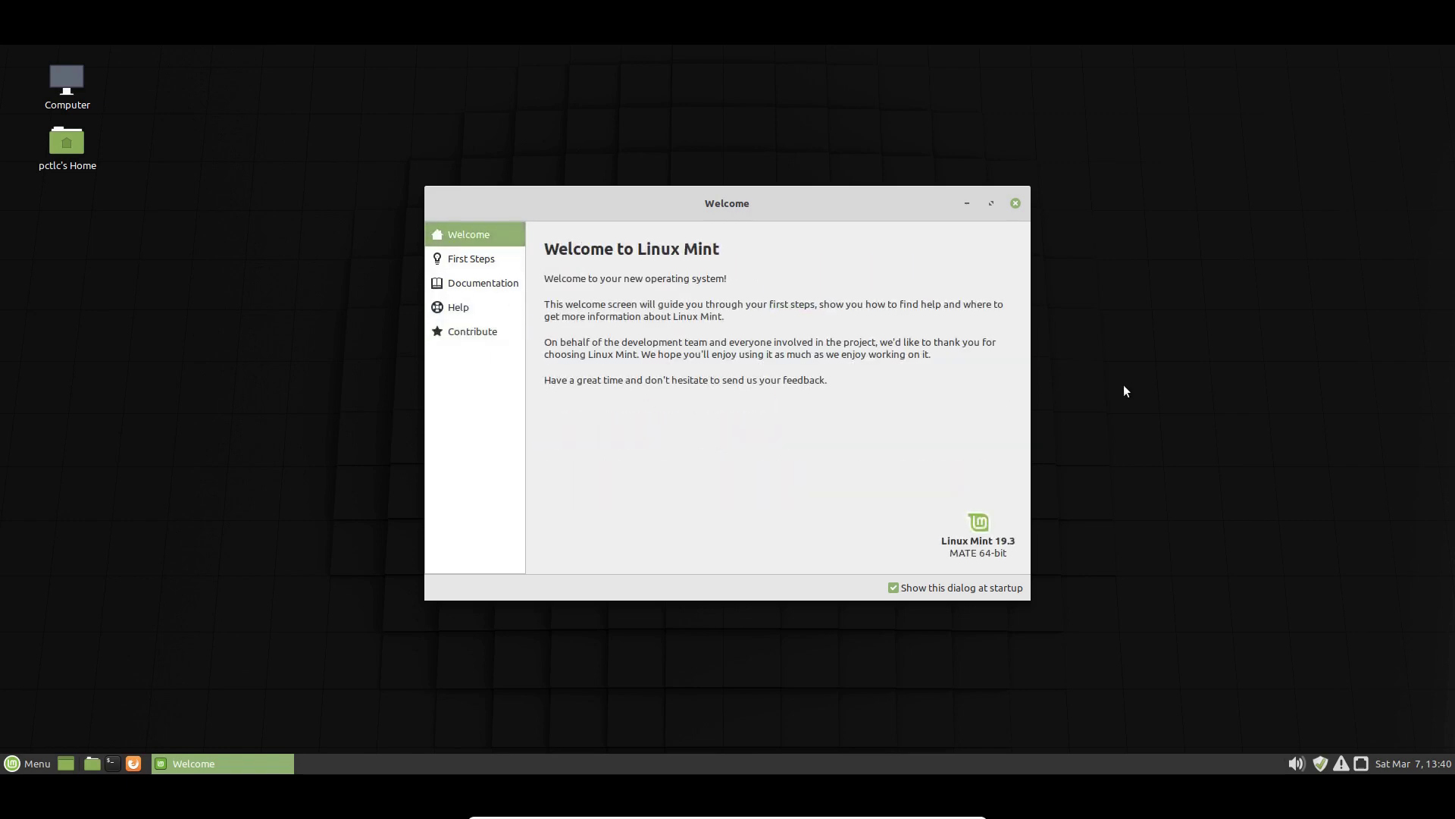
{"action": "left_click", "coordinate": [468, 261]}
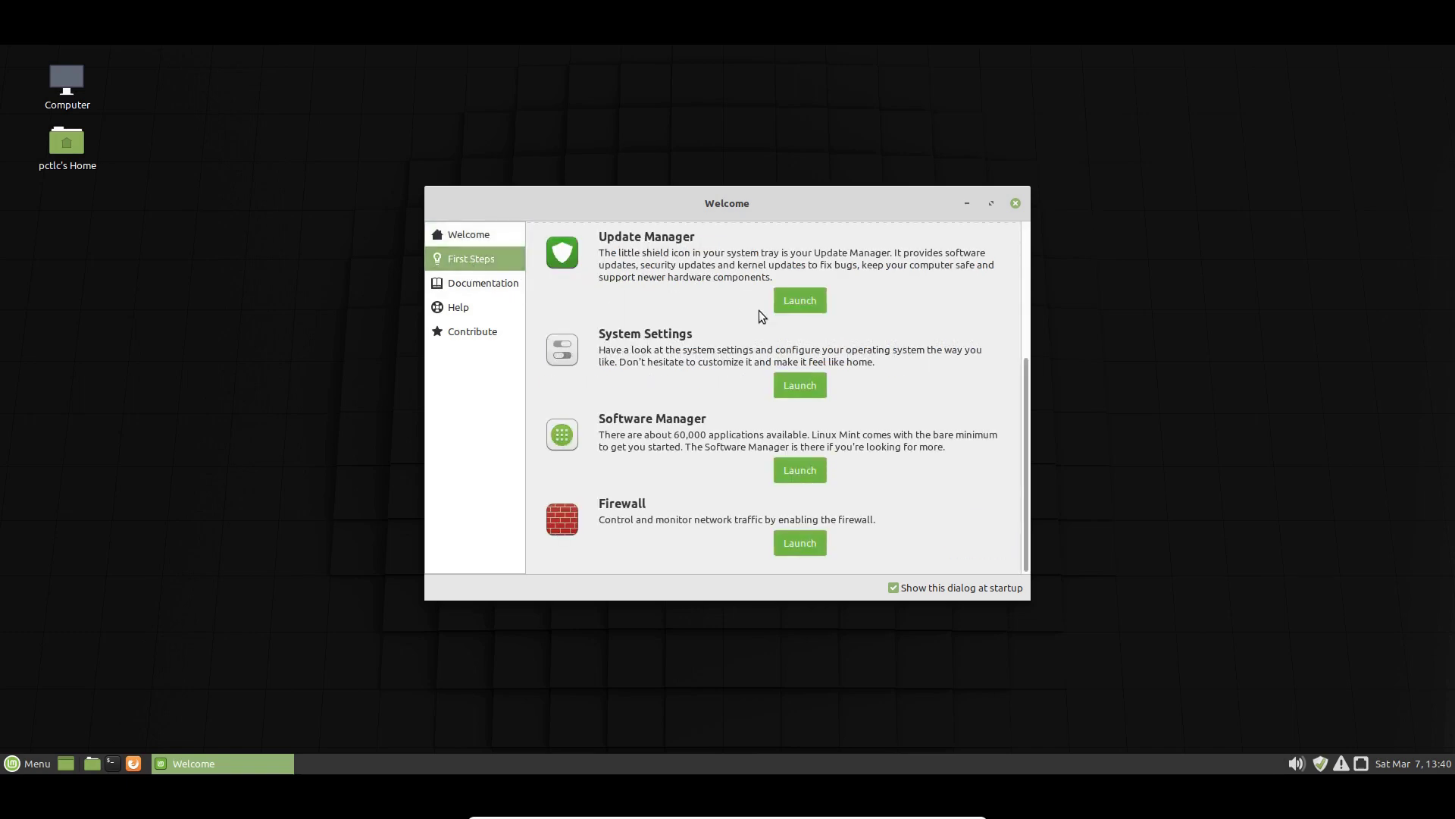
{"action": "left_click", "coordinate": [465, 284]}
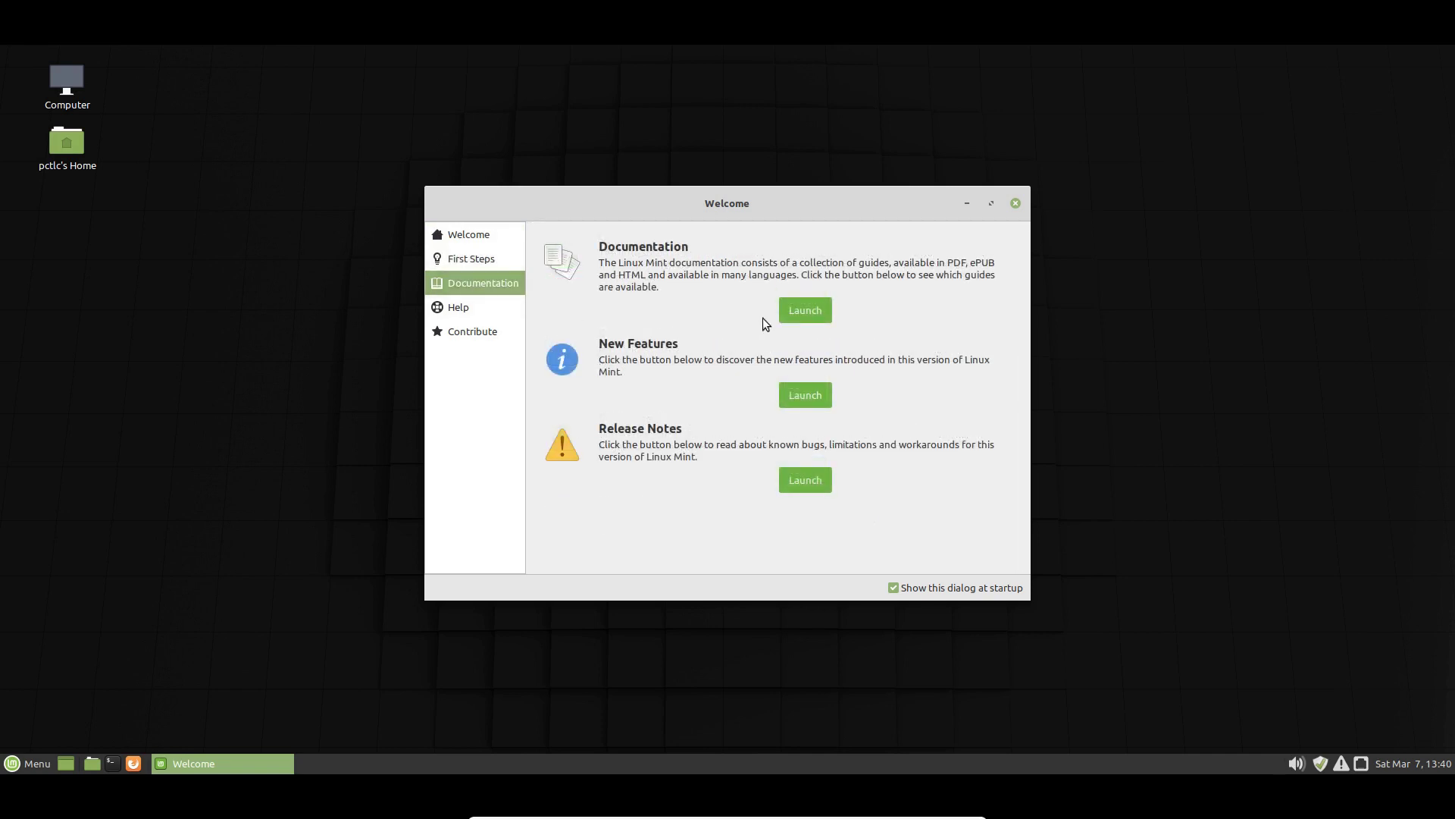
{"action": "left_click", "coordinate": [458, 307]}
{"action": "left_click", "coordinate": [460, 334]}
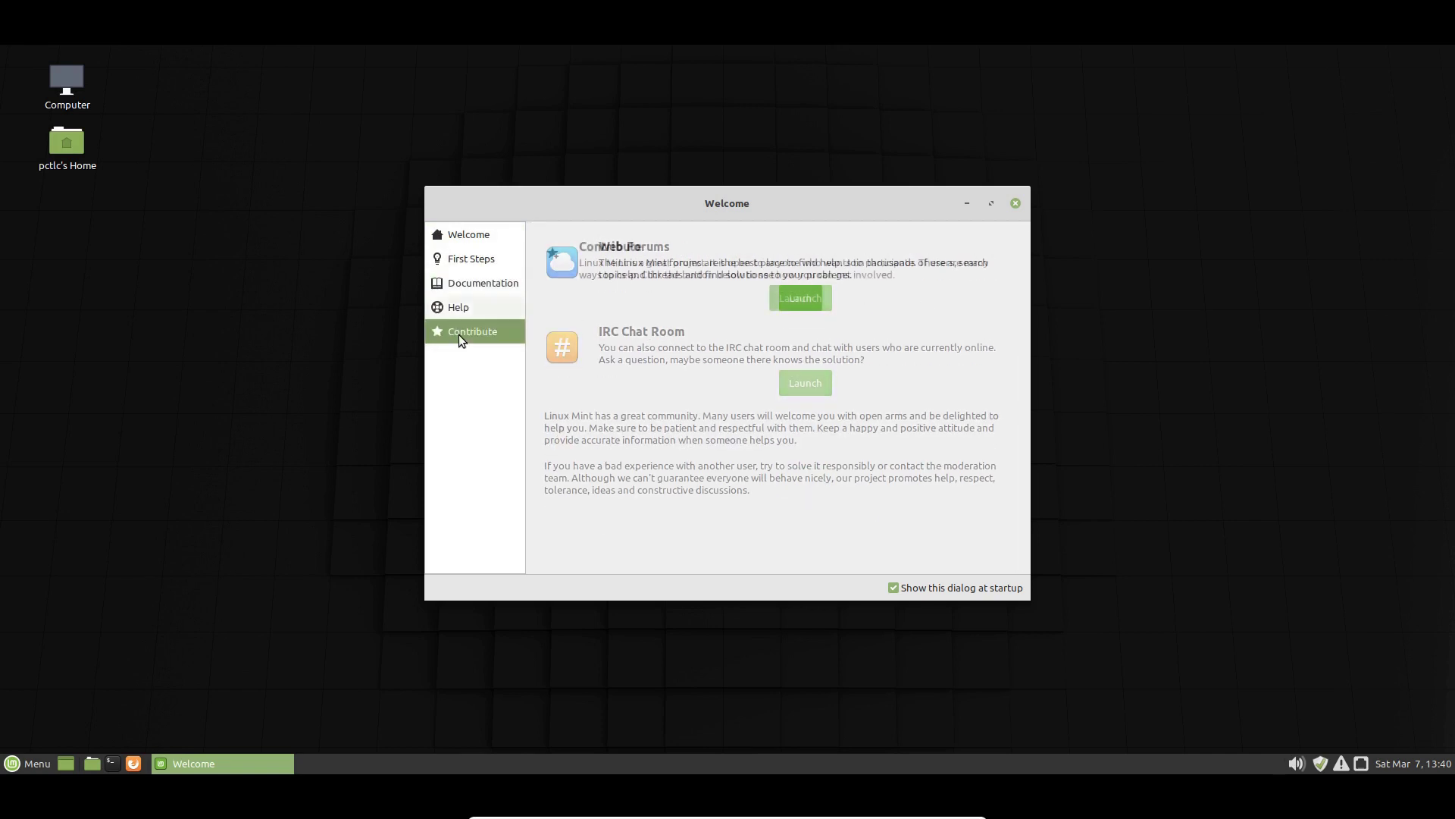
{"action": "left_click", "coordinate": [470, 236]}
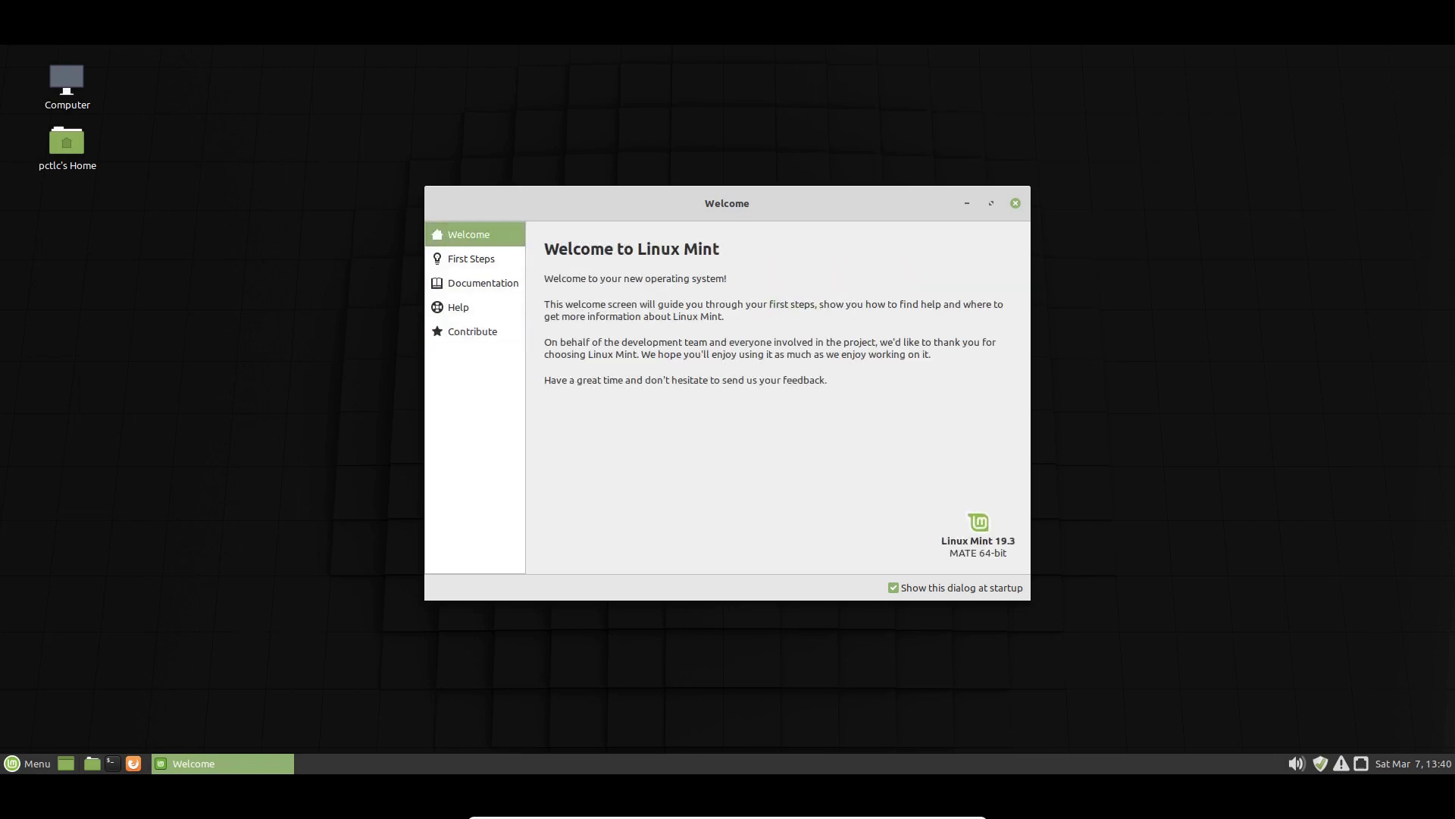
Switch to the Ubuntu Mate 19.10 virtual machine and log in with the account password
{"action": "mouse_move", "coordinate": [1454, 818]}
{"action": "left_click", "coordinate": [1132, 235]}
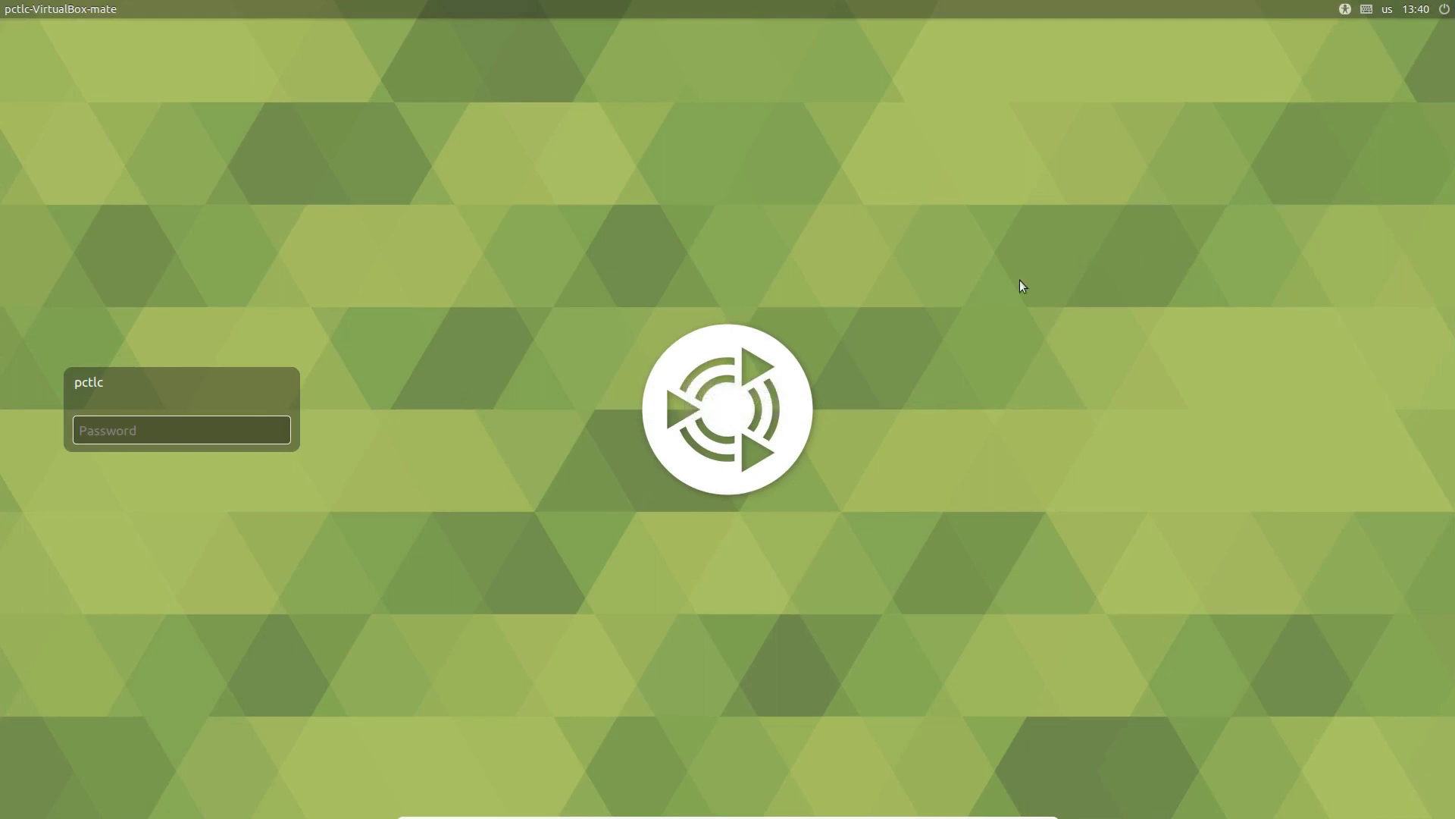
{"action": "type", "text": "*"}
{"action": "type", "text": "*****"}
{"action": "key", "text": "Return"}
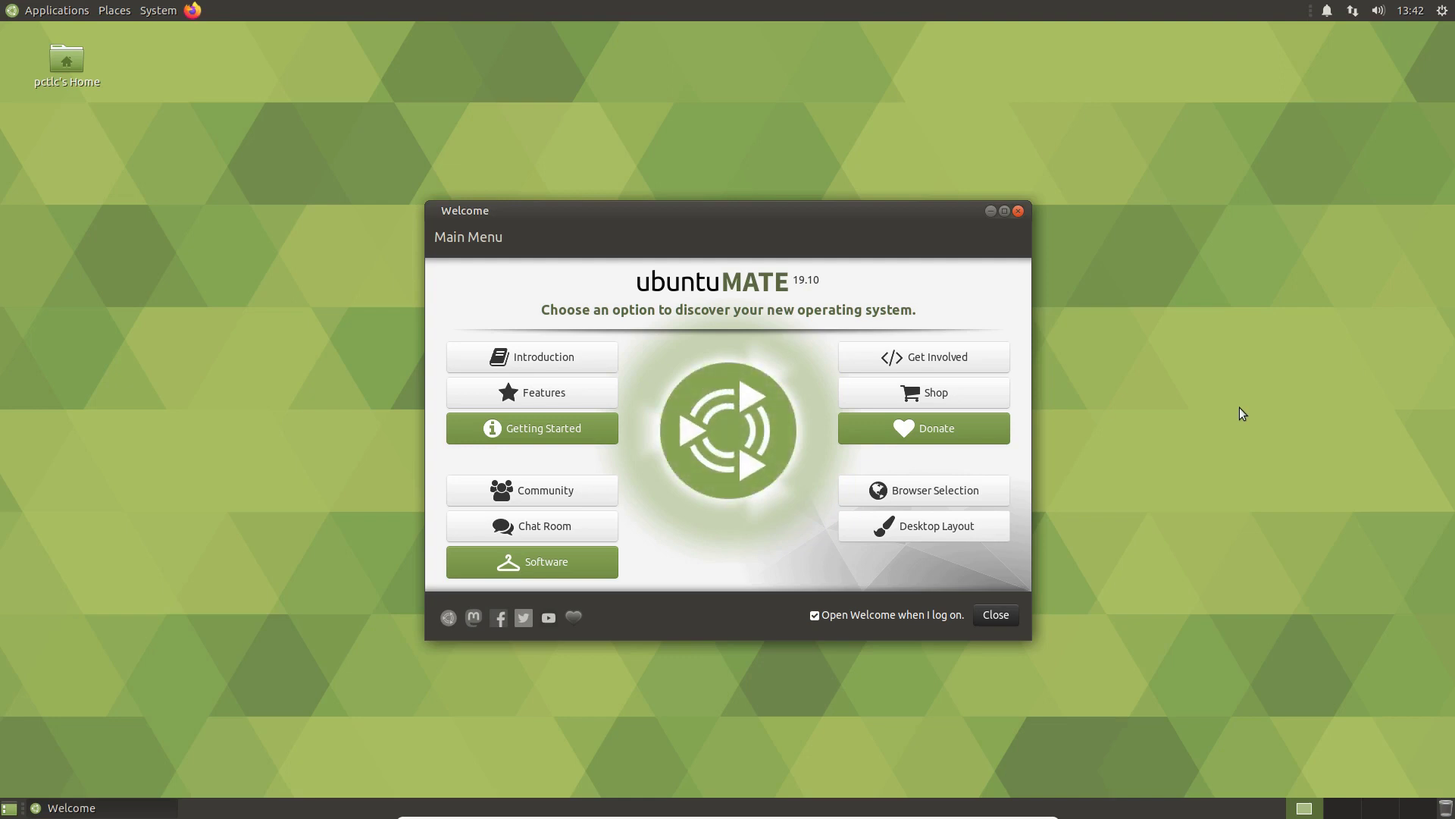
View the Introduction and Features pages of Ubuntu MATE Welcome, reading Features down to Powerful Applications, and return to the main menu
{"action": "left_click", "coordinate": [531, 356]}
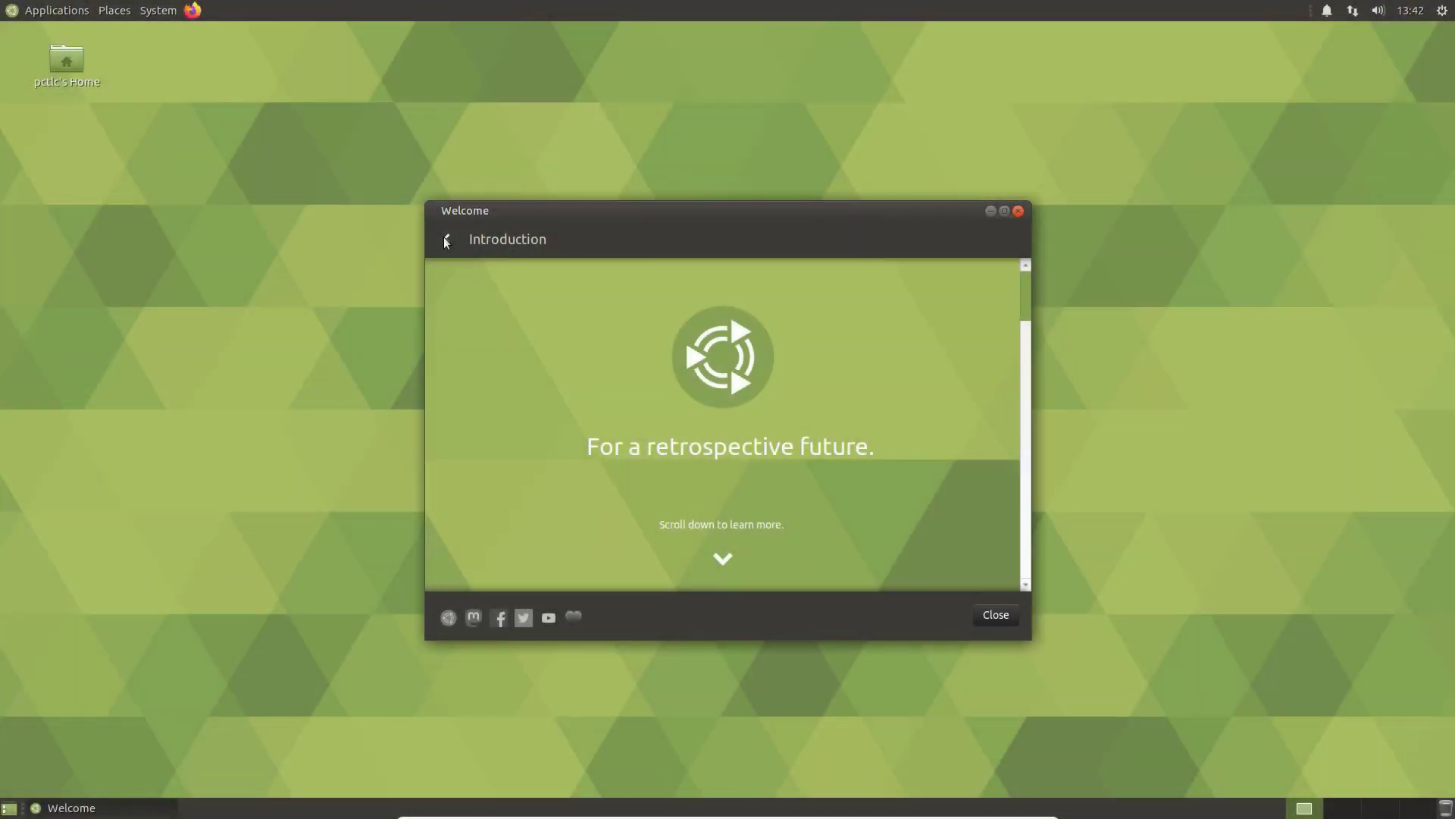
{"action": "left_click", "coordinate": [446, 240]}
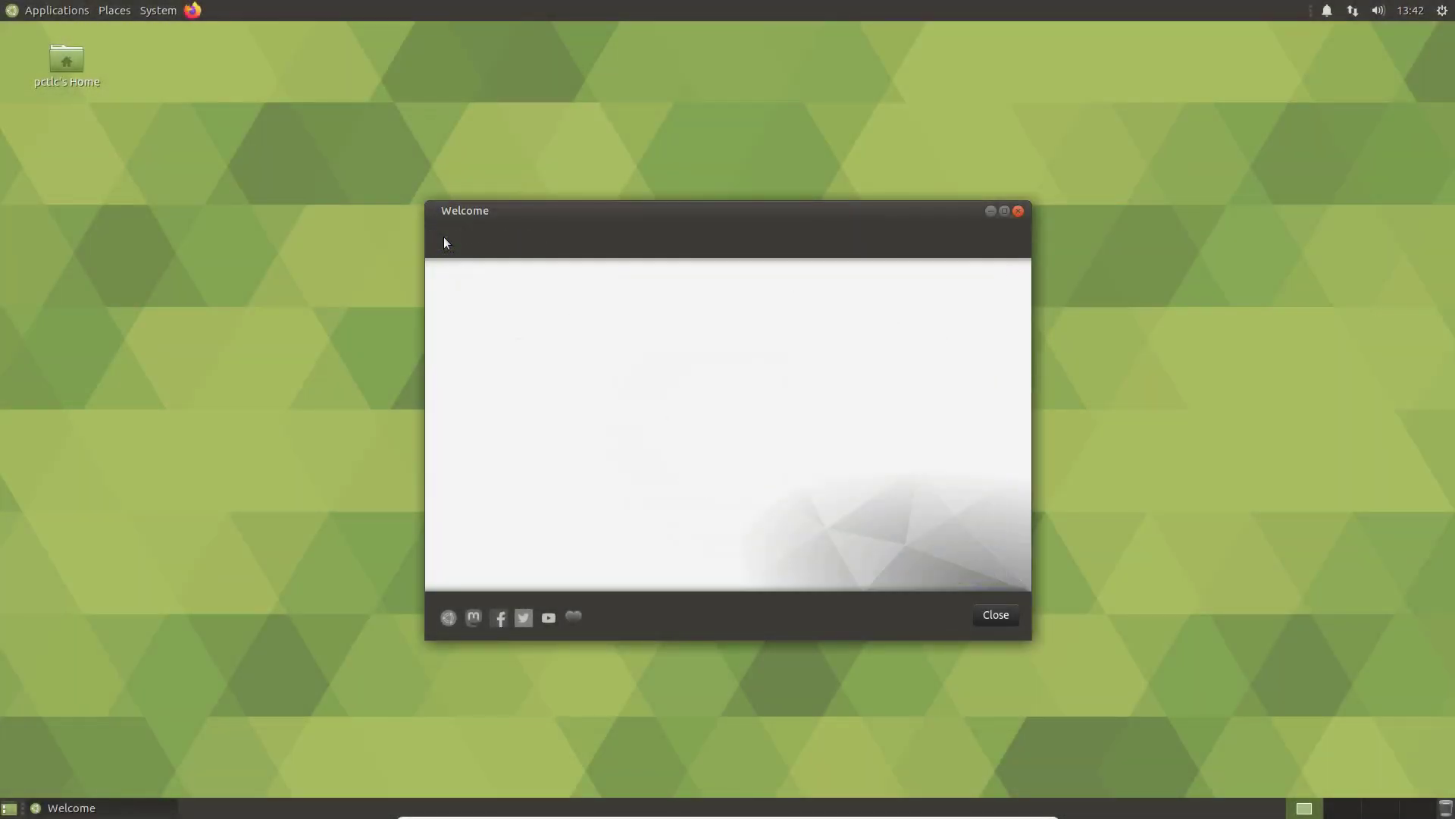
{"action": "left_click", "coordinate": [557, 394]}
{"action": "scroll", "coordinate": [698, 367], "scroll_direction": "down", "scroll_amount": 4}
{"action": "scroll", "coordinate": [698, 367], "scroll_direction": "down", "scroll_amount": 5}
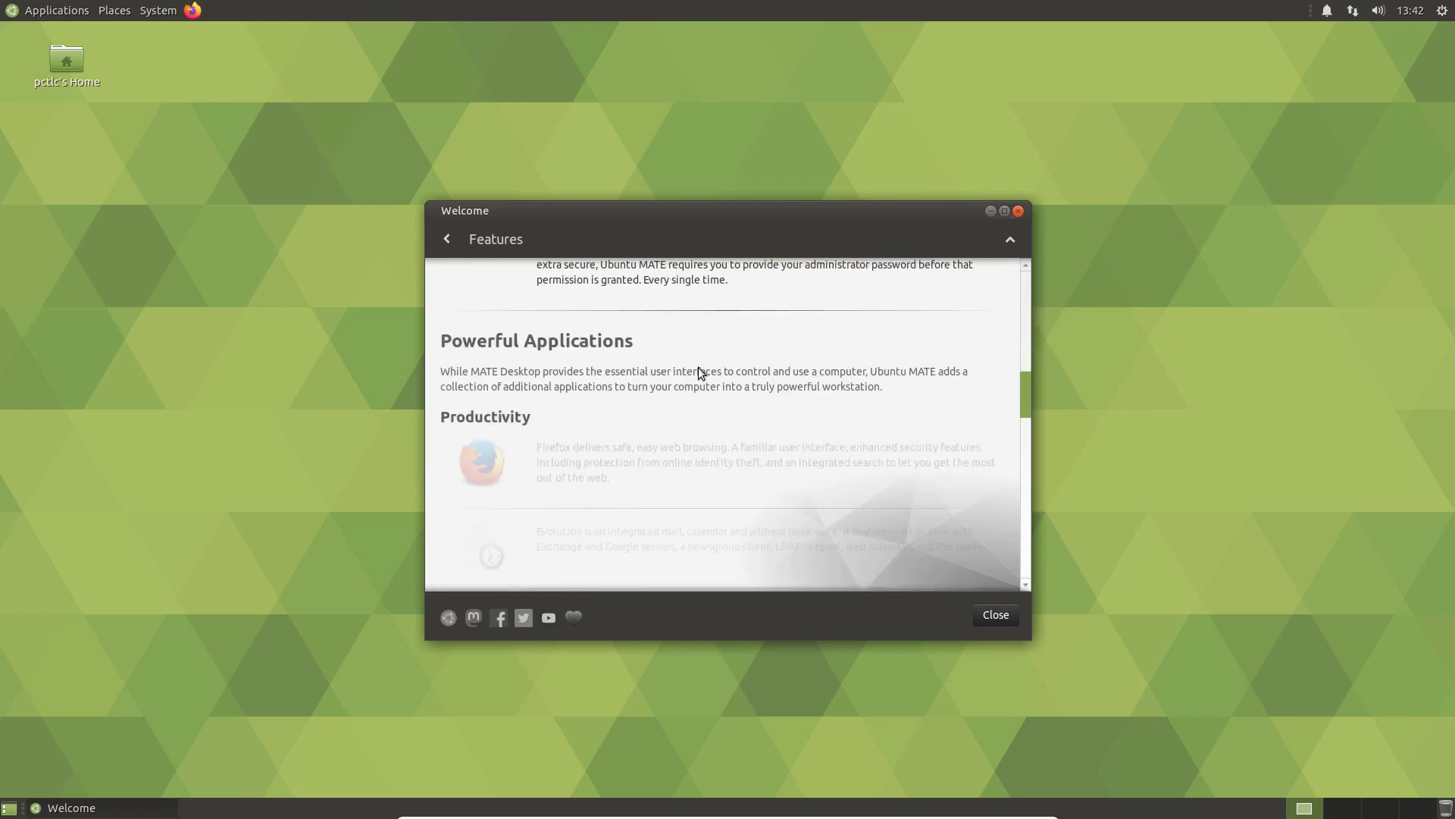
{"action": "left_click", "coordinate": [444, 246]}
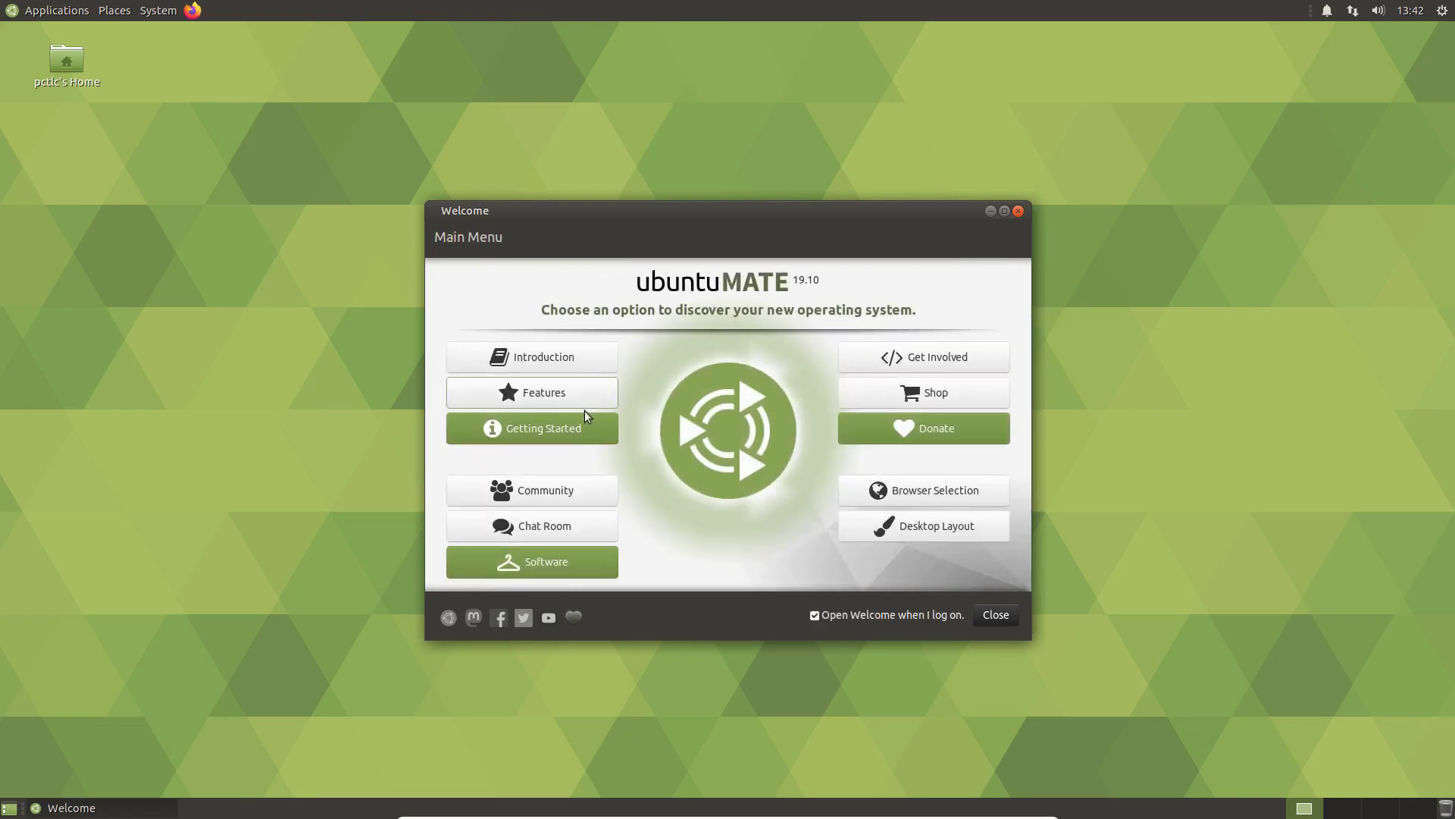
View the Getting Started topics down to Troubleshooting and the Community page in Ubuntu MATE Welcome, returning to the main menu
{"action": "left_click", "coordinate": [534, 428]}
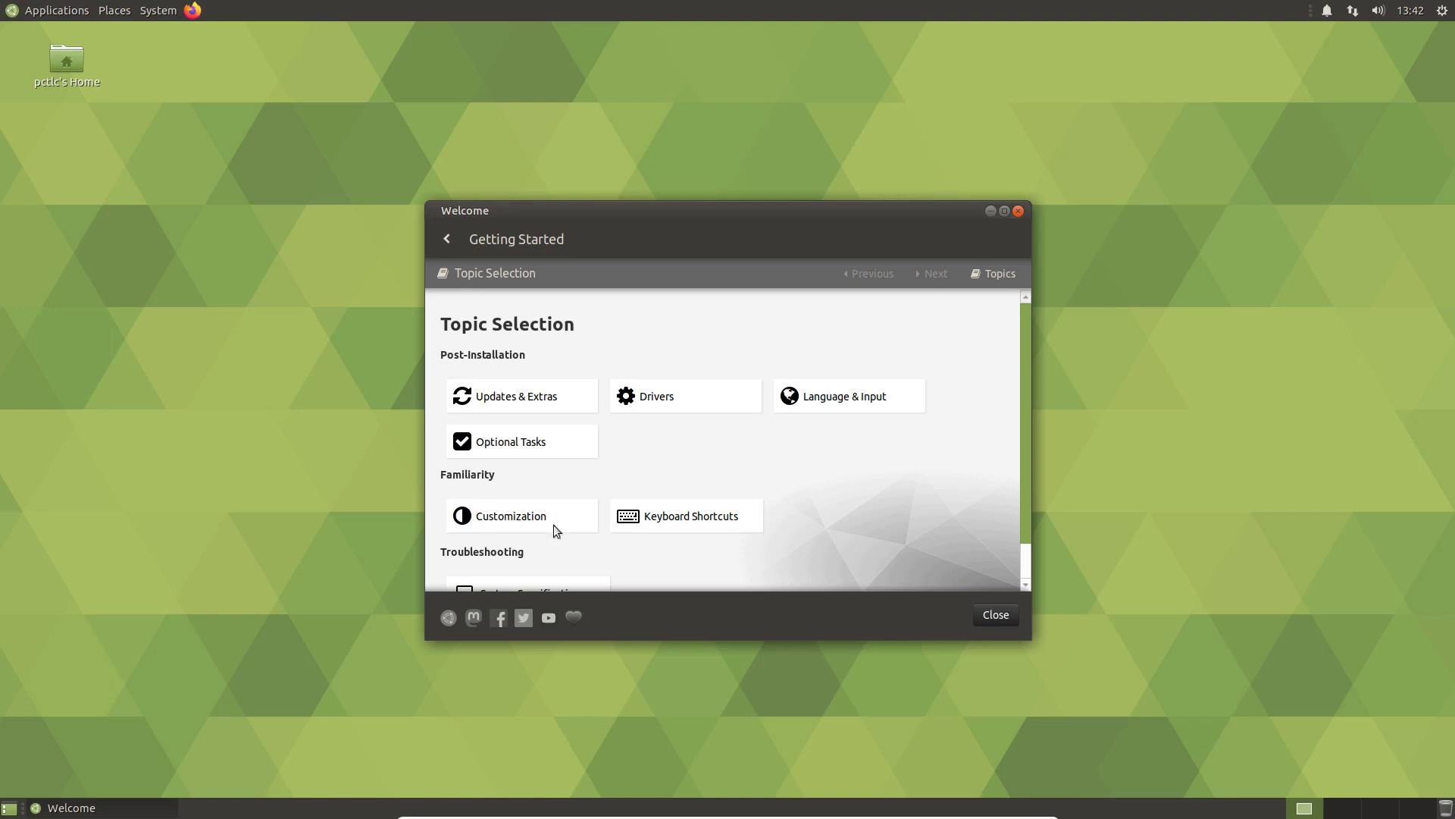
{"action": "scroll", "coordinate": [798, 440], "scroll_direction": "down", "scroll_amount": 1}
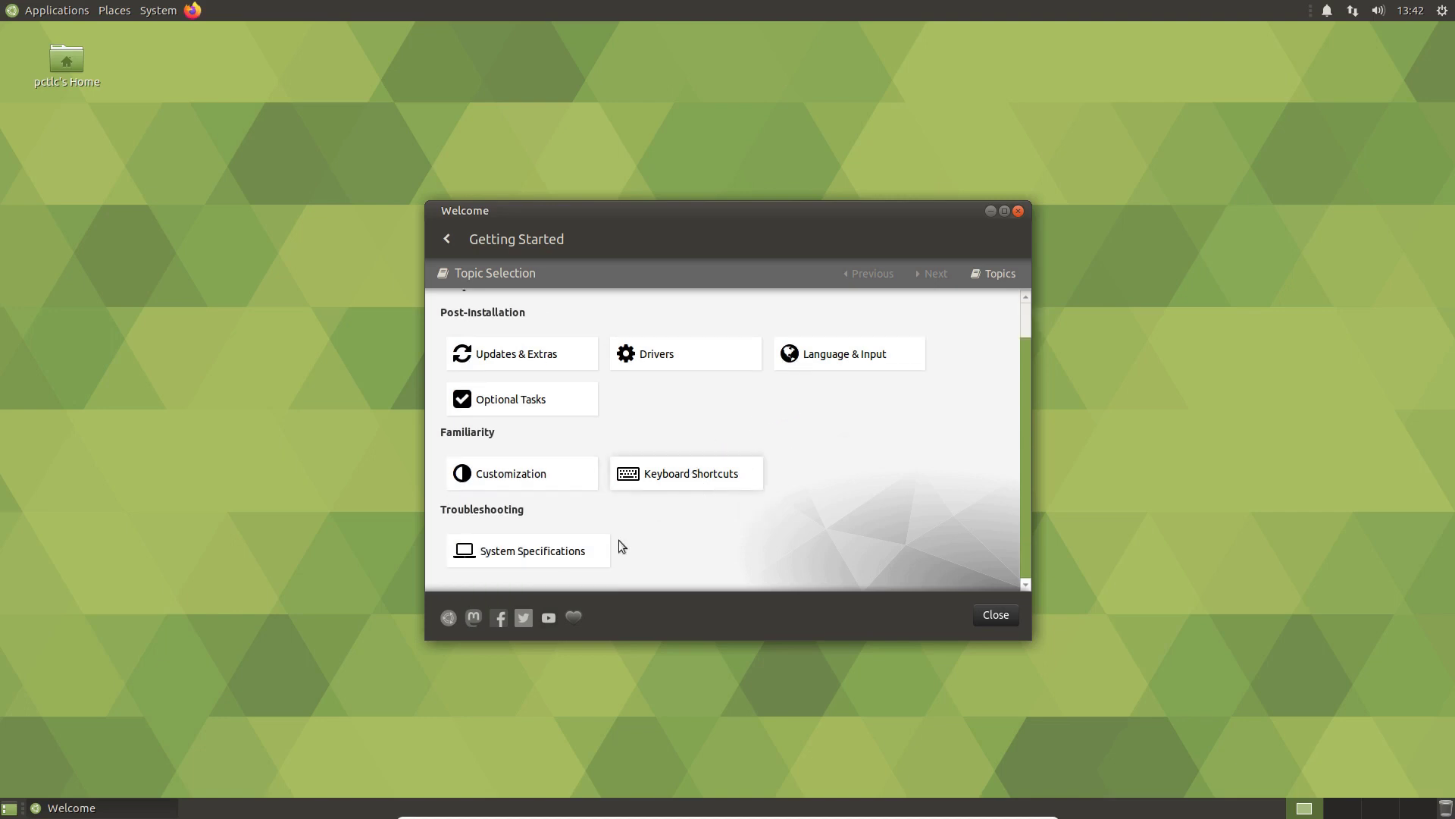
{"action": "left_click", "coordinate": [446, 241]}
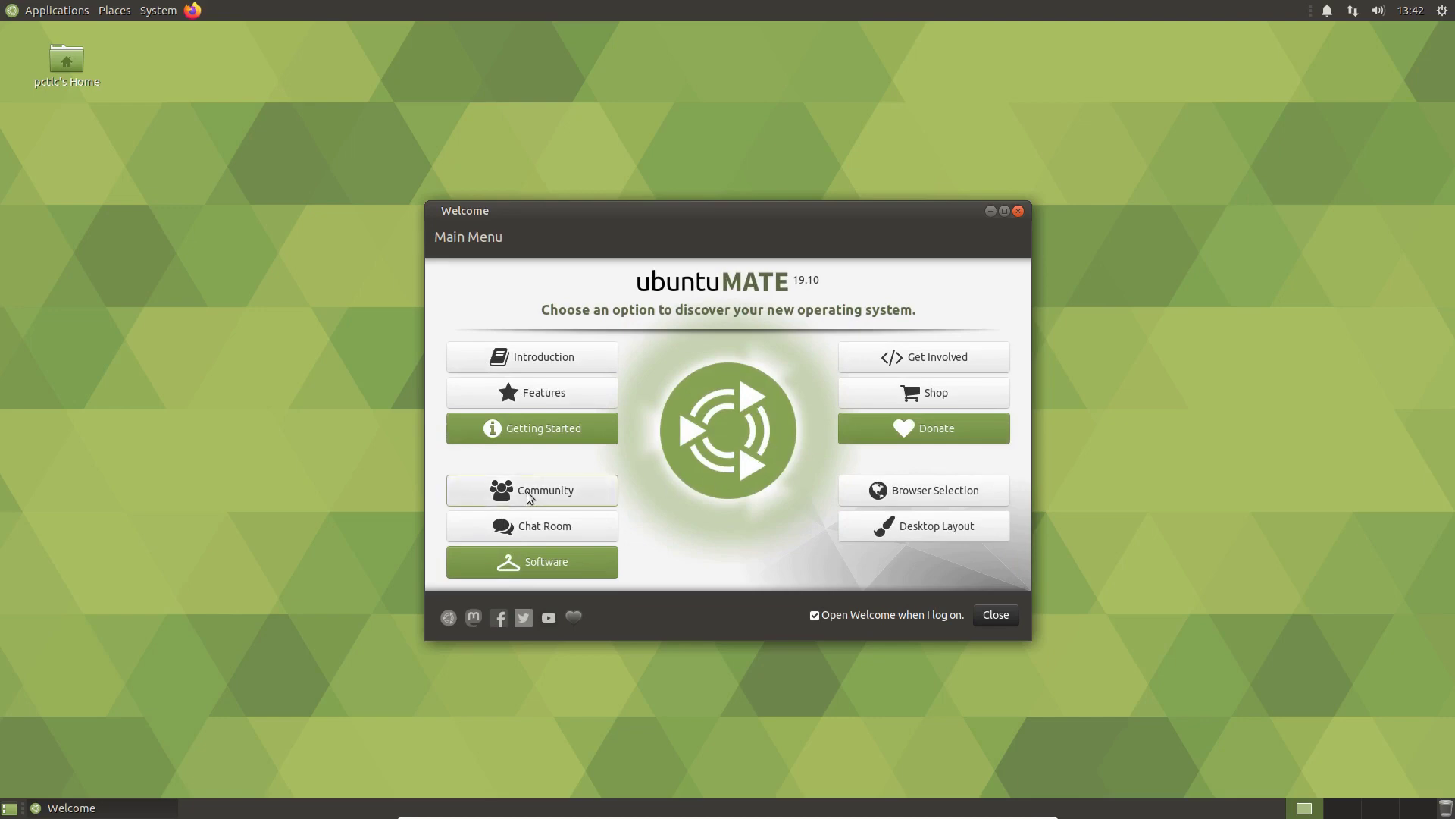
{"action": "left_click", "coordinate": [529, 495]}
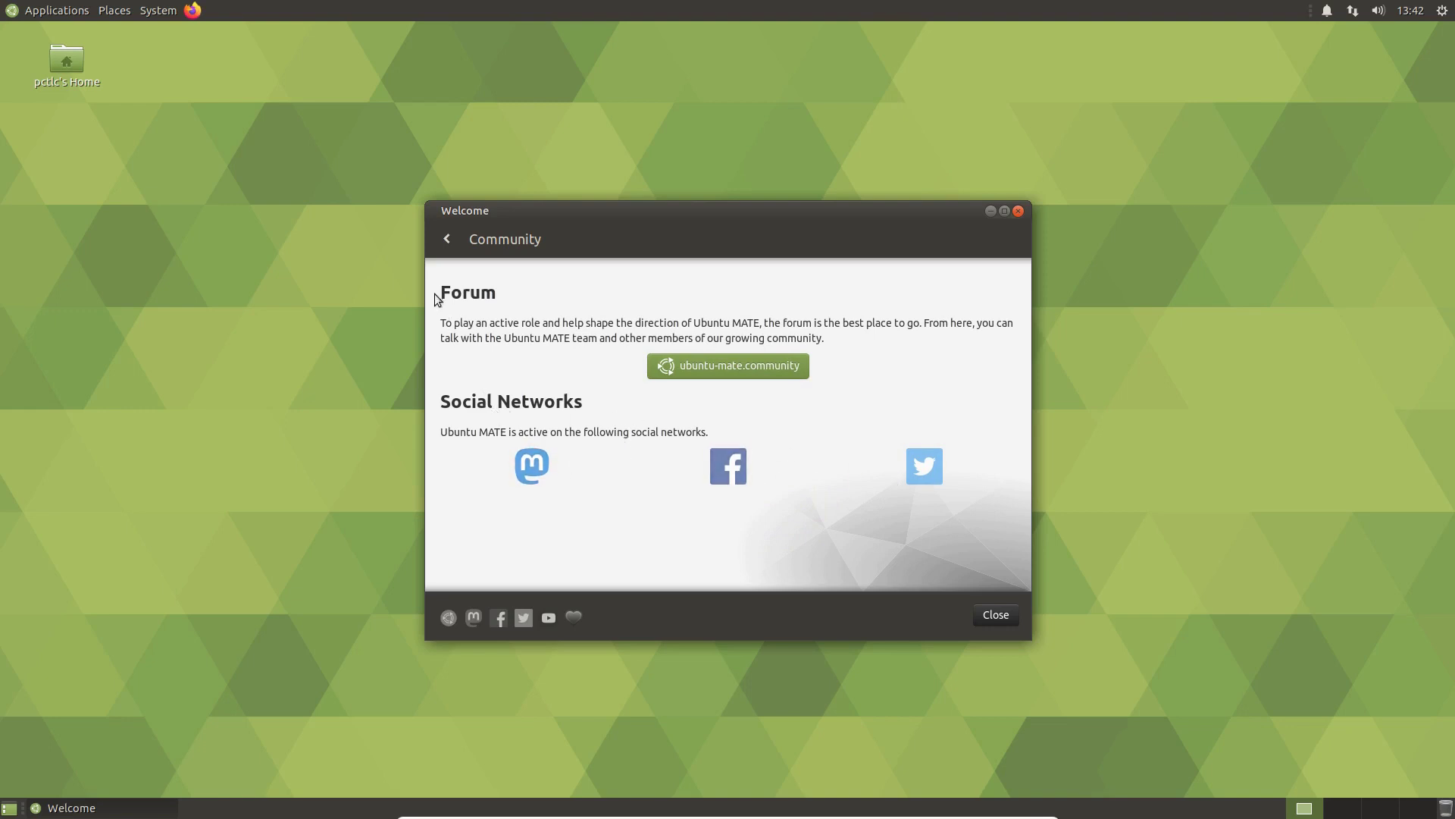
{"action": "left_click", "coordinate": [447, 241]}
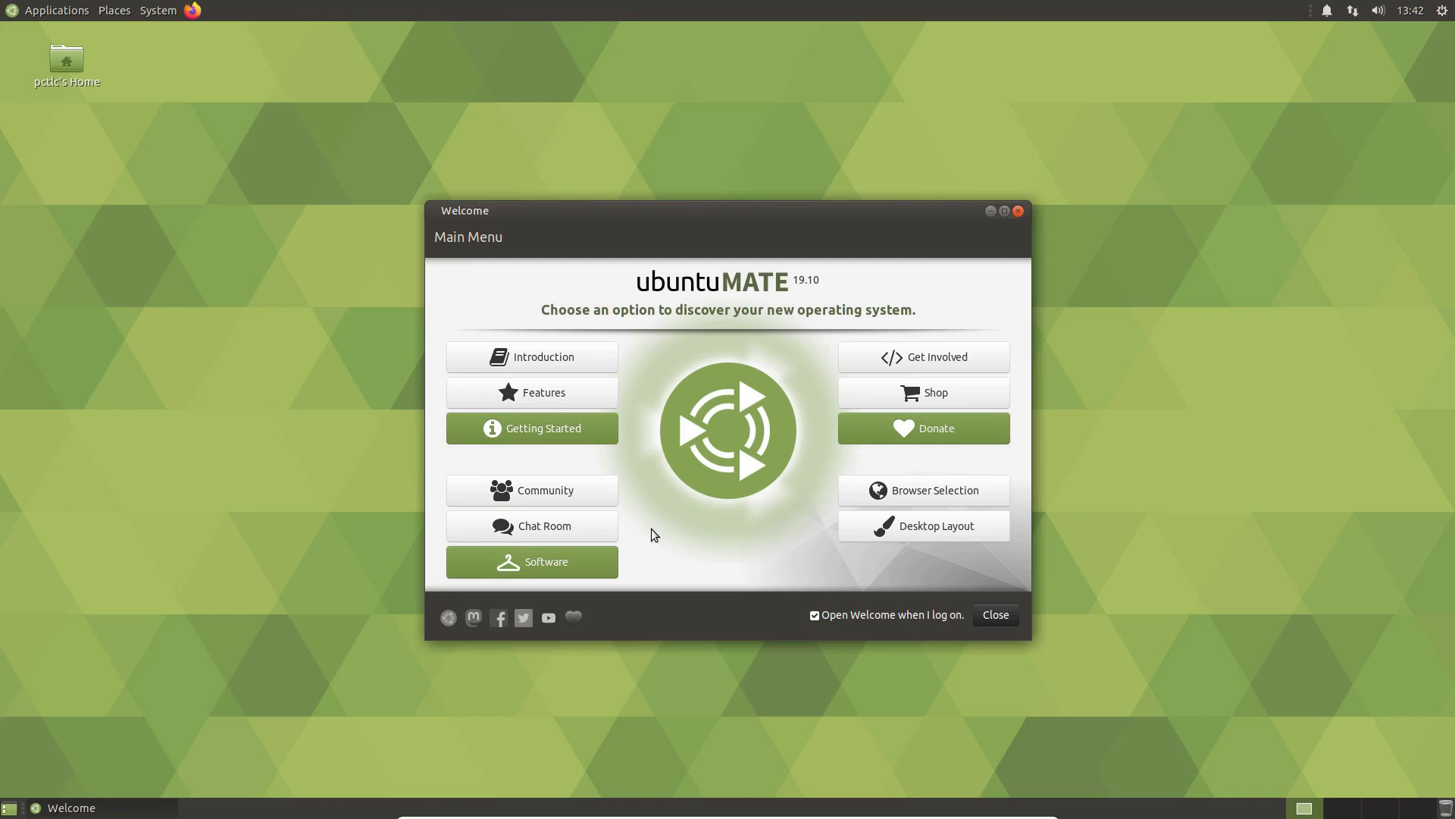
View the Software Boutique and Browser Selection pages of Ubuntu MATE Welcome, returning to the main menu
{"action": "left_click", "coordinate": [533, 565]}
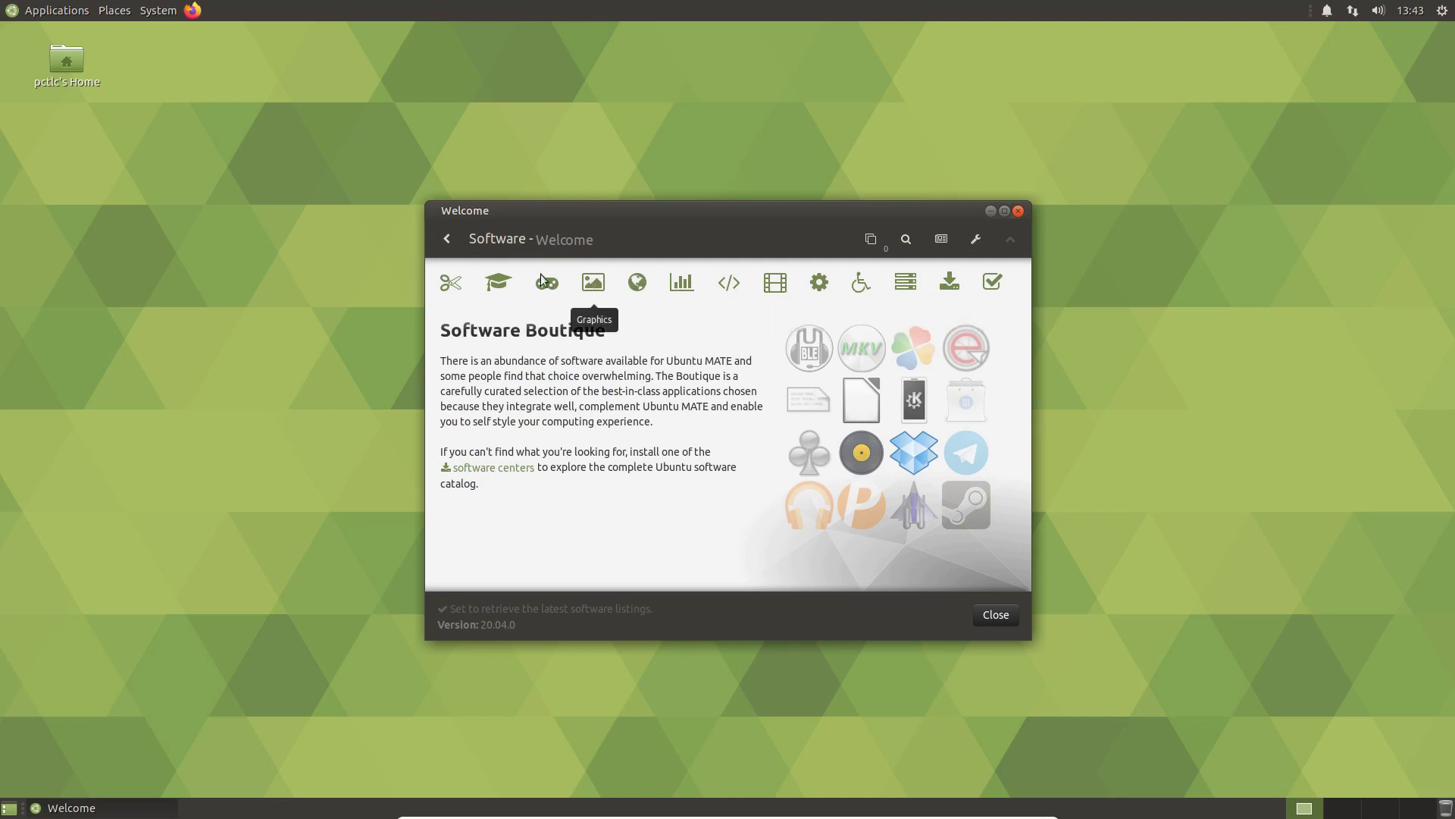
{"action": "left_click", "coordinate": [447, 238]}
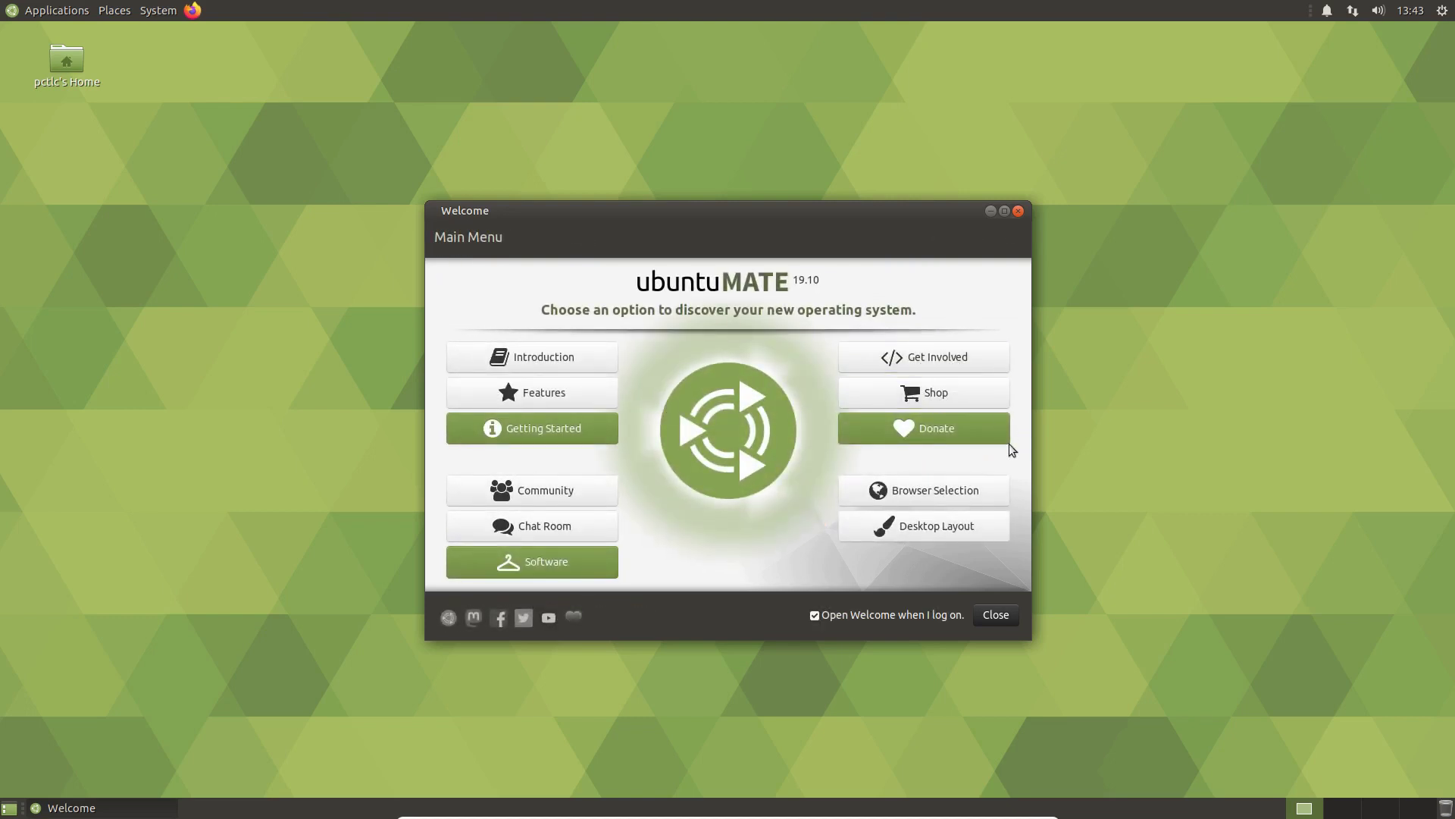
{"action": "left_click", "coordinate": [947, 491]}
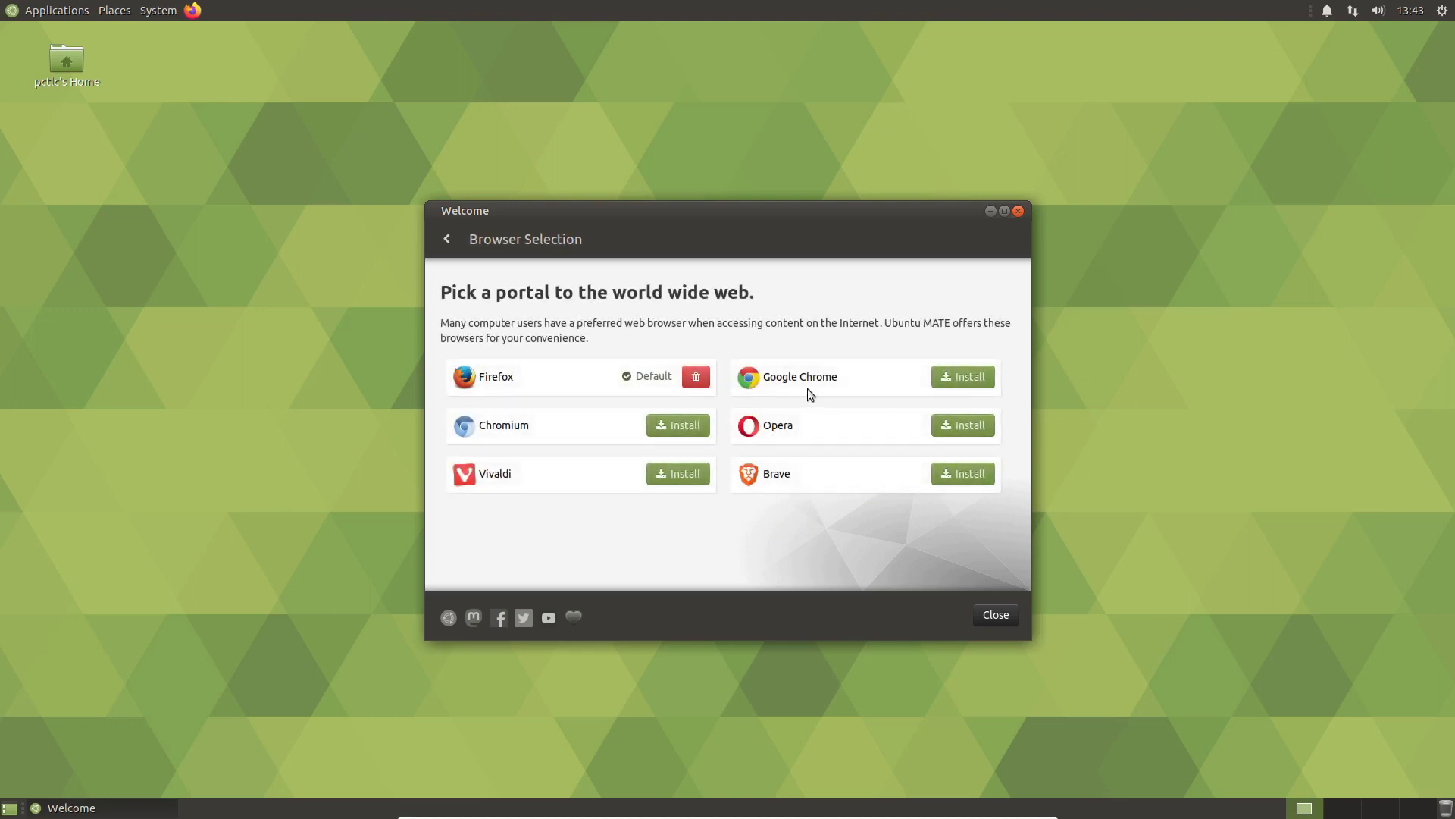
{"action": "left_click", "coordinate": [448, 236]}
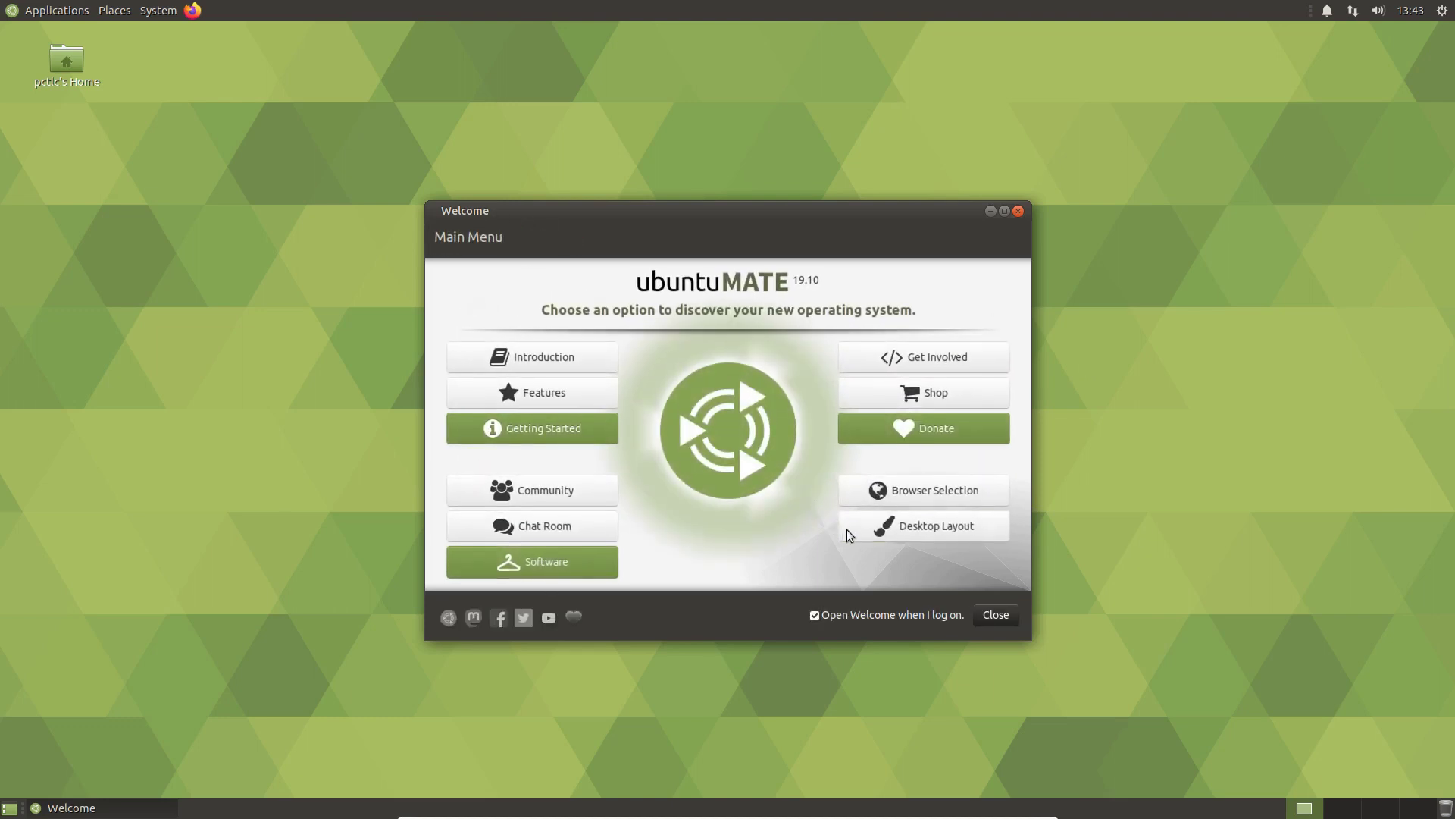
Open the Desktop Layout page of Ubuntu MATE Welcome and expand it to view all available panel layouts
{"action": "left_click", "coordinate": [940, 523]}
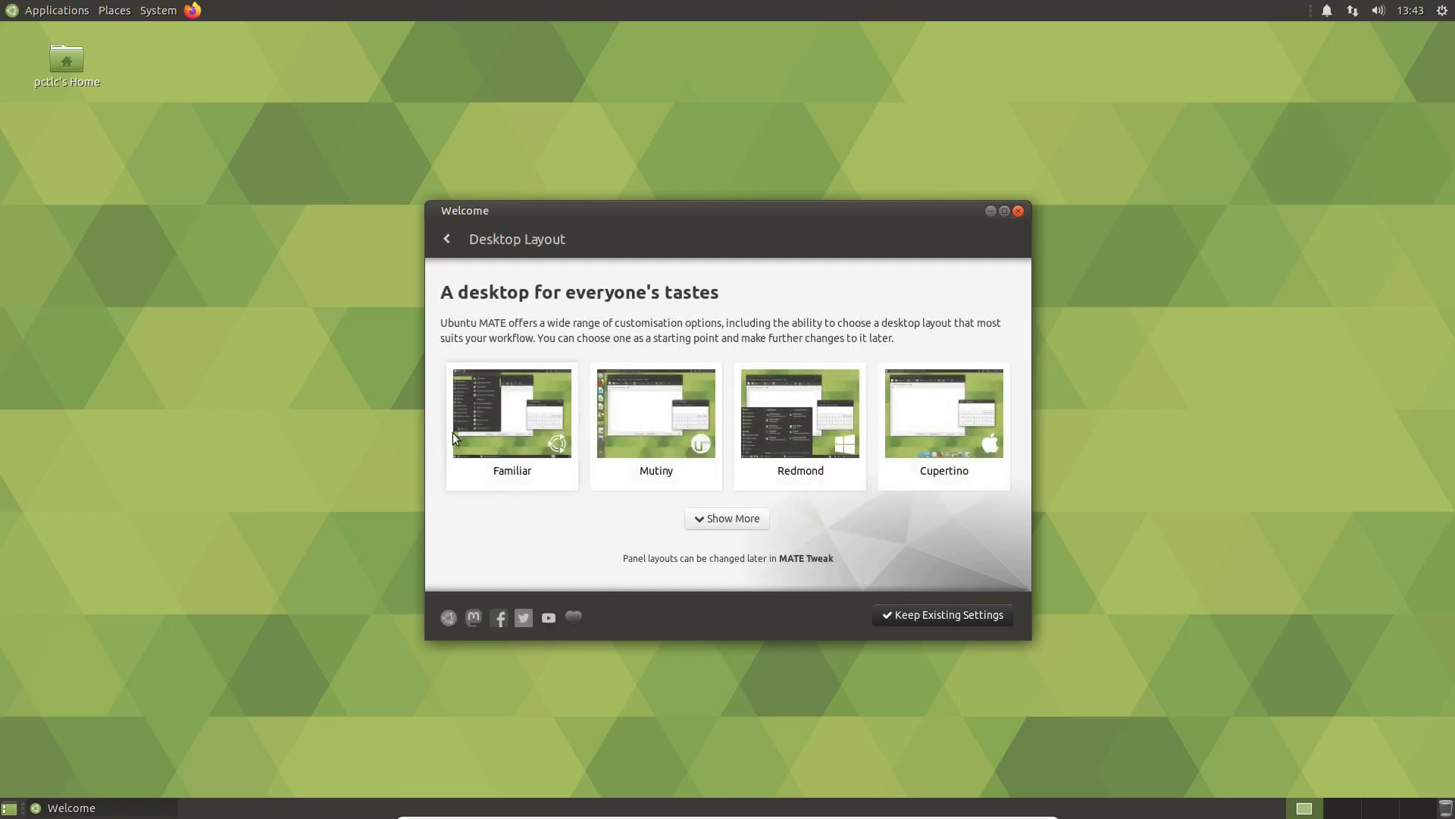
{"action": "left_click", "coordinate": [719, 519]}
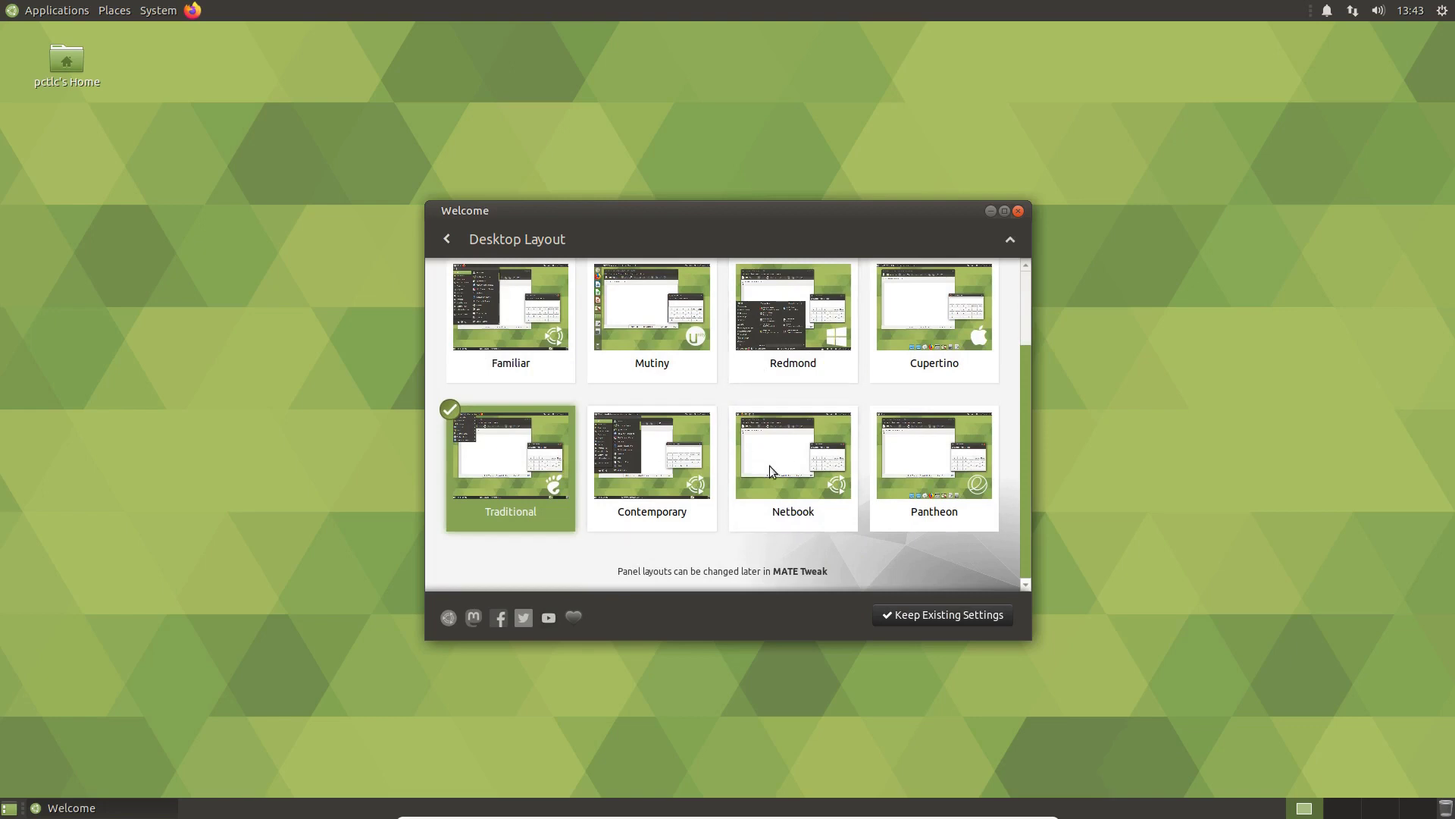
{"action": "scroll", "coordinate": [770, 465], "scroll_direction": "up", "scroll_amount": 1}
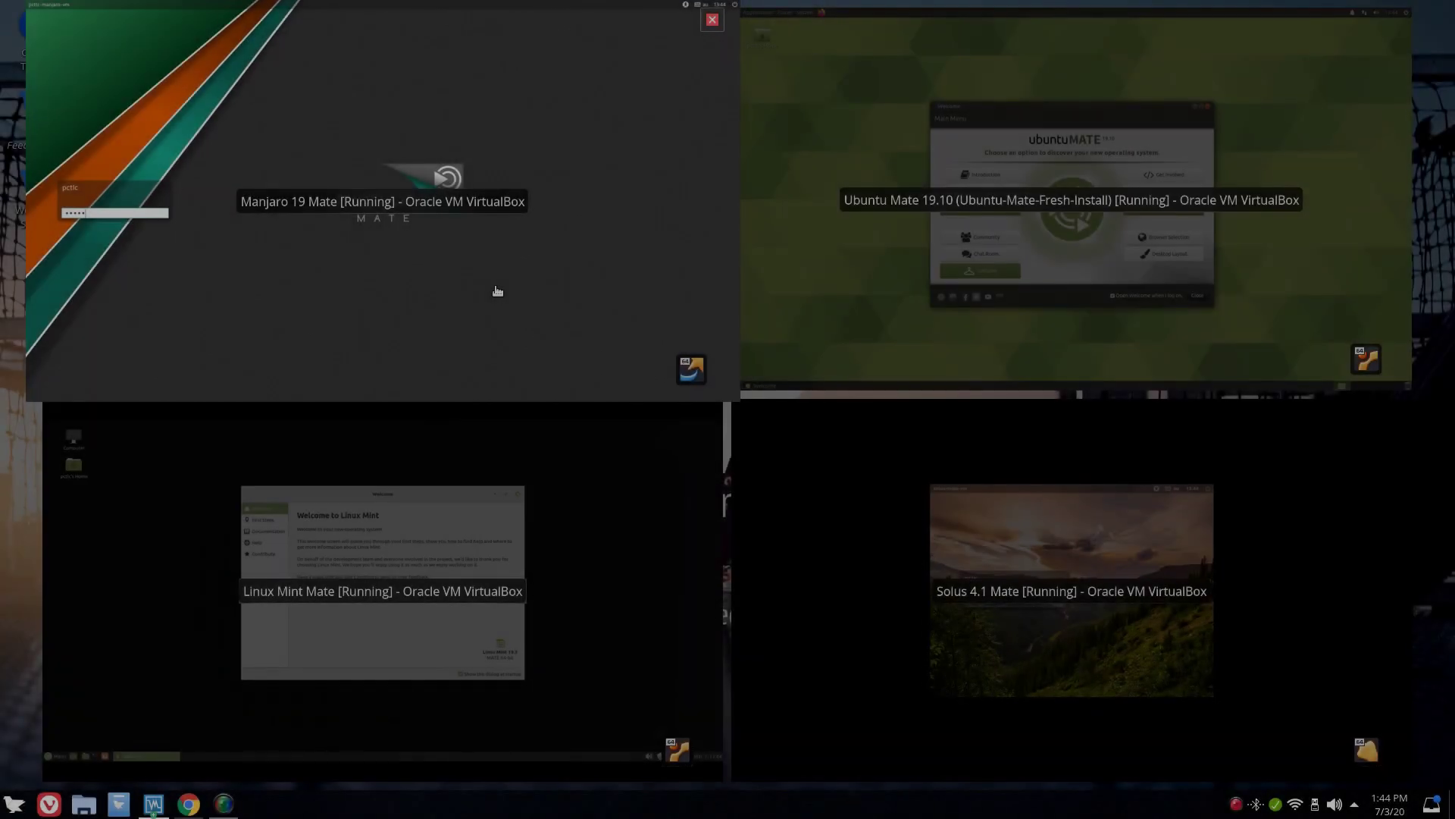
Switch to the Manjaro 19 Mate virtual machine and log in with the account password
{"action": "left_click", "coordinate": [494, 286]}
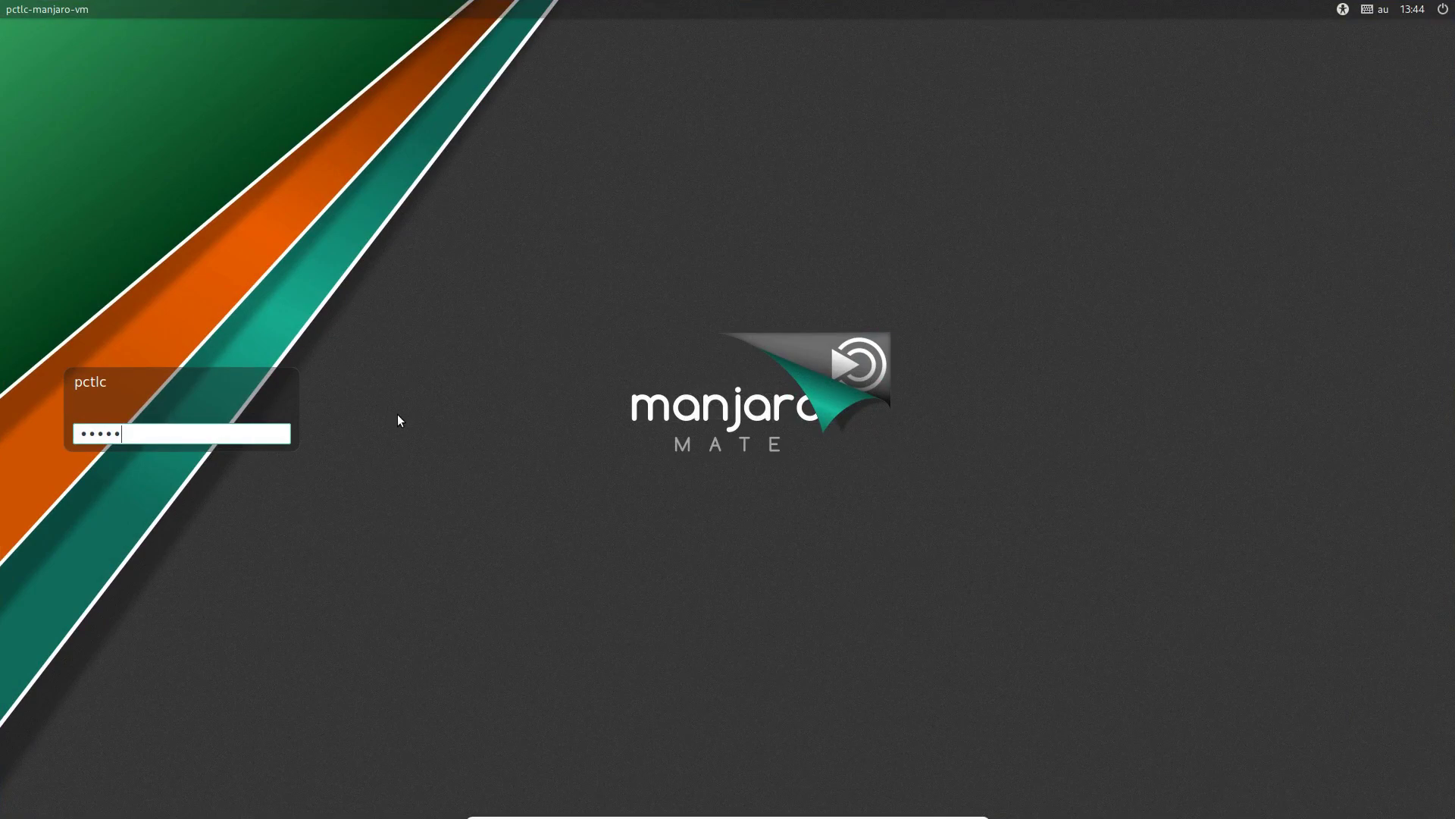
{"action": "type", "text": "•••••"}
{"action": "key", "text": "ctrl+a"}
{"action": "type", "text": "••••••"}
{"action": "key", "text": "Return"}
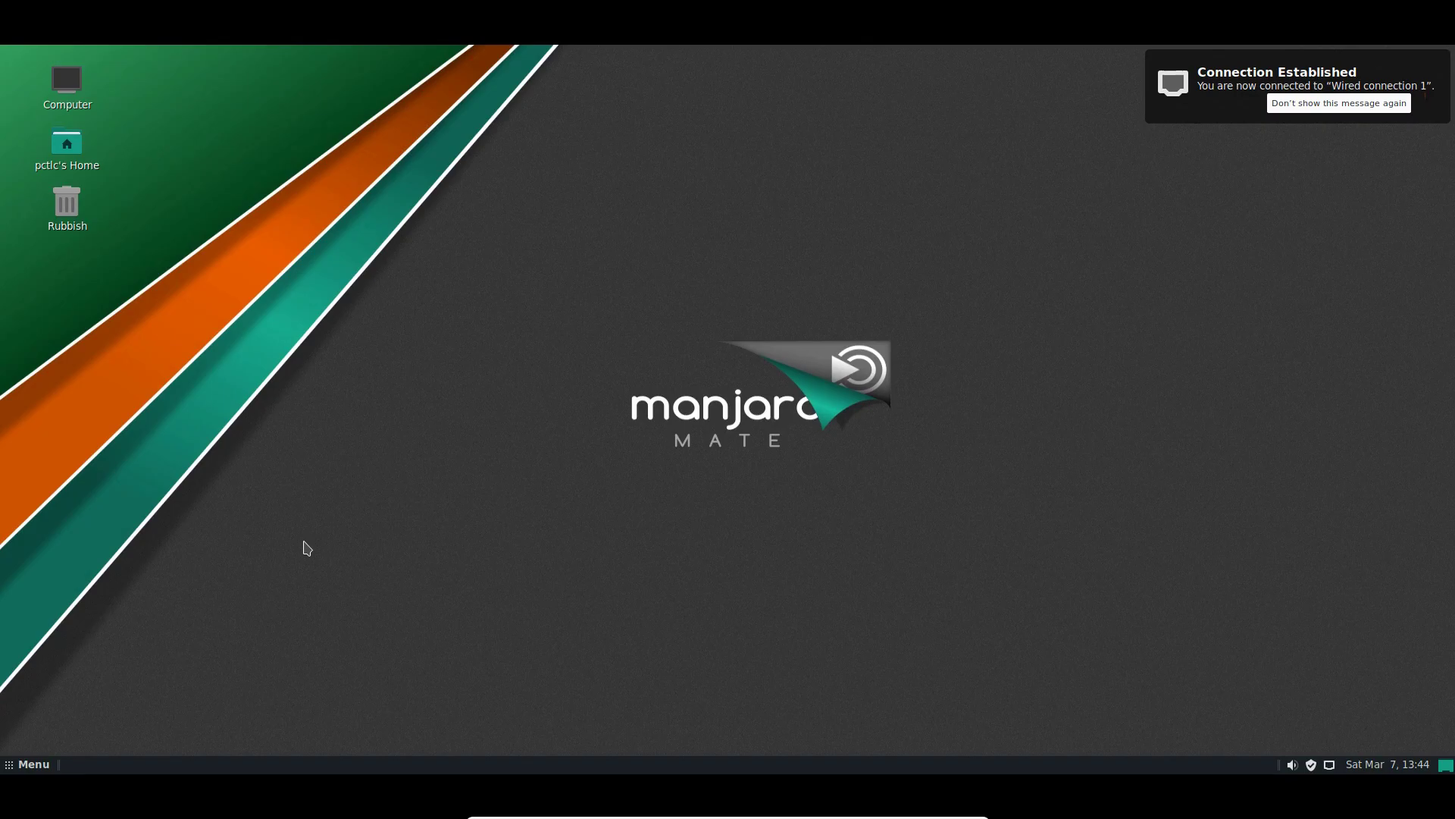
Set the Manjaro desktop's display resolution to 1920 x 1080 in Monitor Preferences, keep the configuration and close the dialog
{"action": "key", "text": "super"}
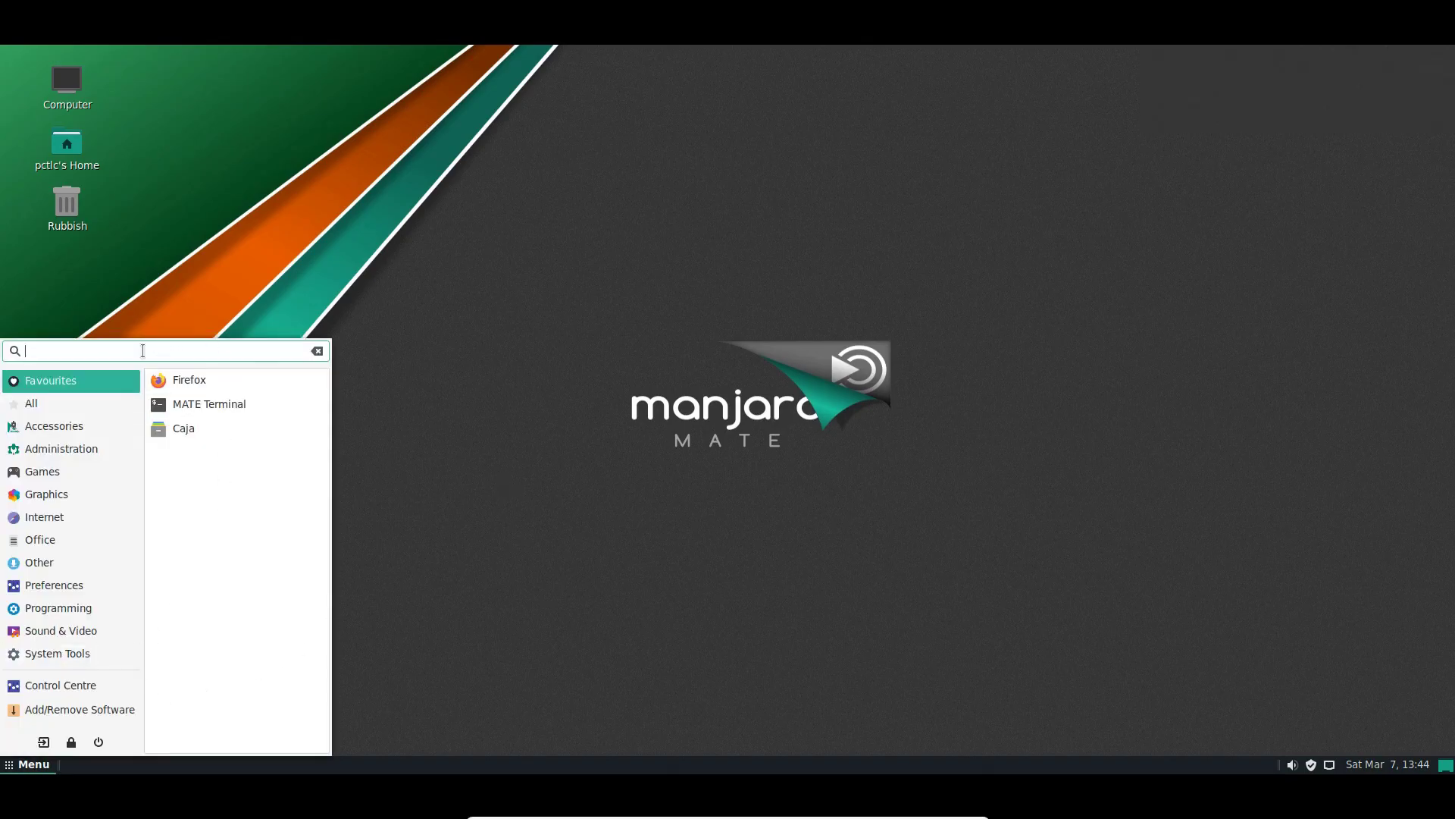
{"action": "type", "text": "di"}
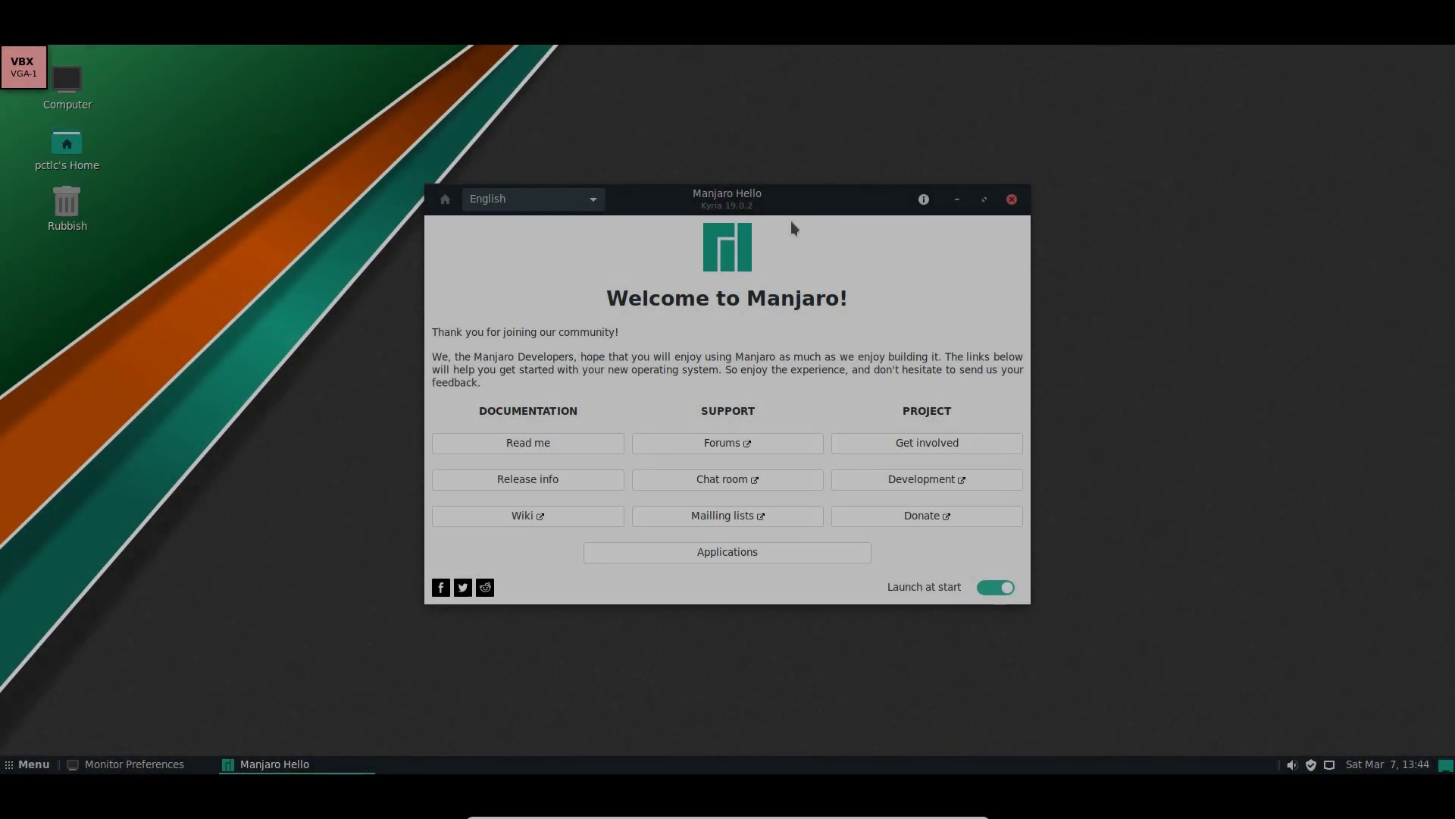
{"action": "left_click_drag", "start_coordinate": [816, 211], "coordinate": [1210, 169]}
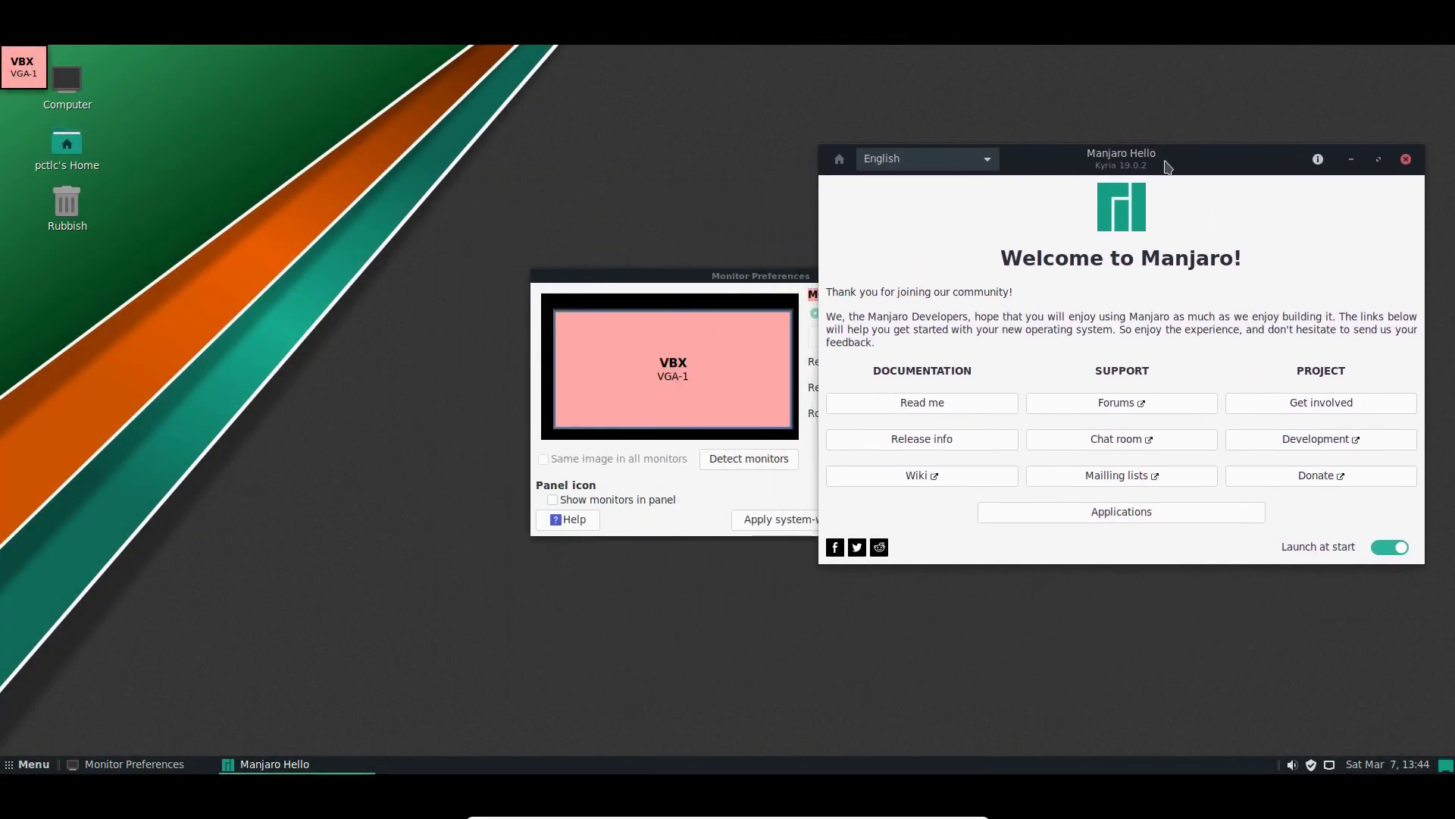
{"action": "left_click", "coordinate": [659, 294]}
{"action": "left_click", "coordinate": [930, 362]}
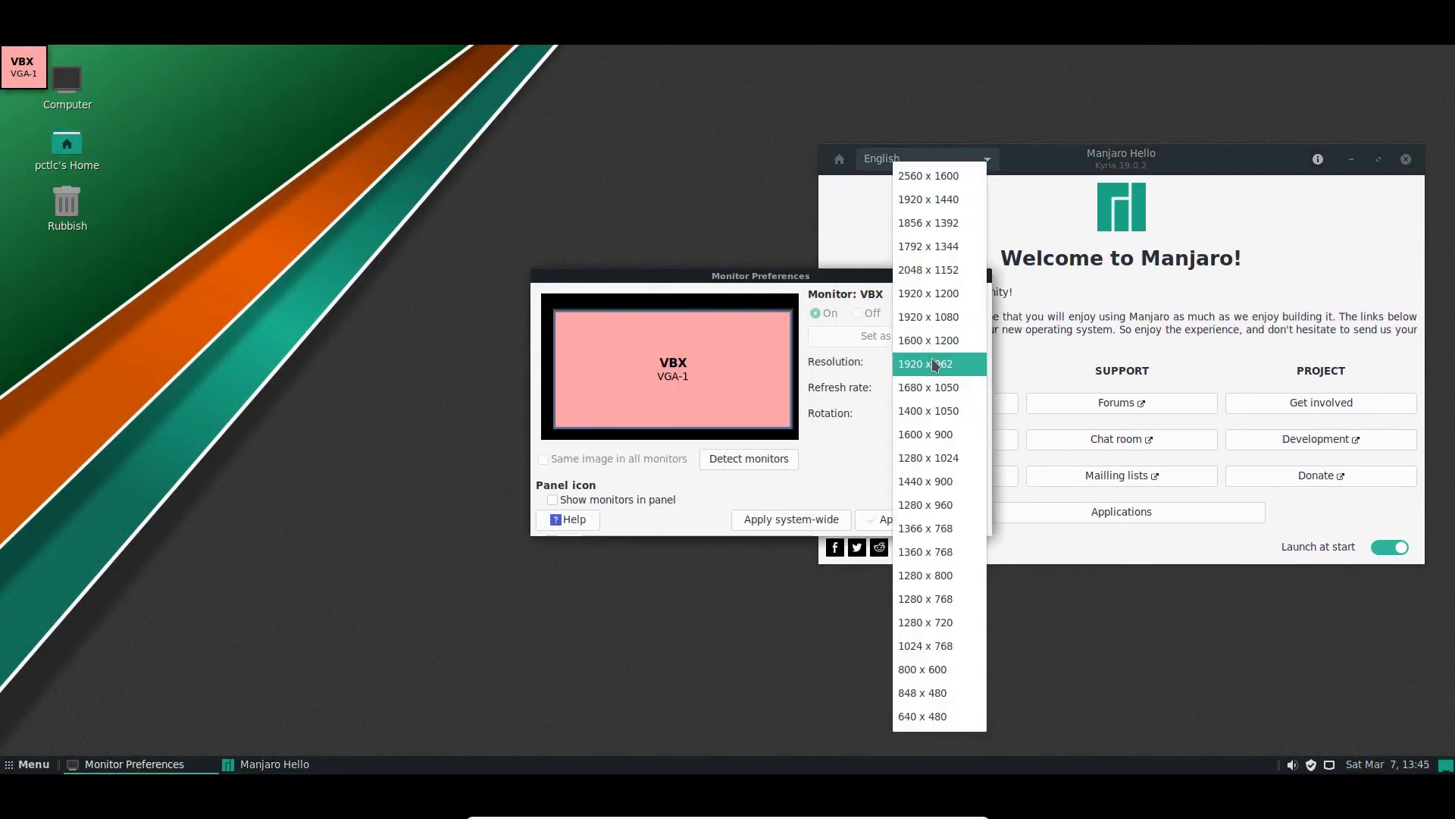
{"action": "left_click", "coordinate": [931, 319]}
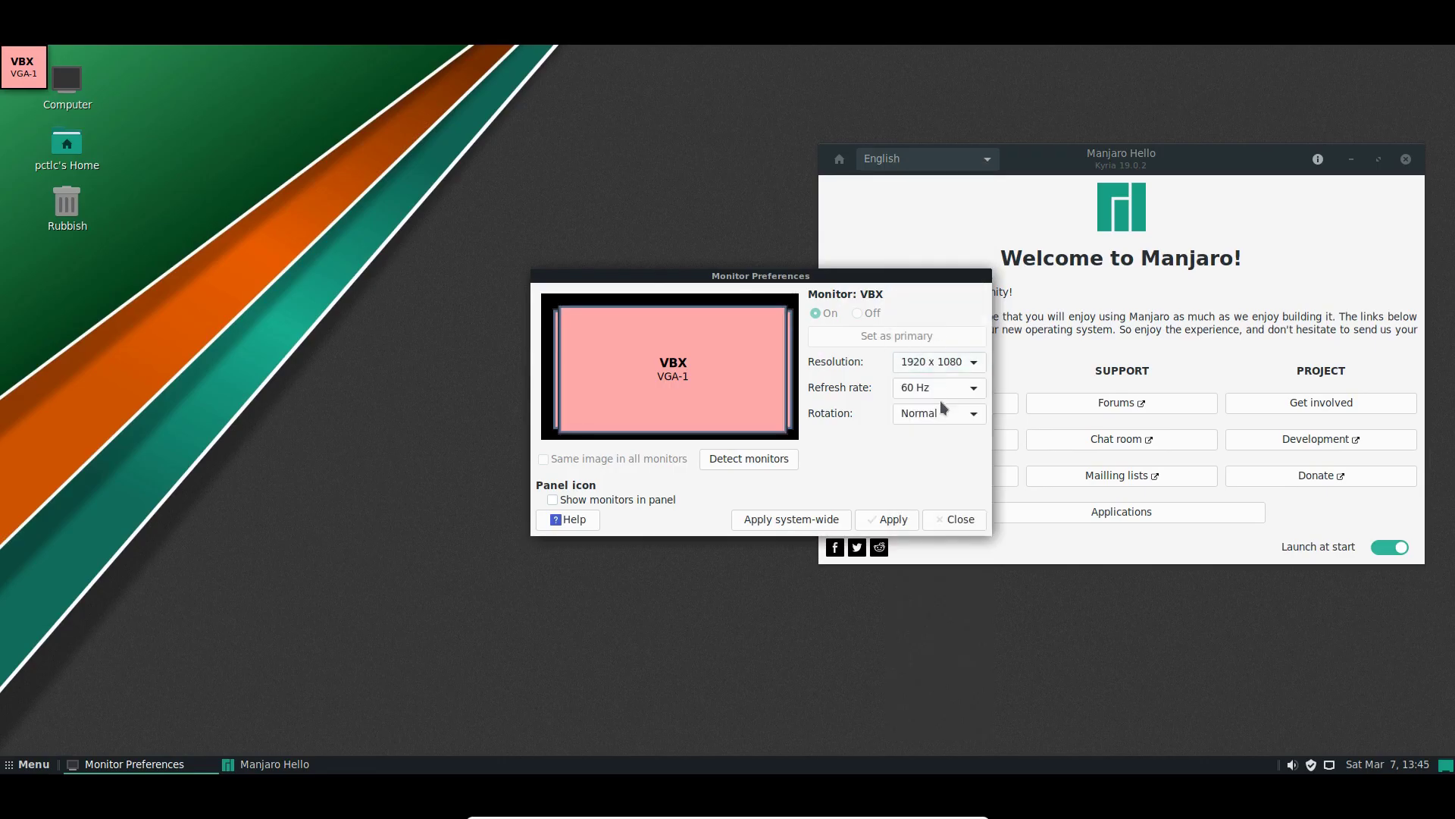
{"action": "left_click", "coordinate": [888, 519]}
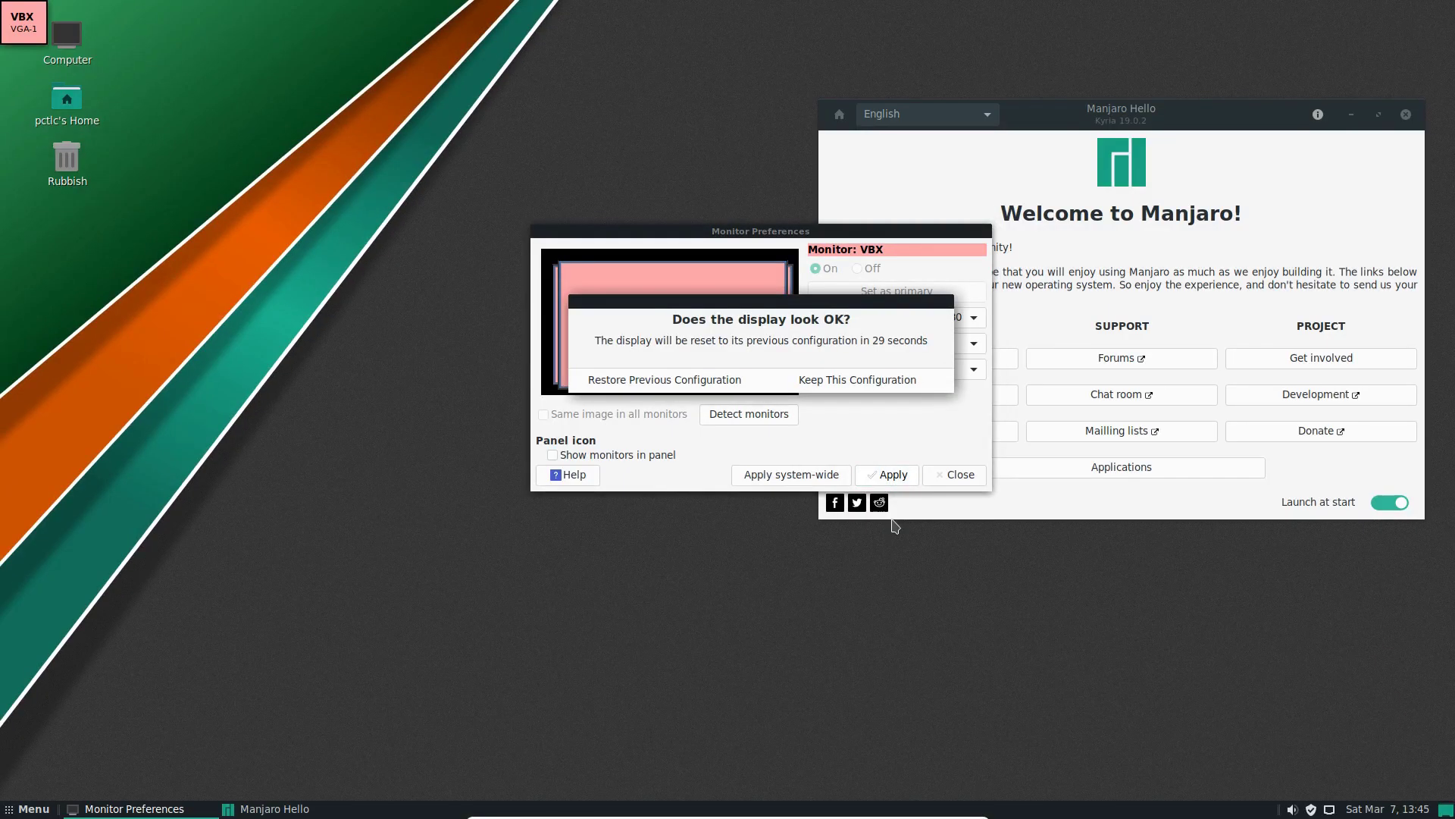
{"action": "left_click", "coordinate": [847, 380]}
{"action": "left_click", "coordinate": [944, 475]}
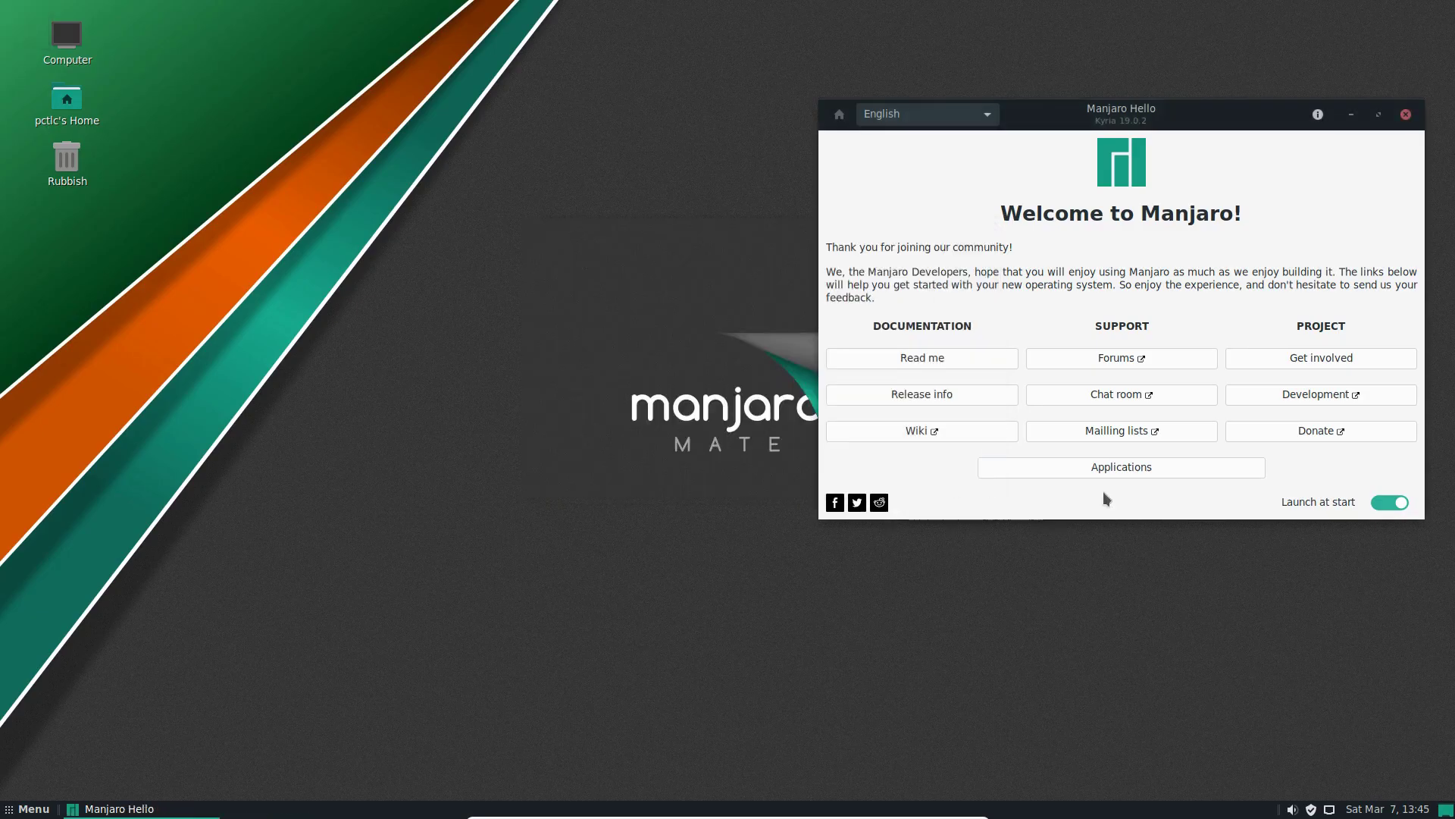
Move the Manjaro Hello window back to the middle of the desktop and view its Read me page to the end
{"action": "left_click_drag", "start_coordinate": [1153, 117], "coordinate": [743, 149]}
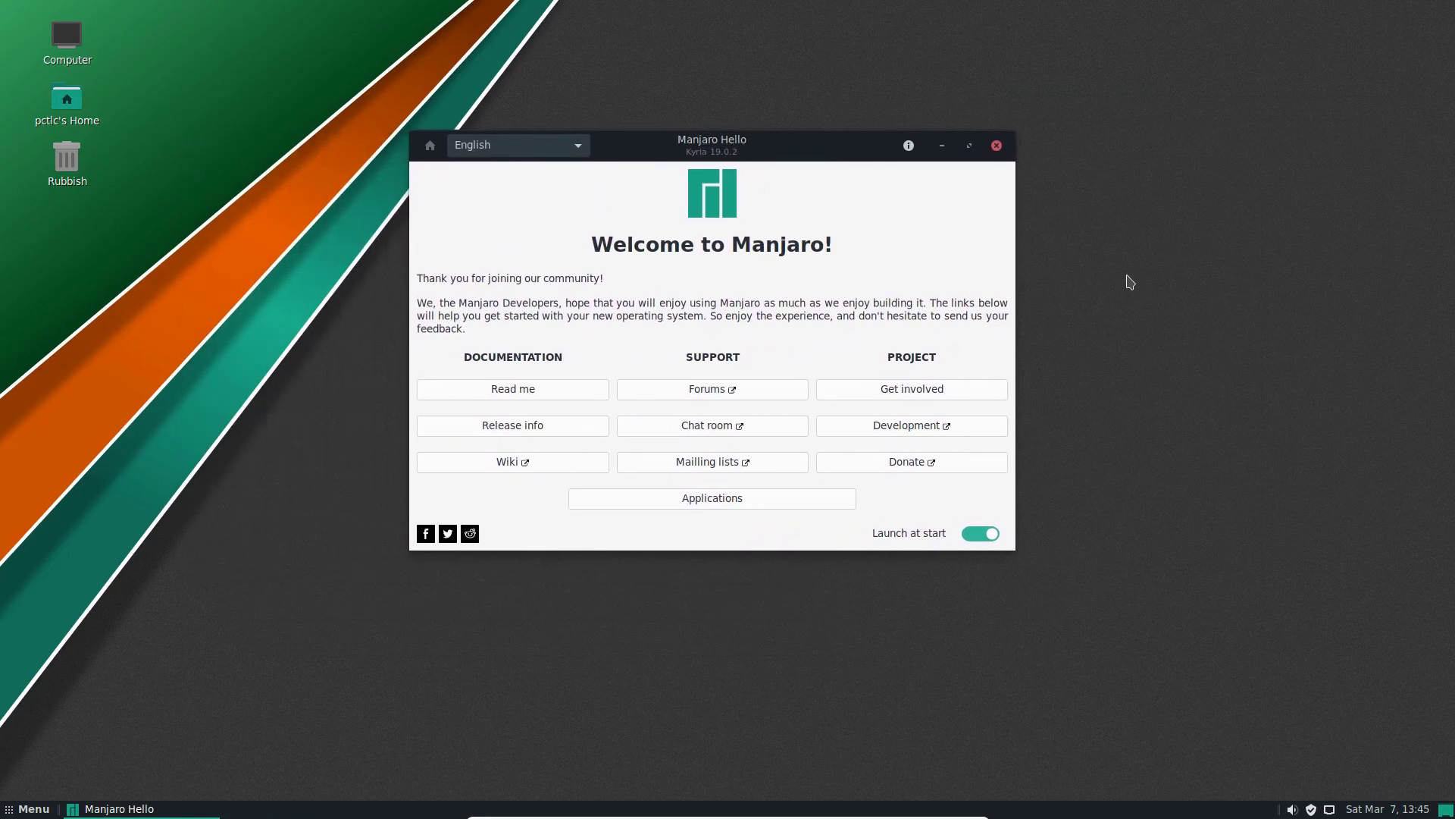
{"action": "left_click", "coordinate": [505, 390]}
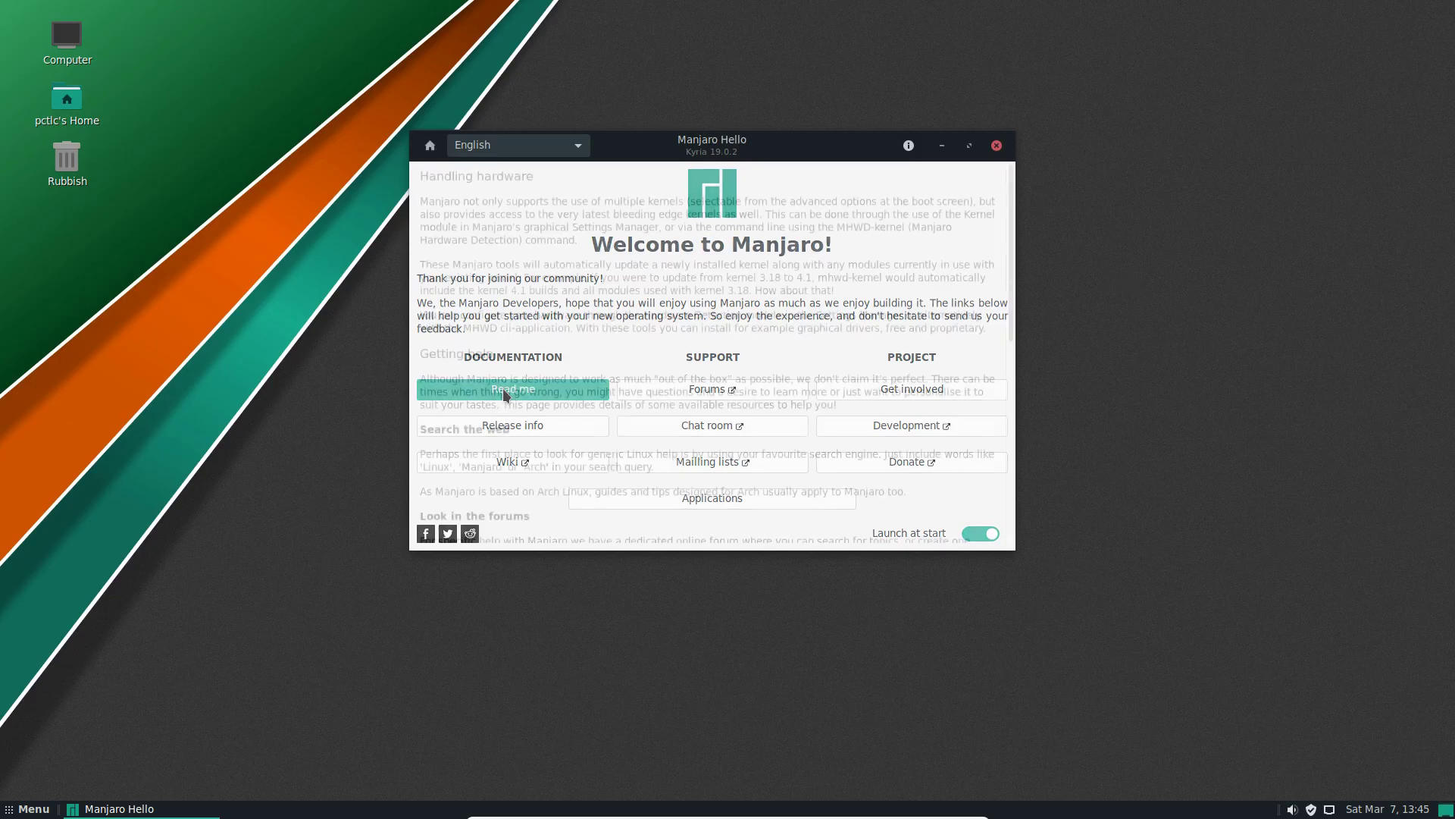
{"action": "scroll", "coordinate": [656, 288], "scroll_direction": "down", "scroll_amount": 10}
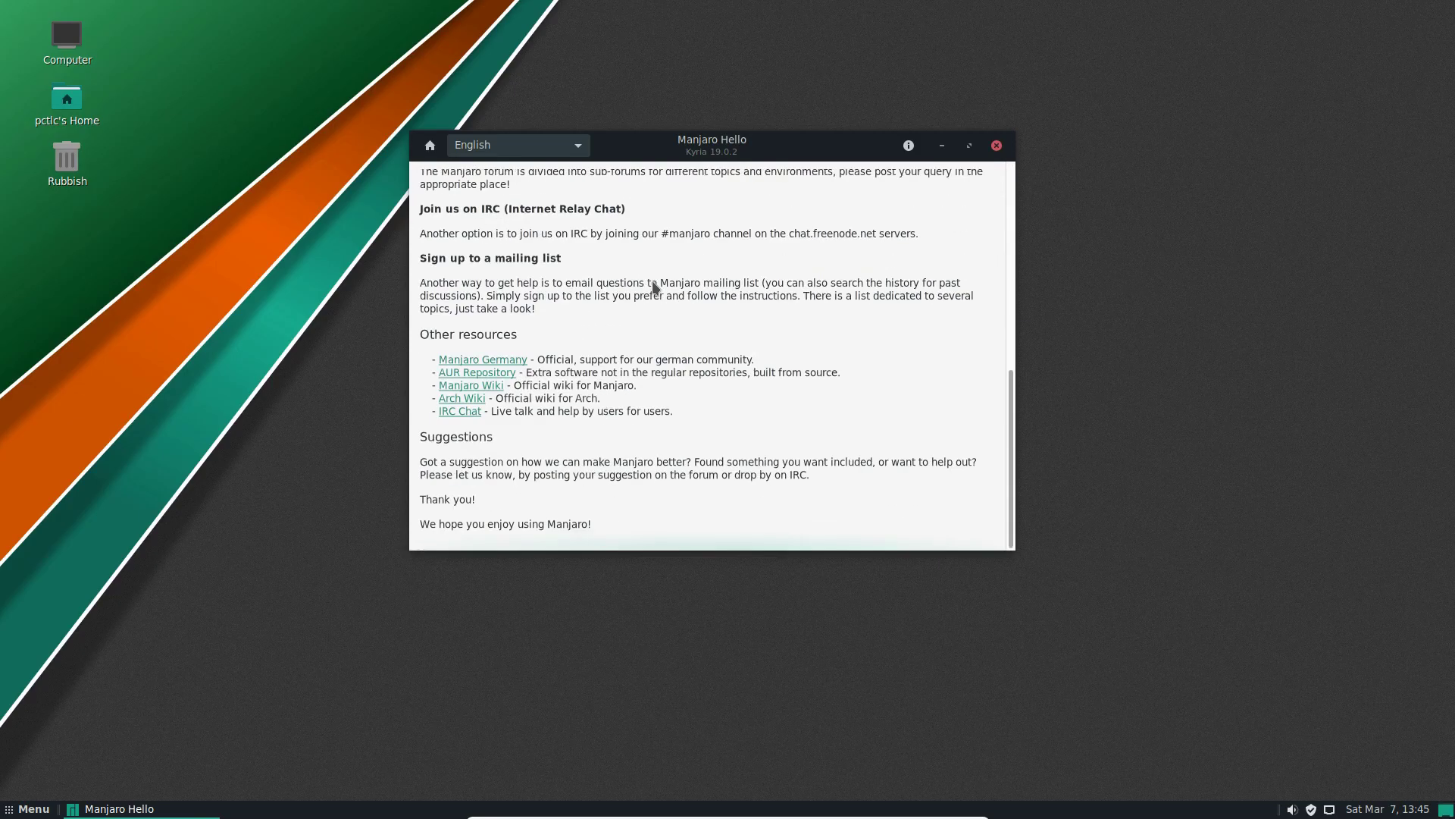
Read the Other resources section of the Manjaro Read me page, go back through it and return to the welcome page
{"action": "scroll", "coordinate": [655, 286], "scroll_direction": "up", "scroll_amount": 3}
{"action": "scroll", "coordinate": [654, 286], "scroll_direction": "down", "scroll_amount": 3}
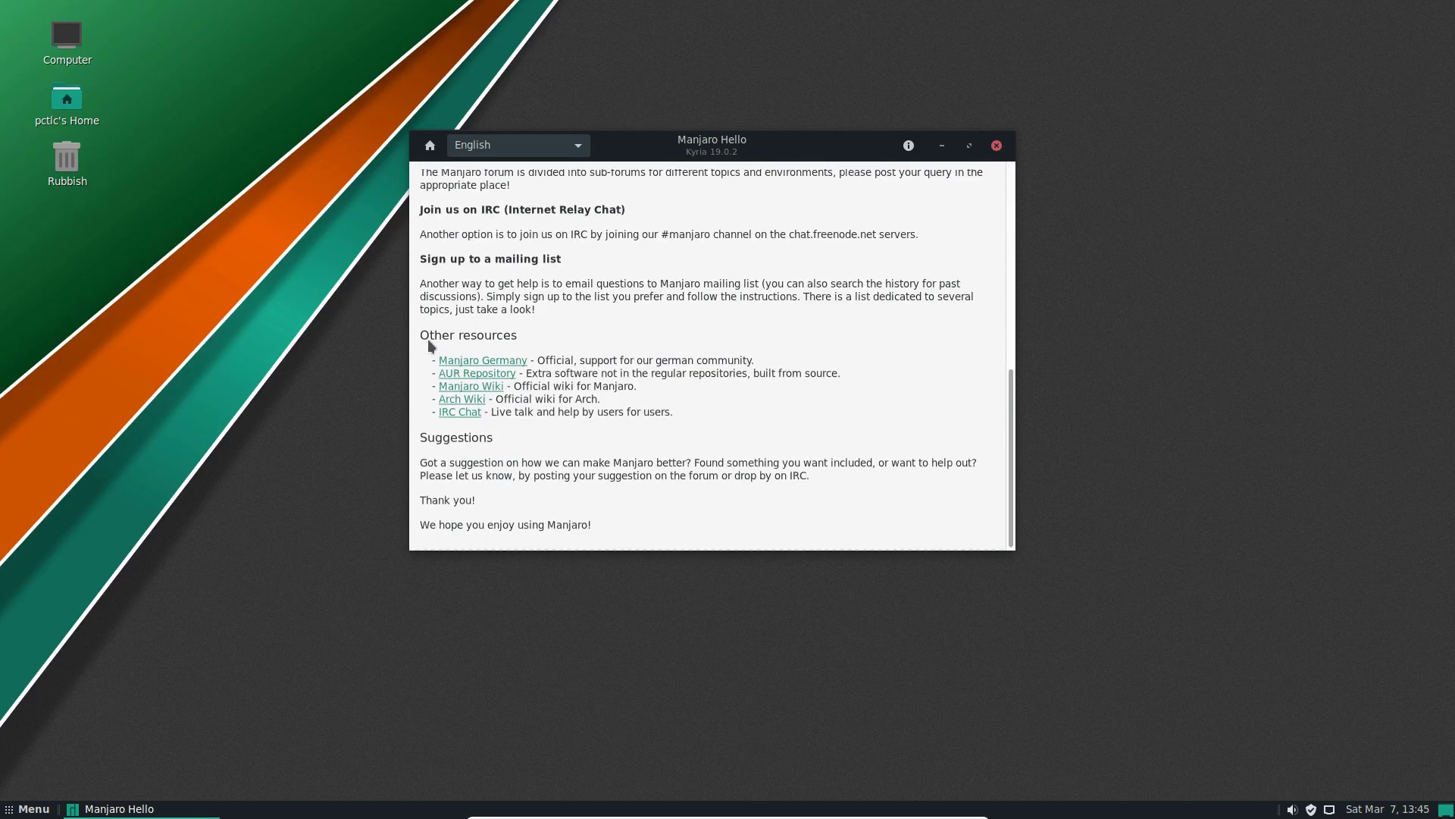
{"action": "scroll", "coordinate": [605, 351], "scroll_direction": "up", "scroll_amount": 10}
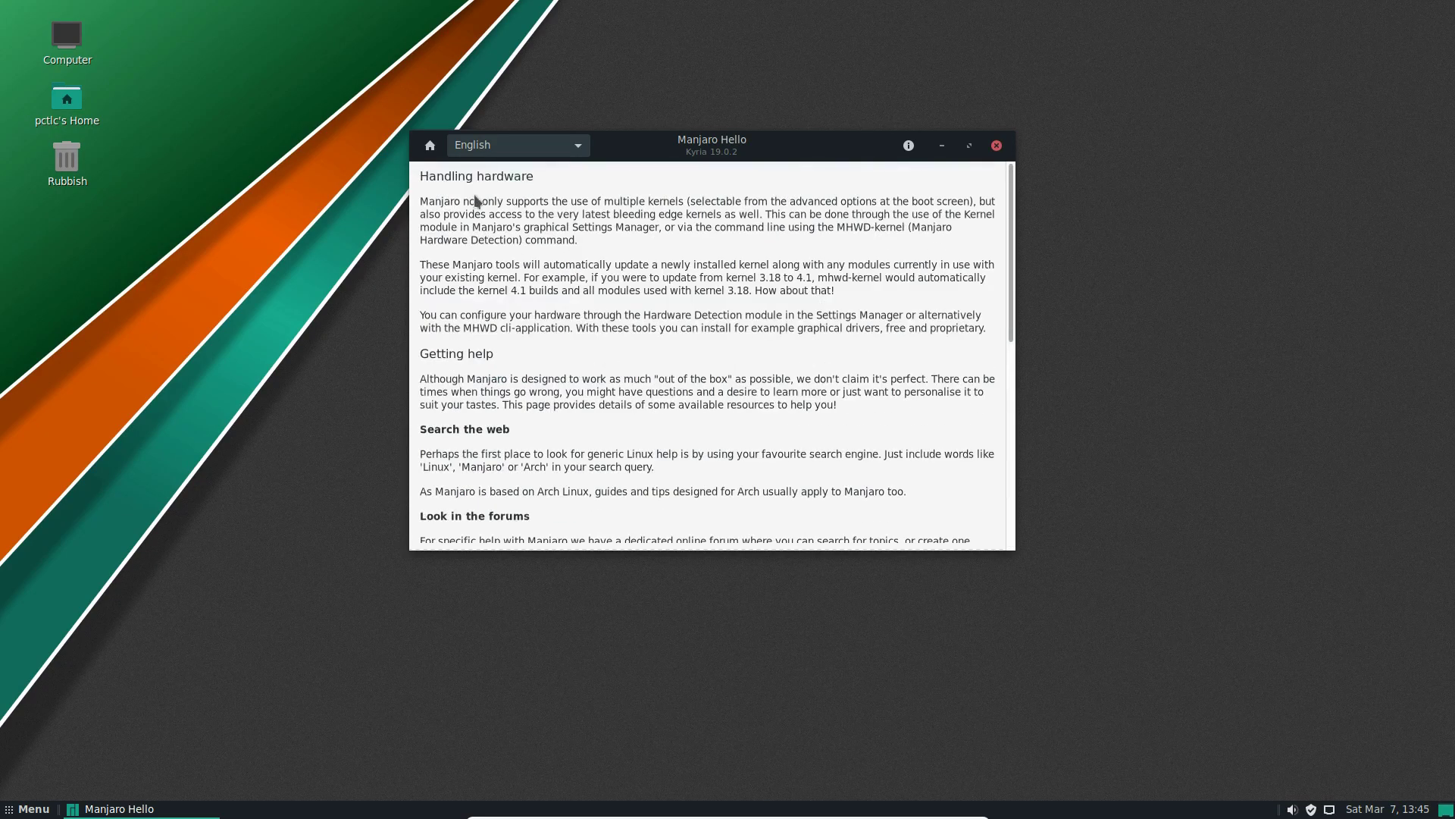
{"action": "left_click", "coordinate": [430, 146]}
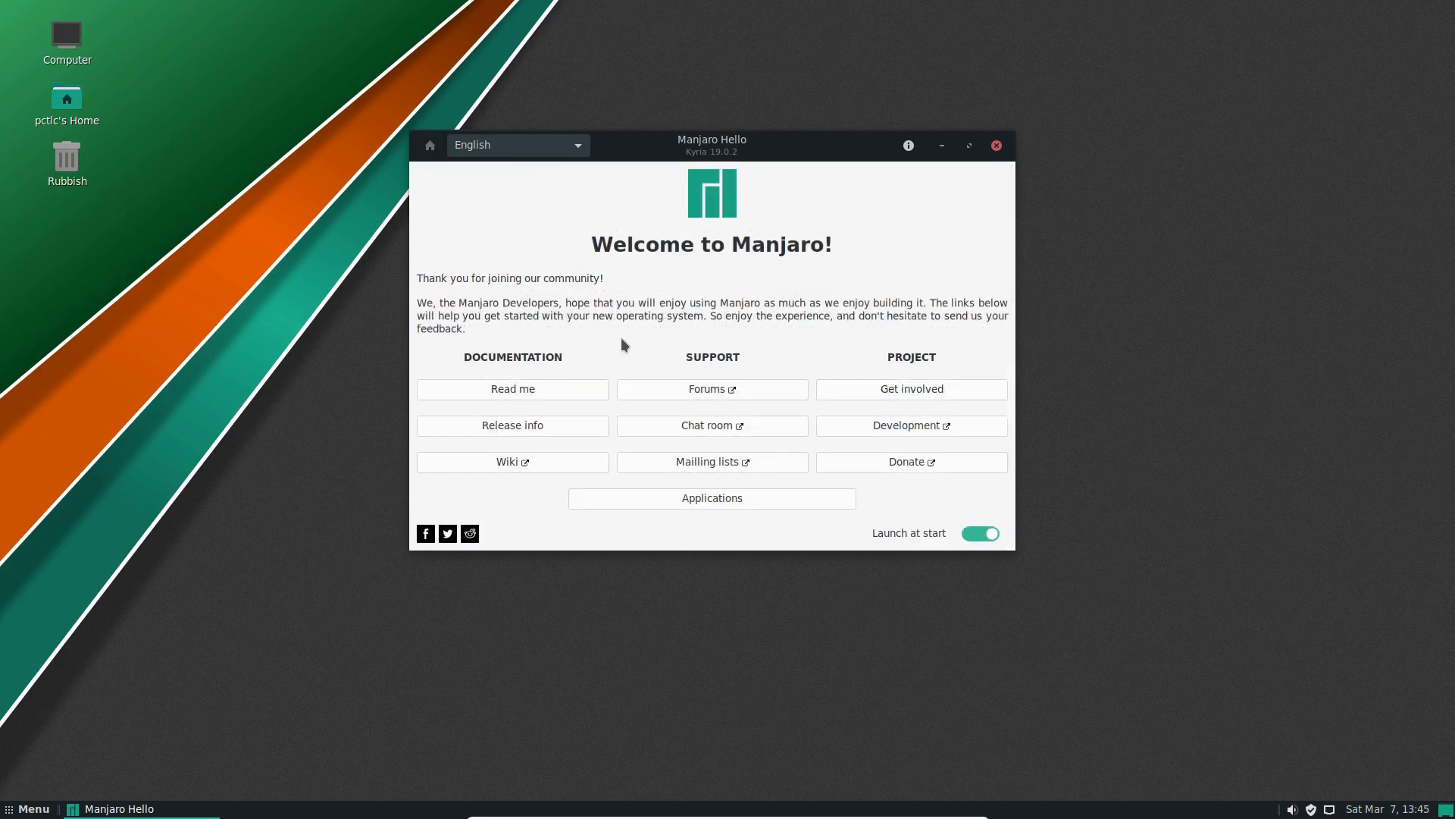
View the Release info page for Manjaro 19.0 to its end and return to the welcome page
{"action": "left_click", "coordinate": [527, 423]}
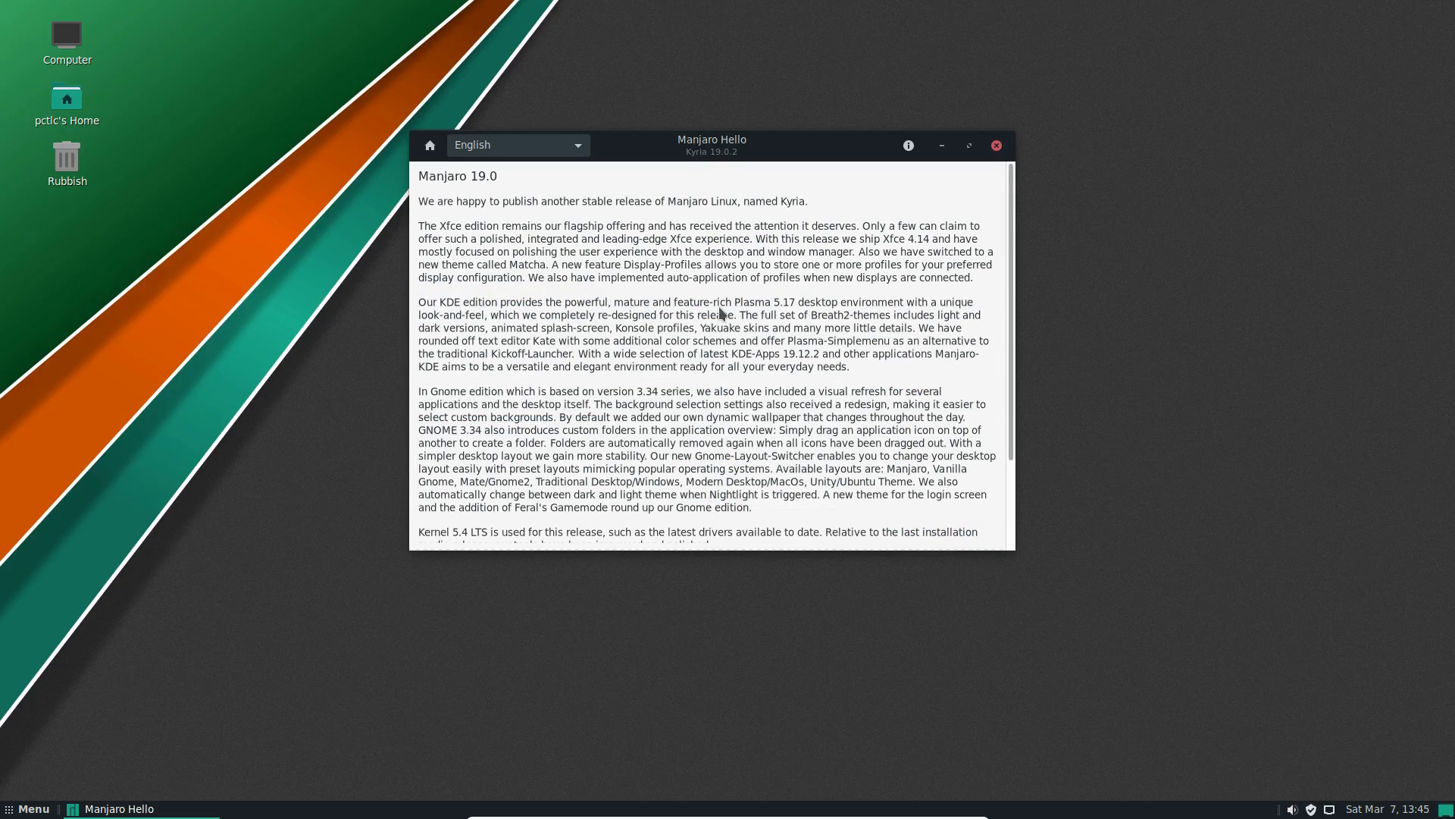
{"action": "scroll", "coordinate": [721, 313], "scroll_direction": "down", "scroll_amount": 3}
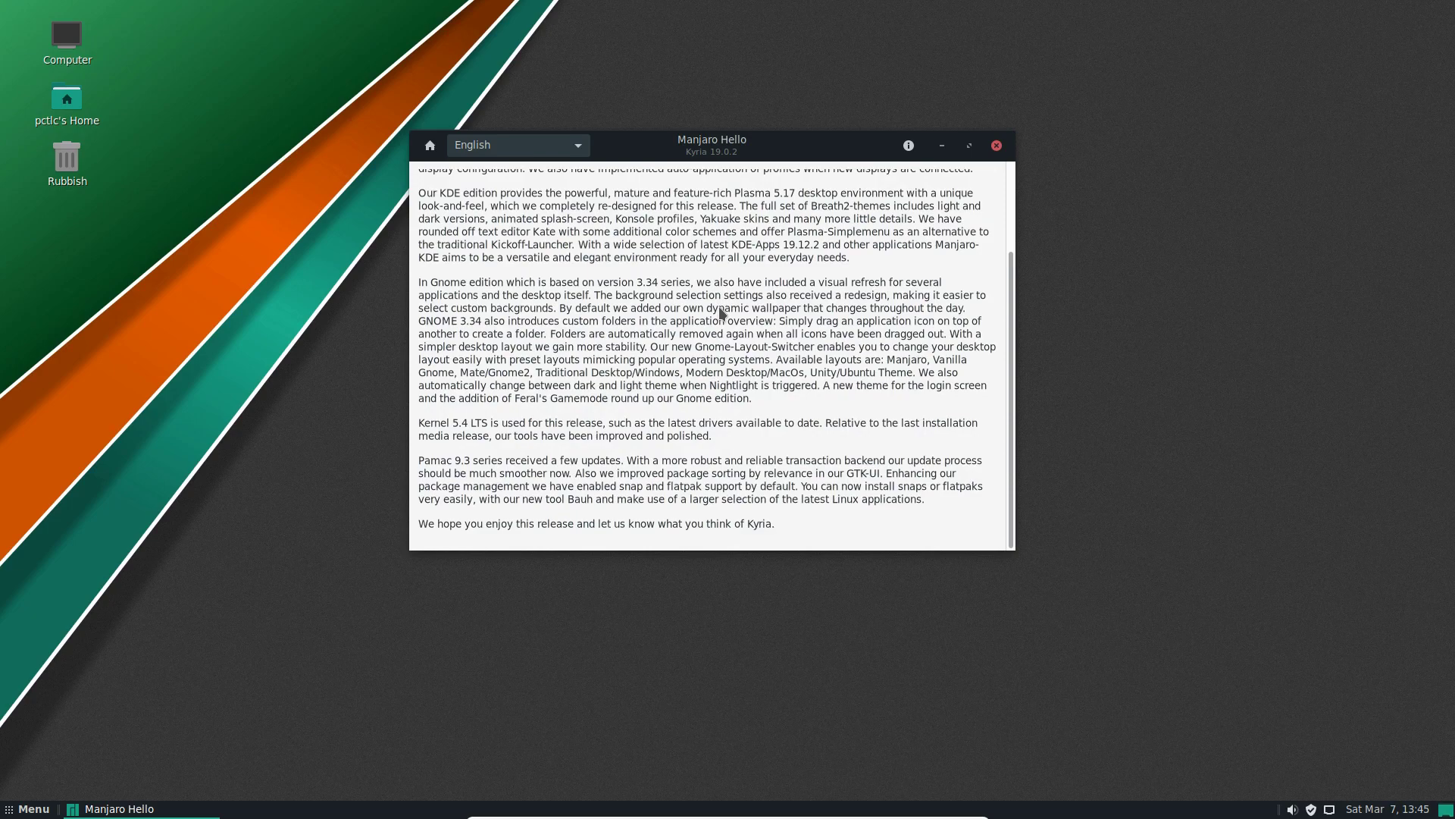
{"action": "scroll", "coordinate": [720, 313], "scroll_direction": "up", "scroll_amount": 3}
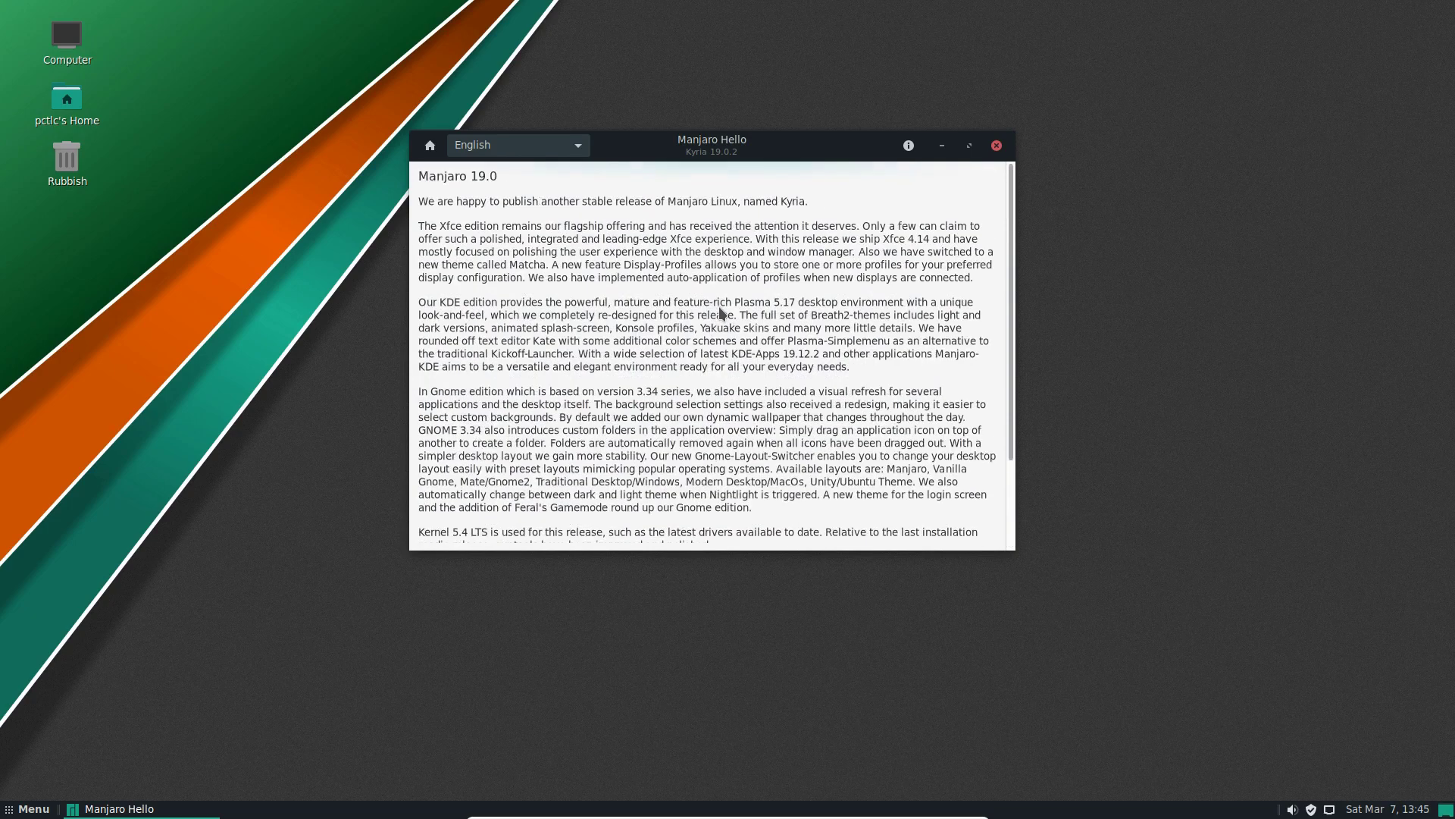
{"action": "left_click", "coordinate": [430, 145]}
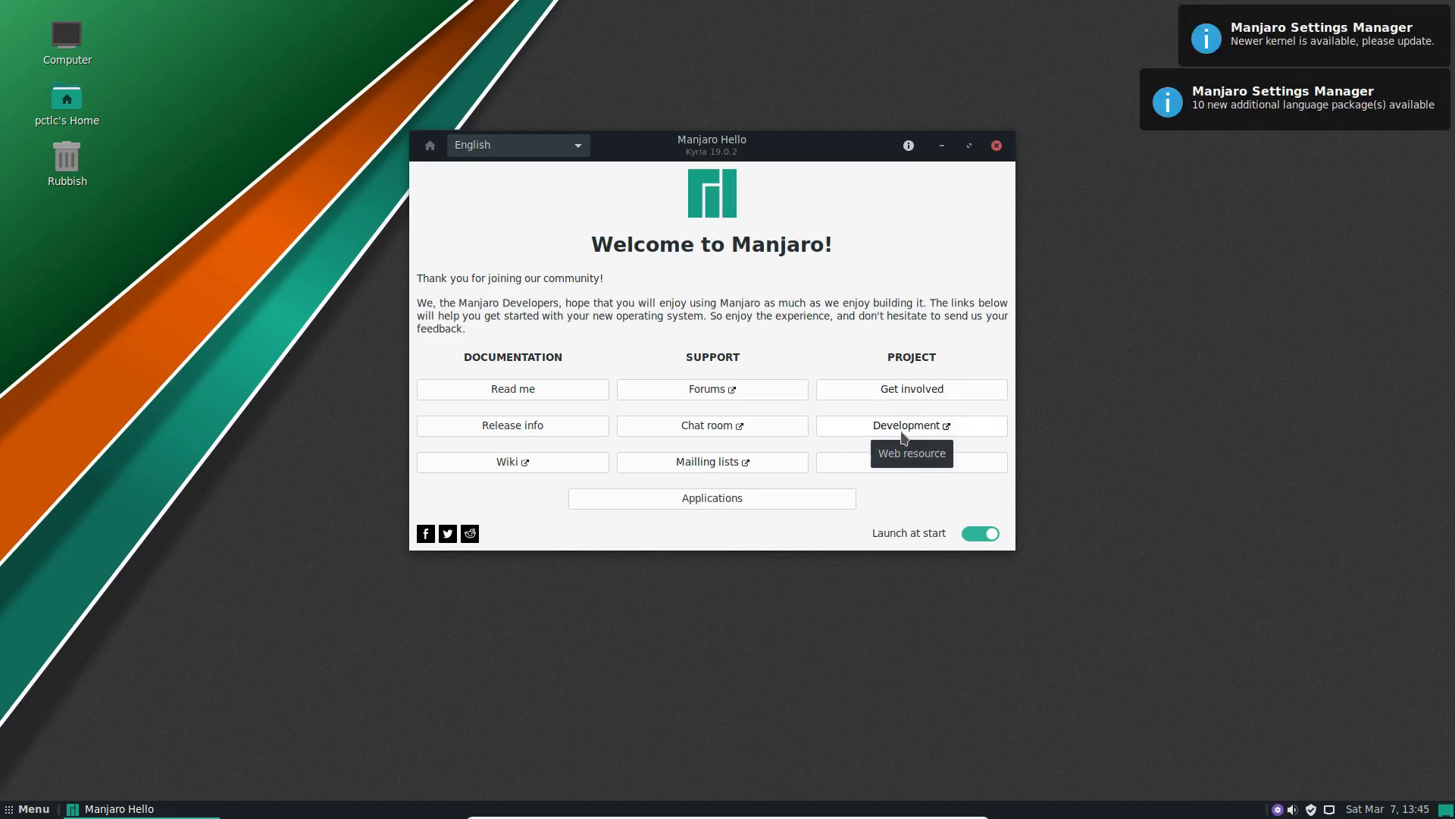
Browse the Applications page of Manjaro Hello, look through the Browsers and E-mail groups, and return to the welcome page
{"action": "left_click", "coordinate": [731, 501]}
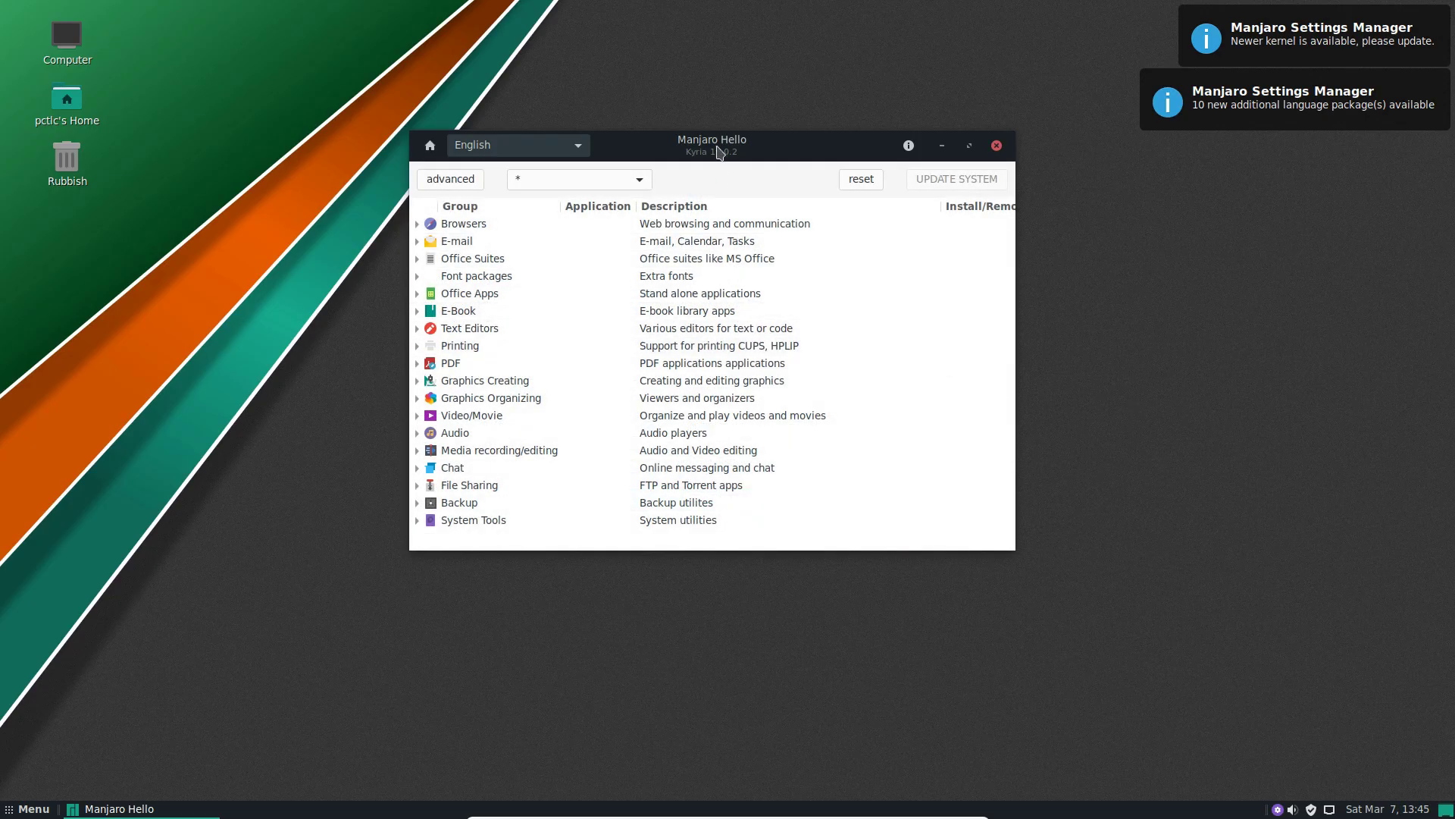
{"action": "mouse_move", "coordinate": [719, 149]}
{"action": "left_mouse_down"}
{"action": "mouse_move", "coordinate": [757, 157]}
{"action": "mouse_move", "coordinate": [698, 158]}
{"action": "left_mouse_up"}
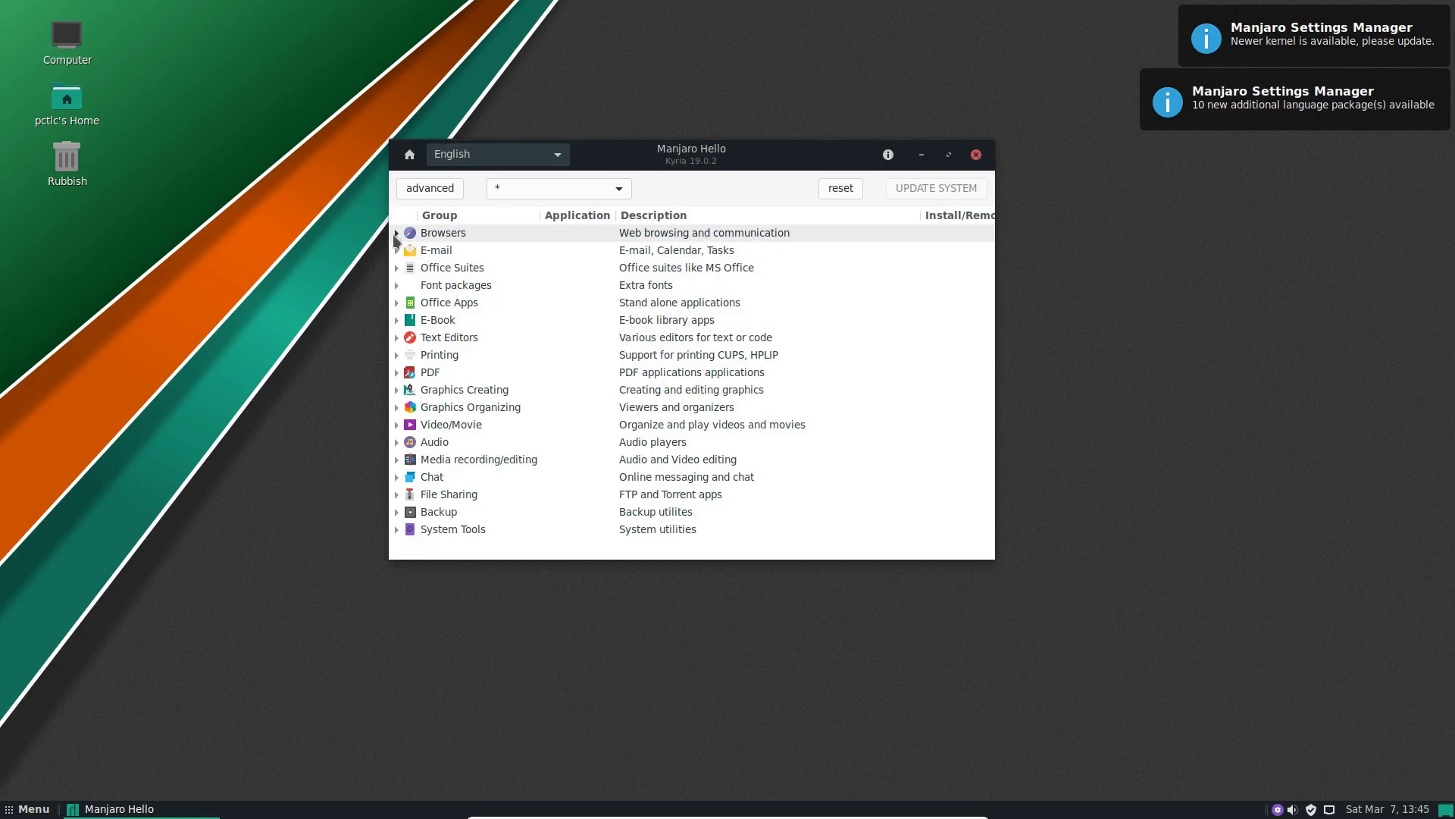
{"action": "left_click", "coordinate": [394, 234]}
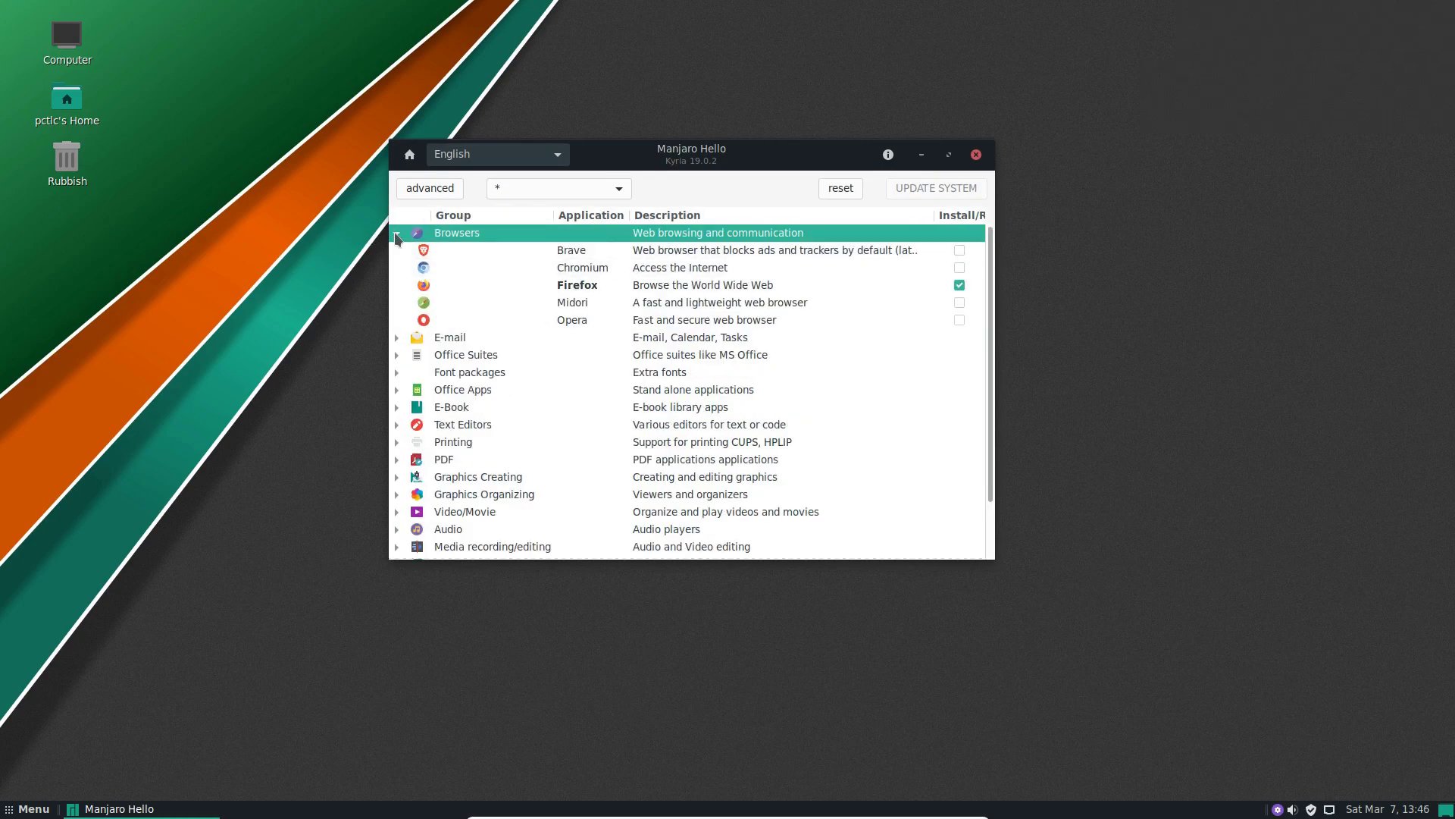
{"action": "left_click", "coordinate": [395, 235]}
{"action": "left_click", "coordinate": [396, 251]}
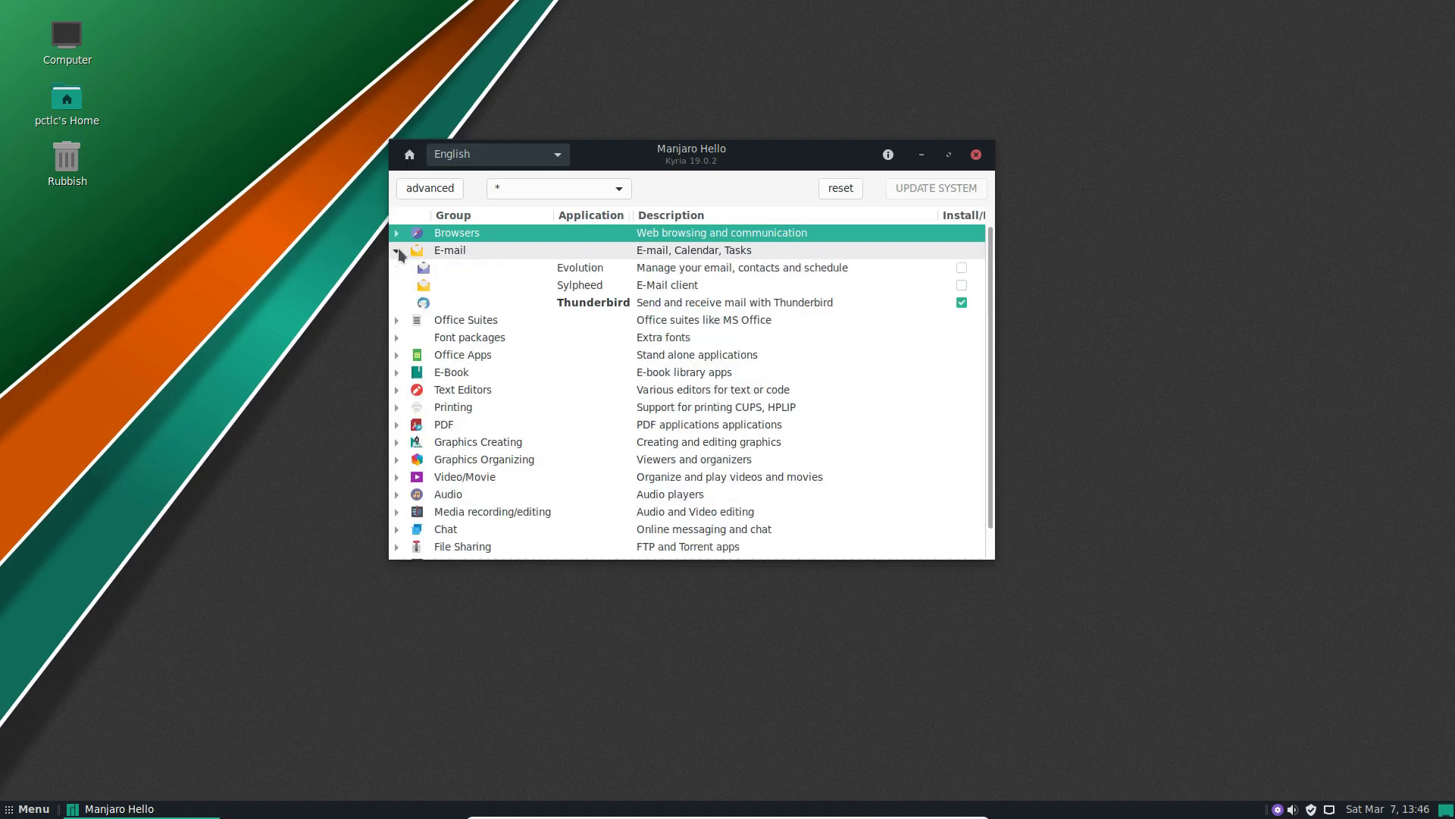
{"action": "left_click", "coordinate": [396, 251]}
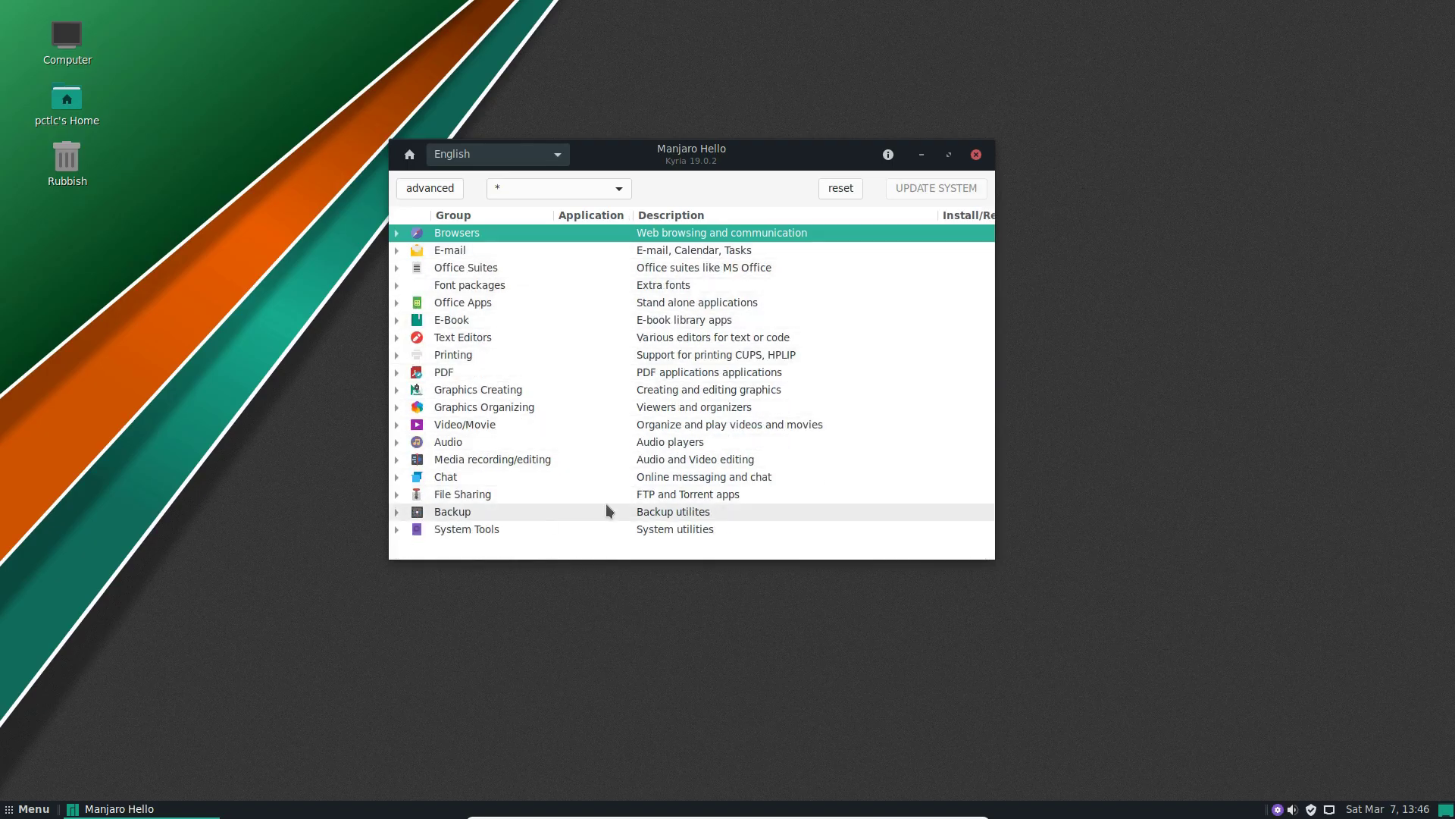
{"action": "left_click", "coordinate": [409, 155]}
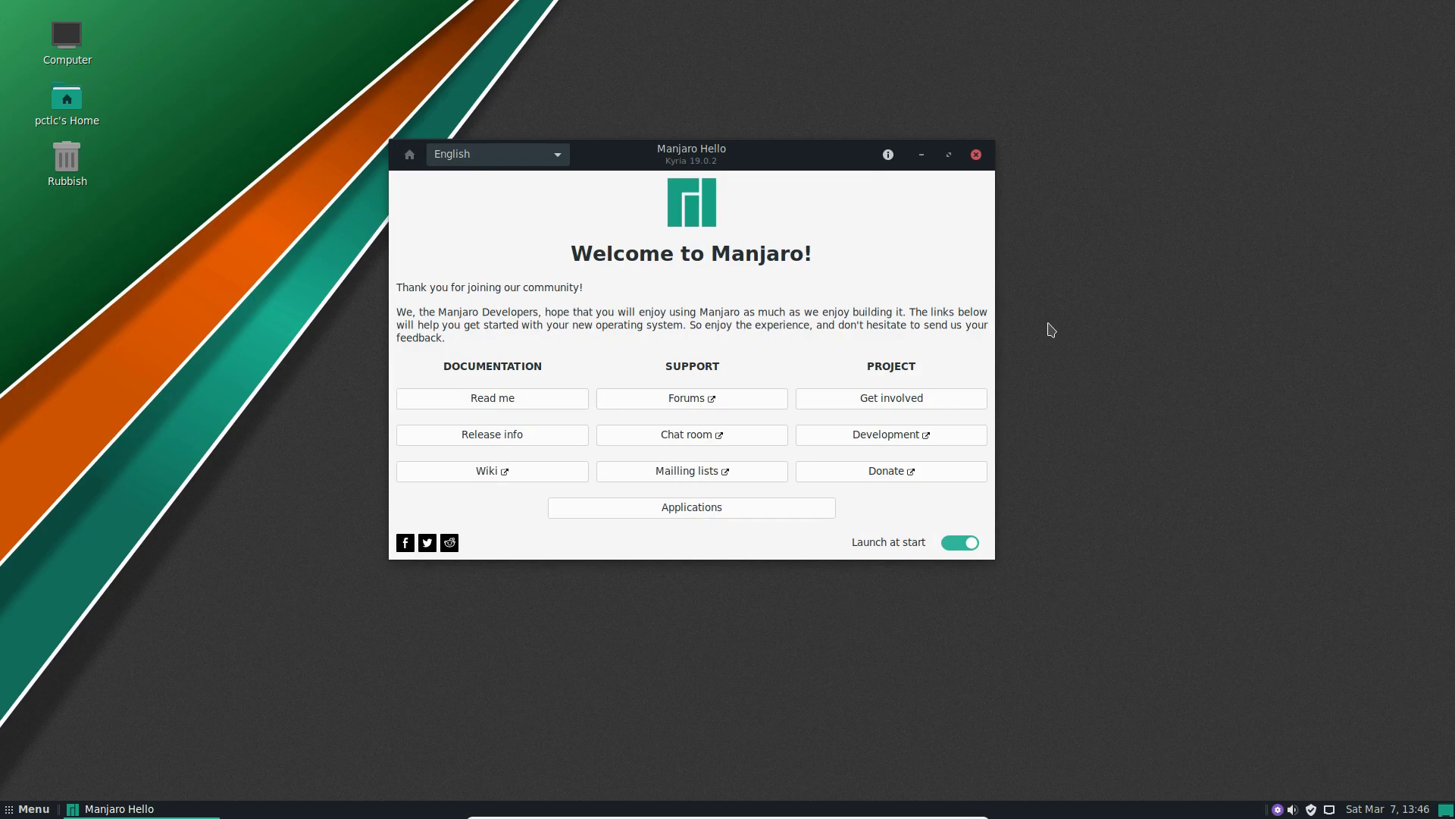
Switch to the Solus 4.1 Mate virtual machine and log in with the account password
{"action": "mouse_move", "coordinate": [1454, 818]}
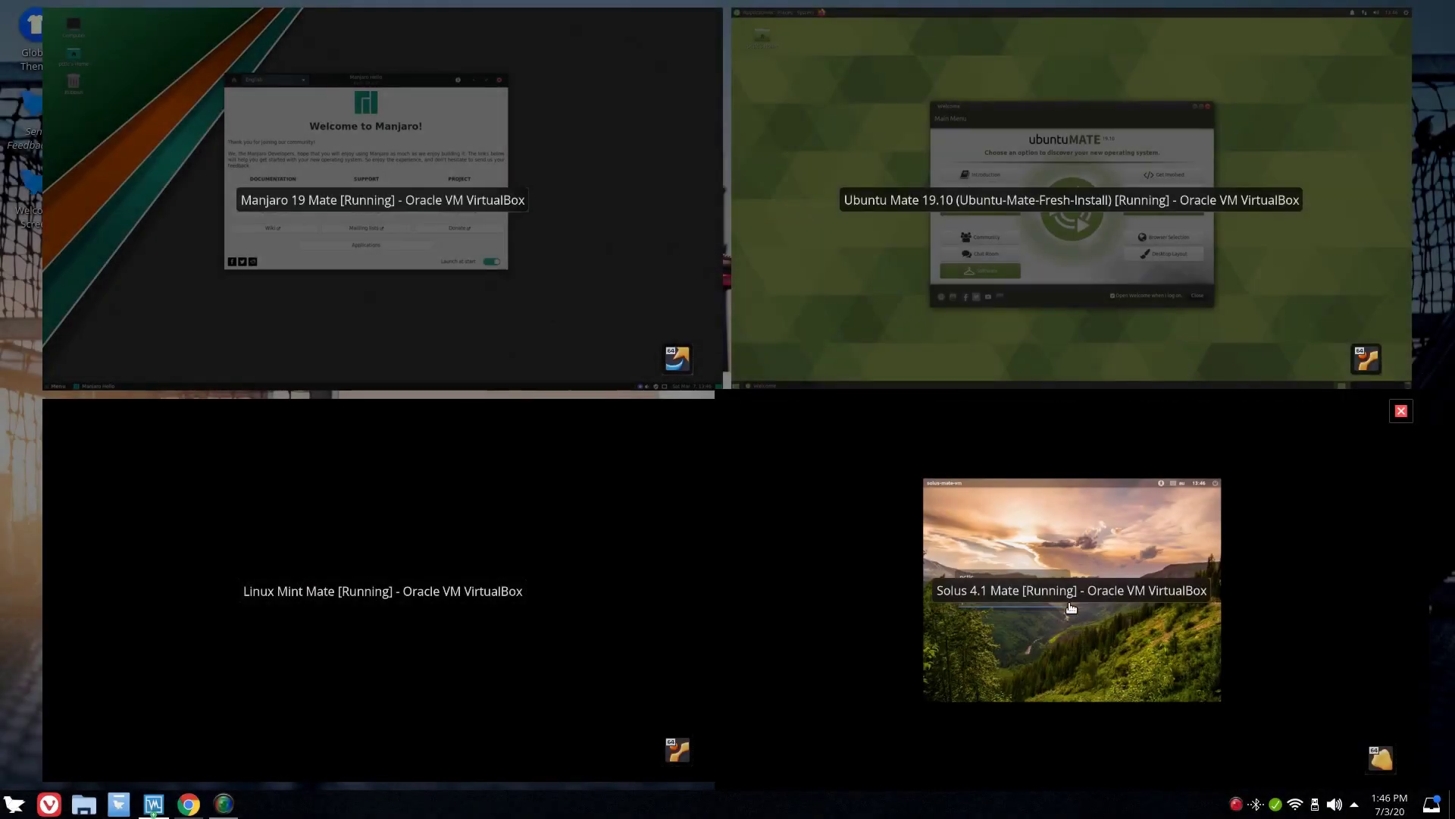
{"action": "left_click", "coordinate": [1071, 607]}
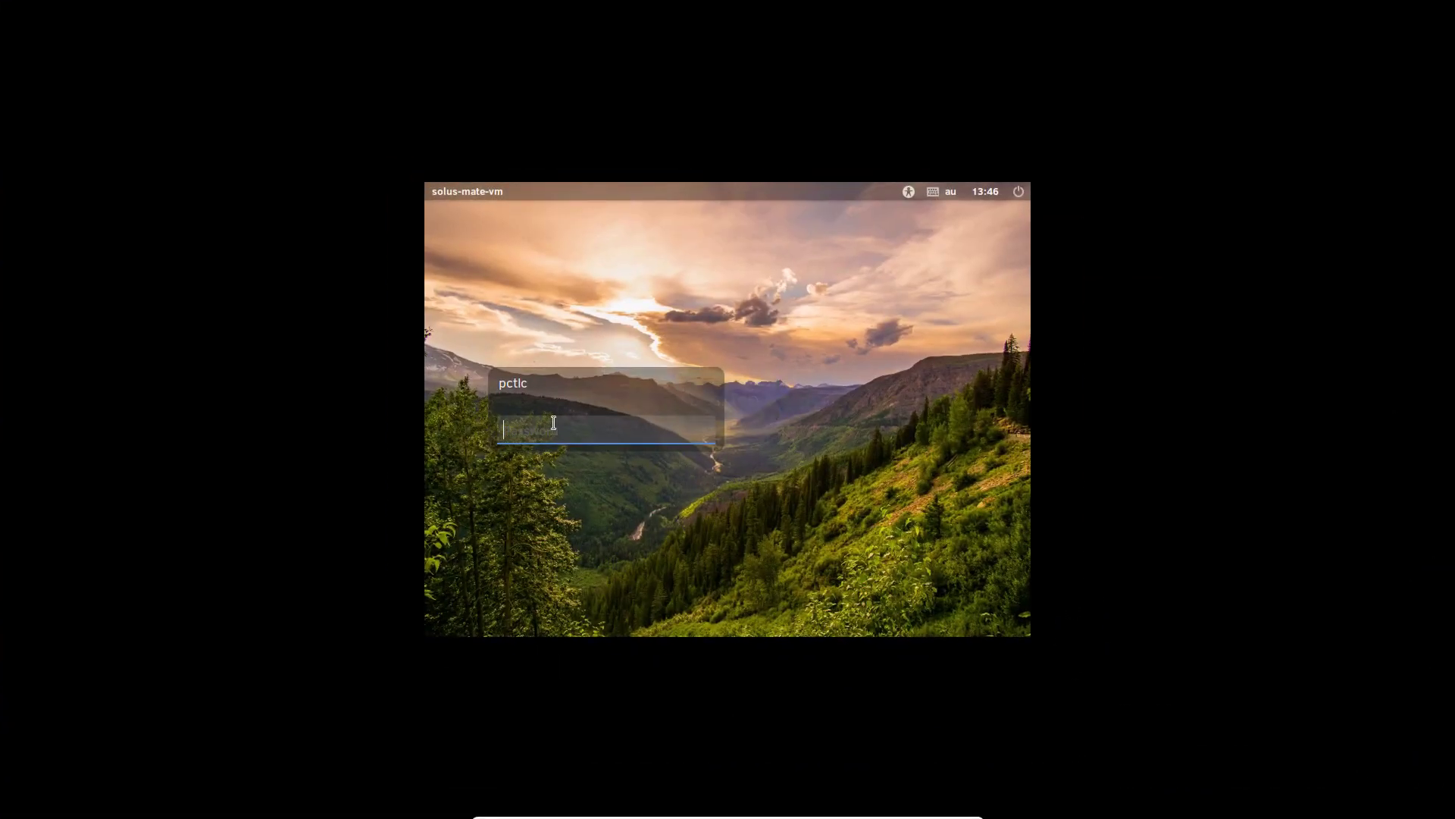
{"action": "type", "text": "••••••"}
{"action": "key", "text": "Return"}
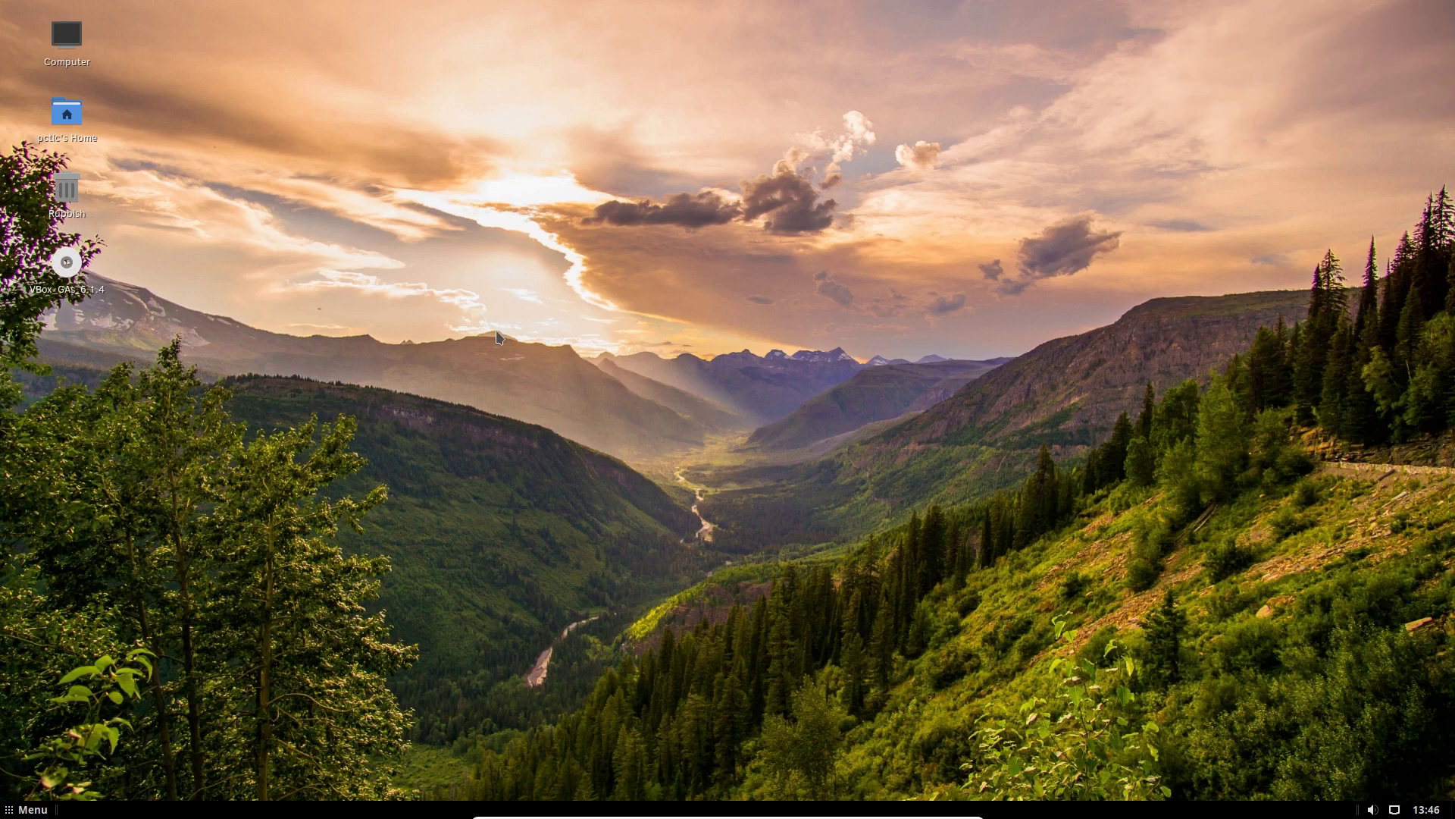
Search the Solus application menu for "welc" to look for a welcome screen, and close the menu
{"action": "left_click", "coordinate": [19, 813]}
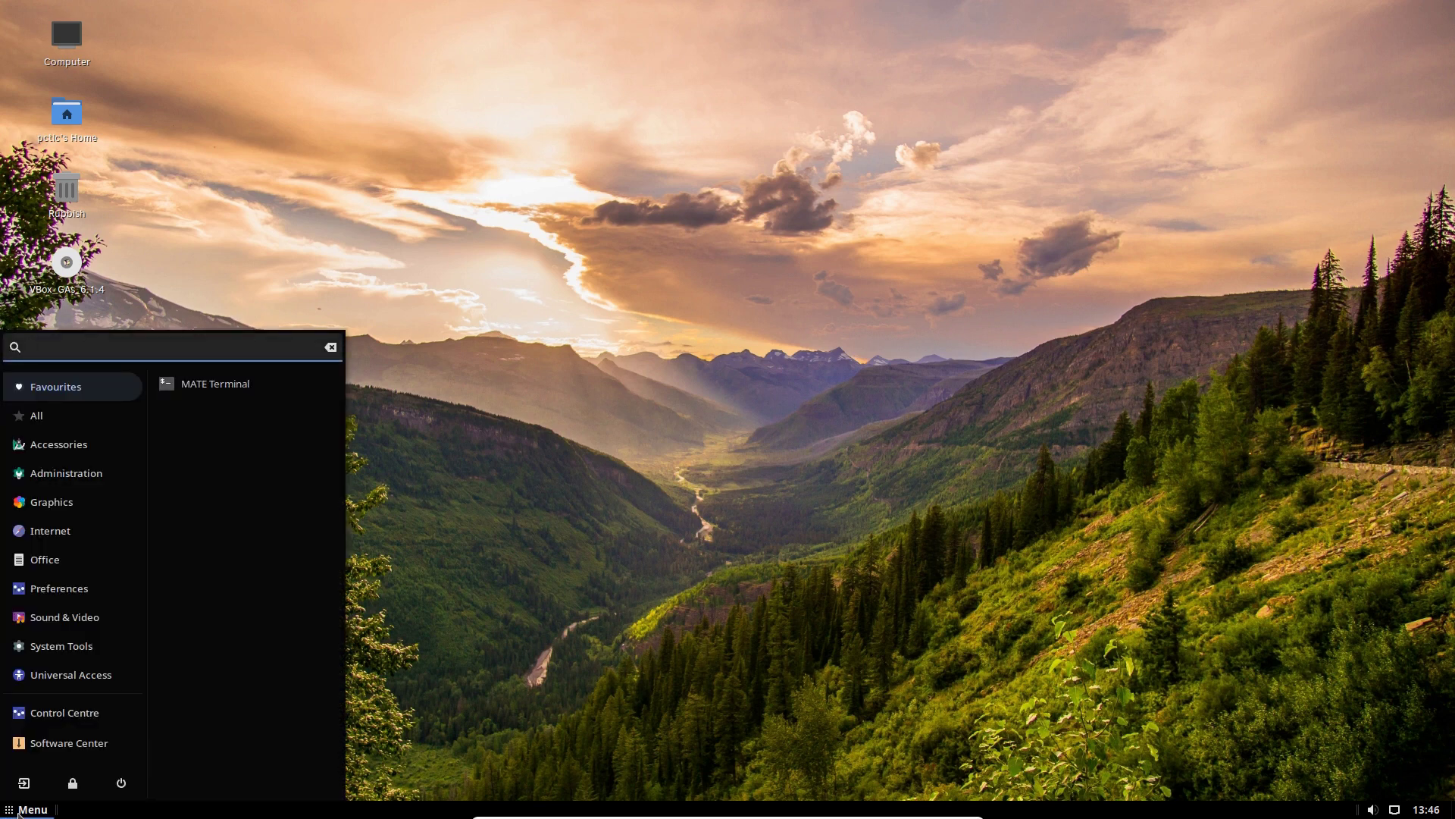
{"action": "type", "text": "welc"}
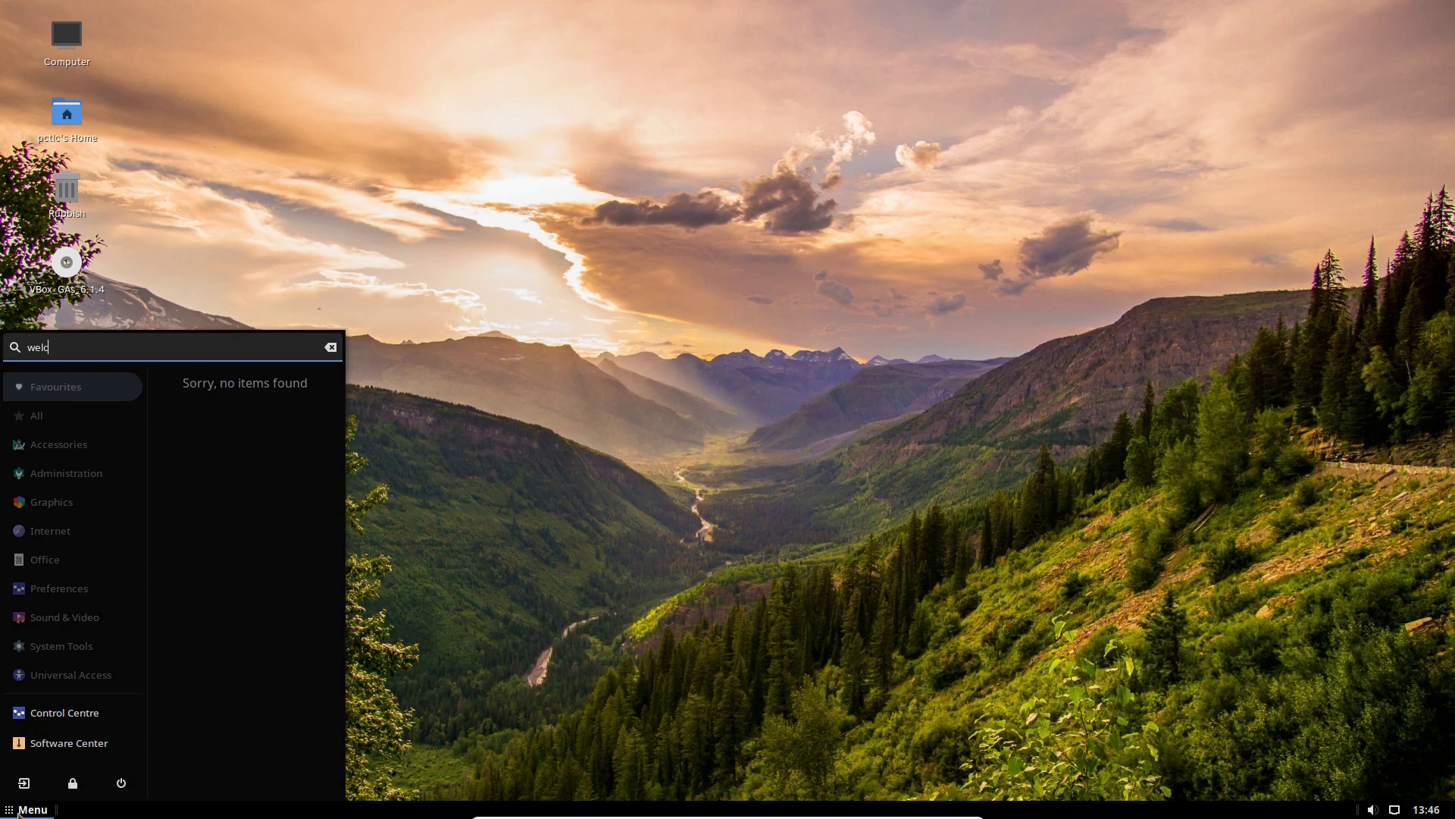
{"action": "left_click", "coordinate": [768, 476]}
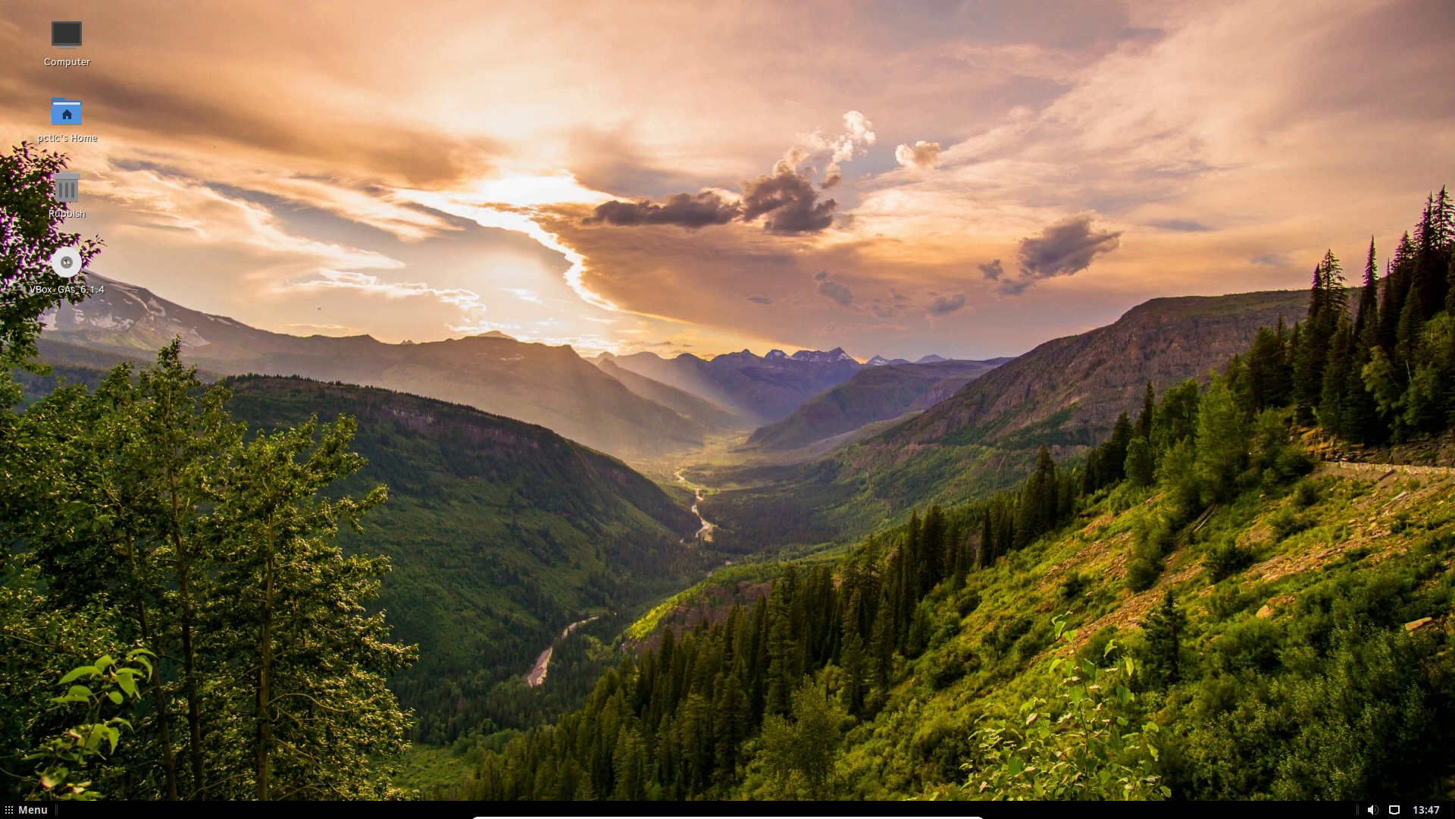
Open MATE Tweak from the Control Centre and view the available panel layouts in its Panel settings without changing the layout
{"action": "left_click", "coordinate": [23, 811]}
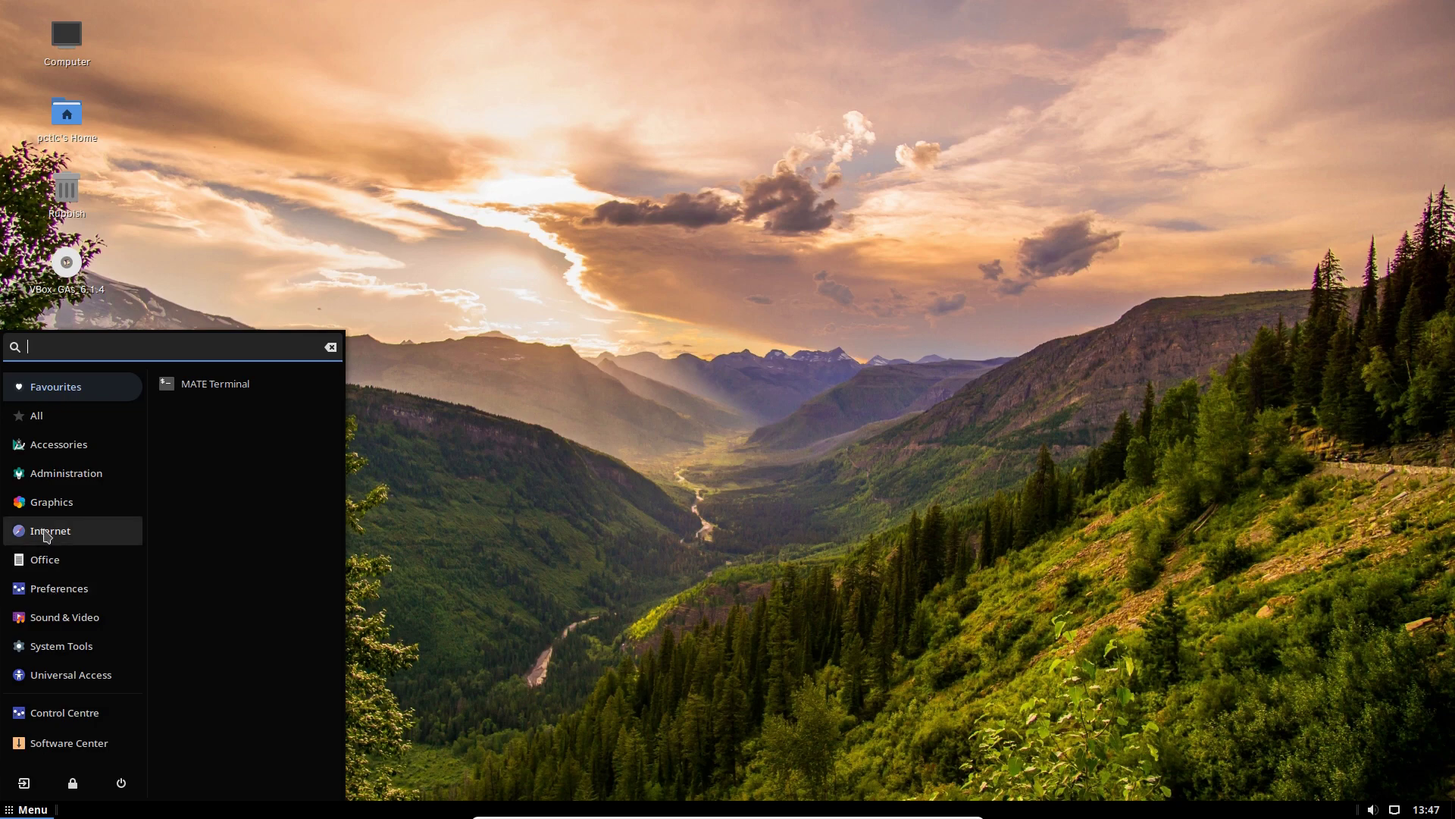
{"action": "left_click", "coordinate": [64, 712]}
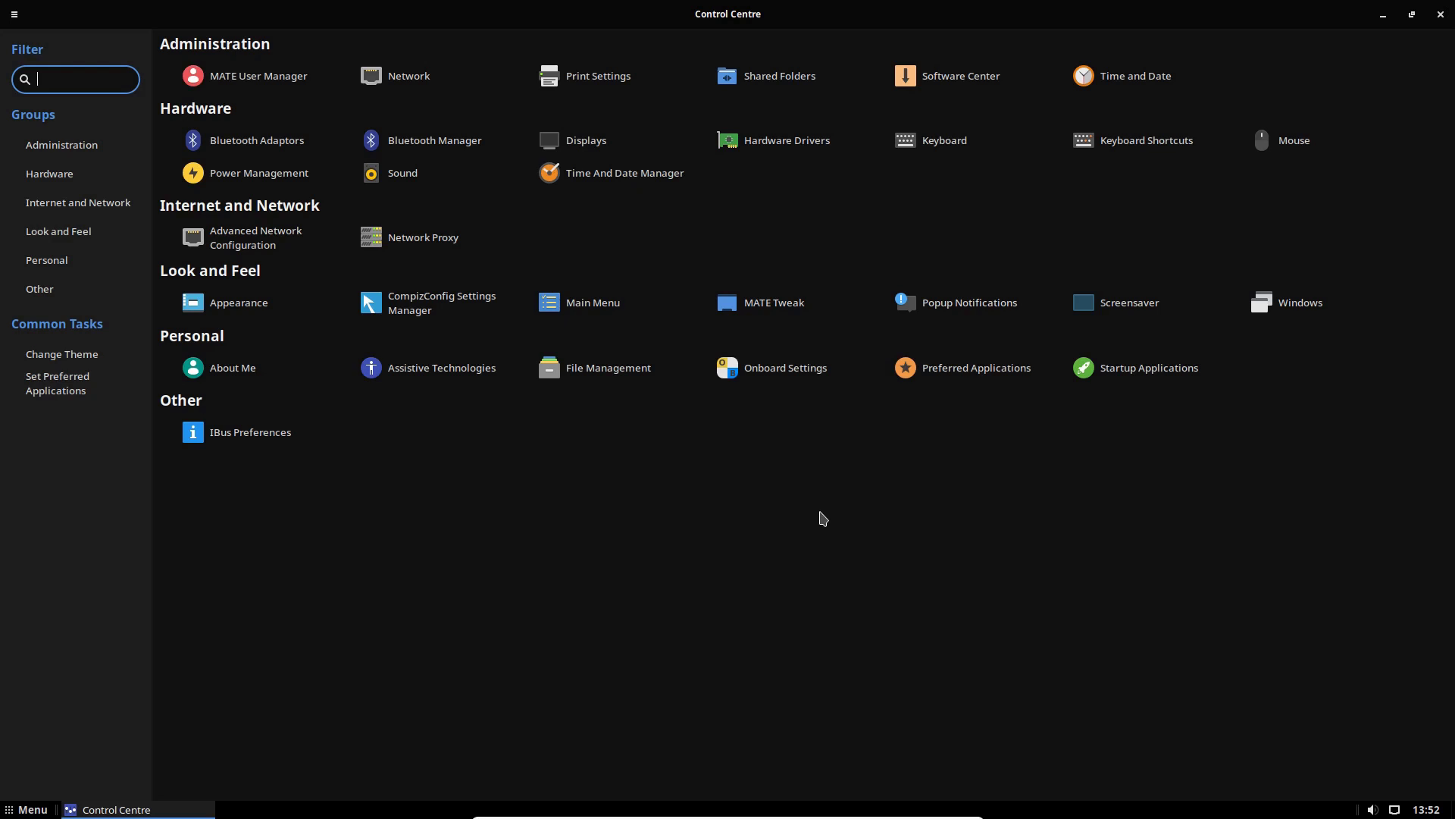
{"action": "left_click", "coordinate": [793, 305]}
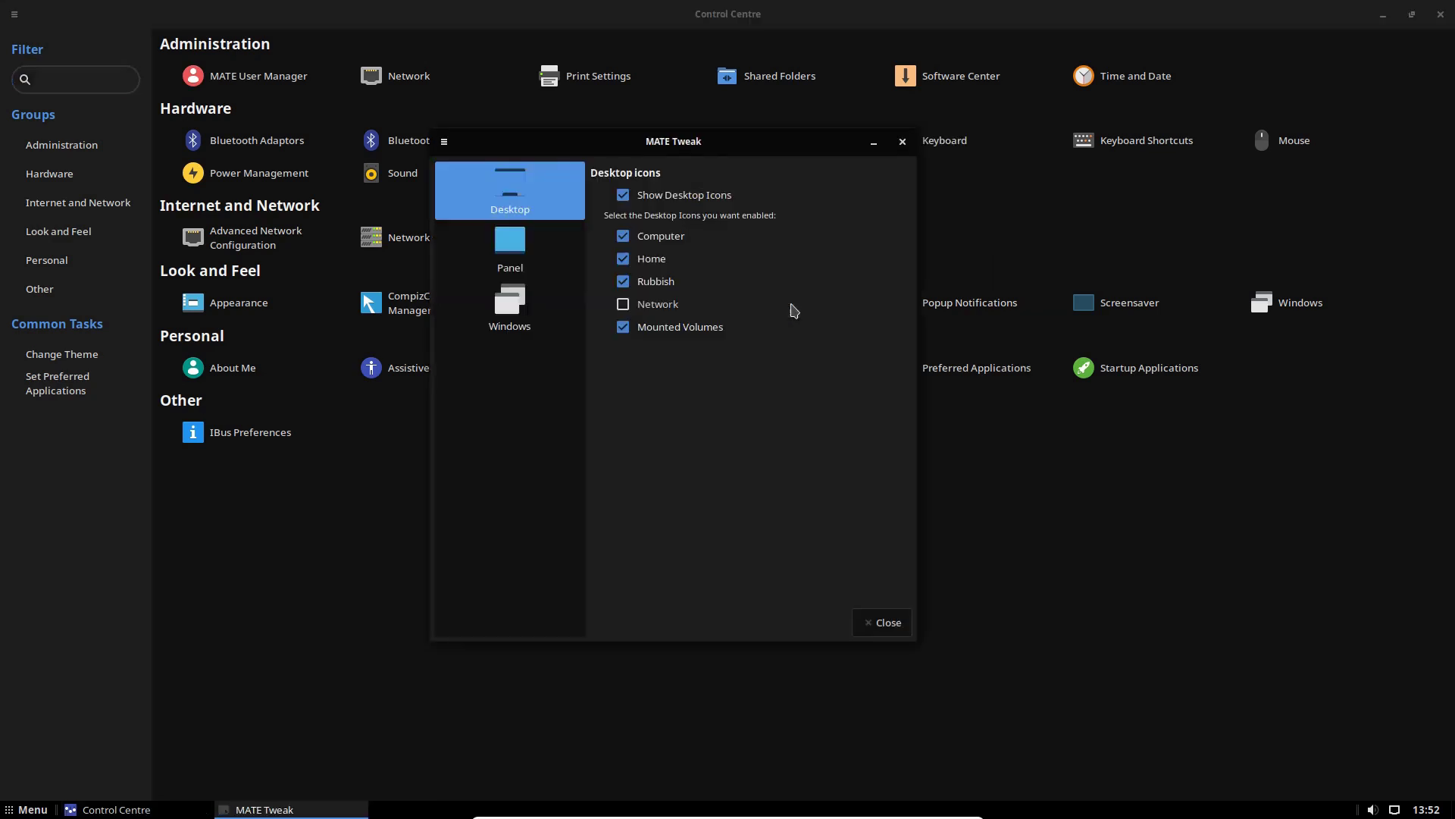
{"action": "left_click", "coordinate": [510, 250]}
{"action": "left_click", "coordinate": [636, 220]}
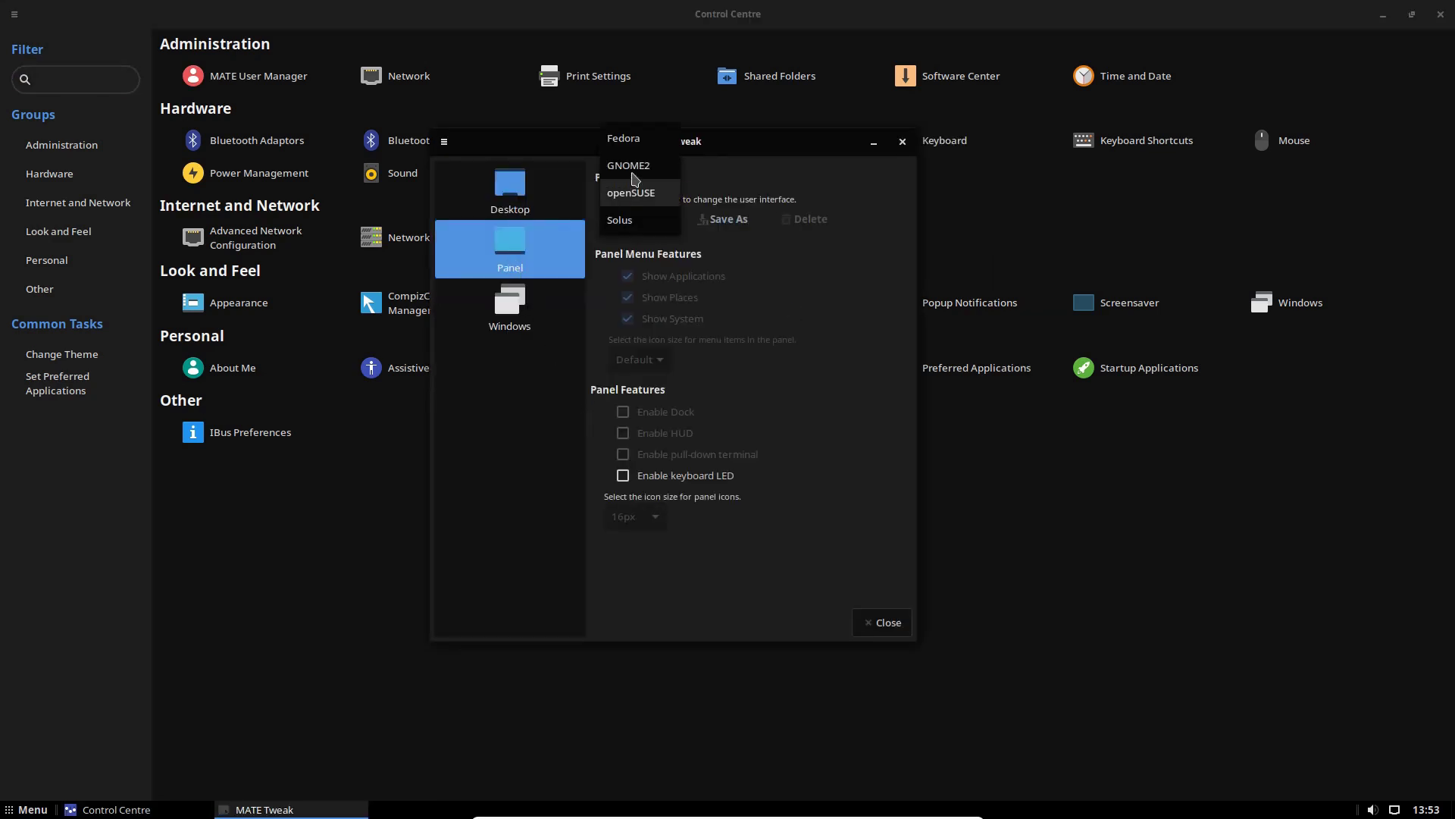
{"action": "left_click", "coordinate": [800, 279]}
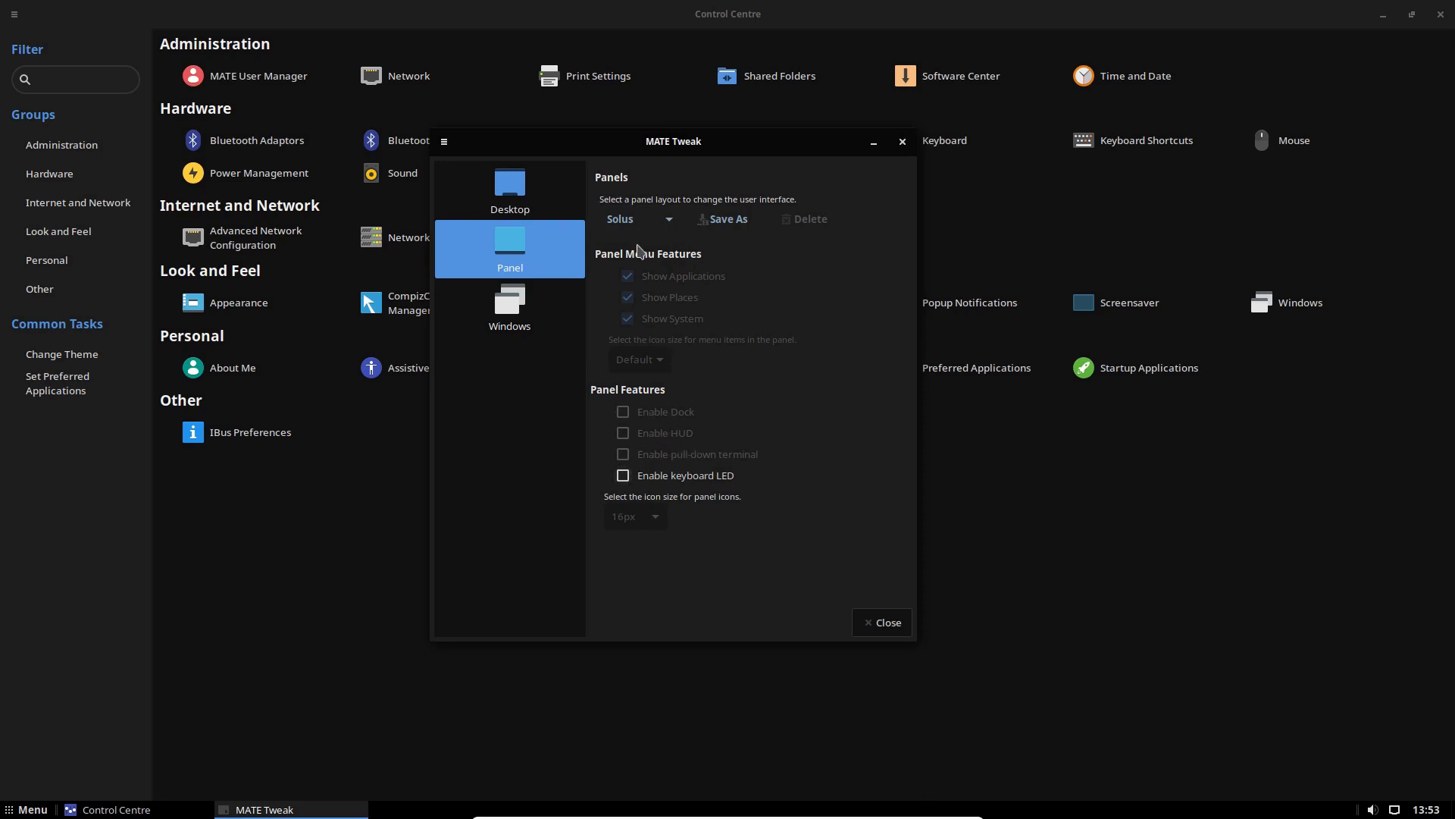
{"action": "left_click", "coordinate": [637, 219]}
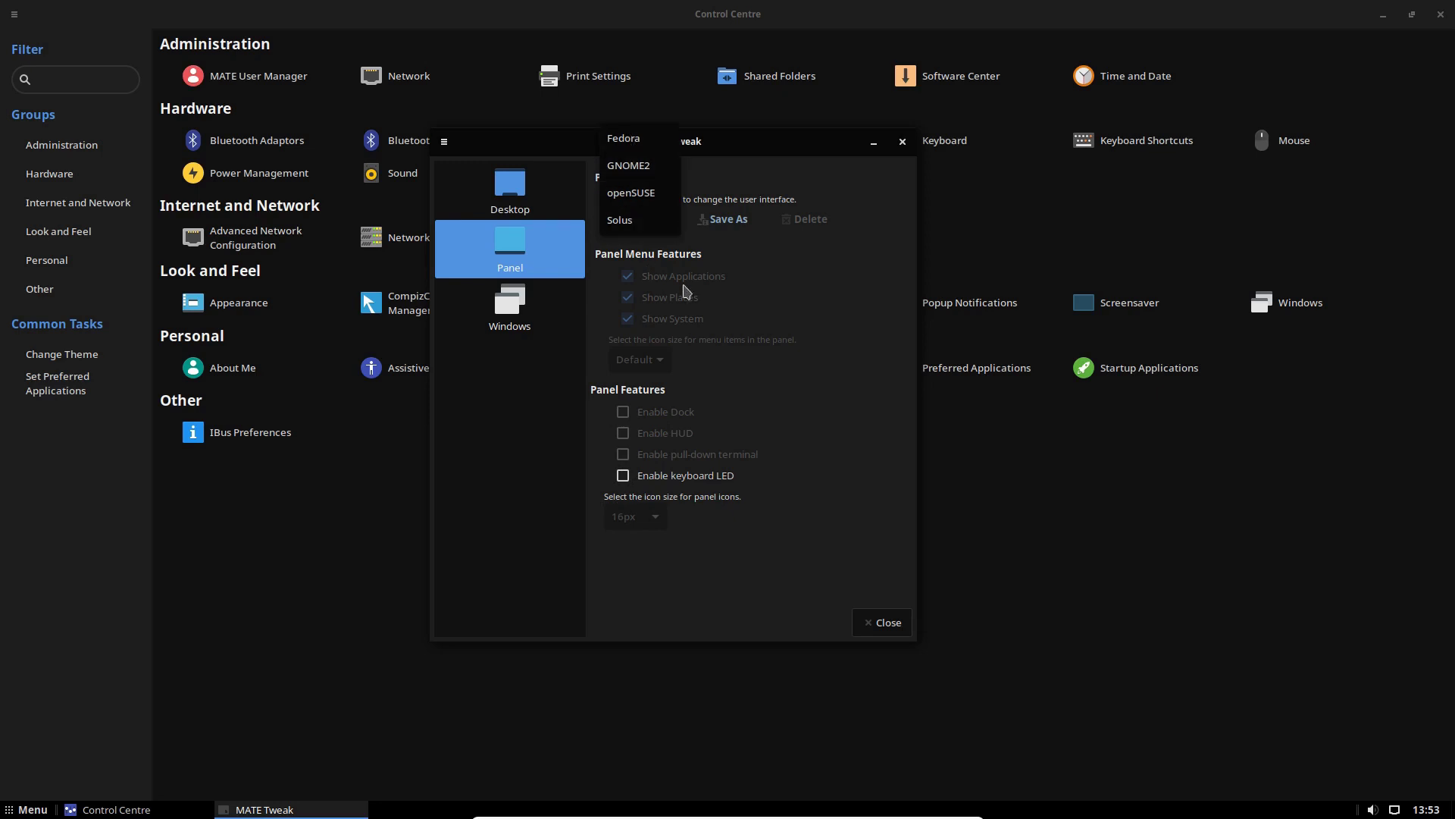
{"action": "left_click", "coordinate": [858, 296]}
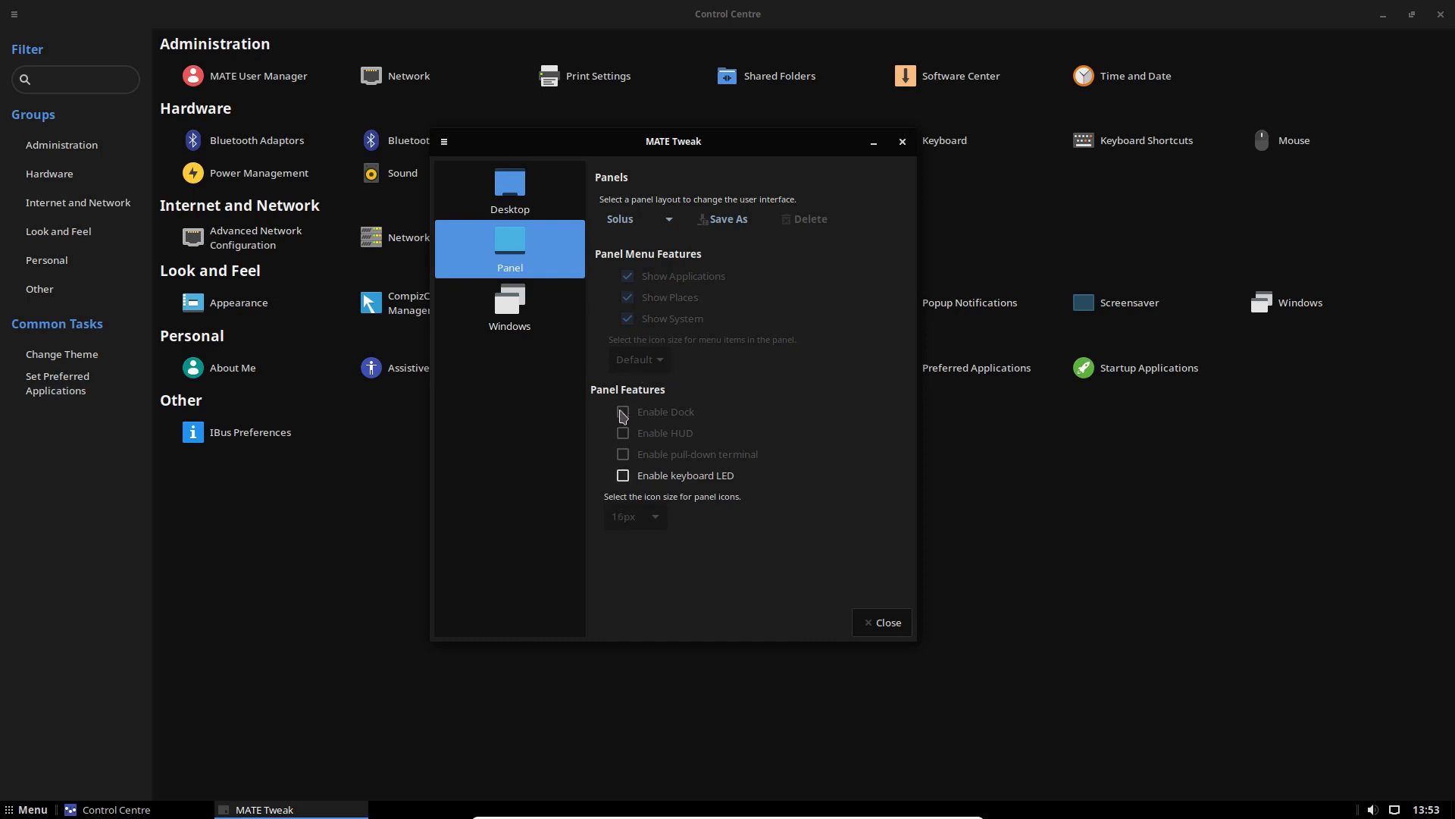
View the window scaling and window manager options in MATE Tweak's Windows settings, and close MATE Tweak
{"action": "left_click", "coordinate": [500, 311]}
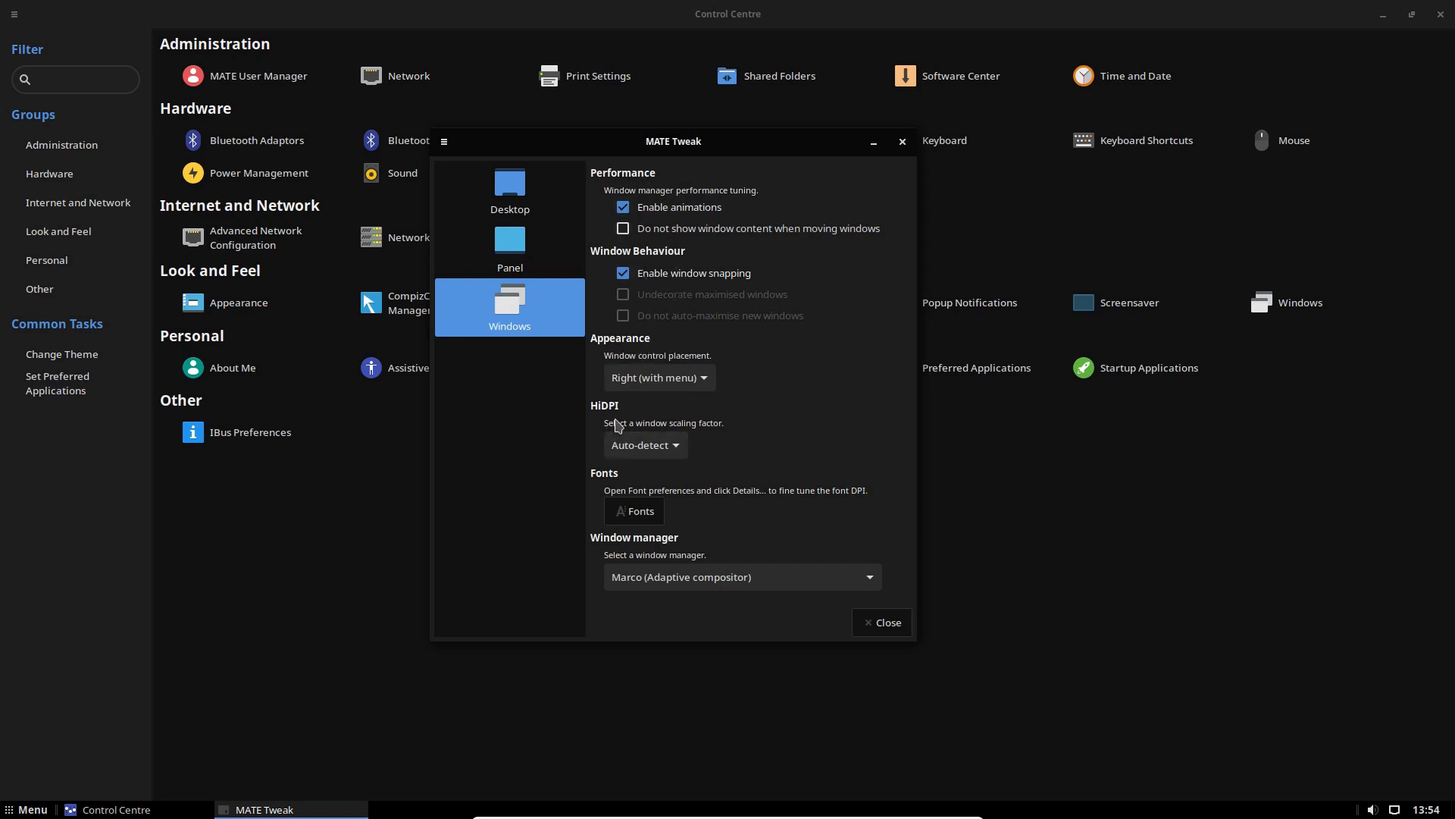
{"action": "left_click", "coordinate": [675, 449]}
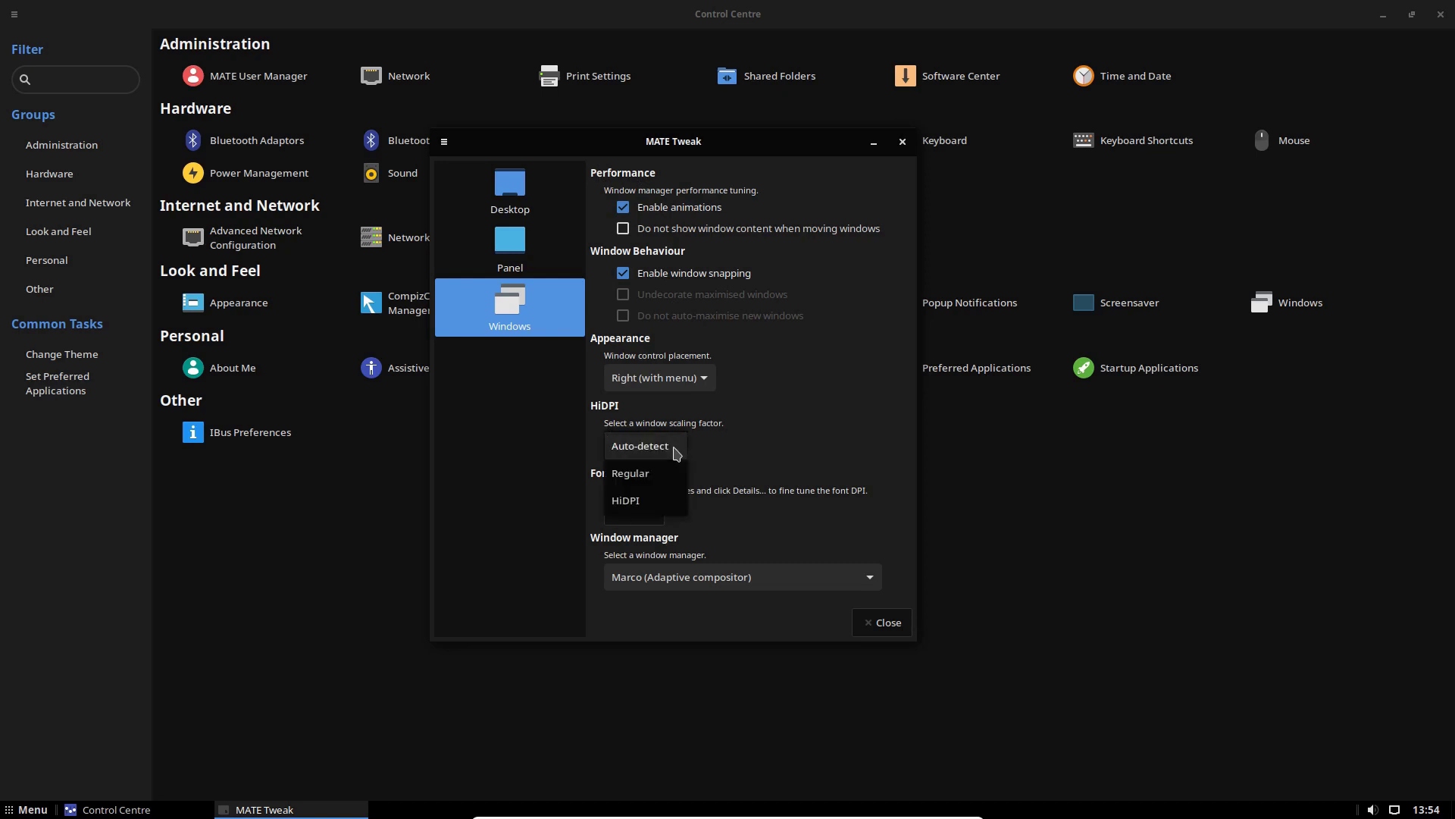
{"action": "left_click", "coordinate": [677, 453]}
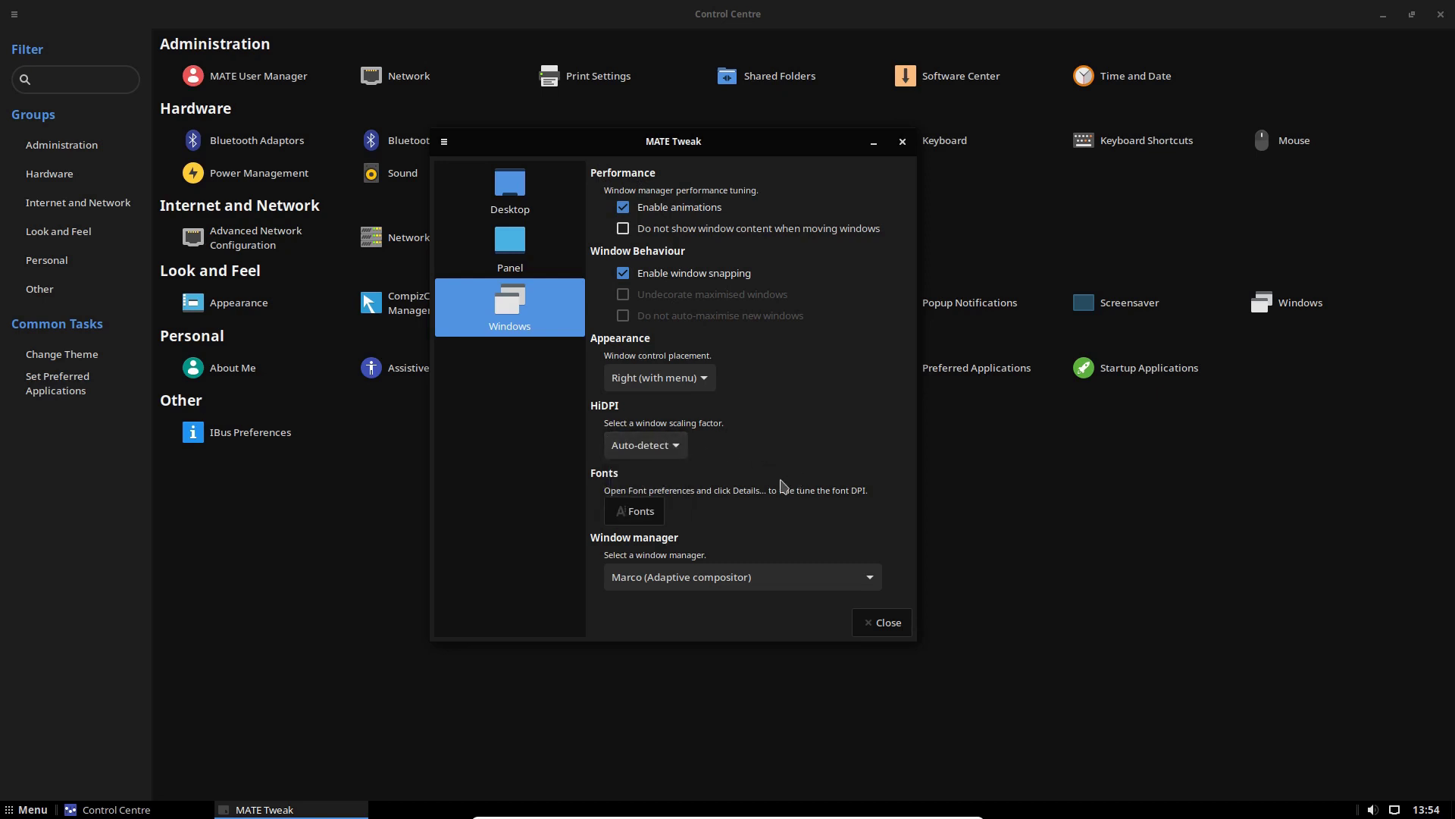
{"action": "left_click", "coordinate": [741, 578]}
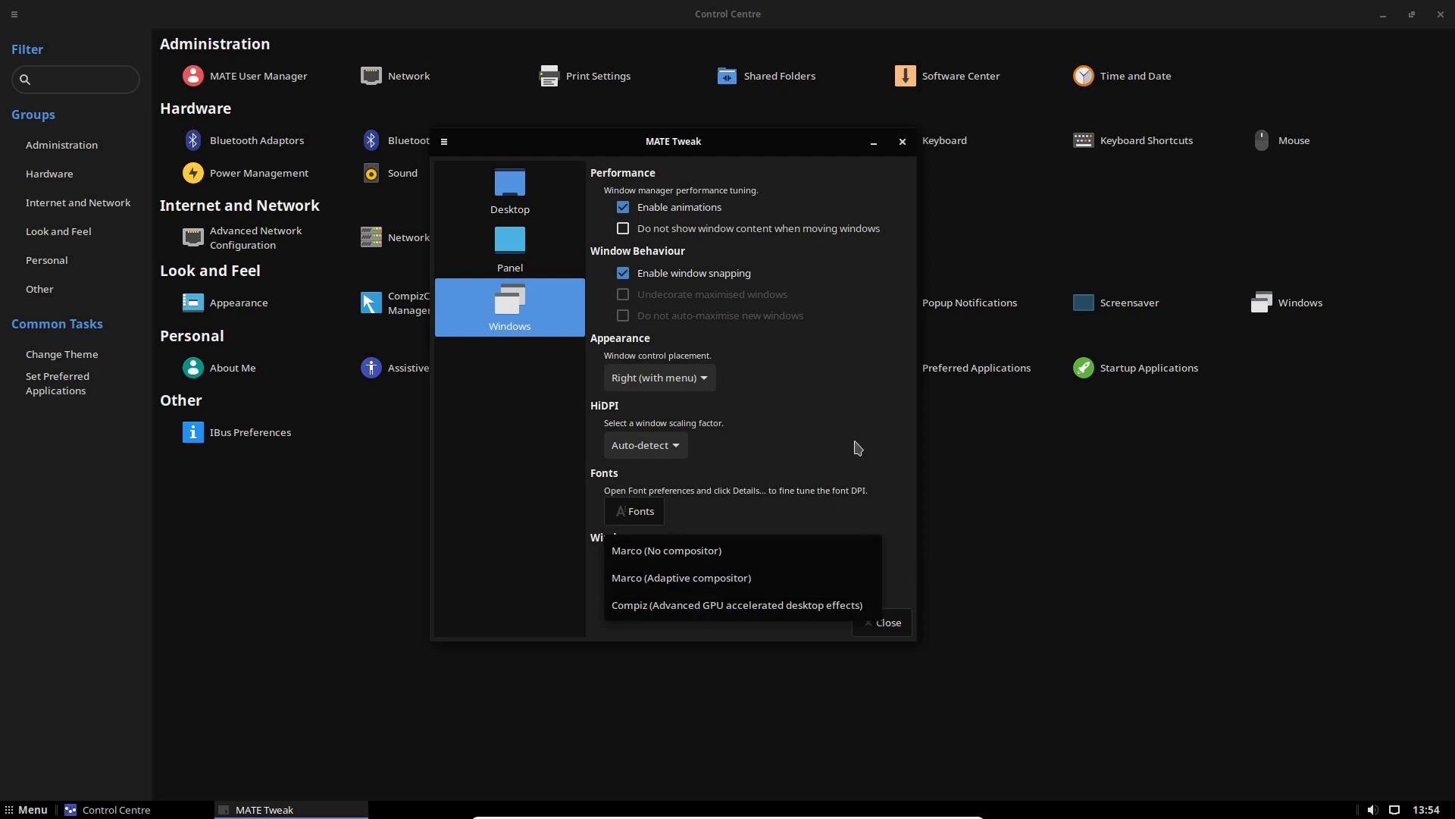
{"action": "left_click", "coordinate": [859, 402]}
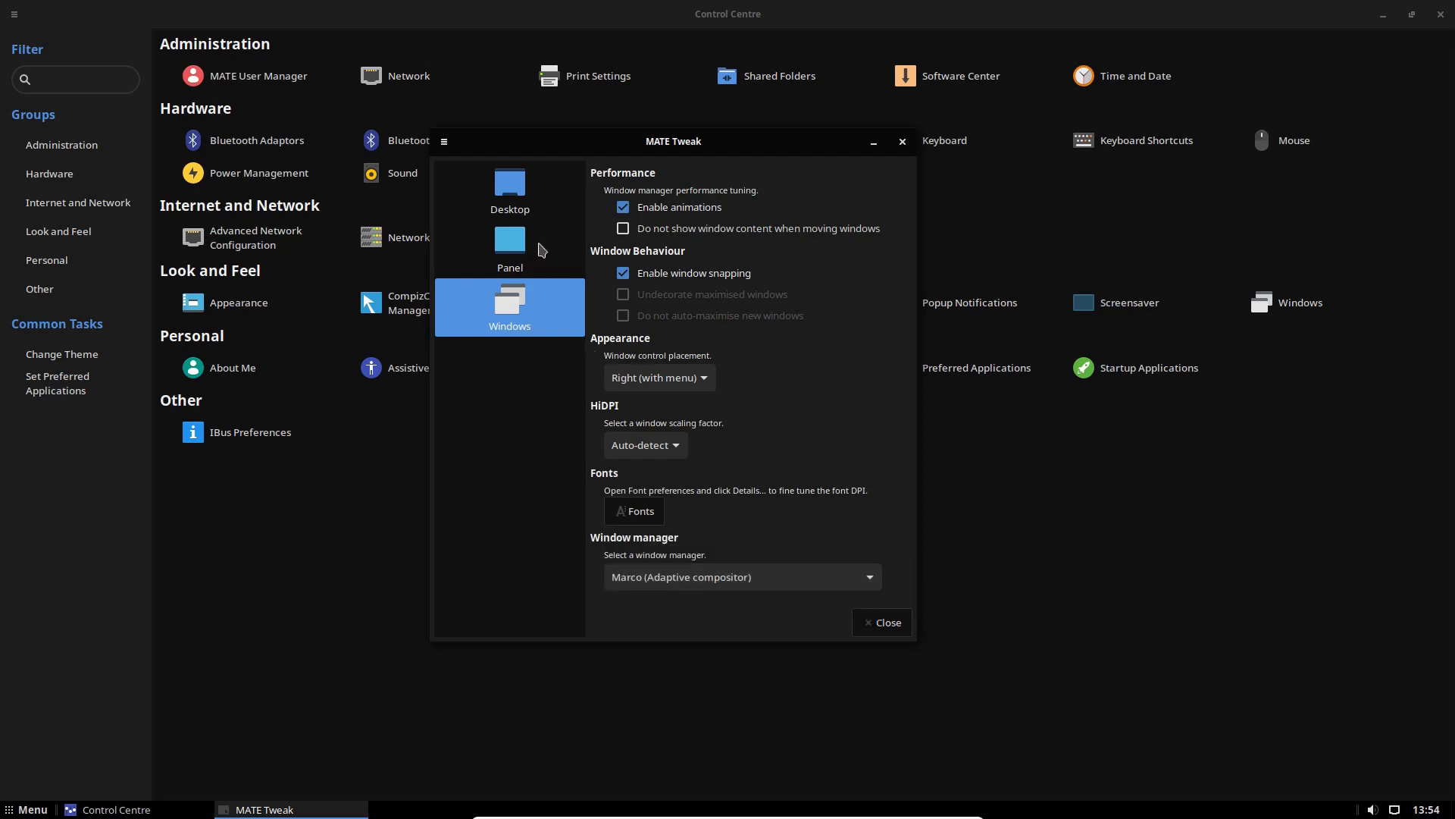
{"action": "left_click", "coordinate": [883, 629]}
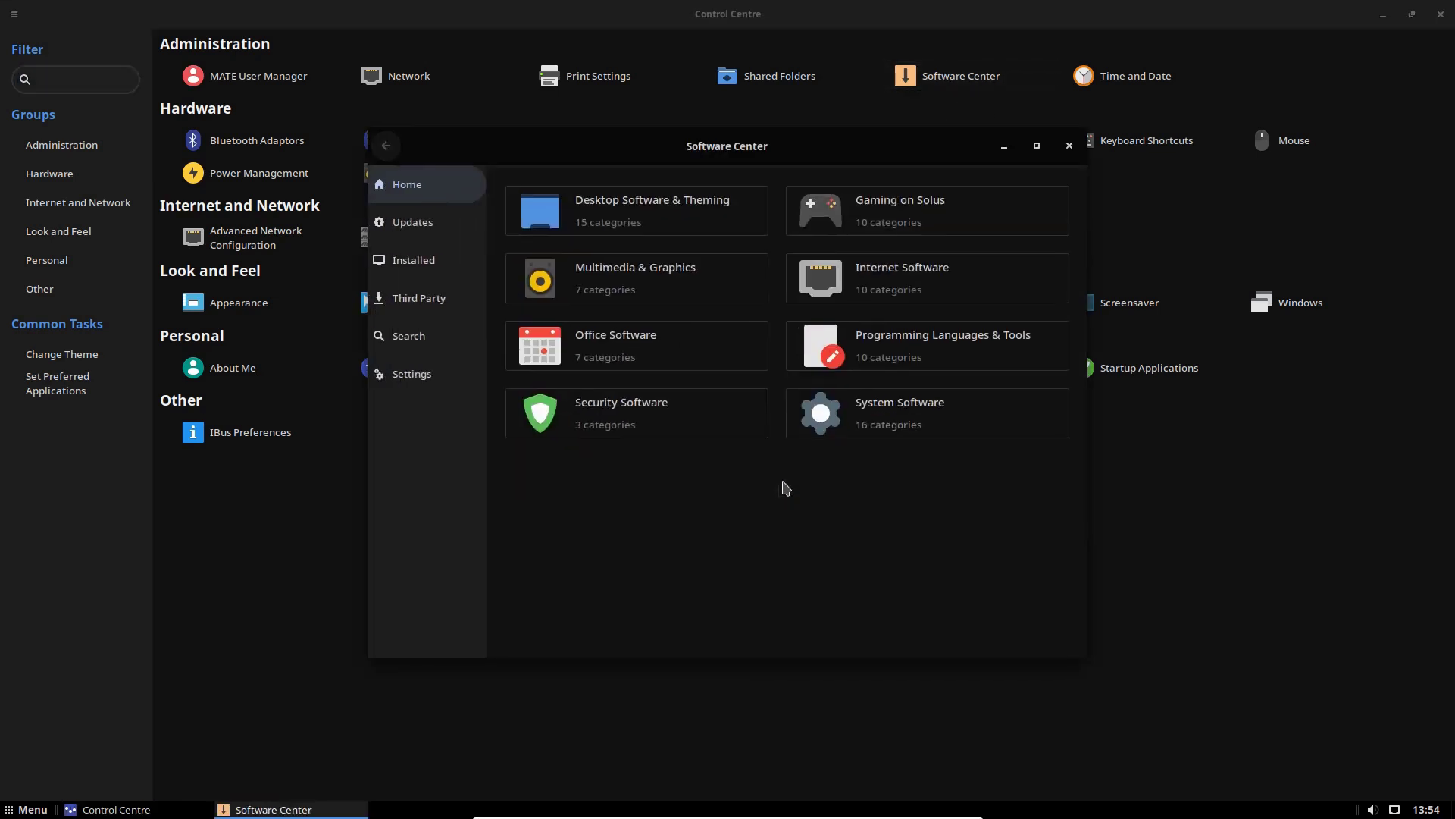
Maximize the Software Center and look through its Updates, Installed and Third Party pages
{"action": "left_click_drag", "start_coordinate": [809, 1], "coordinate": [809, 0]}
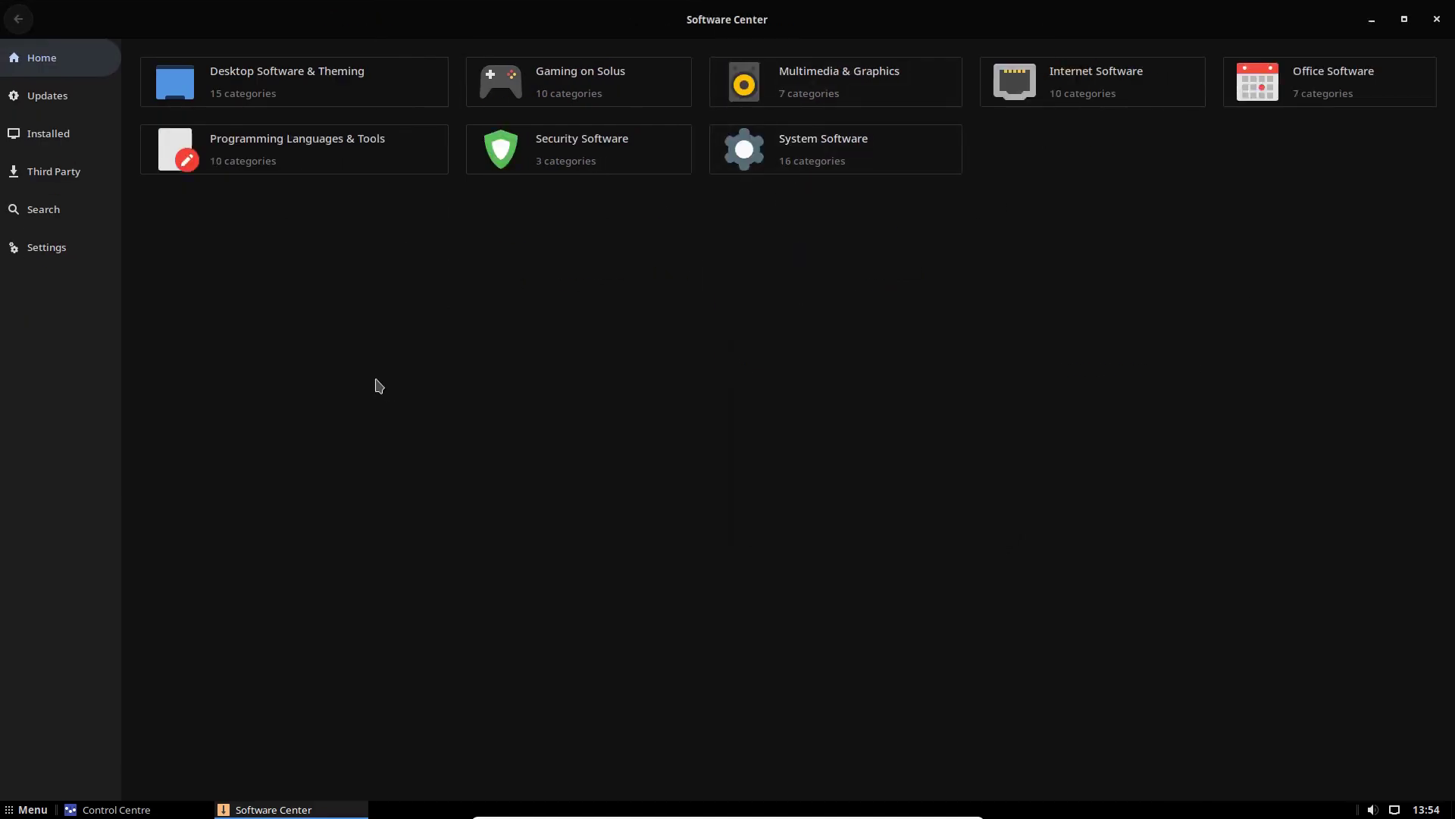
{"action": "left_click", "coordinate": [45, 98]}
{"action": "left_click", "coordinate": [47, 134]}
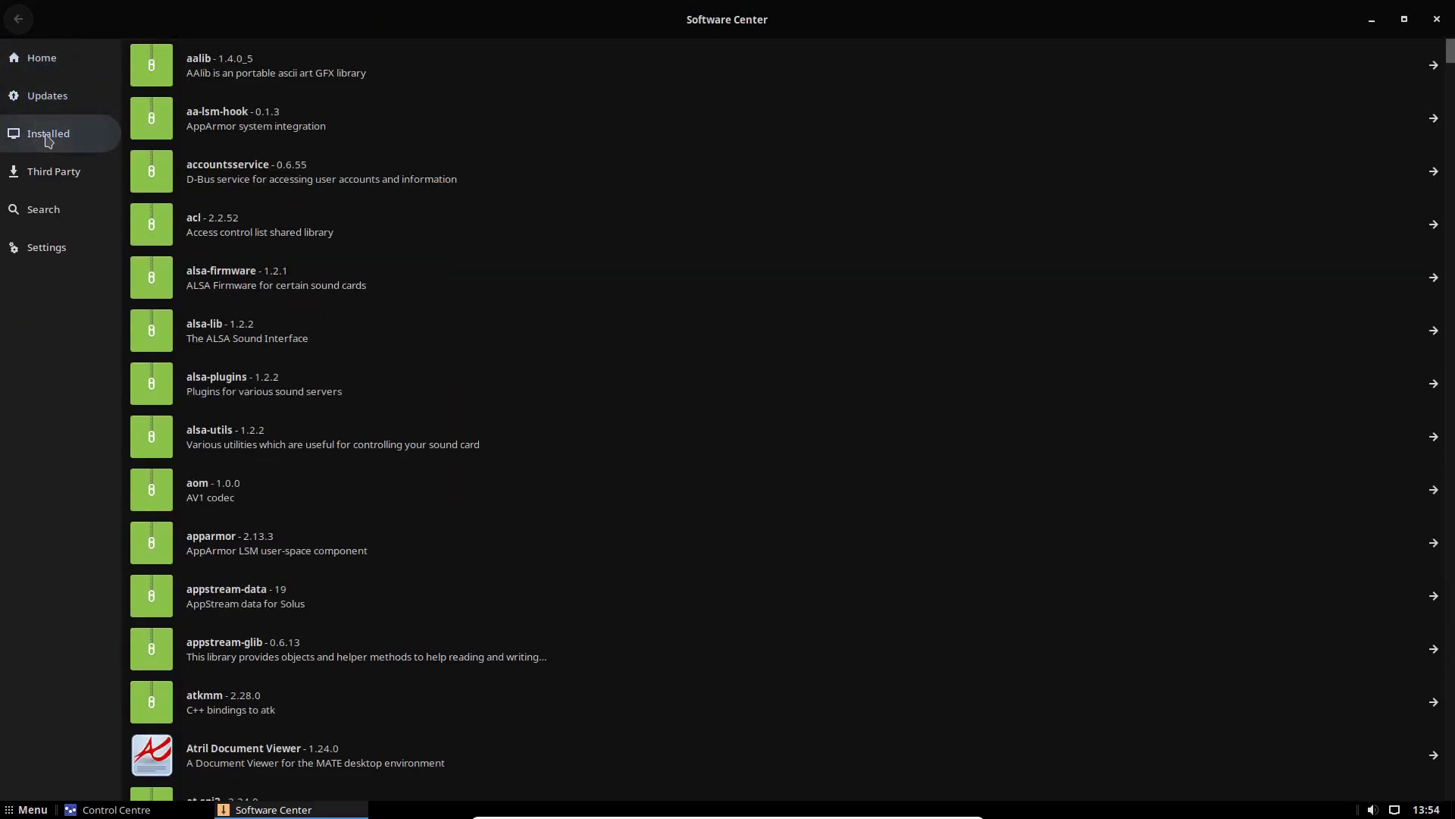
{"action": "scroll", "coordinate": [357, 417], "scroll_direction": "down", "scroll_amount": 15}
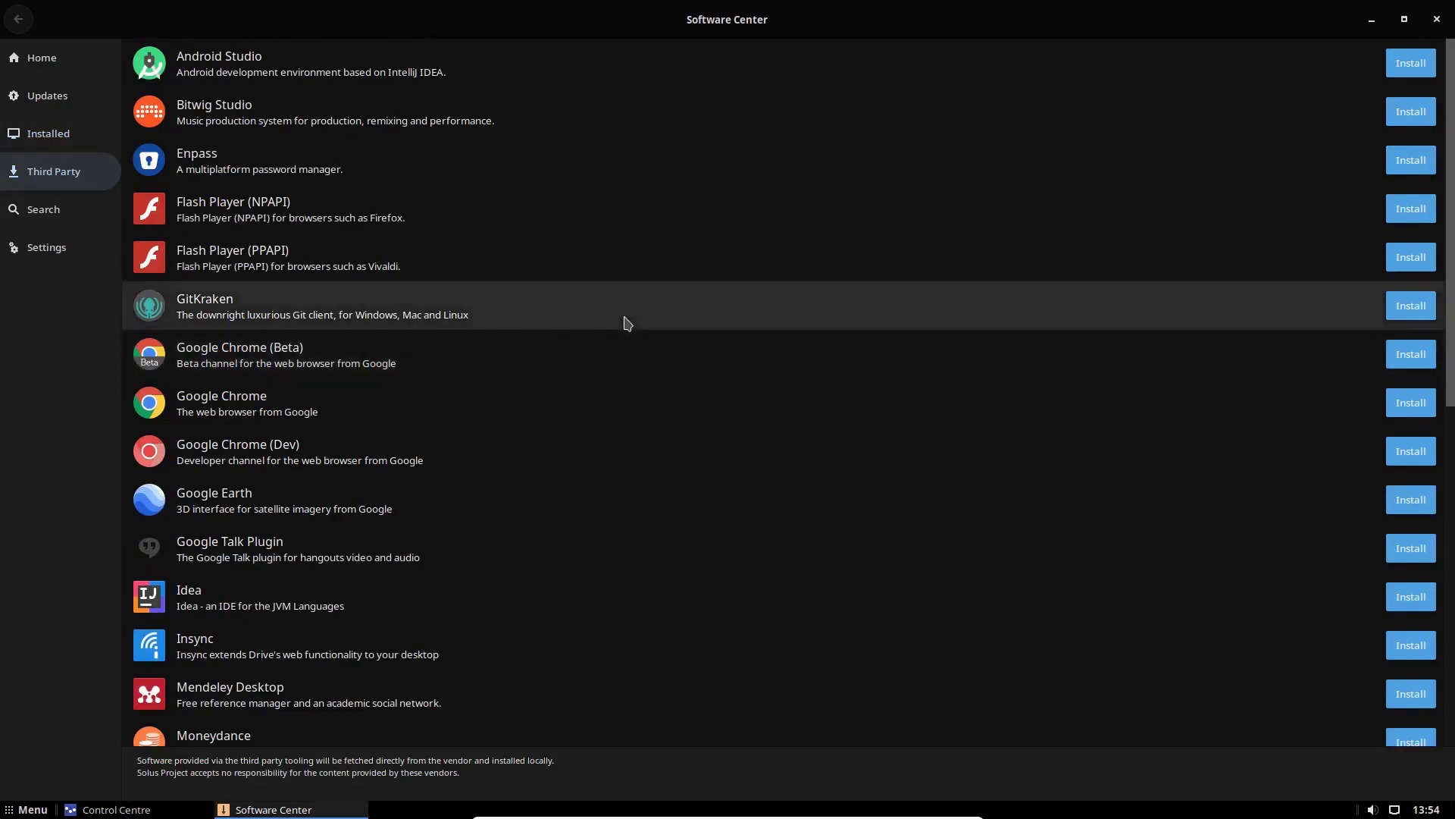
Look through the Third Party software list and the Search, Settings and Home pages, and close the Software Center
{"action": "scroll", "coordinate": [627, 321], "scroll_direction": "down", "scroll_amount": 10}
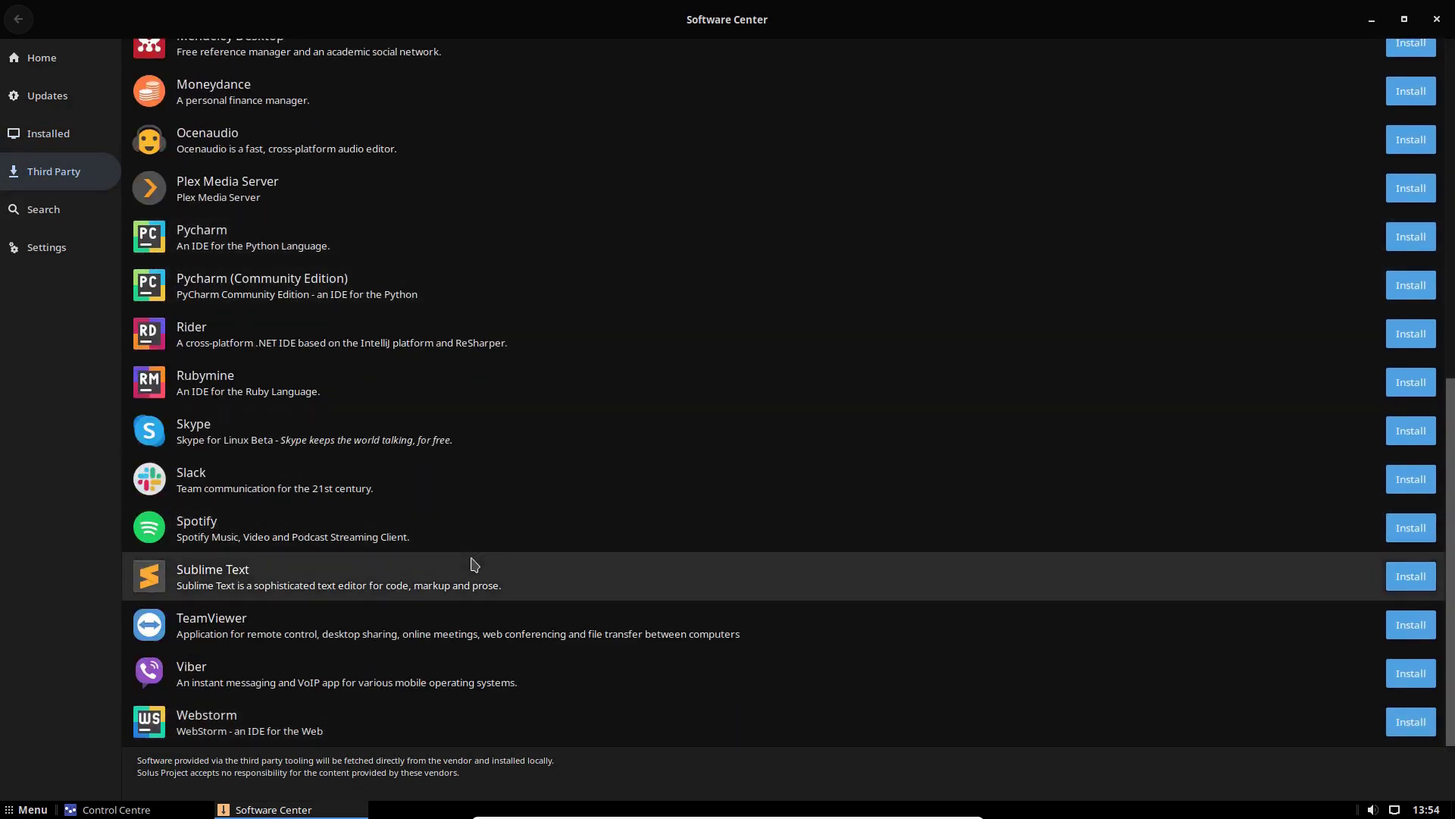
{"action": "scroll", "coordinate": [474, 558], "scroll_direction": "up", "scroll_amount": 10}
{"action": "left_click", "coordinate": [49, 214]}
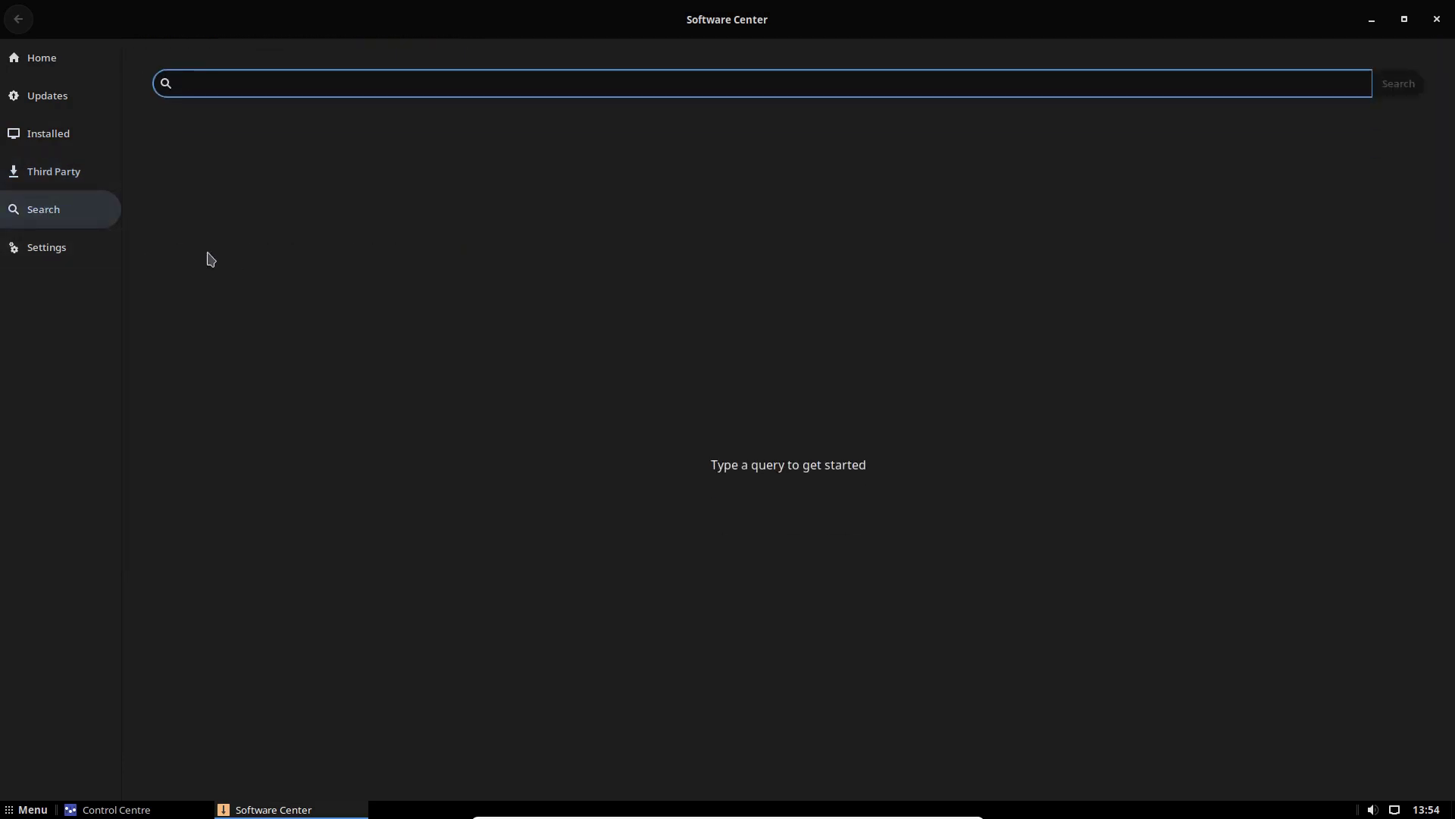
{"action": "left_click", "coordinate": [37, 250]}
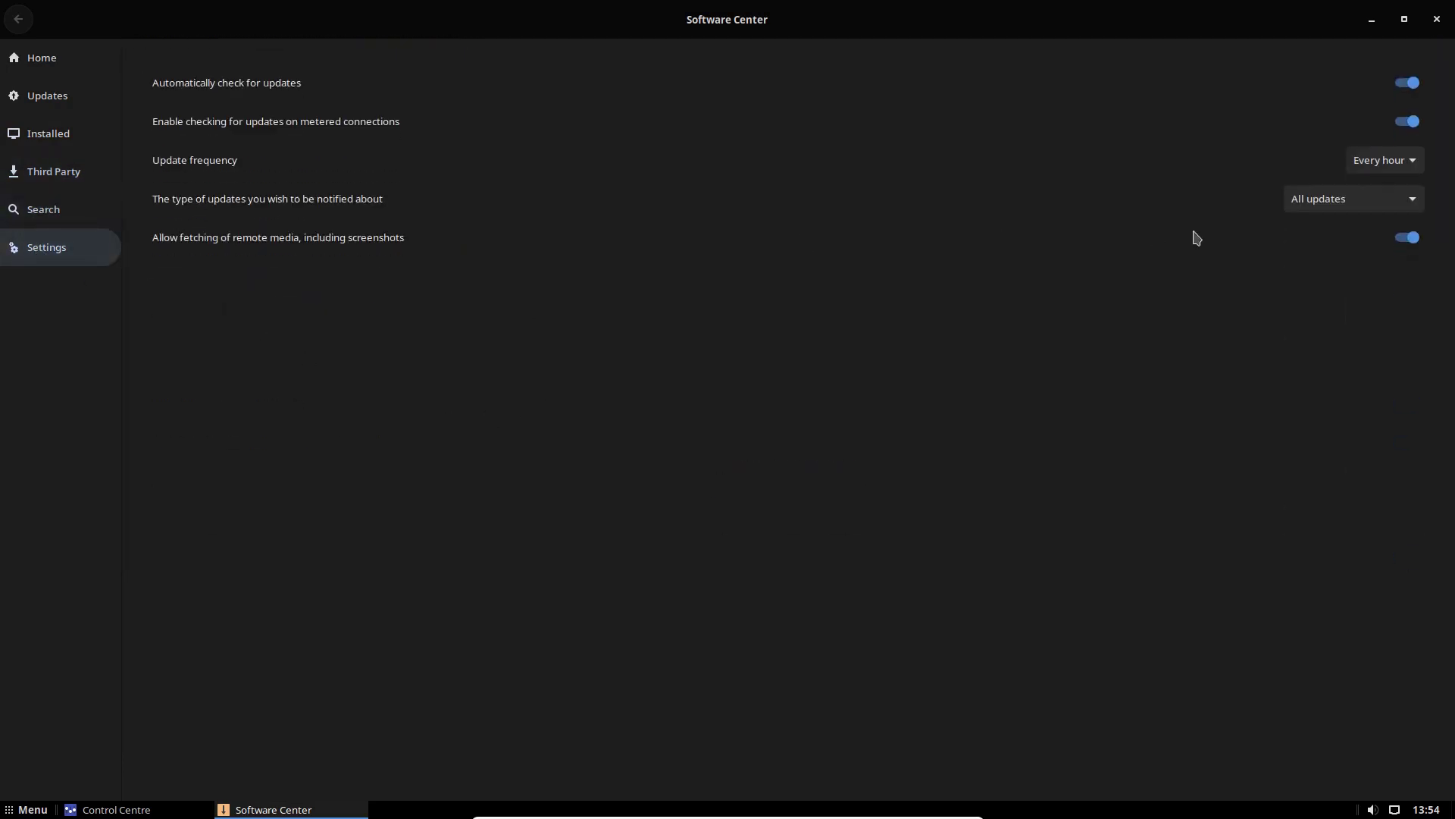
{"action": "left_click", "coordinate": [47, 61]}
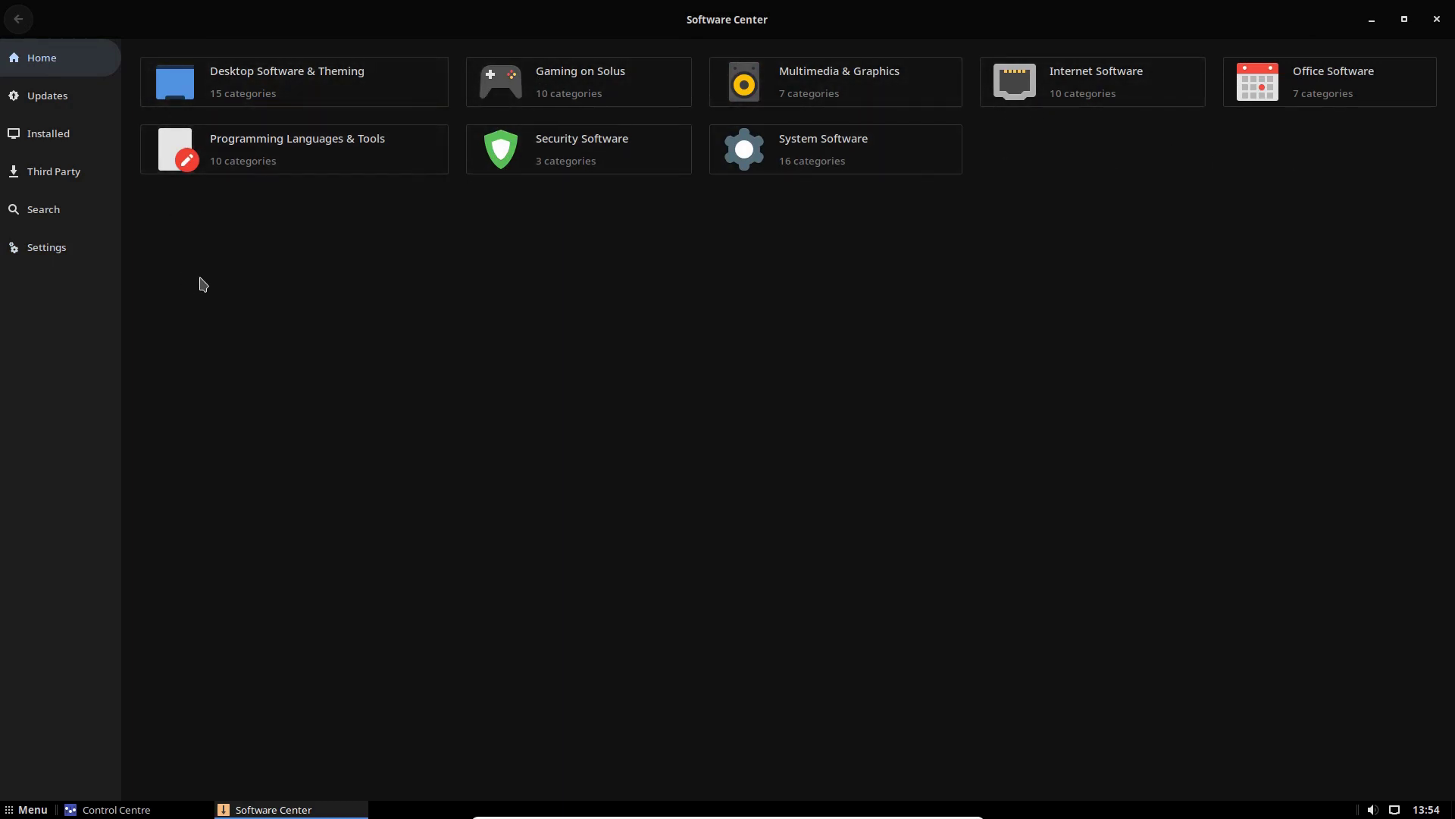
{"action": "left_click", "coordinate": [1438, 21]}
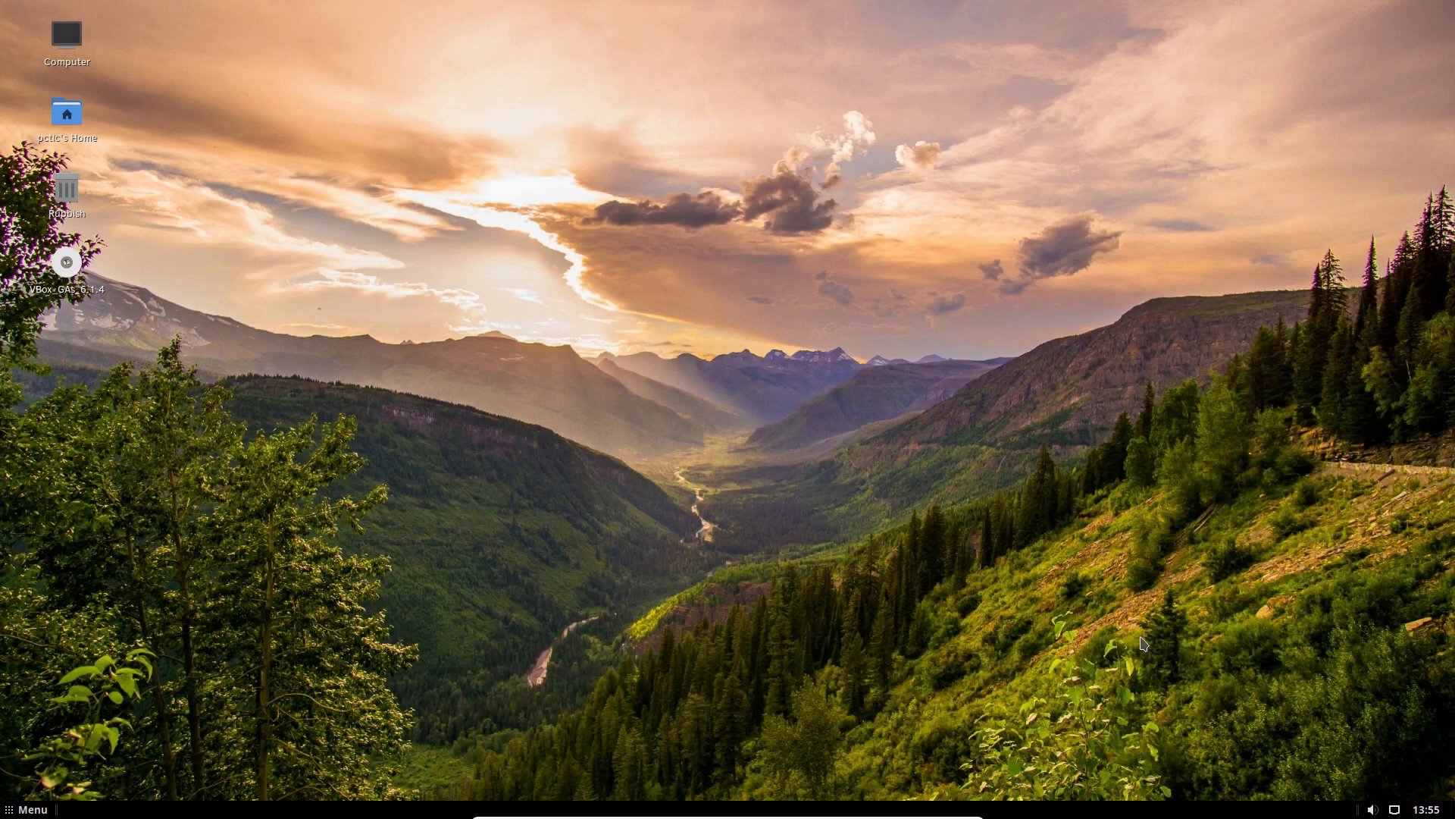
View the Caja file manager's About information from the home folder, and look at the desktop backgrounds in Appearance Preferences before closing it
{"action": "double_click", "coordinate": [67, 114]}
{"action": "left_click", "coordinate": [653, 223]}
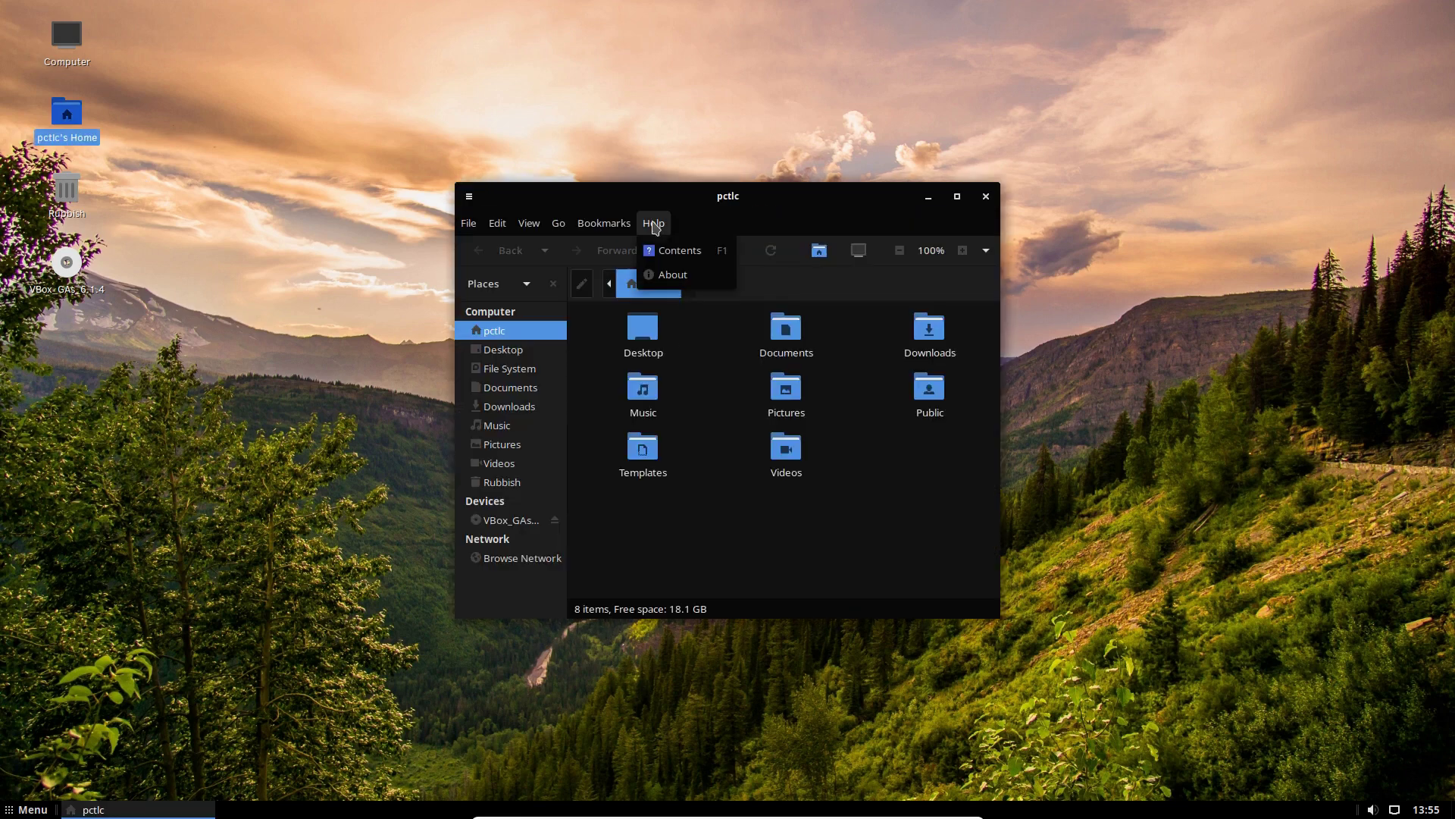
{"action": "left_click", "coordinate": [673, 274]}
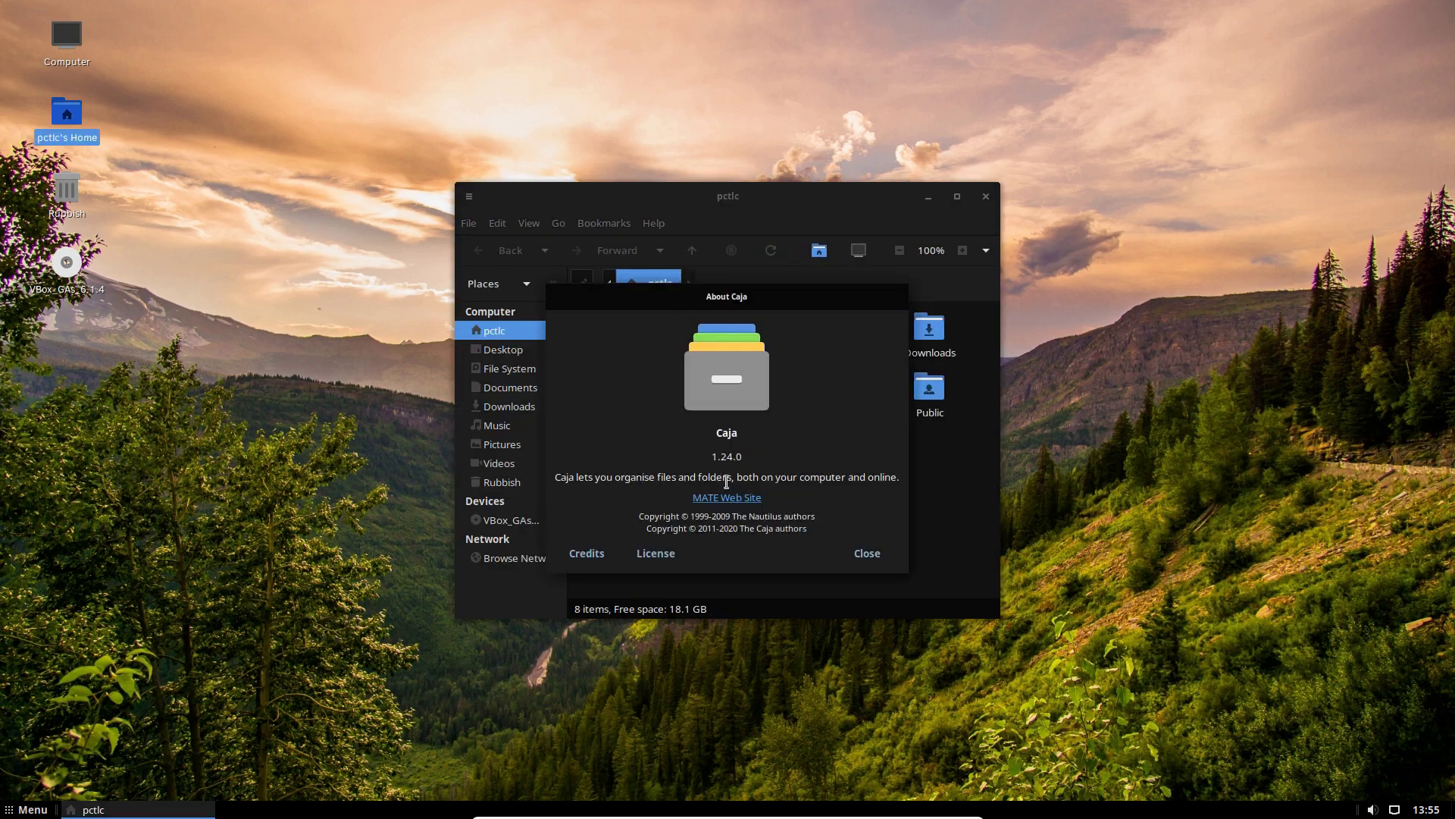
{"action": "left_click", "coordinate": [864, 554]}
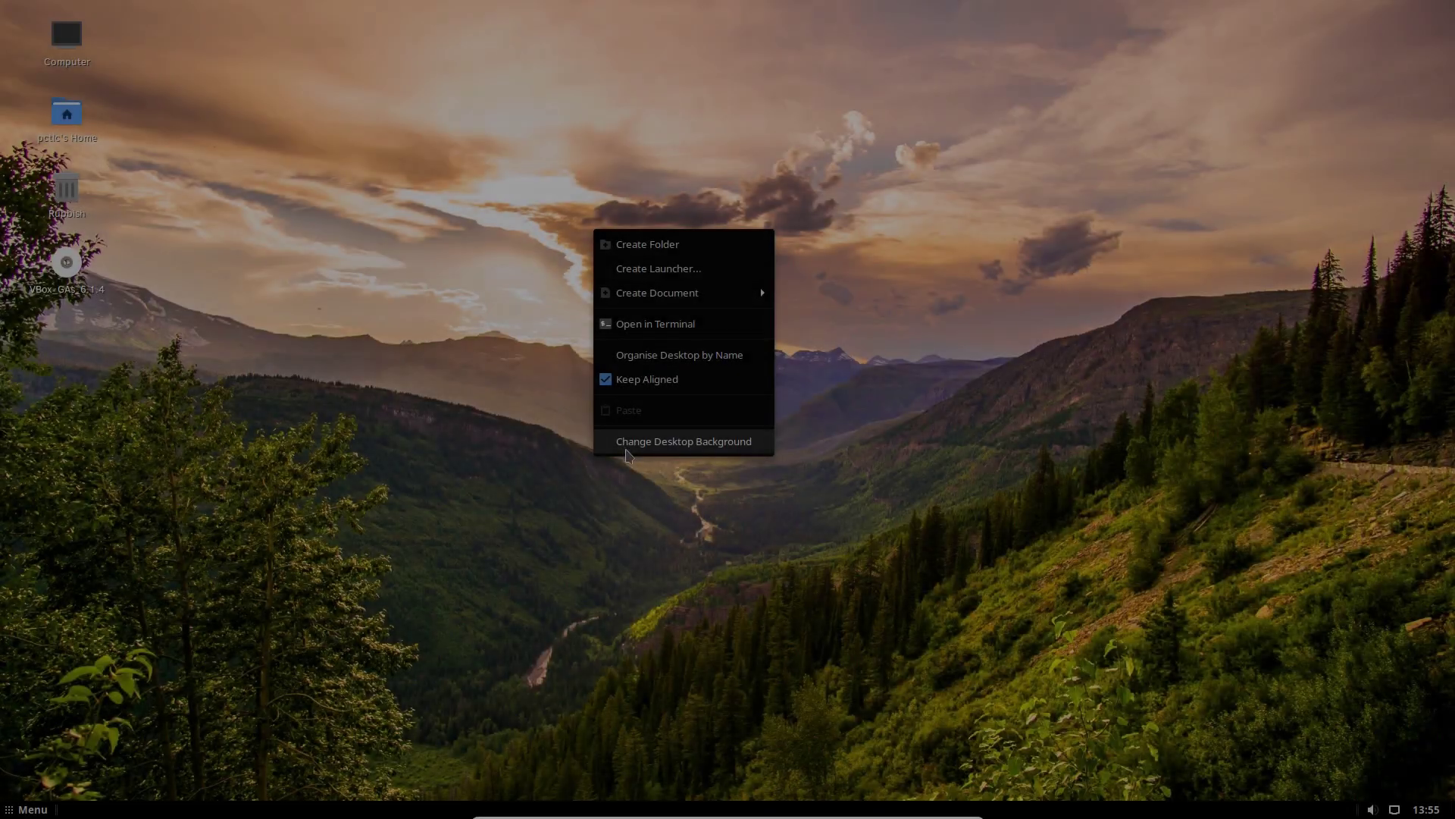
{"action": "left_click", "coordinate": [626, 447]}
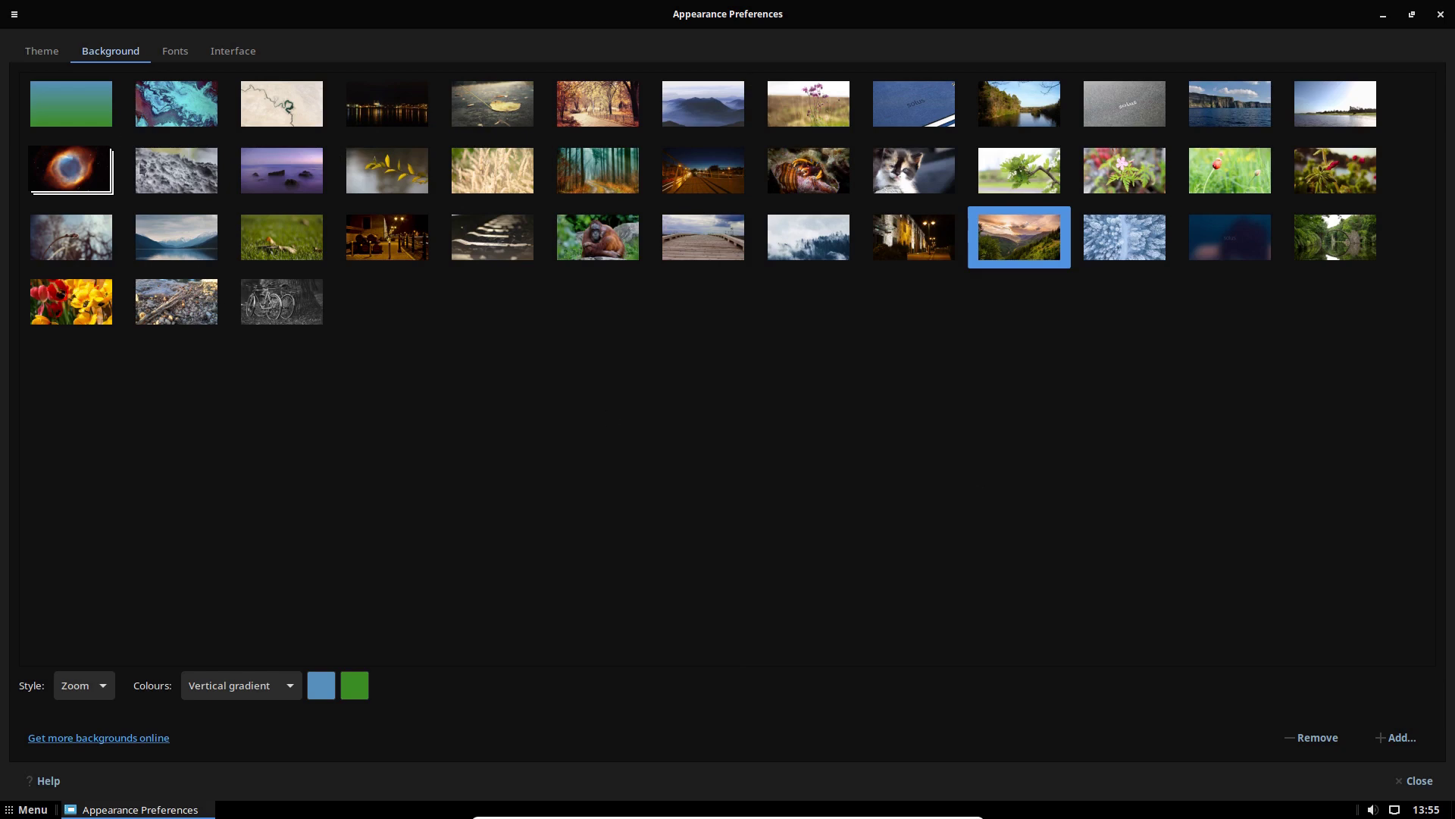
{"action": "left_click", "coordinate": [1418, 781]}
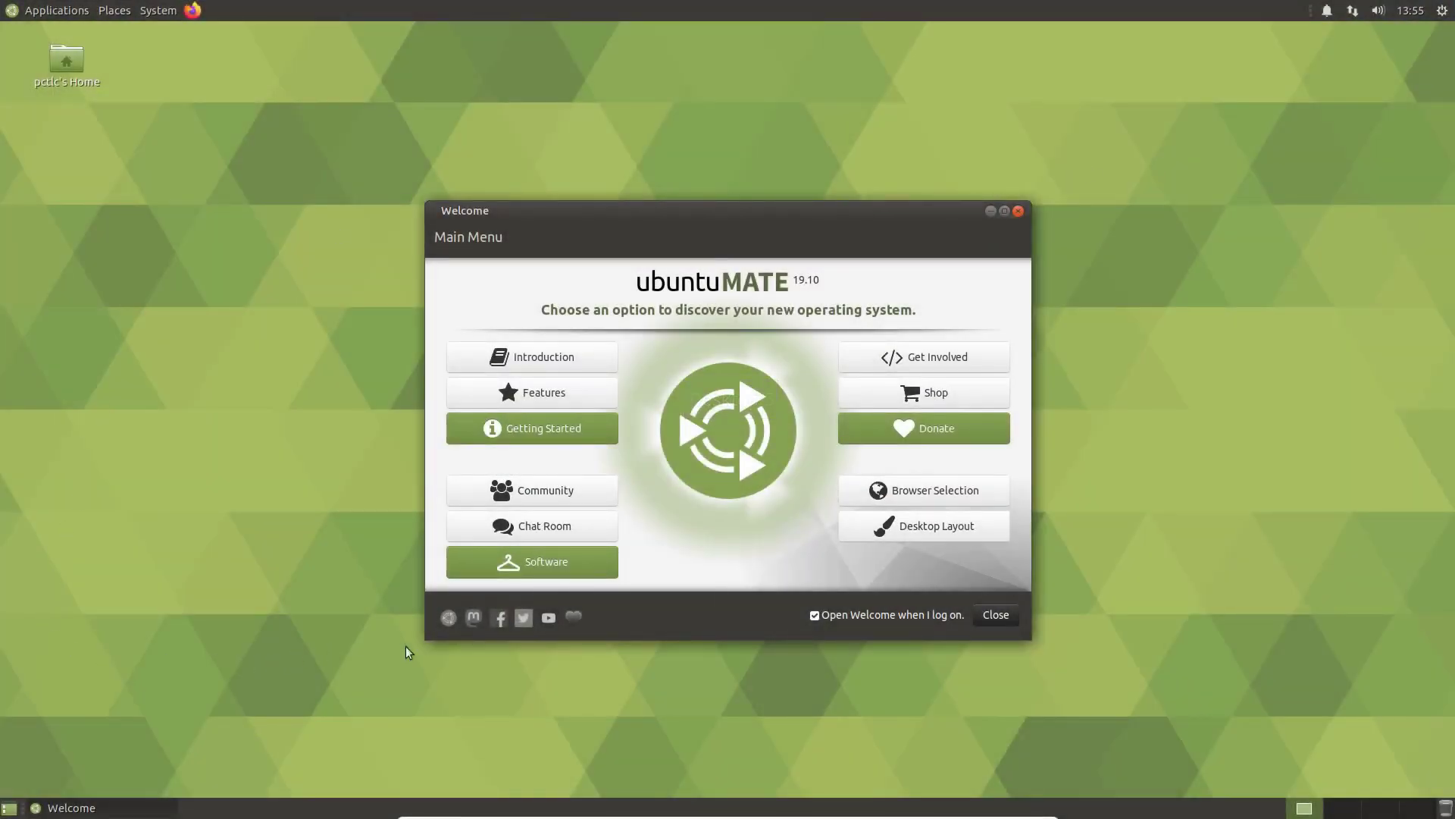
Close the Welcome screen on the Ubuntu MATE desktop and open the Control Centre
{"action": "left_click", "coordinate": [995, 615]}
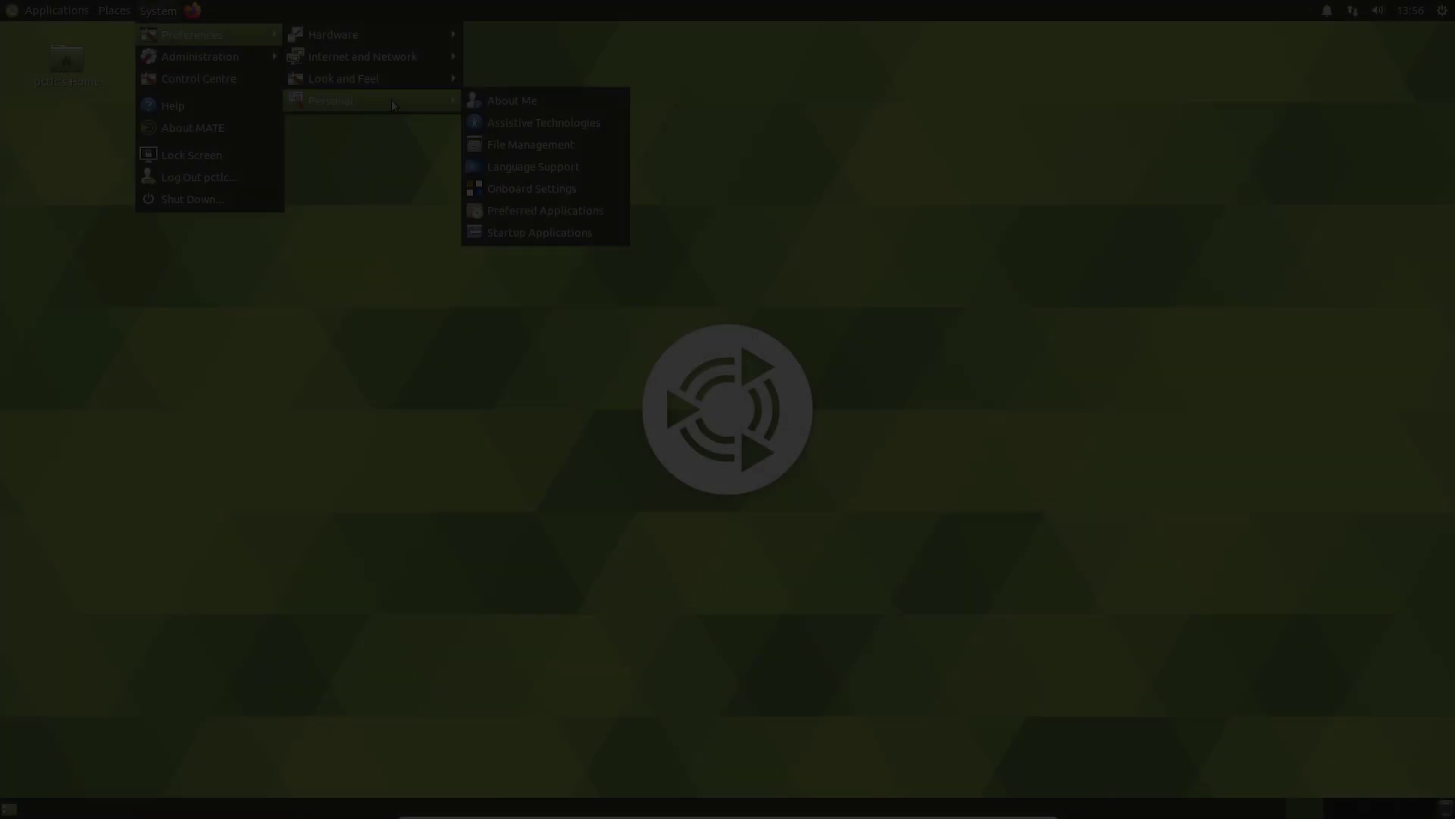
{"action": "left_click", "coordinate": [154, 11]}
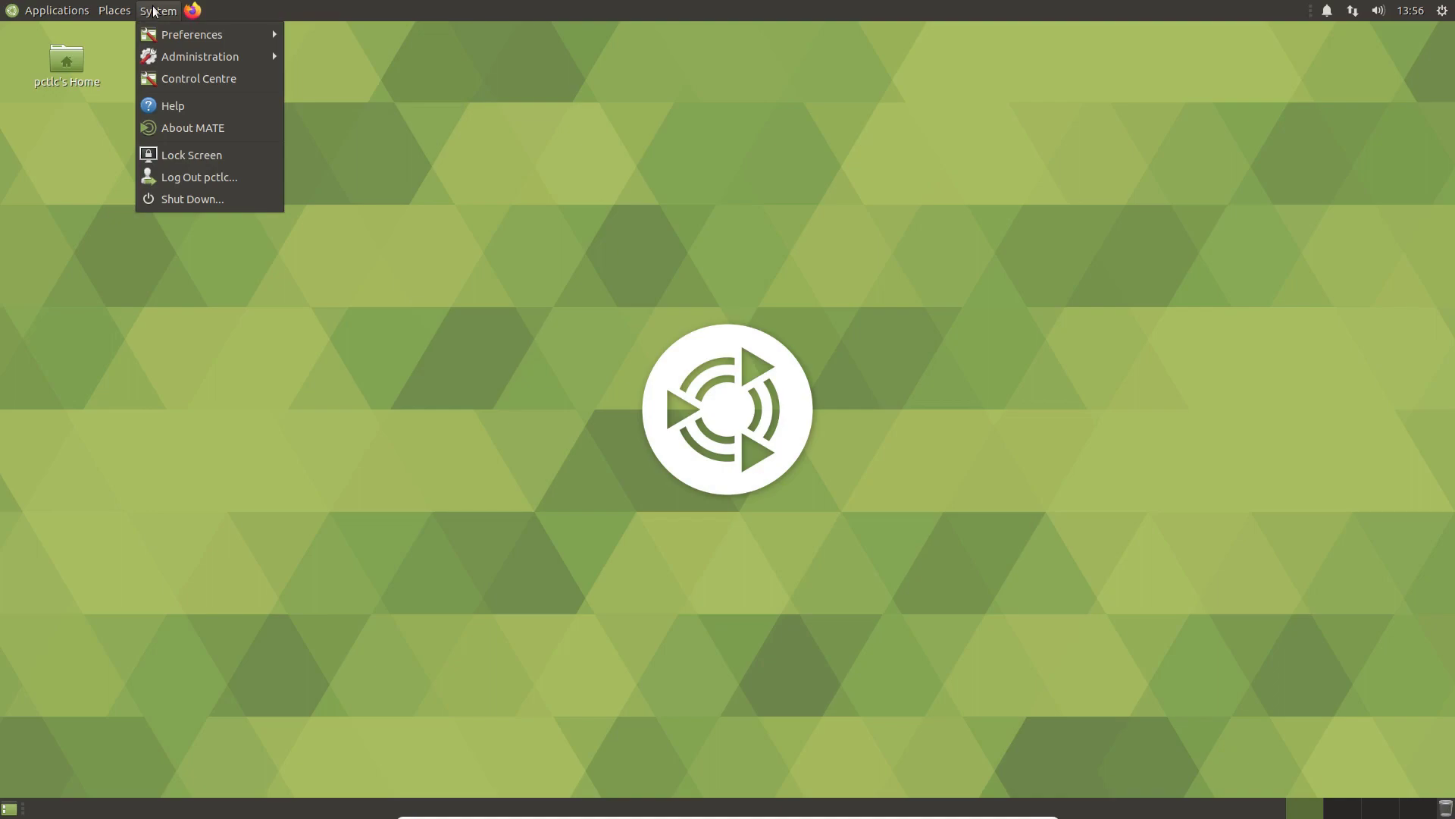
{"action": "left_click", "coordinate": [179, 77]}
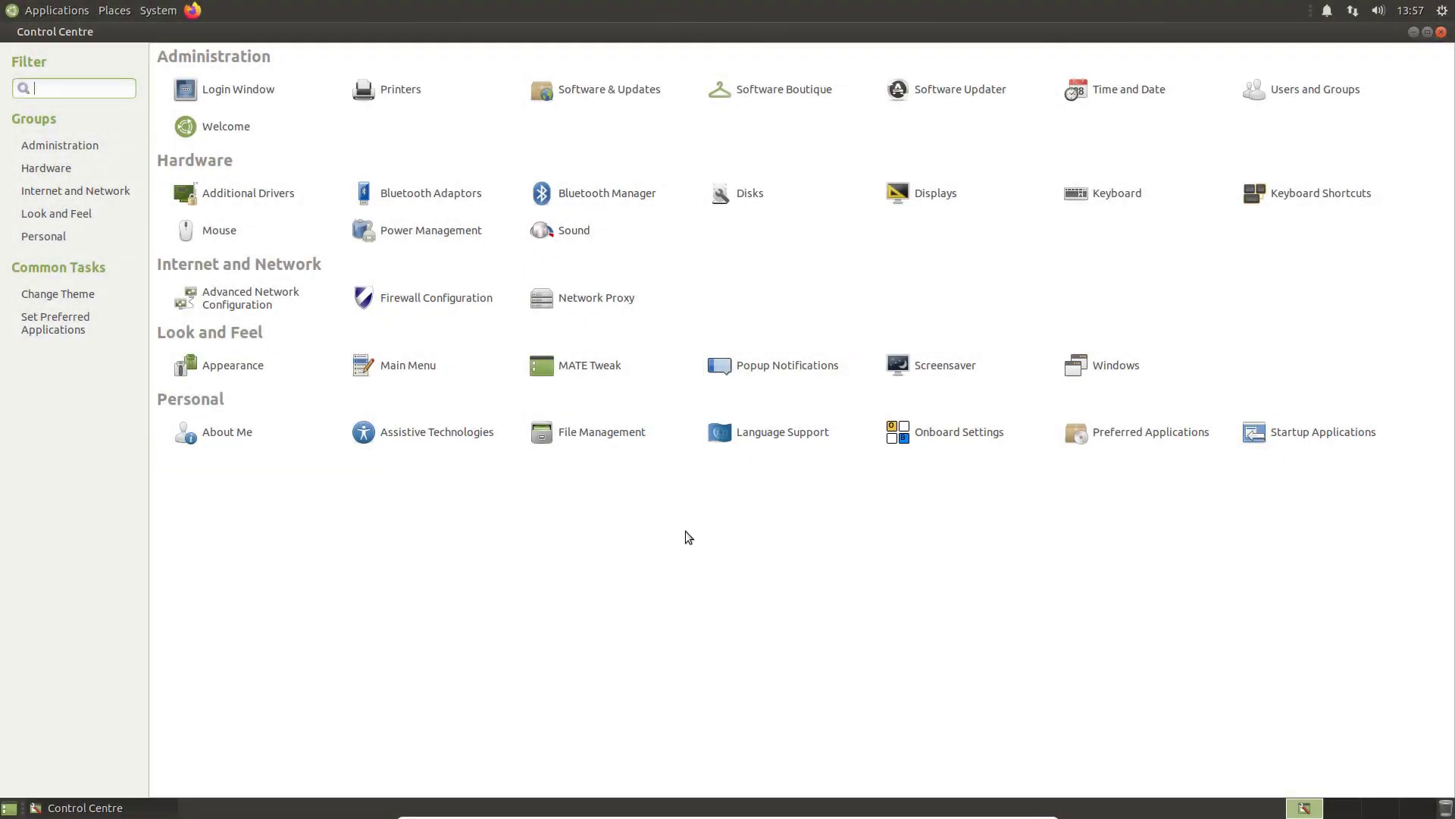
Open MATE Tweak and view the available panel layouts in its Panel settings, keeping the Traditional layout
{"action": "left_click", "coordinate": [578, 371]}
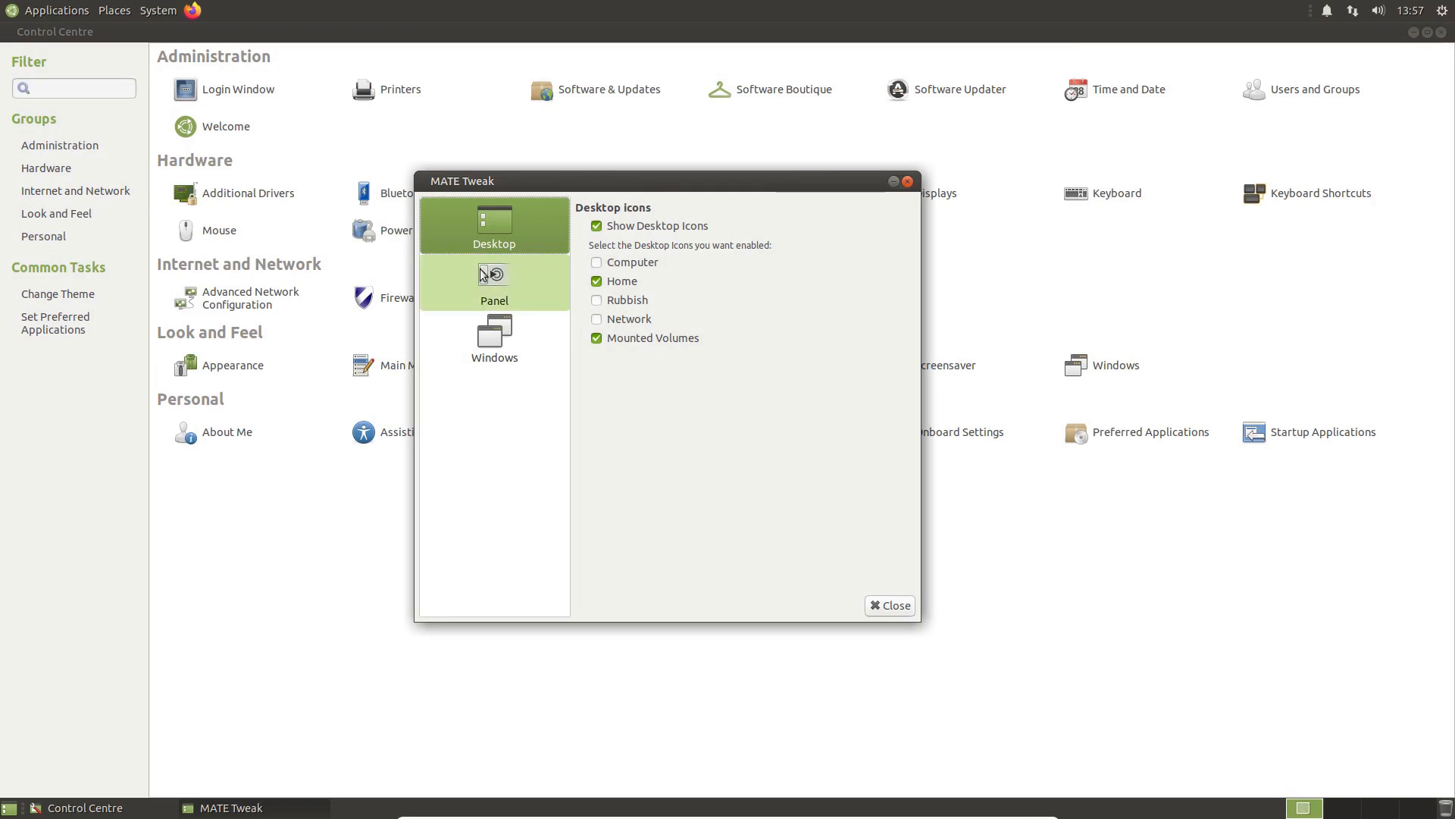
{"action": "left_click", "coordinate": [514, 303]}
{"action": "left_click", "coordinate": [643, 256]}
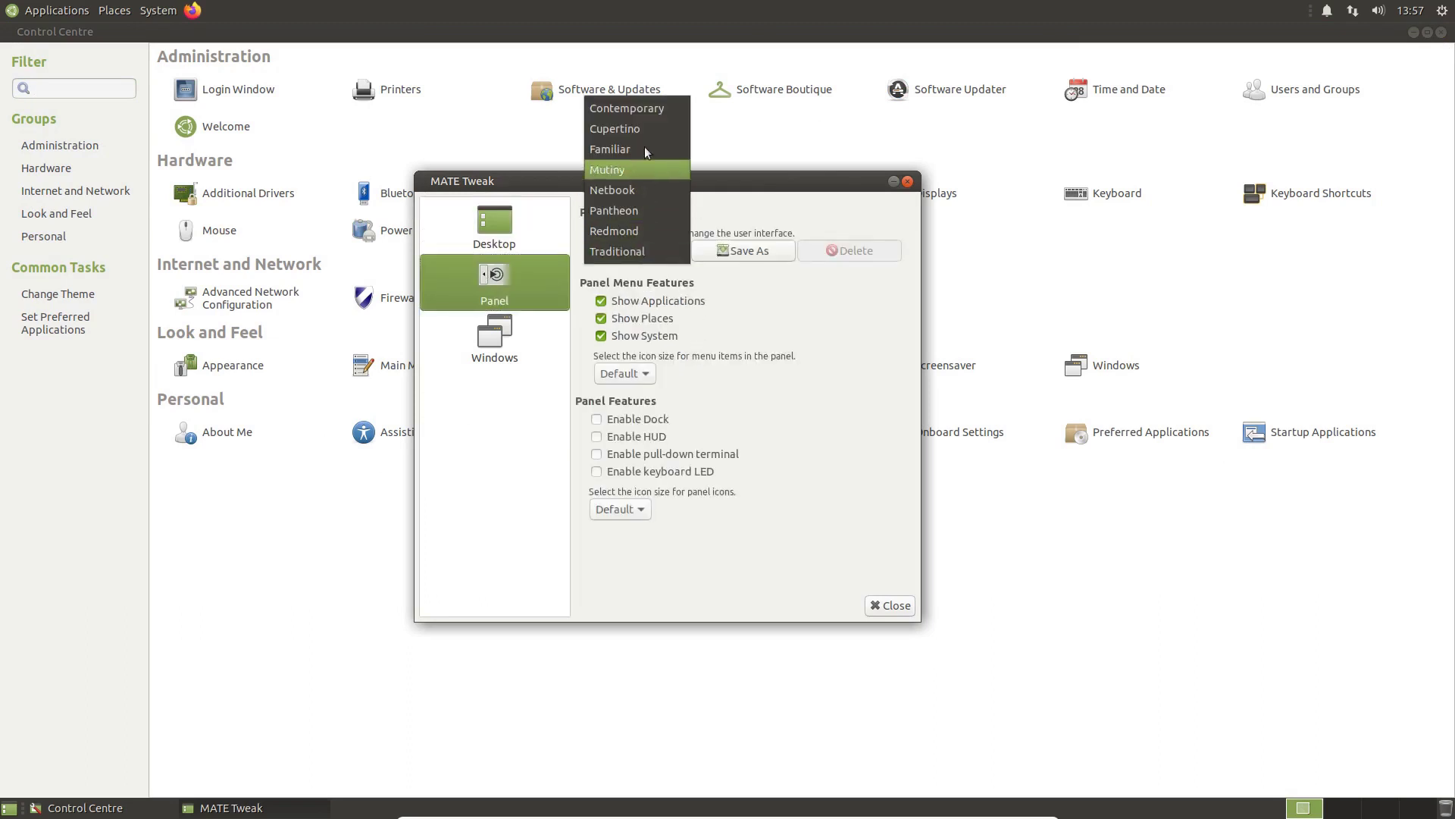
{"action": "left_click", "coordinate": [802, 297]}
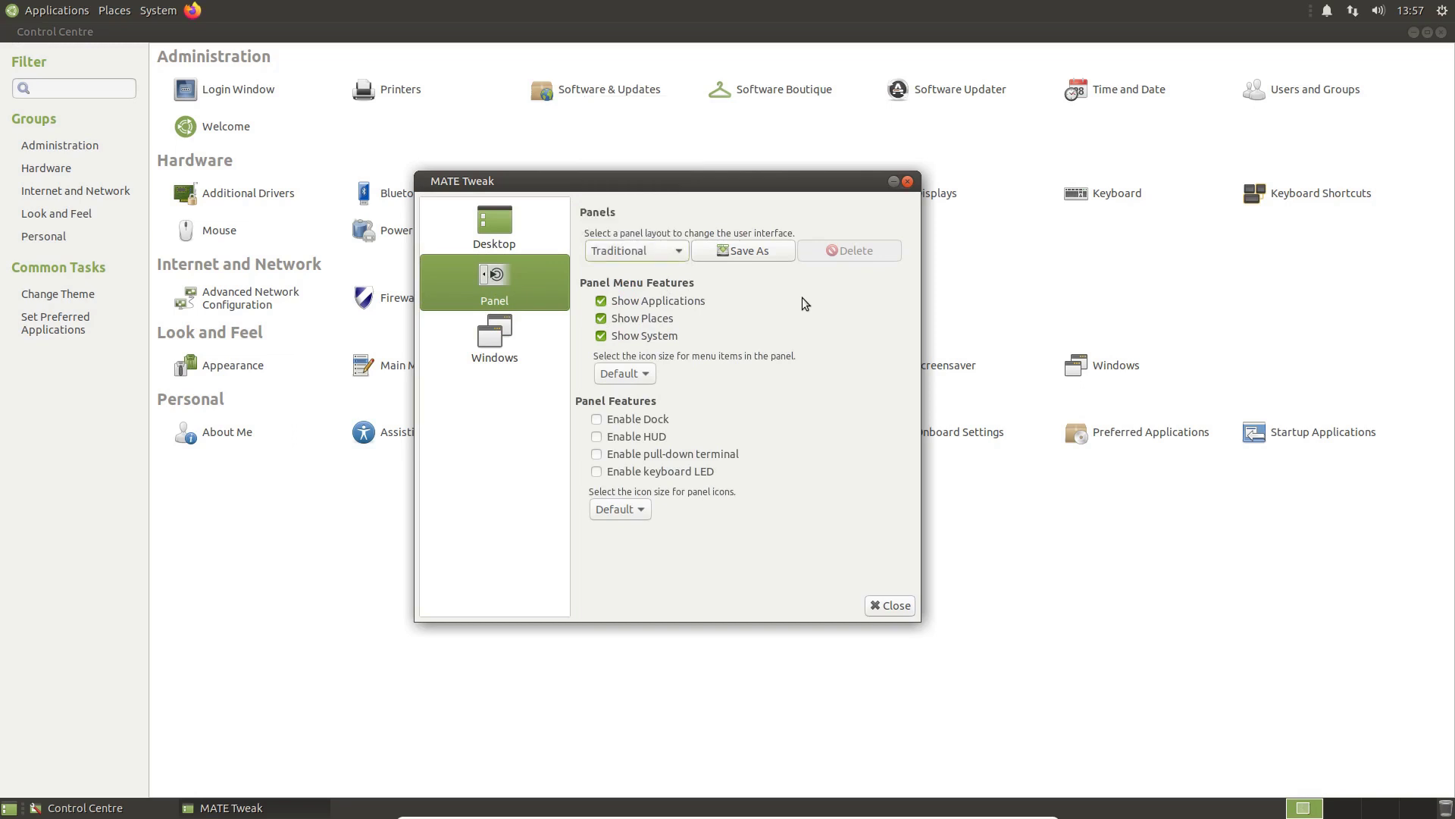
Try the dock and HUD options among MATE Tweak's panel features
{"action": "left_click", "coordinate": [597, 419]}
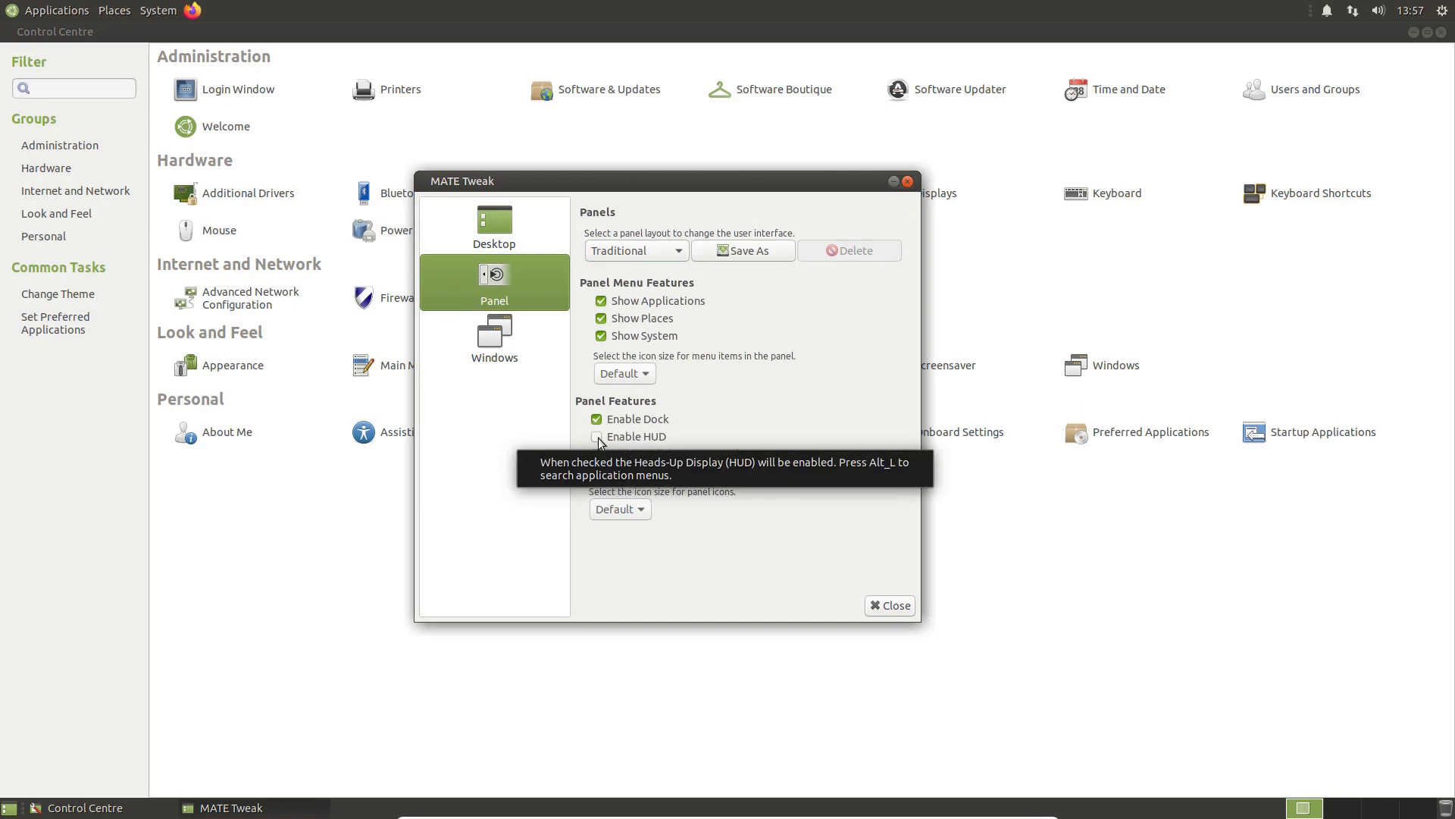
{"action": "left_click", "coordinate": [598, 437]}
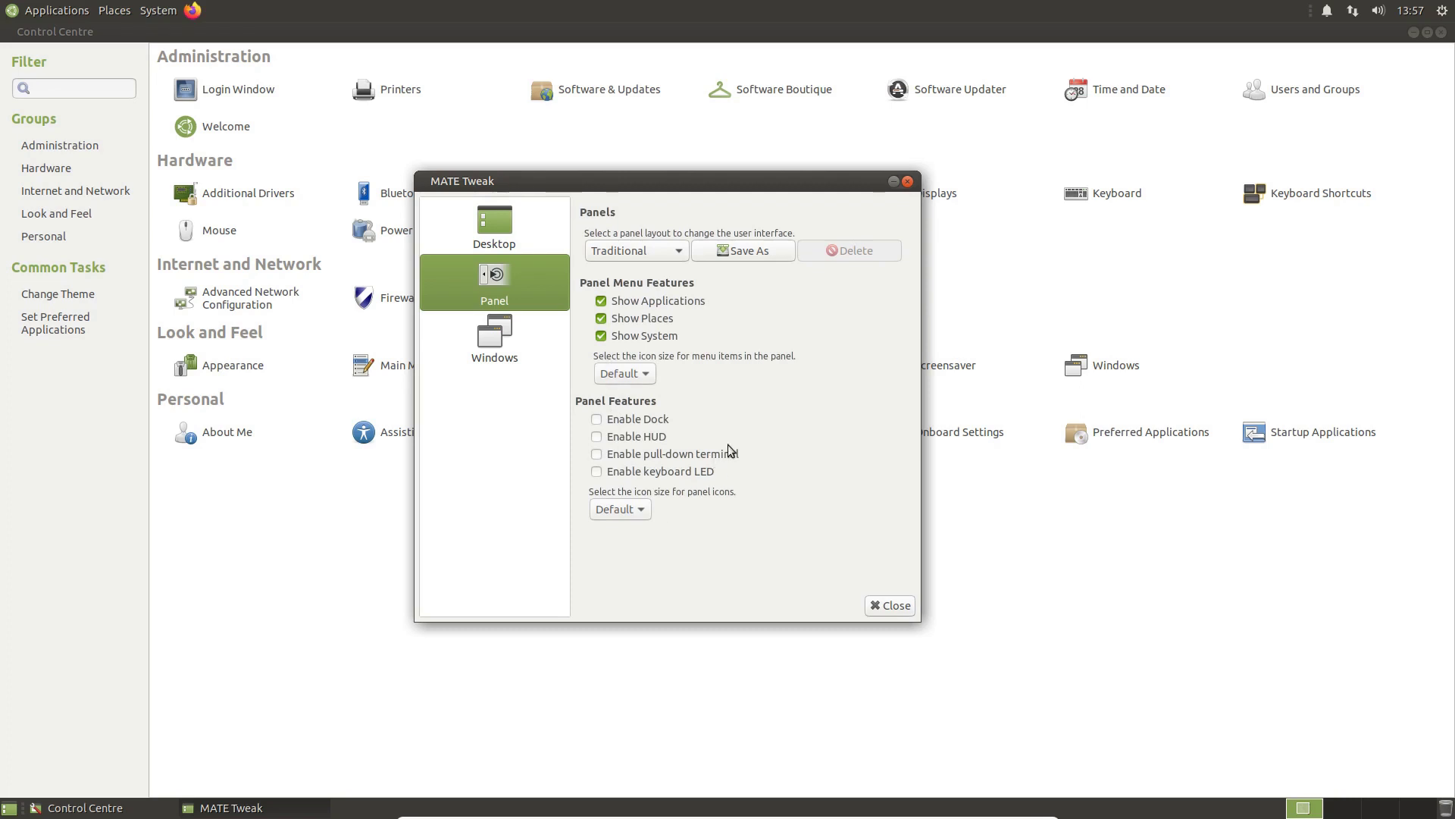
View the window behaviour, scaling and window manager options in MATE Tweak's Windows settings, and close MATE Tweak
{"action": "left_click", "coordinate": [494, 338]}
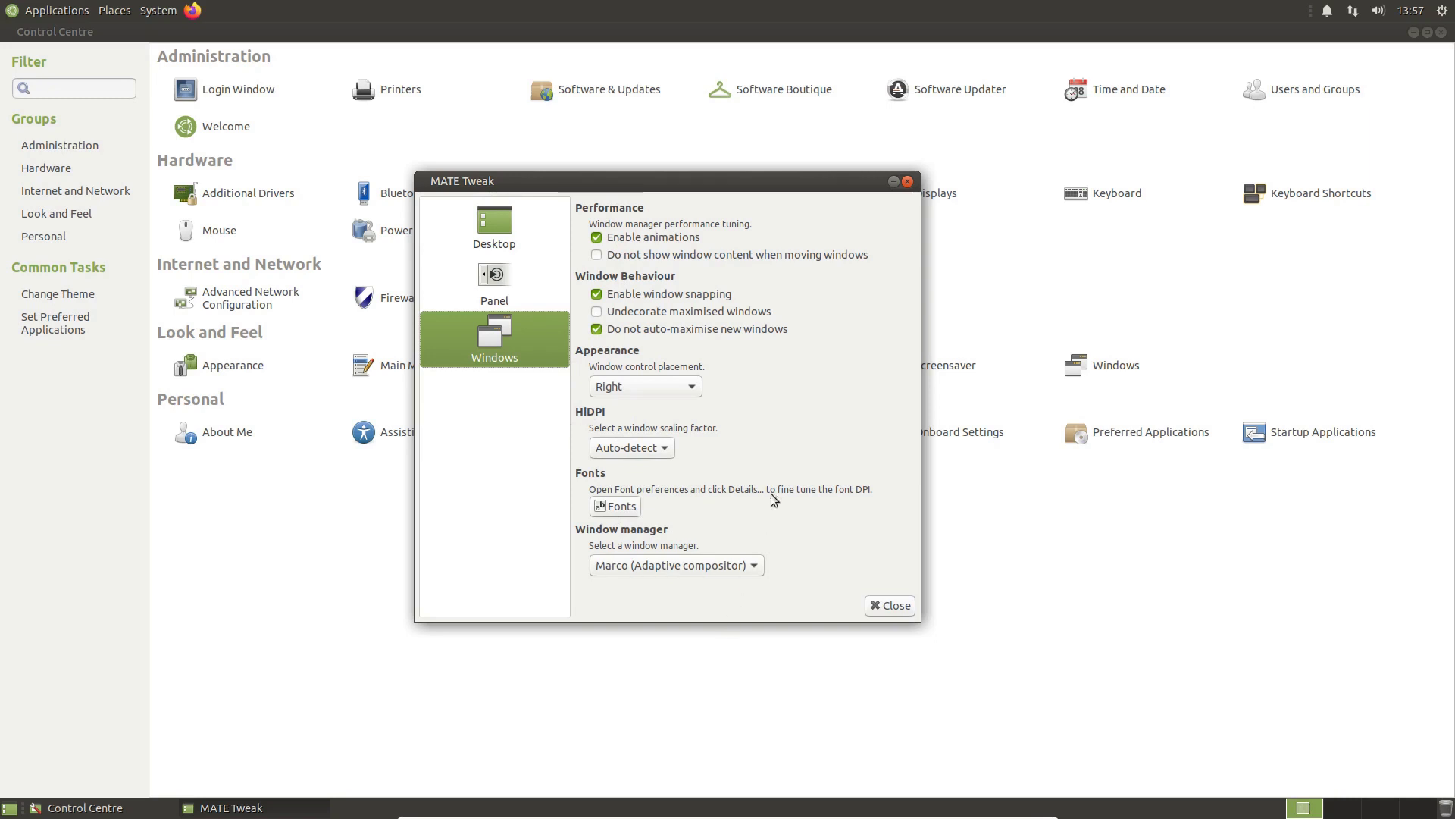
{"action": "left_click", "coordinate": [883, 609]}
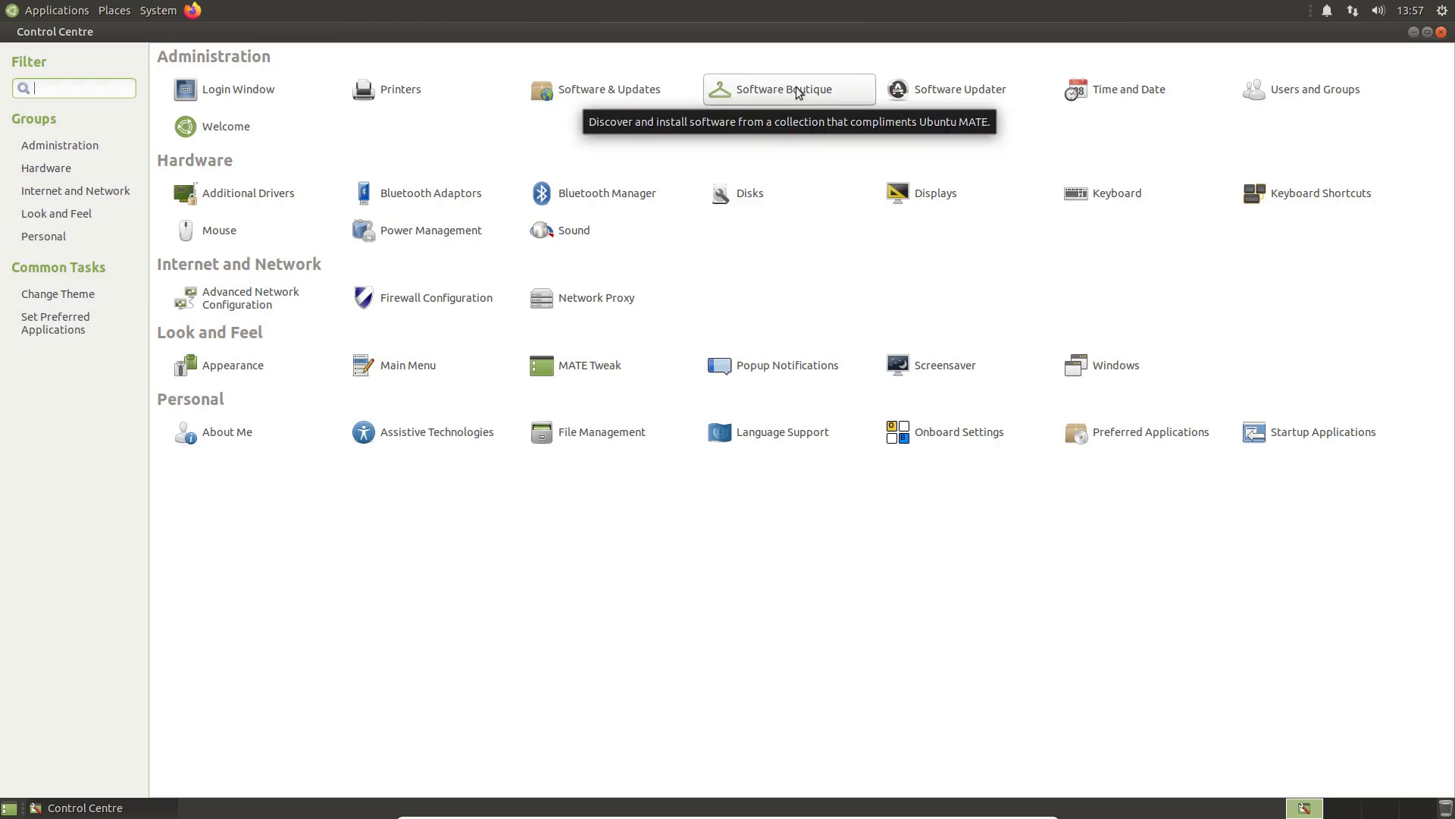
Open the Software Boutique from the Control Centre and browse the applications in its Accessories category
{"action": "left_click", "coordinate": [786, 94]}
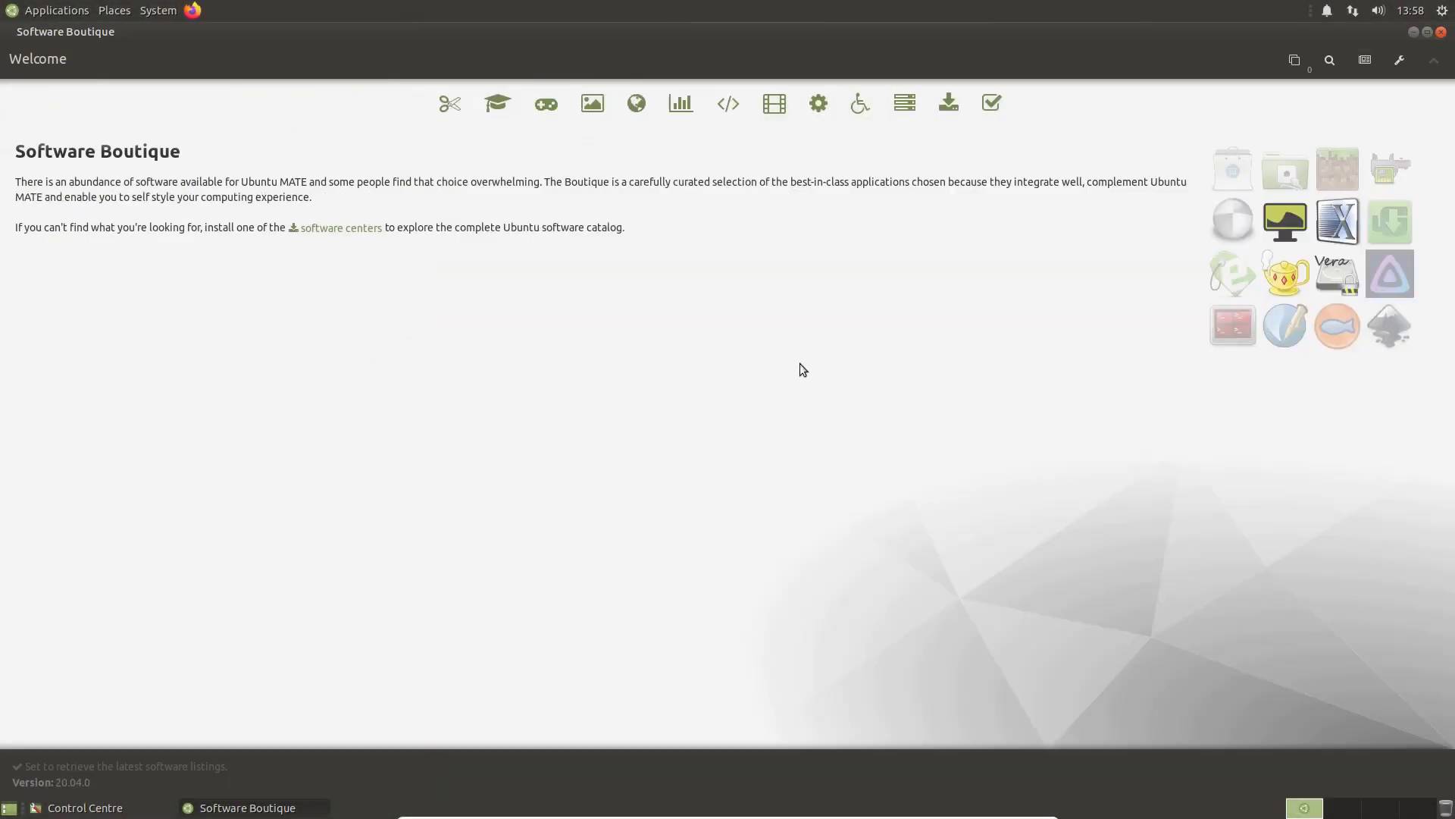
{"action": "left_click", "coordinate": [449, 103]}
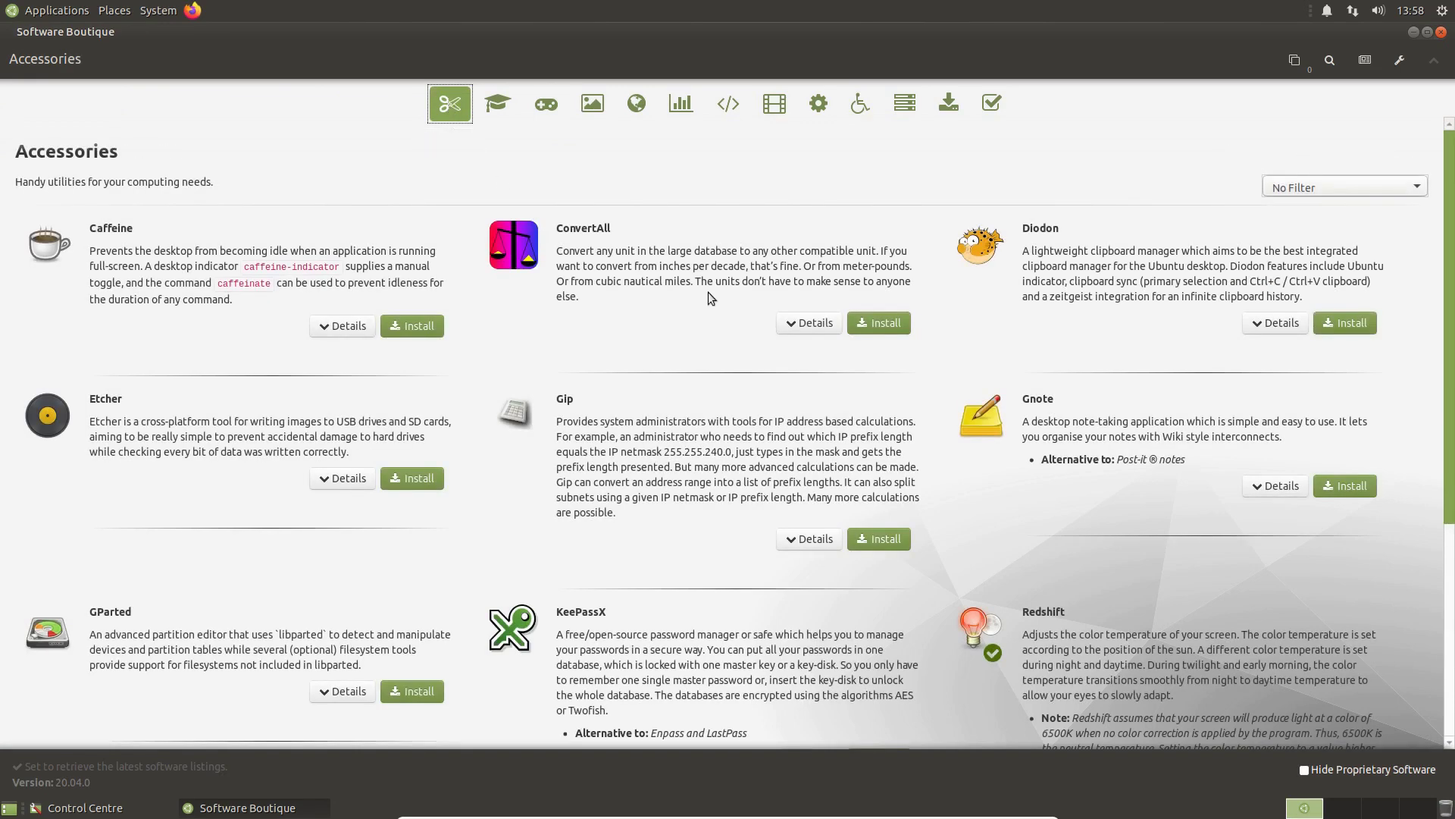
{"action": "scroll", "coordinate": [708, 298], "scroll_direction": "down", "scroll_amount": 2}
{"action": "scroll", "coordinate": [708, 296], "scroll_direction": "down", "scroll_amount": 1}
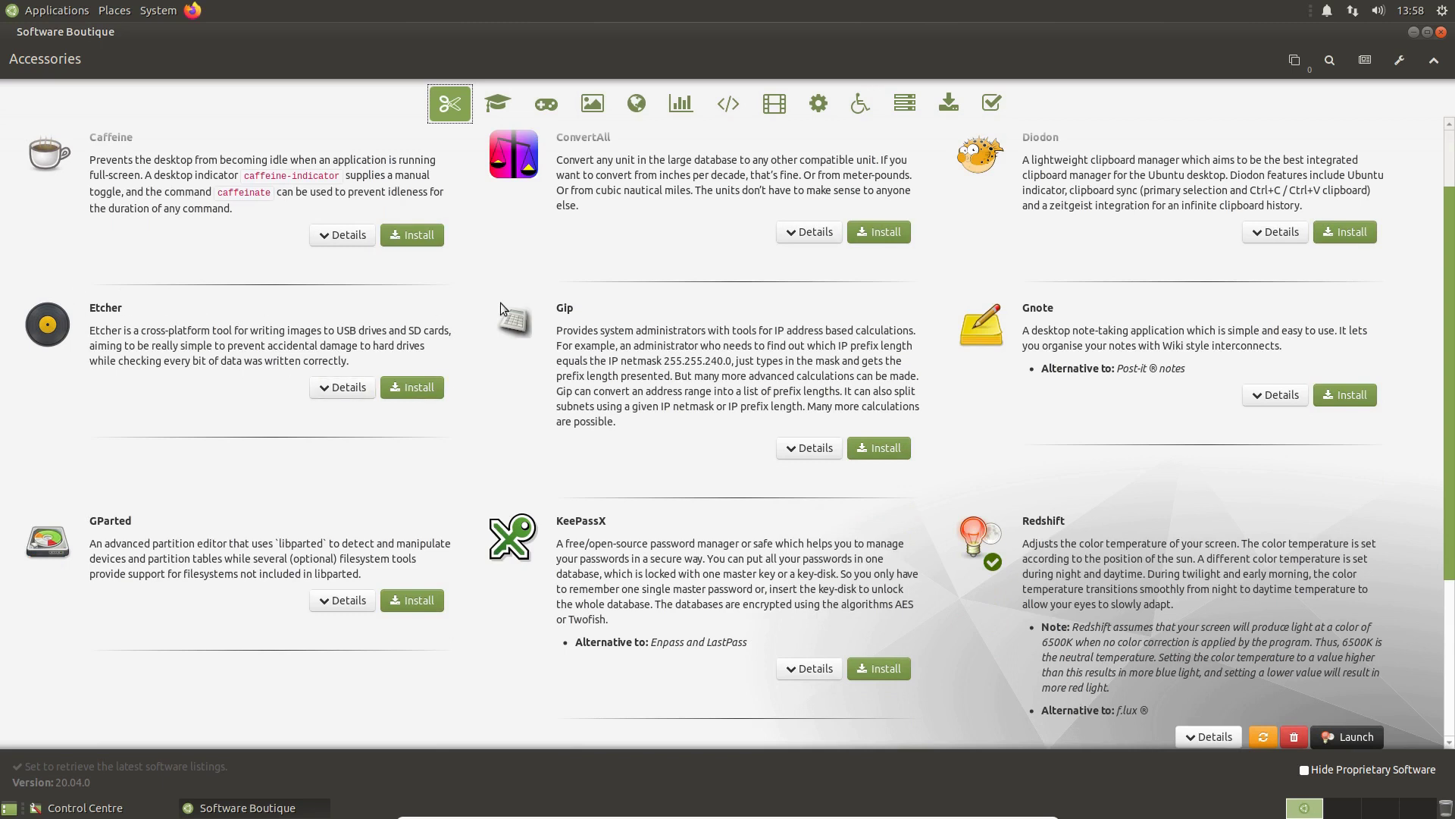
{"action": "scroll", "coordinate": [341, 296], "scroll_direction": "up", "scroll_amount": 3}
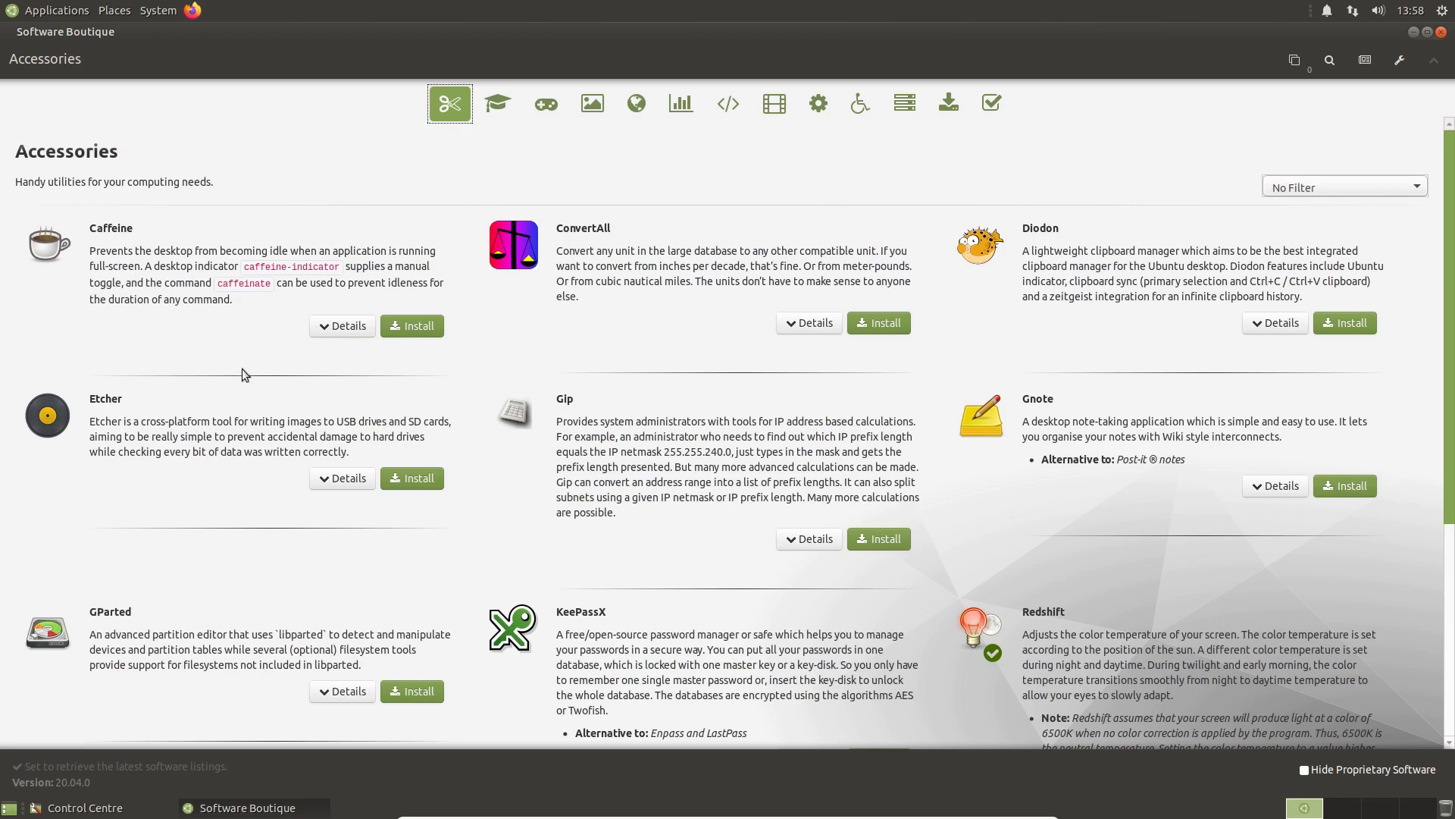
{"action": "scroll", "coordinate": [243, 374], "scroll_direction": "down", "scroll_amount": 5}
{"action": "scroll", "coordinate": [243, 371], "scroll_direction": "up", "scroll_amount": 5}
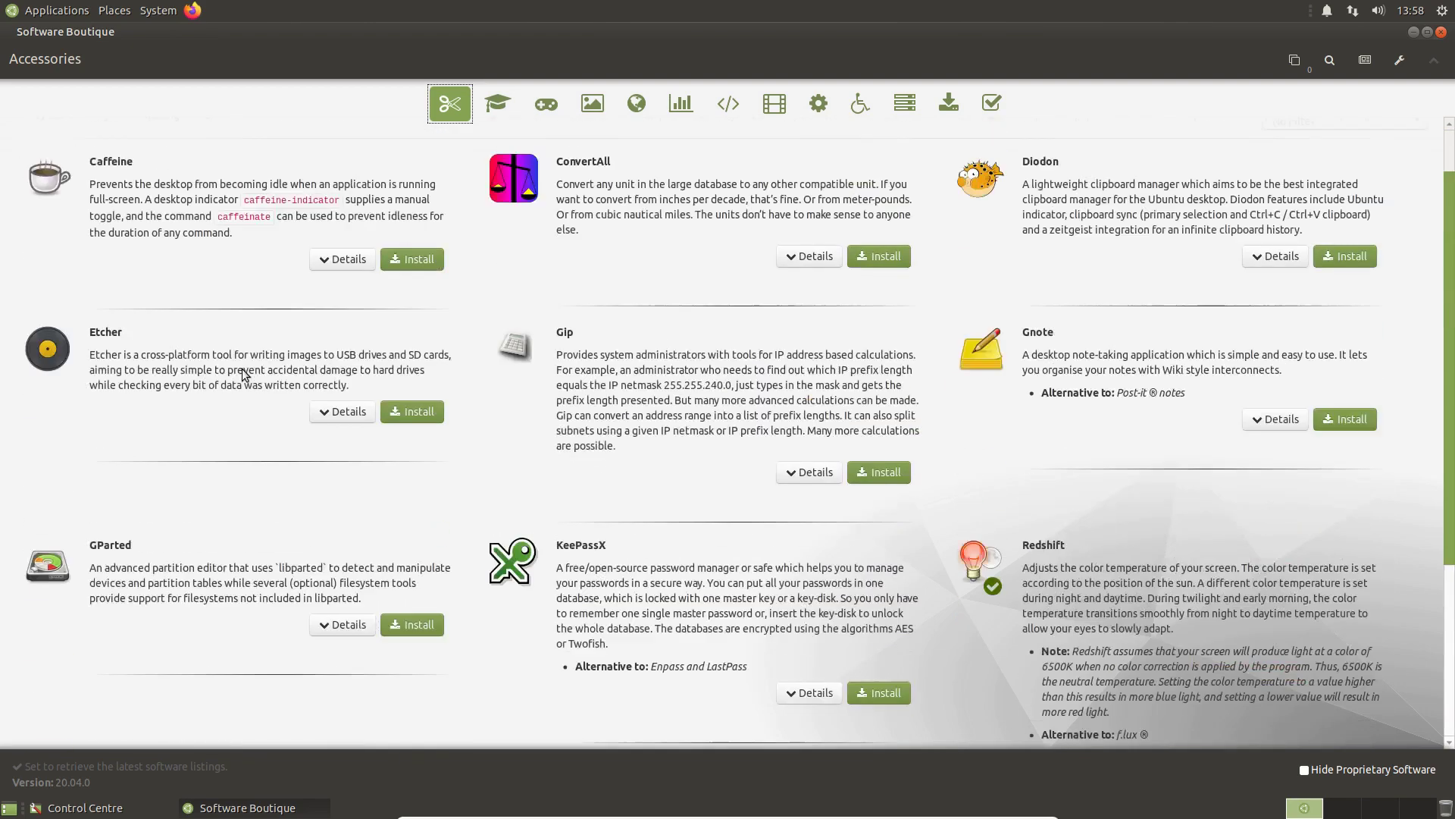
Browse the Education, Games and Graphics categories of the Software Boutique
{"action": "left_click", "coordinate": [497, 106]}
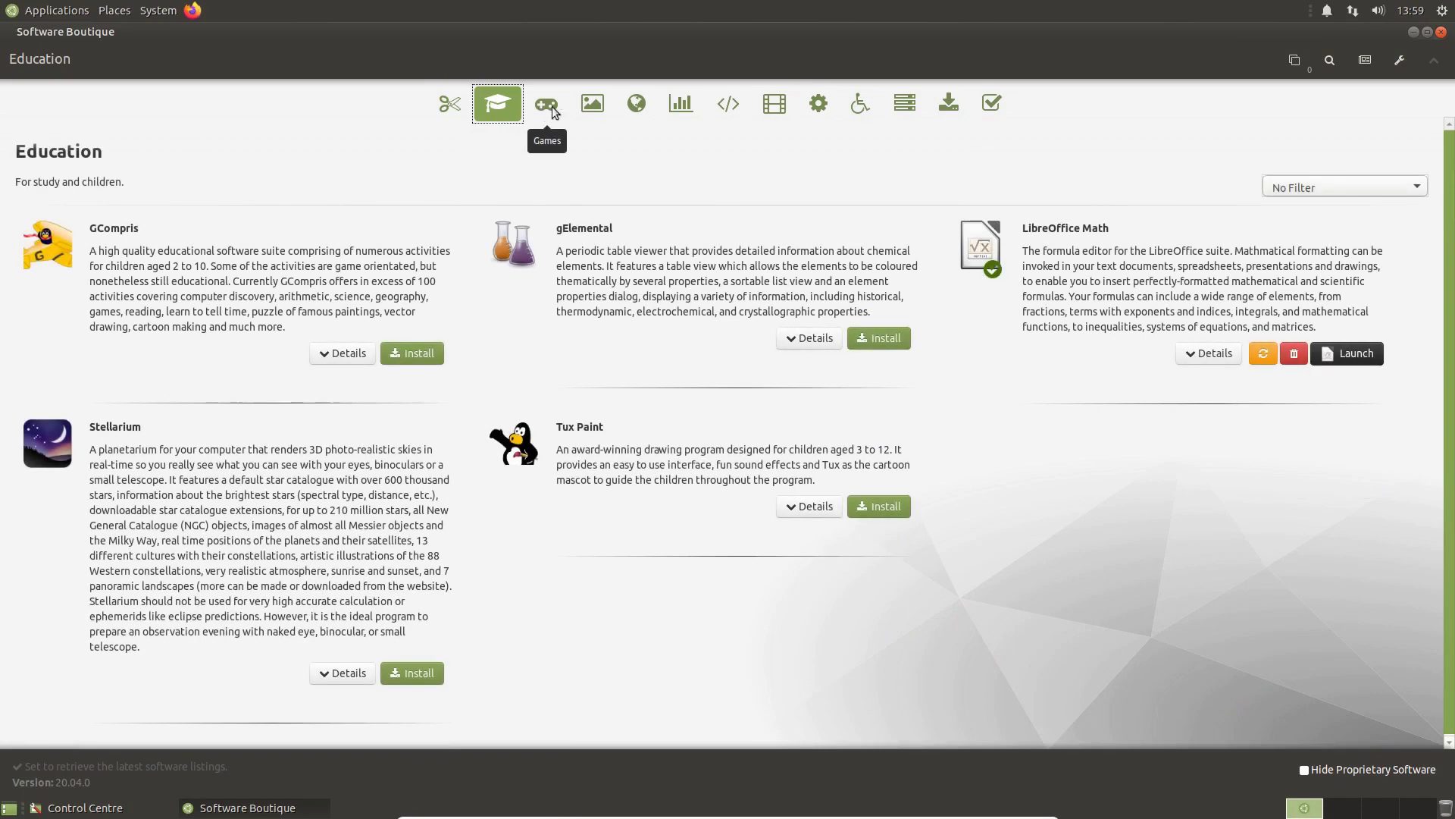
{"action": "left_click", "coordinate": [548, 104]}
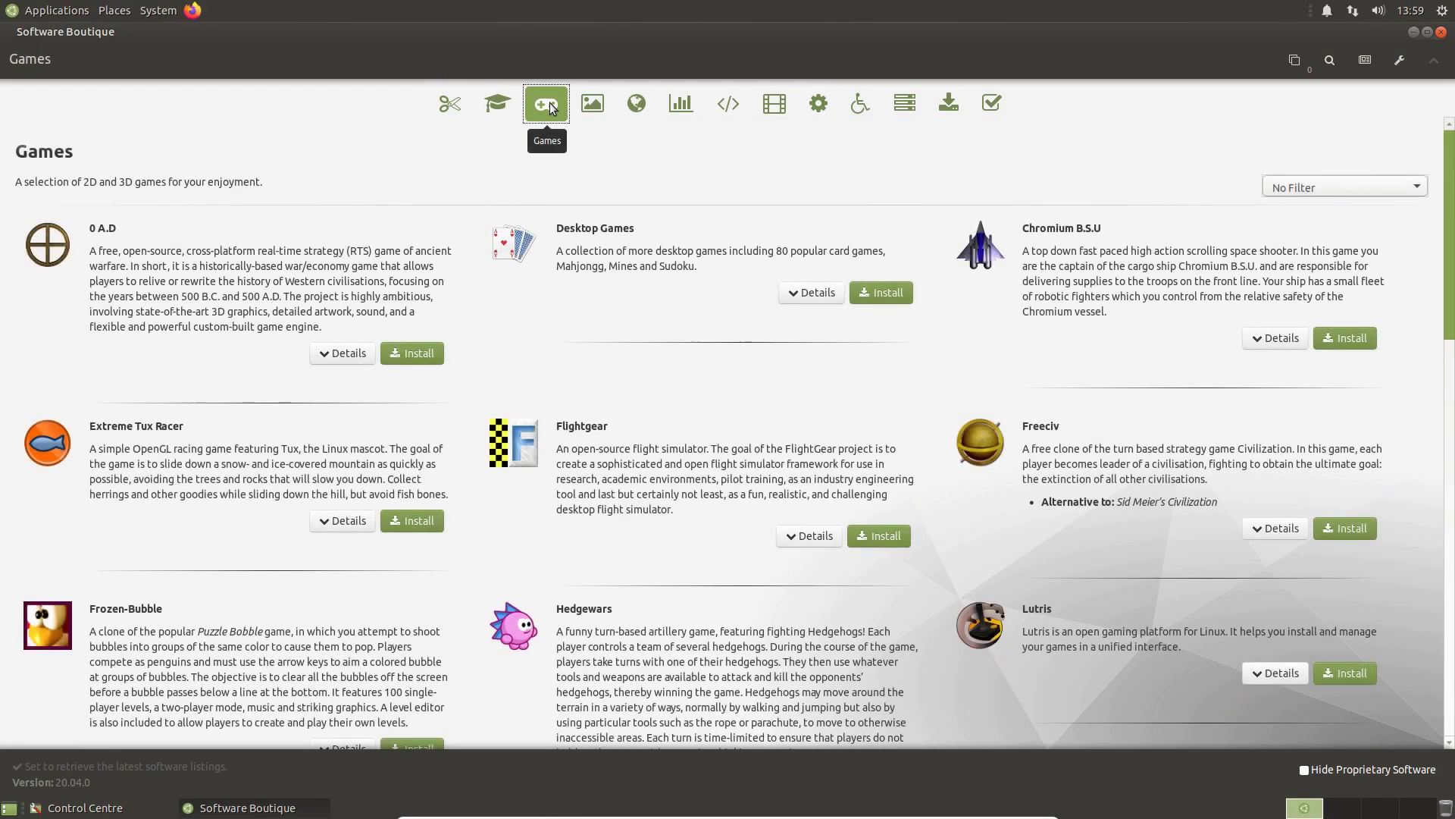
{"action": "left_click", "coordinate": [592, 105]}
{"action": "scroll", "coordinate": [664, 229], "scroll_direction": "down", "scroll_amount": 5}
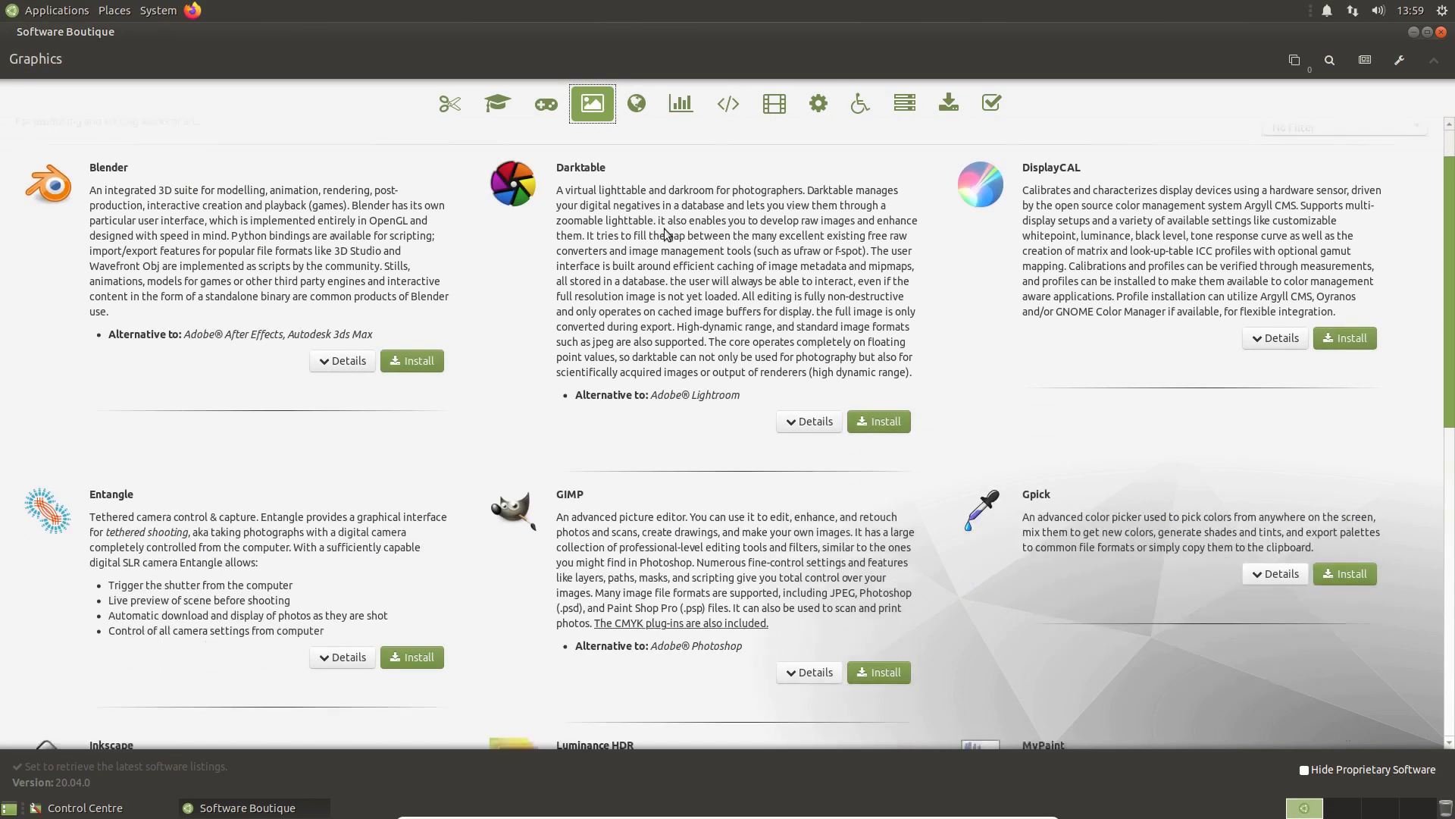
{"action": "scroll", "coordinate": [664, 228], "scroll_direction": "down", "scroll_amount": 3}
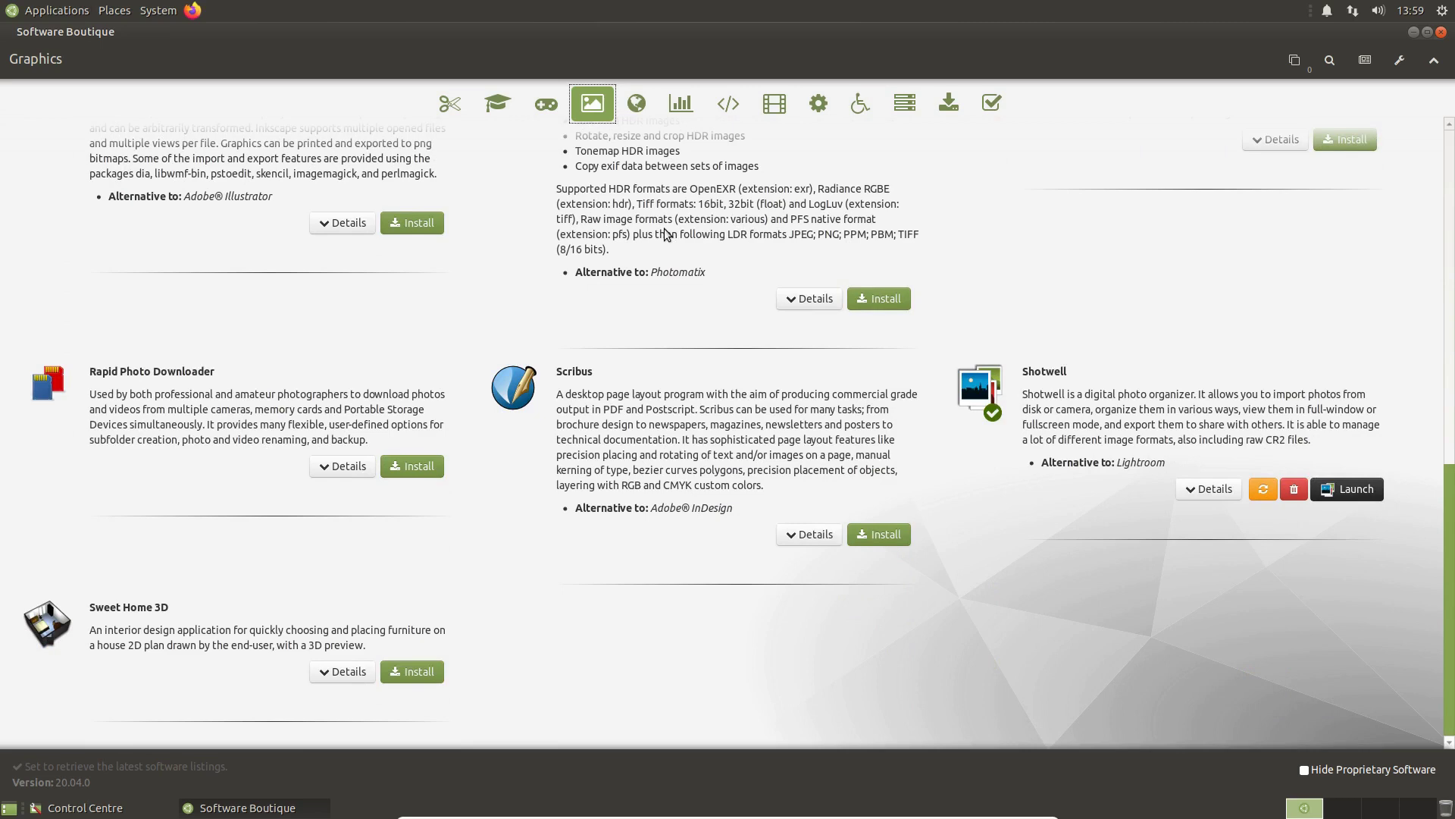
Browse the applications offered in the Software Boutique's Internet category
{"action": "left_click", "coordinate": [636, 104]}
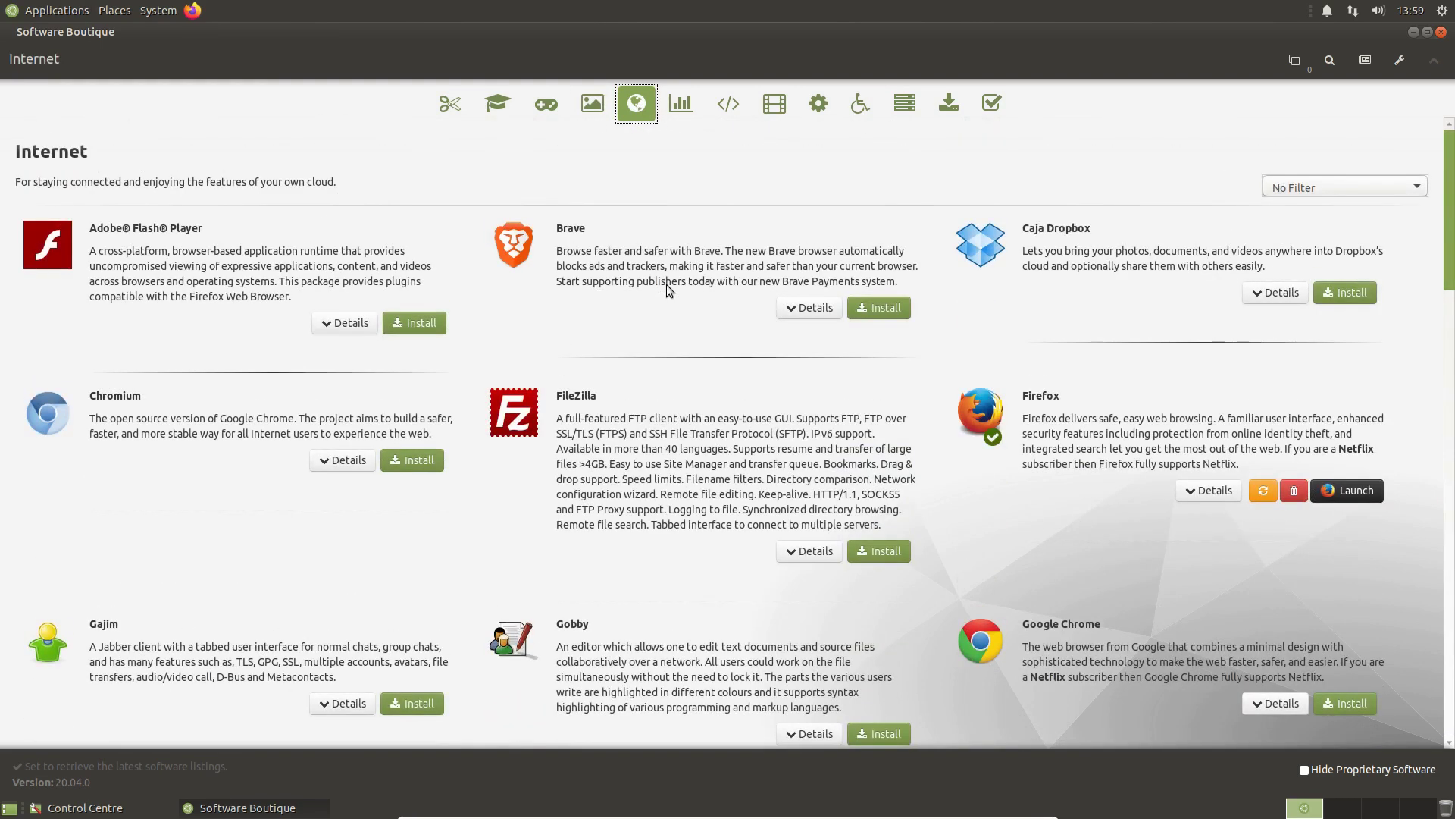
{"action": "scroll", "coordinate": [666, 285], "scroll_direction": "down", "scroll_amount": 1}
{"action": "scroll", "coordinate": [666, 284], "scroll_direction": "up", "scroll_amount": 1}
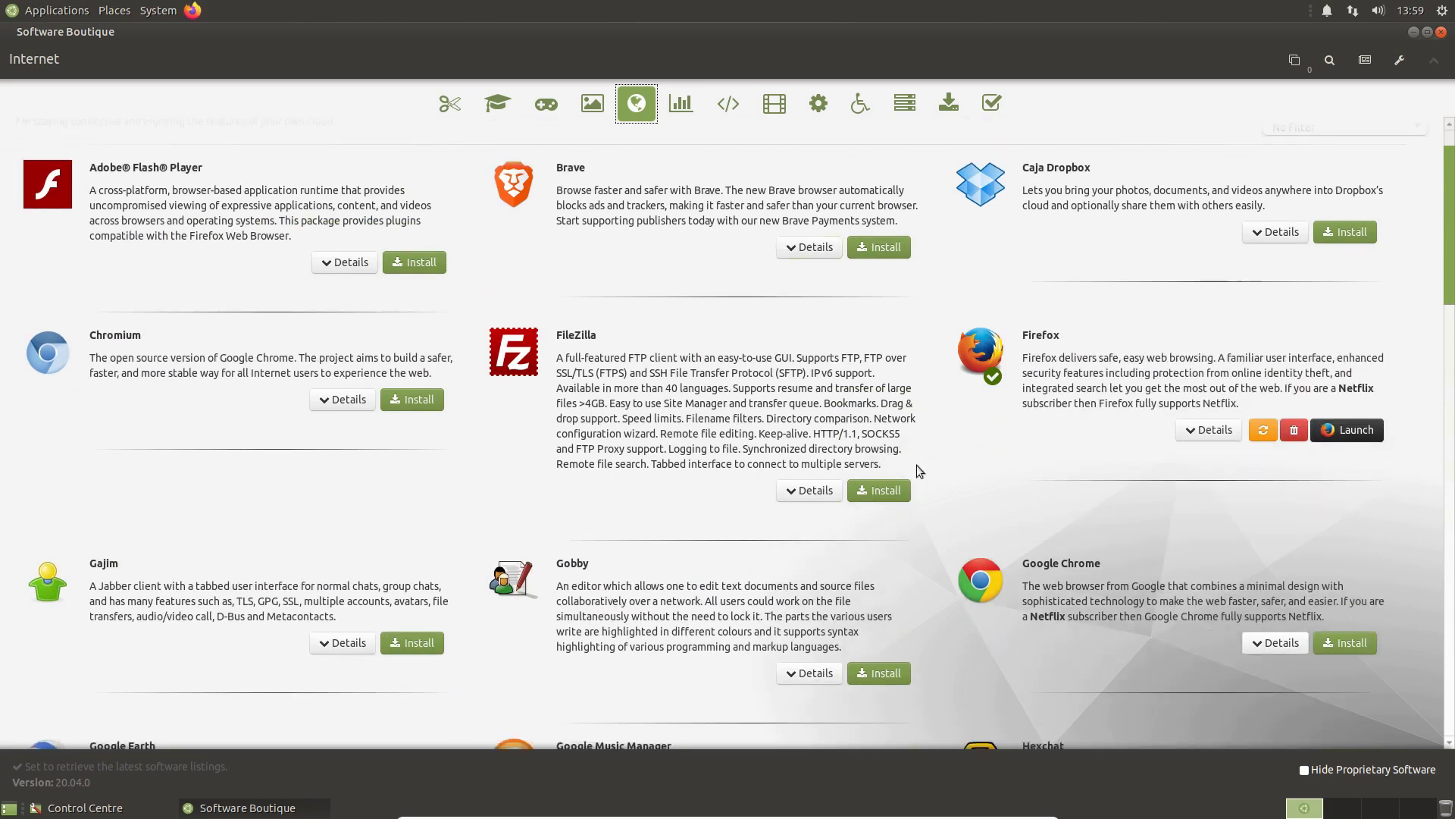
{"action": "scroll", "coordinate": [1080, 515], "scroll_direction": "down", "scroll_amount": 2}
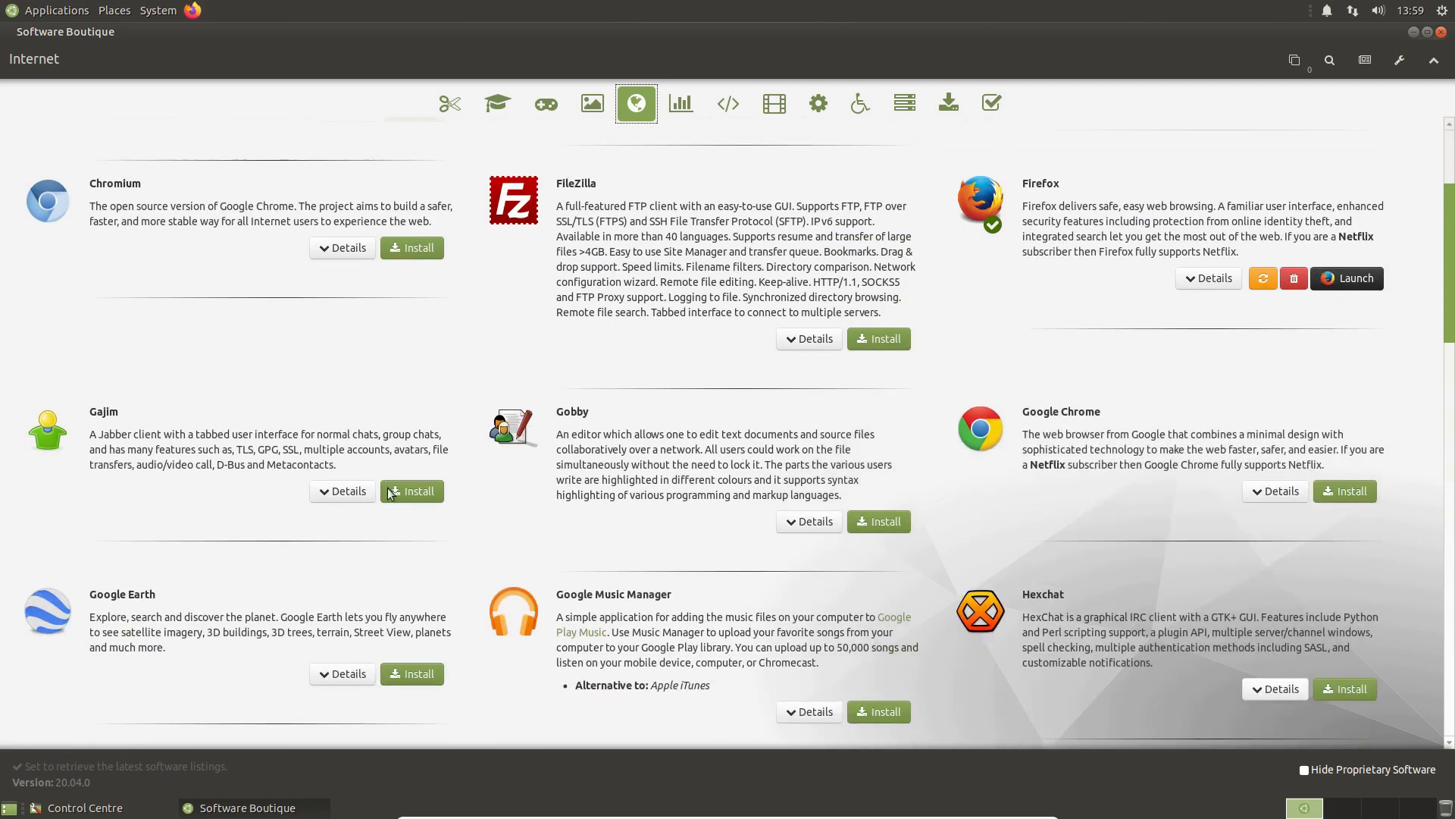
{"action": "scroll", "coordinate": [546, 401], "scroll_direction": "down", "scroll_amount": 2}
{"action": "scroll", "coordinate": [643, 381], "scroll_direction": "down", "scroll_amount": 4}
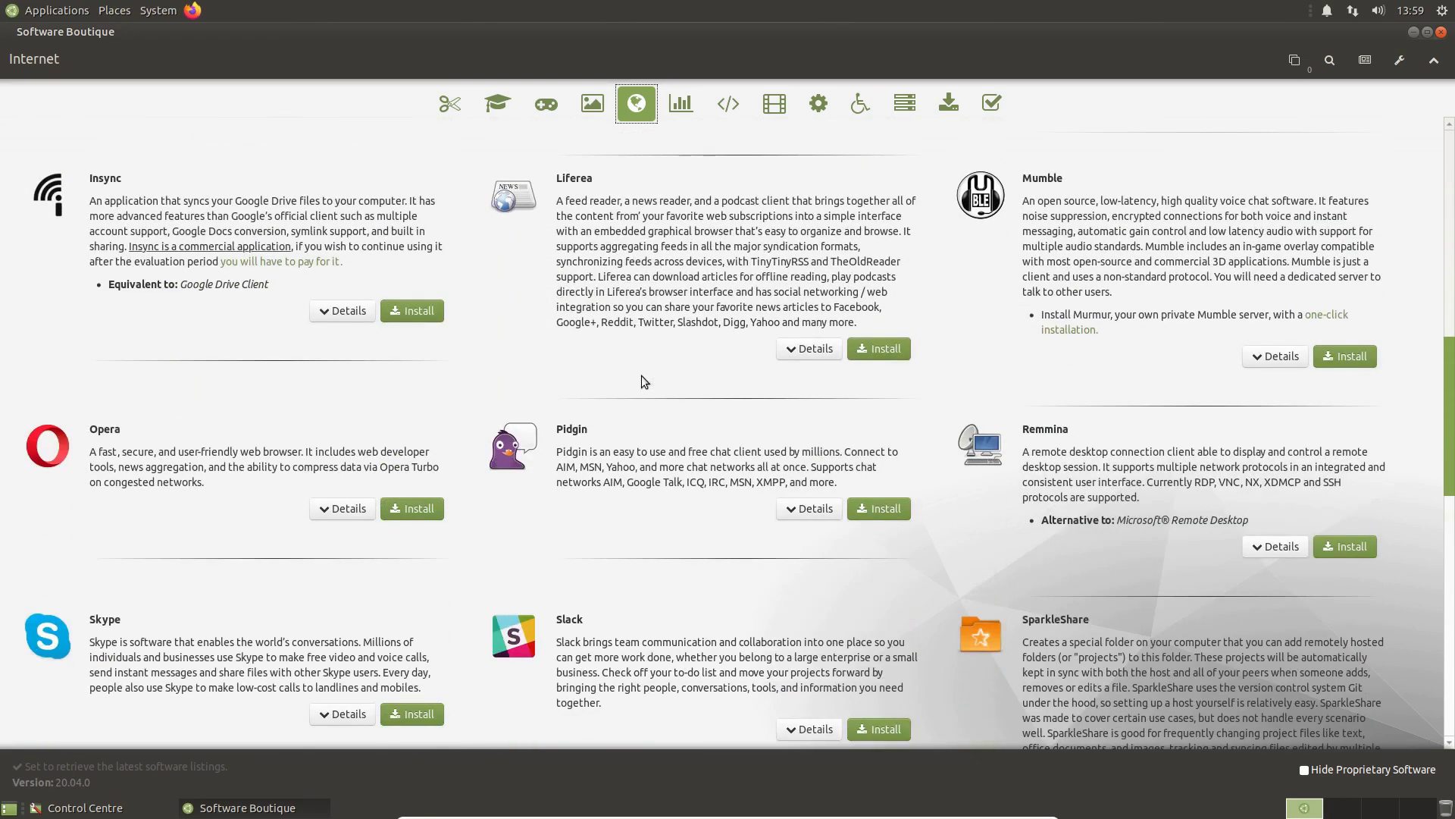
{"action": "scroll", "coordinate": [620, 450], "scroll_direction": "down", "scroll_amount": 2}
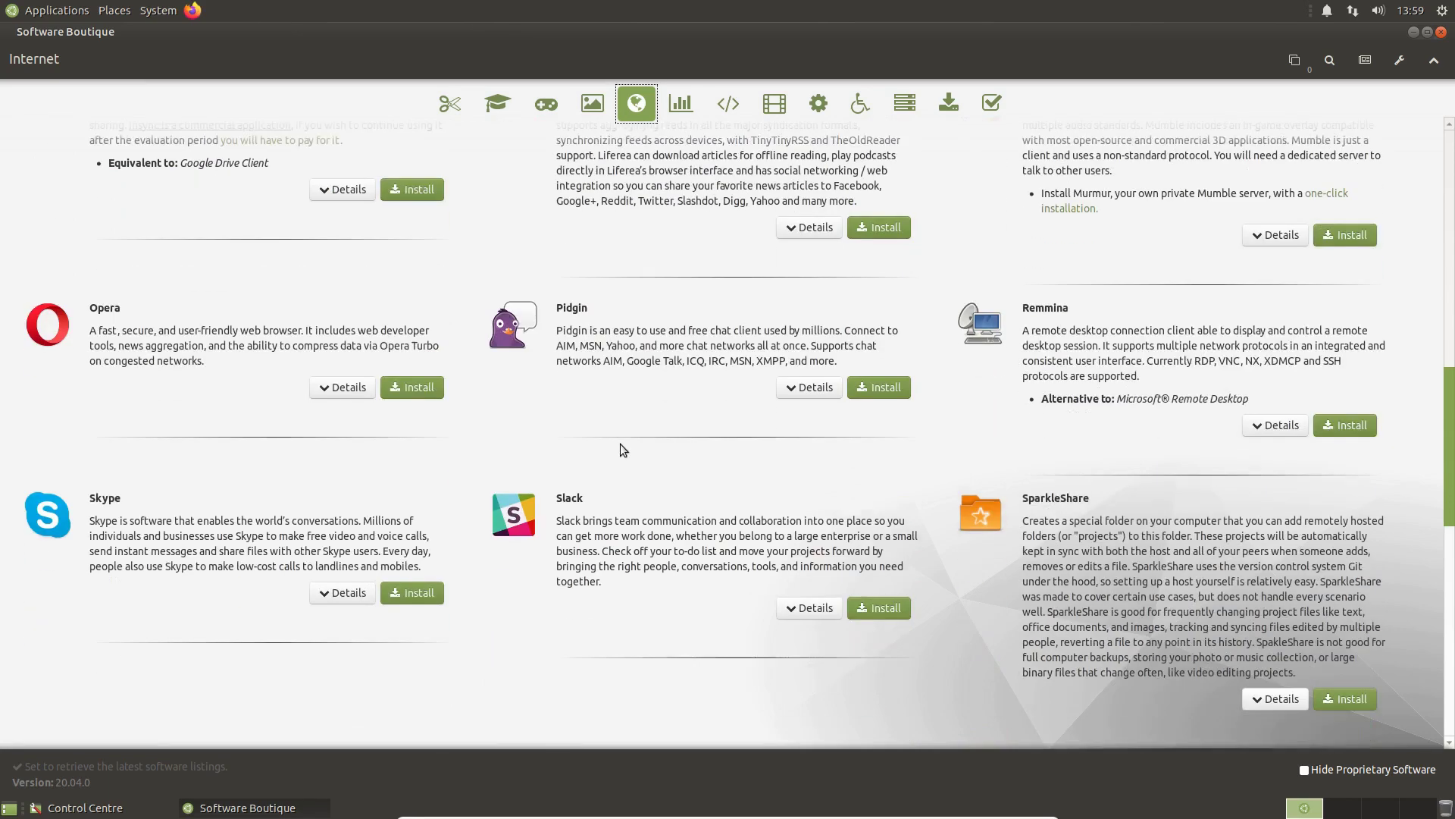
{"action": "scroll", "coordinate": [620, 443], "scroll_direction": "down", "scroll_amount": 1}
{"action": "scroll", "coordinate": [620, 444], "scroll_direction": "down", "scroll_amount": 3}
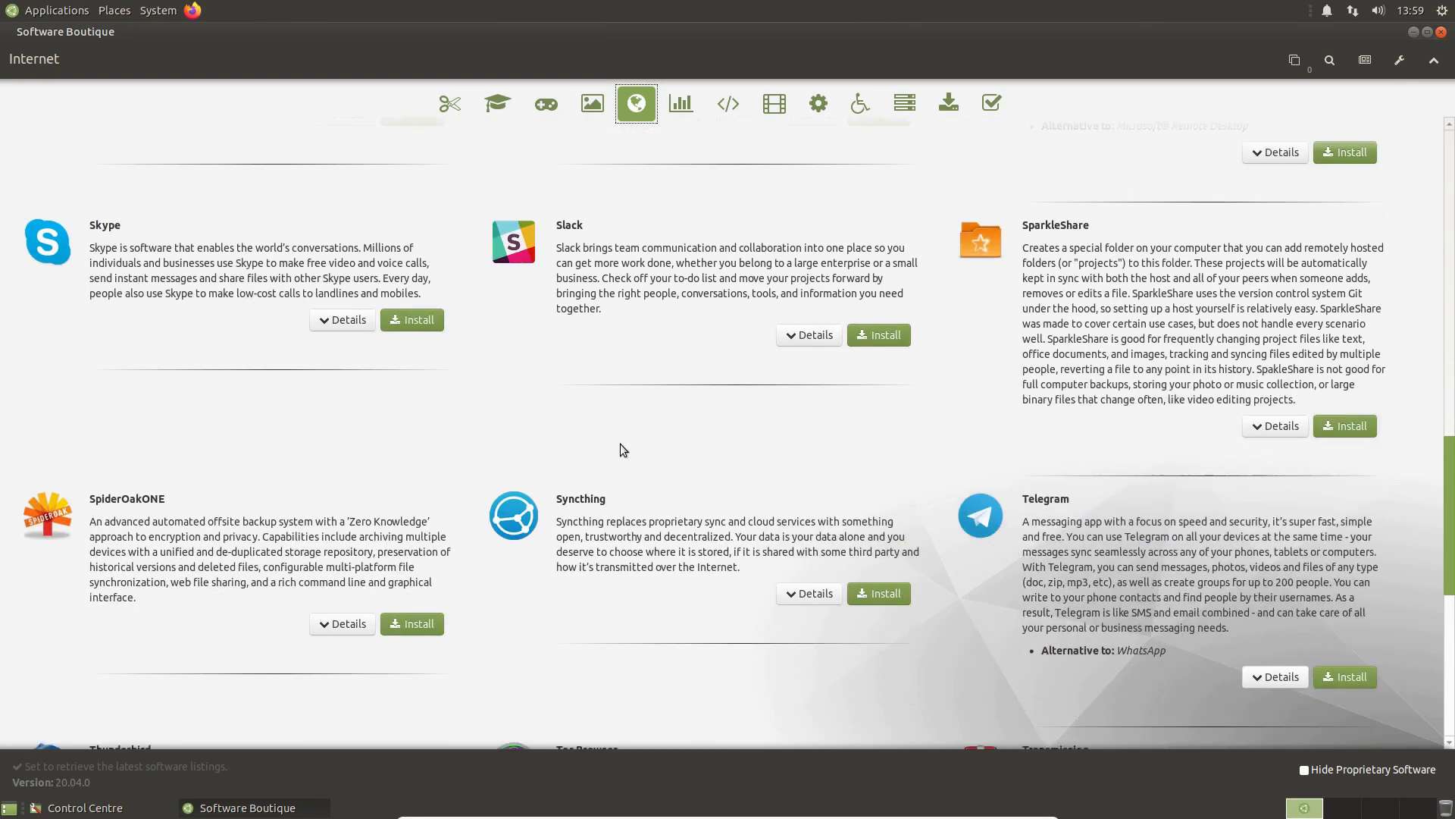
{"action": "scroll", "coordinate": [620, 450], "scroll_direction": "down", "scroll_amount": 2}
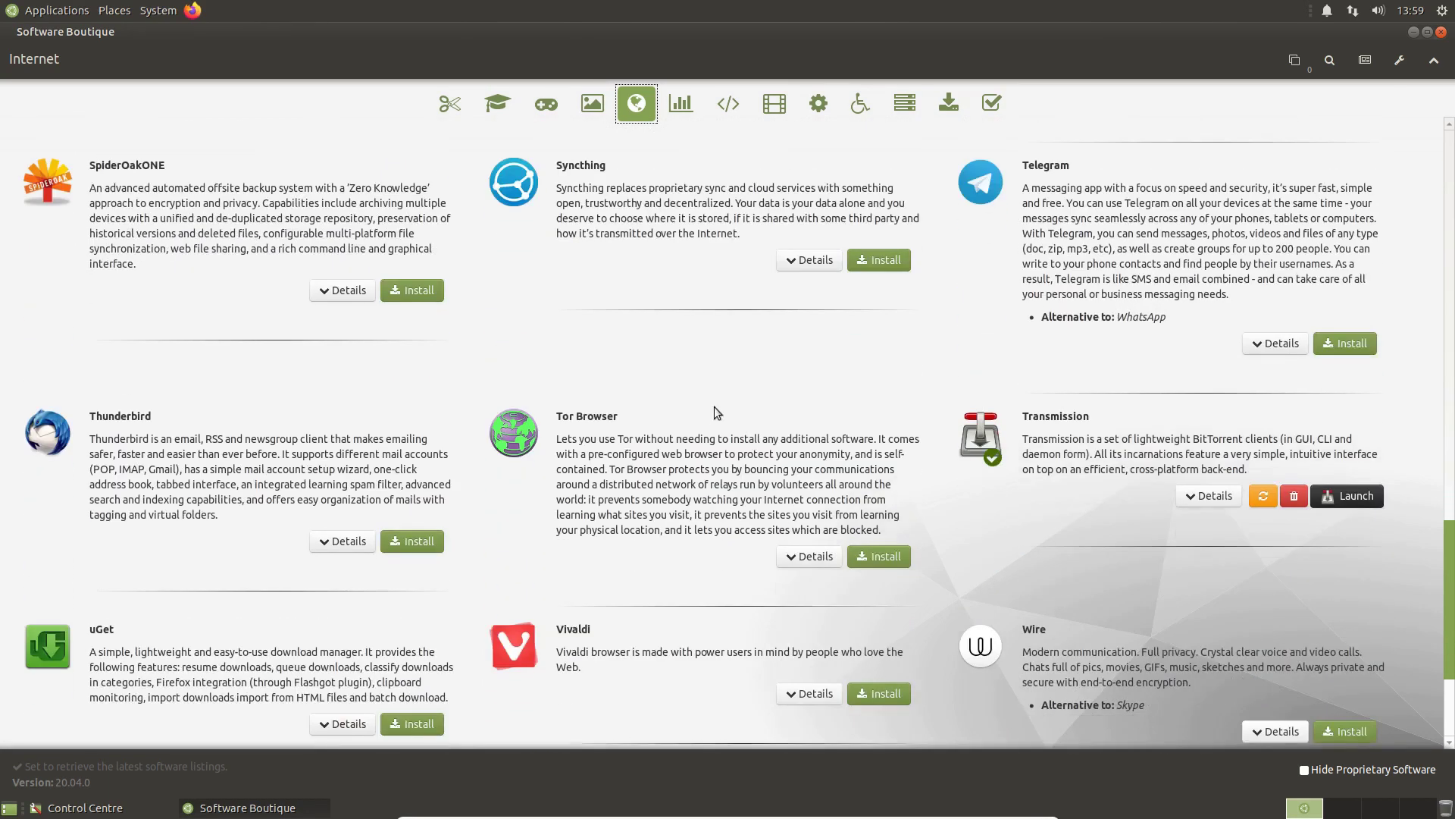
{"action": "scroll", "coordinate": [536, 490], "scroll_direction": "down", "scroll_amount": 2}
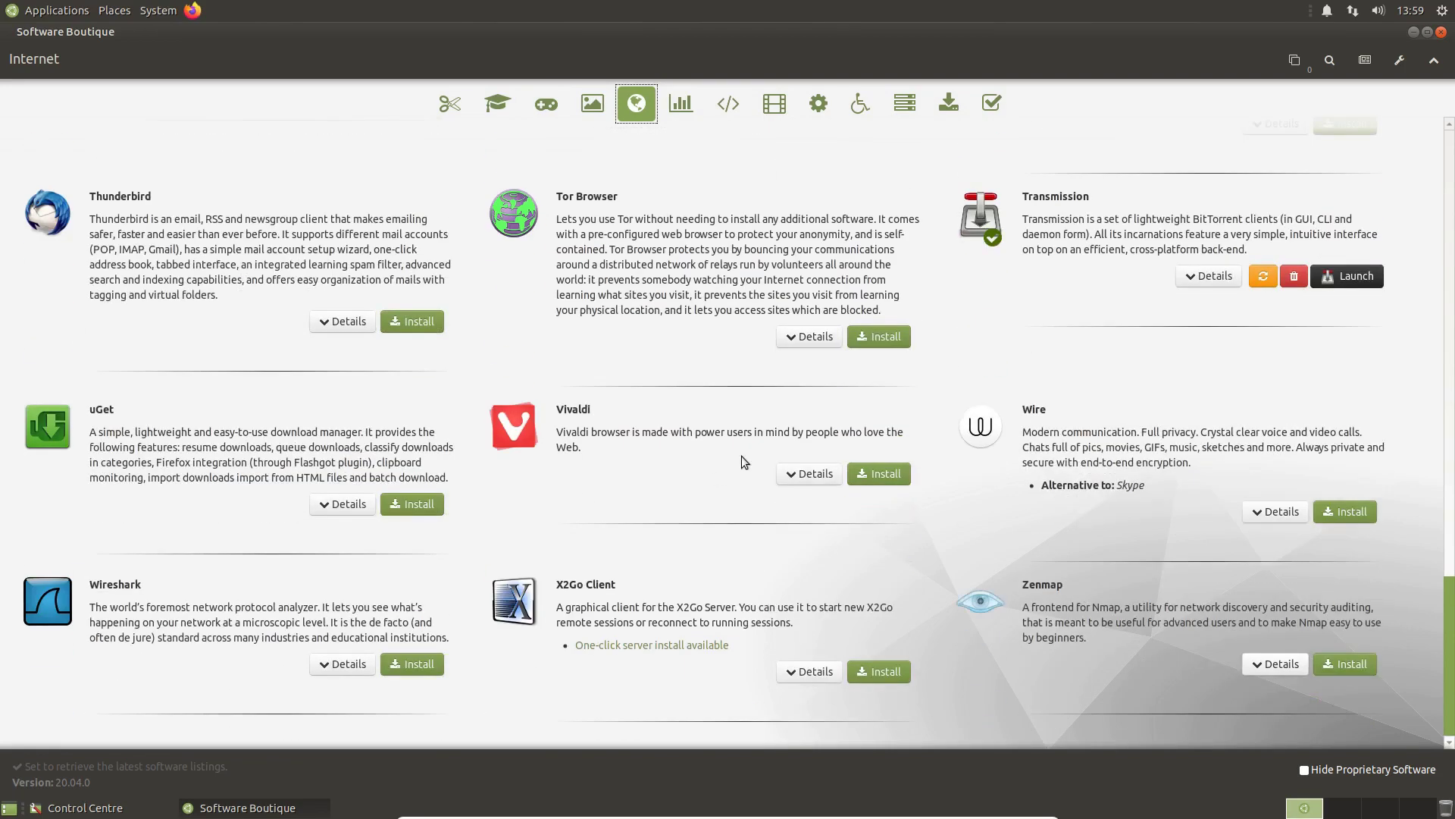
{"action": "scroll", "coordinate": [741, 457], "scroll_direction": "up", "scroll_amount": 10}
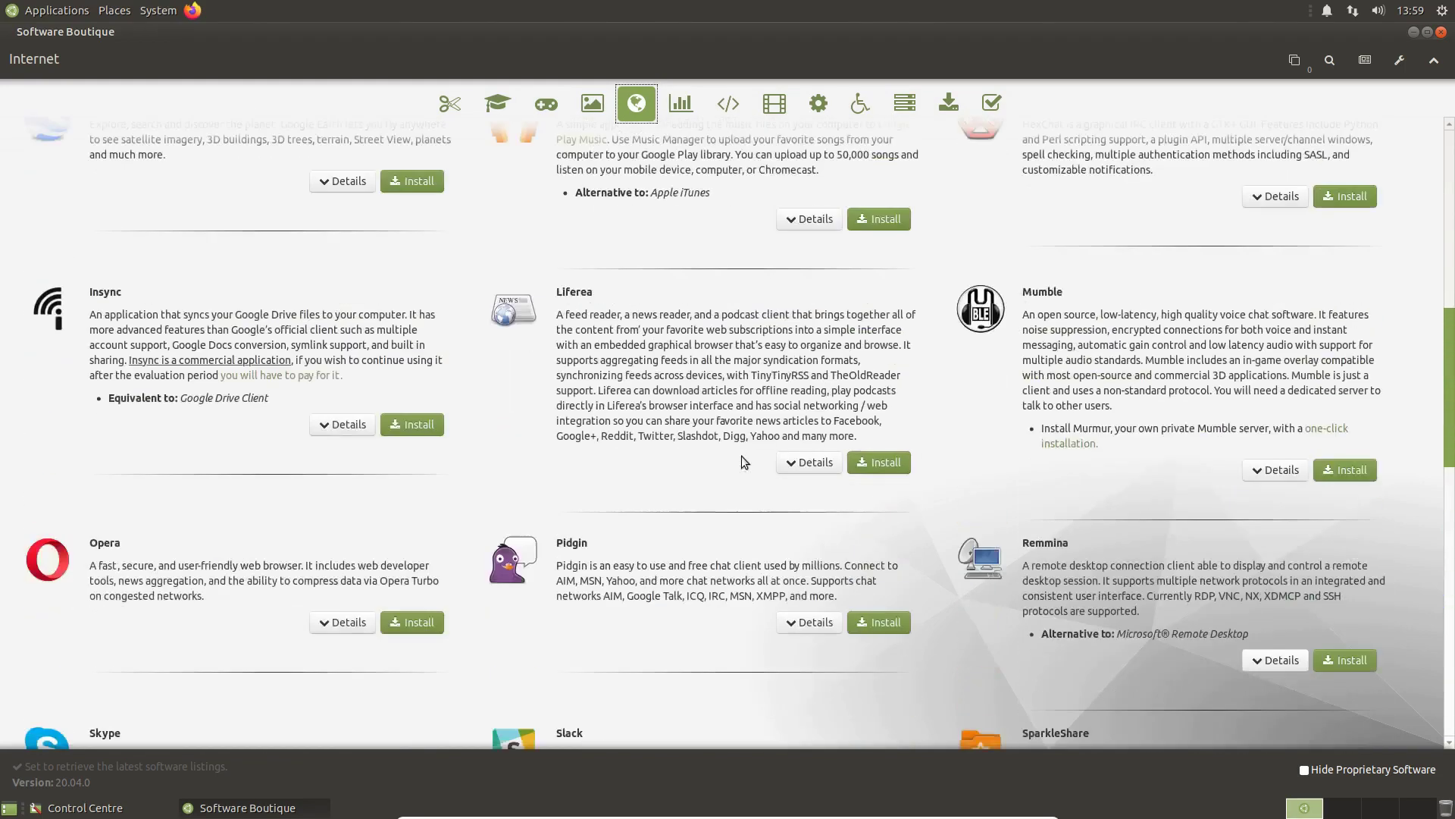
{"action": "scroll", "coordinate": [741, 456], "scroll_direction": "up", "scroll_amount": 12}
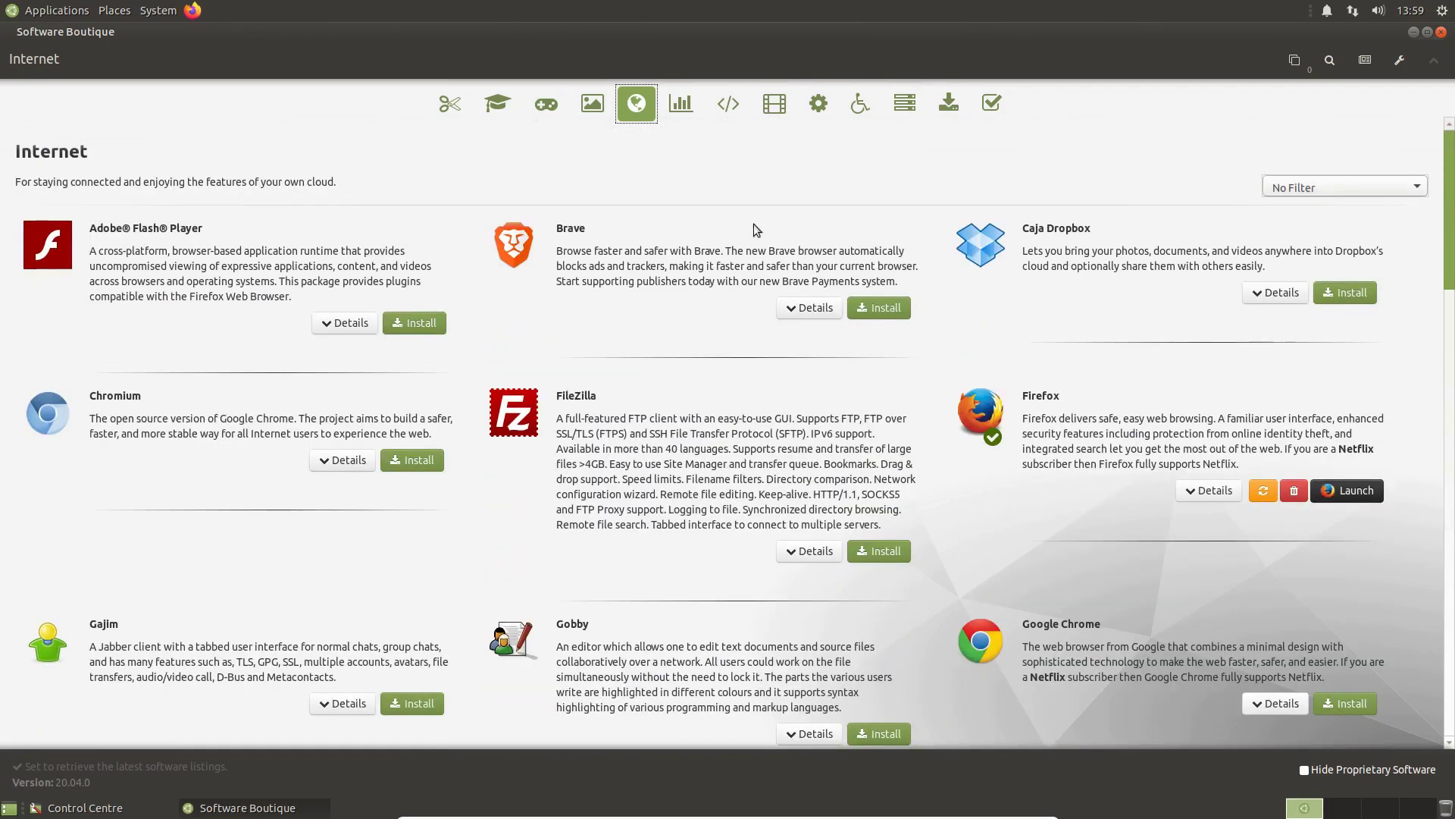
Browse the Office category of the Software Boutique and view the Programming category
{"action": "left_click", "coordinate": [681, 106]}
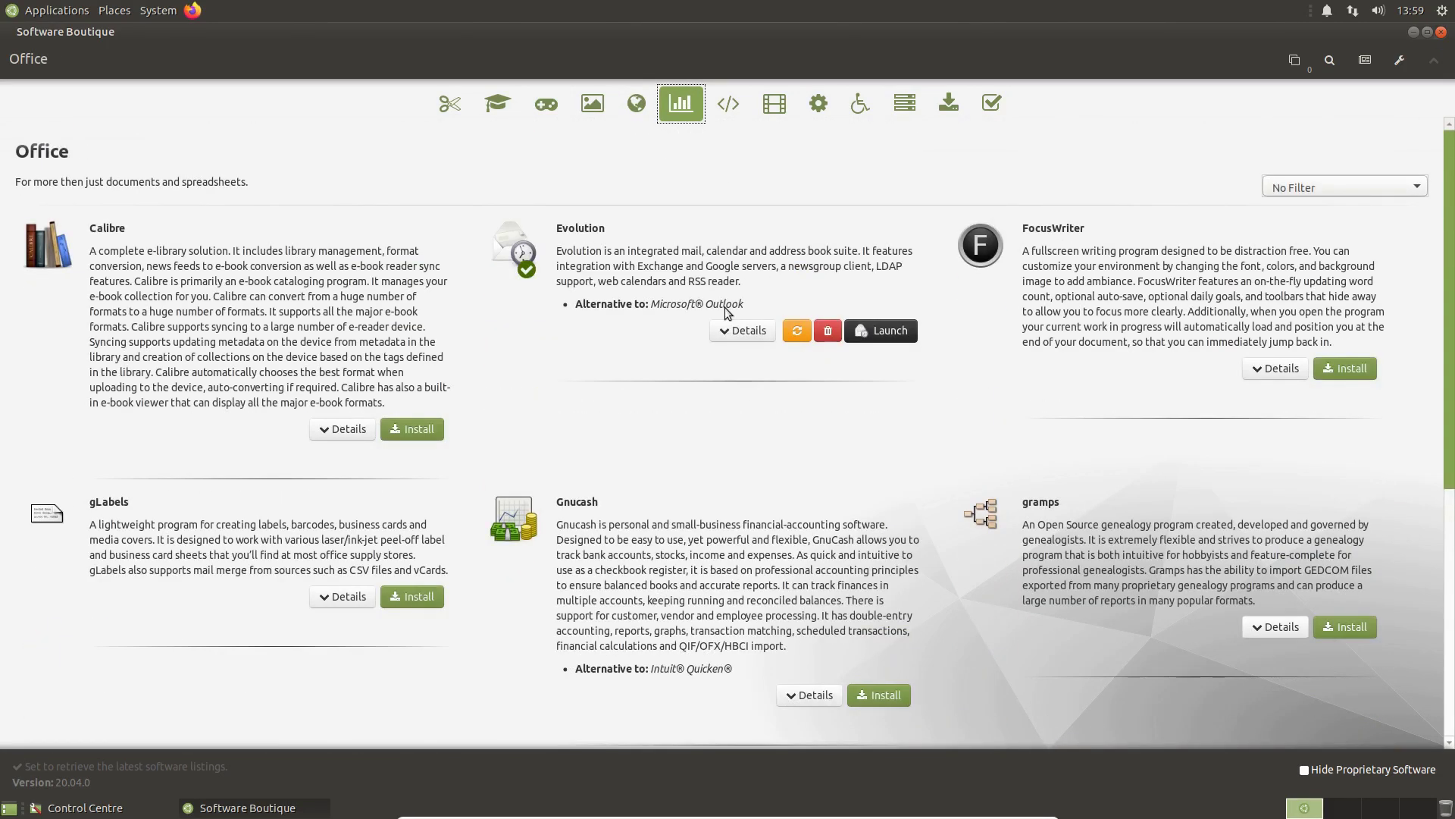
{"action": "scroll", "coordinate": [726, 311], "scroll_direction": "down", "scroll_amount": 5}
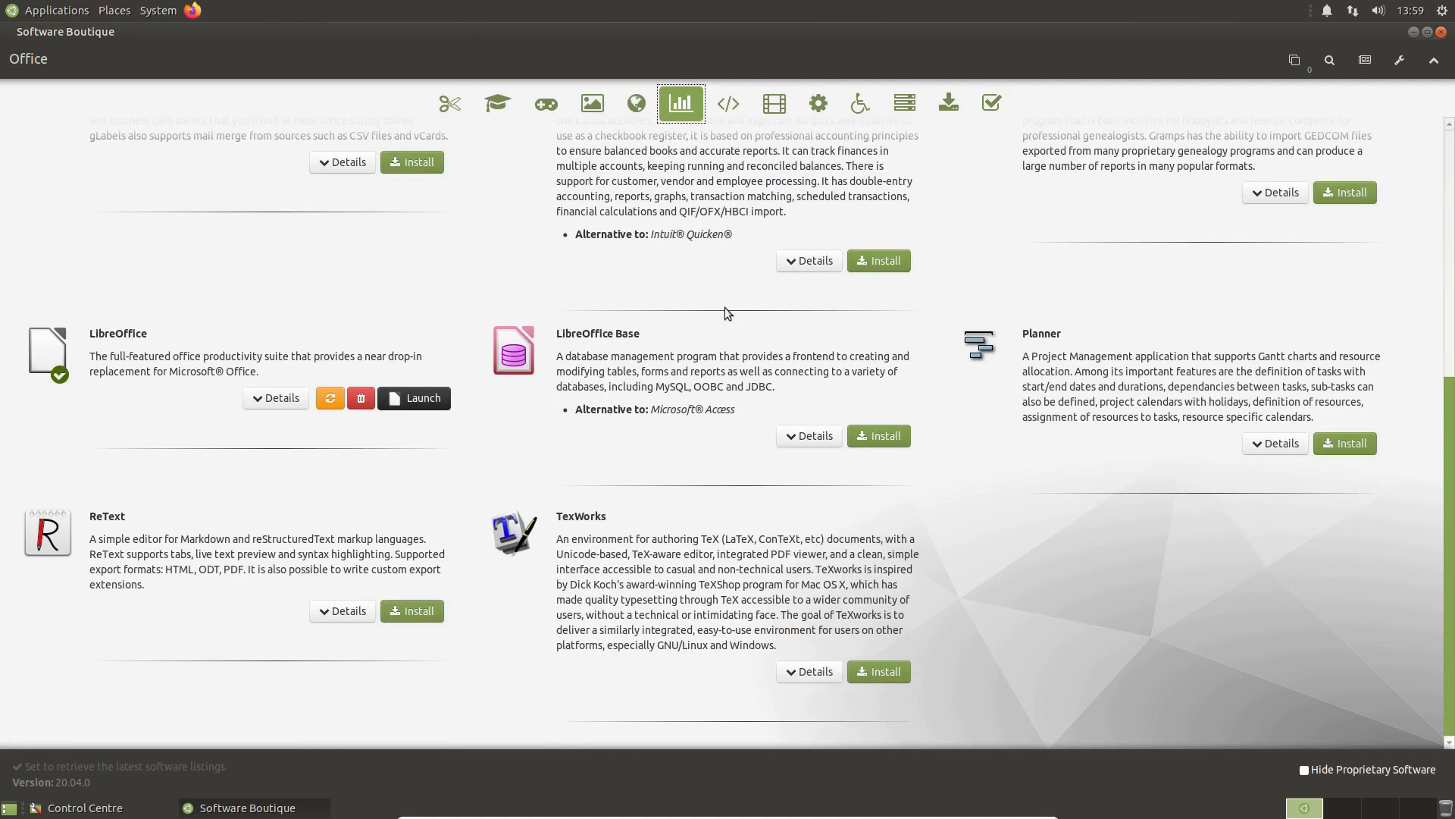
{"action": "scroll", "coordinate": [726, 311], "scroll_direction": "up", "scroll_amount": 5}
{"action": "left_click", "coordinate": [726, 112]}
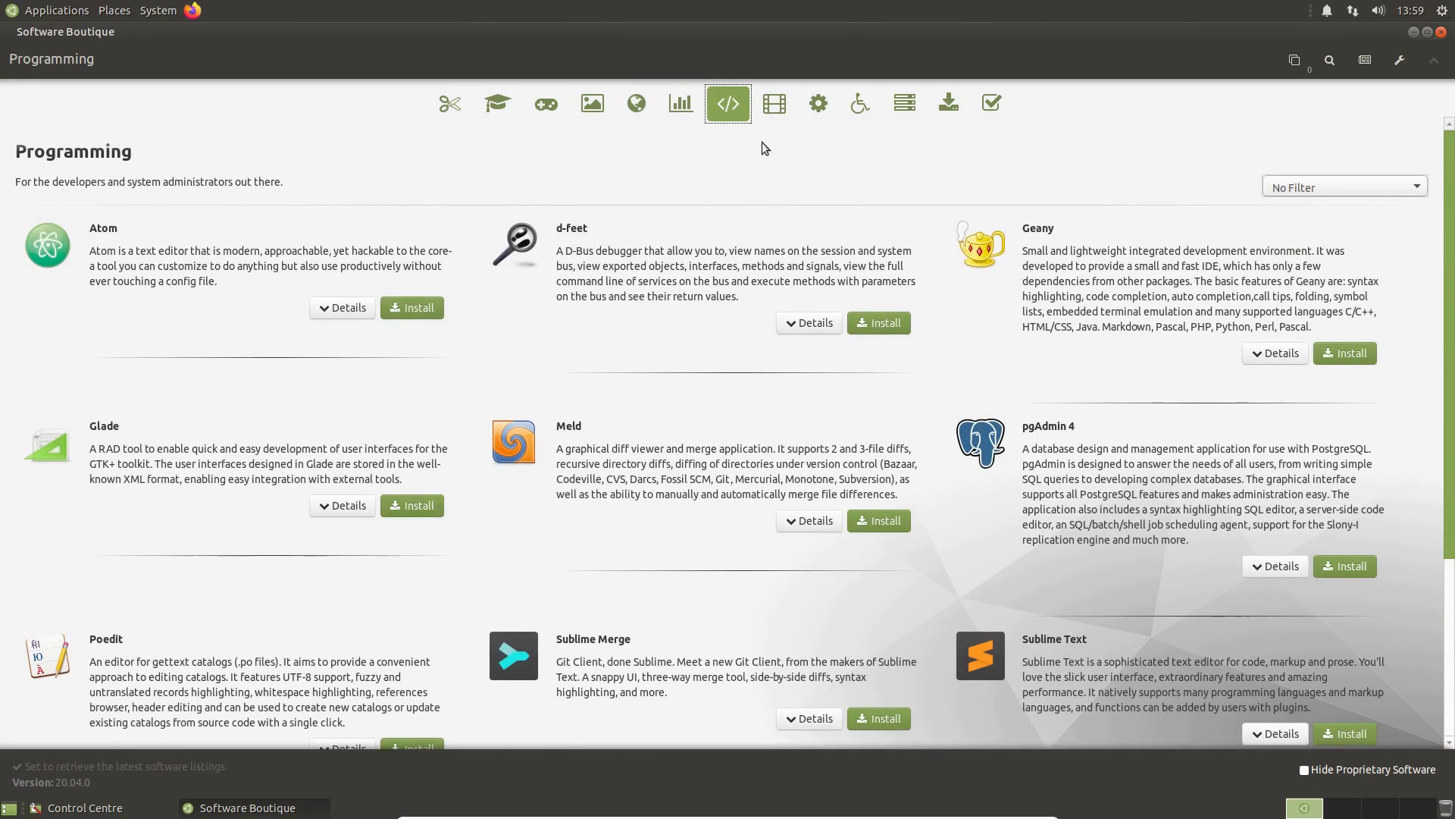
Browse the multimedia applications in the Sound & Video category
{"action": "left_click", "coordinate": [774, 103]}
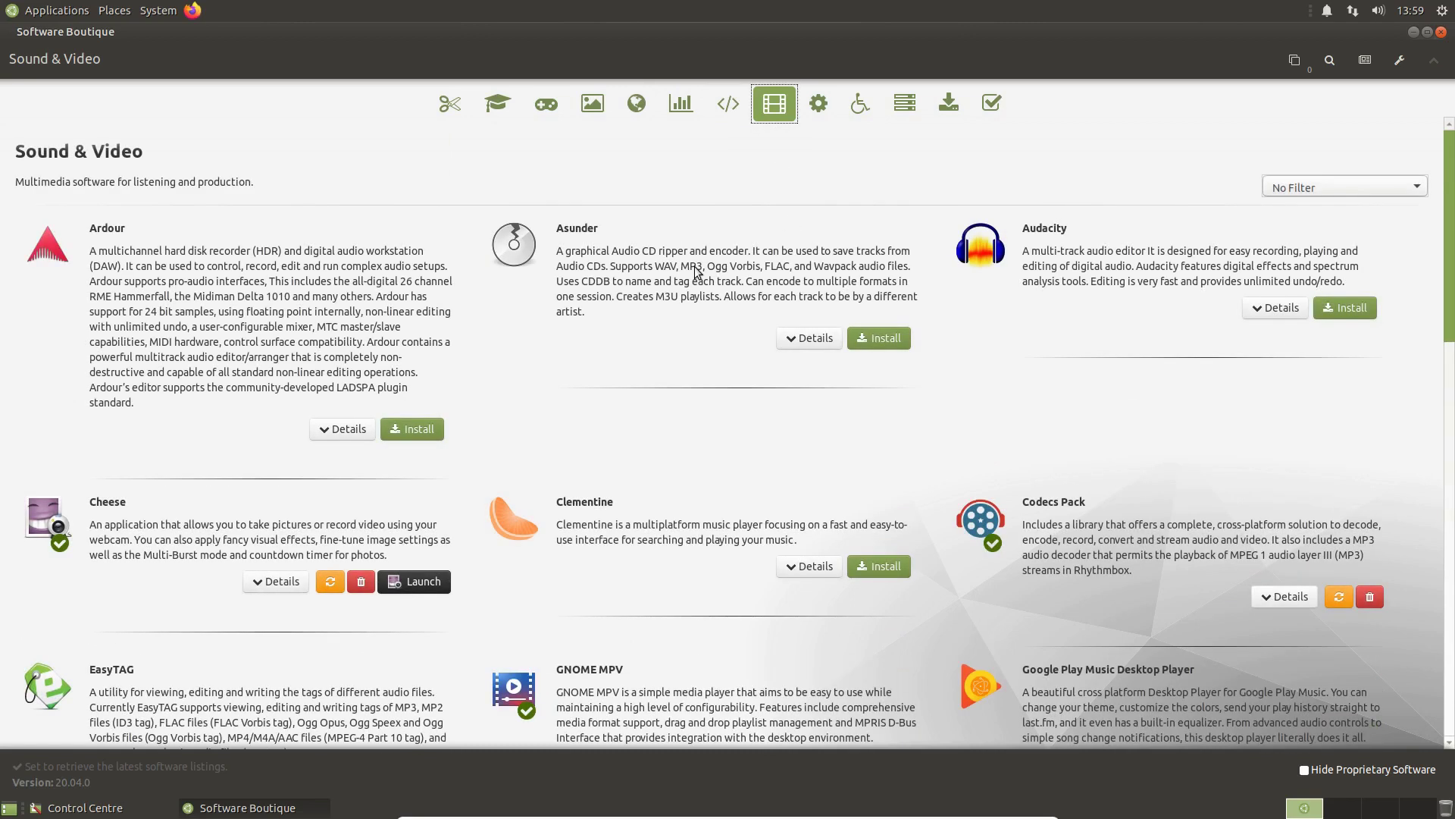
{"action": "scroll", "coordinate": [698, 270], "scroll_direction": "down", "scroll_amount": 5}
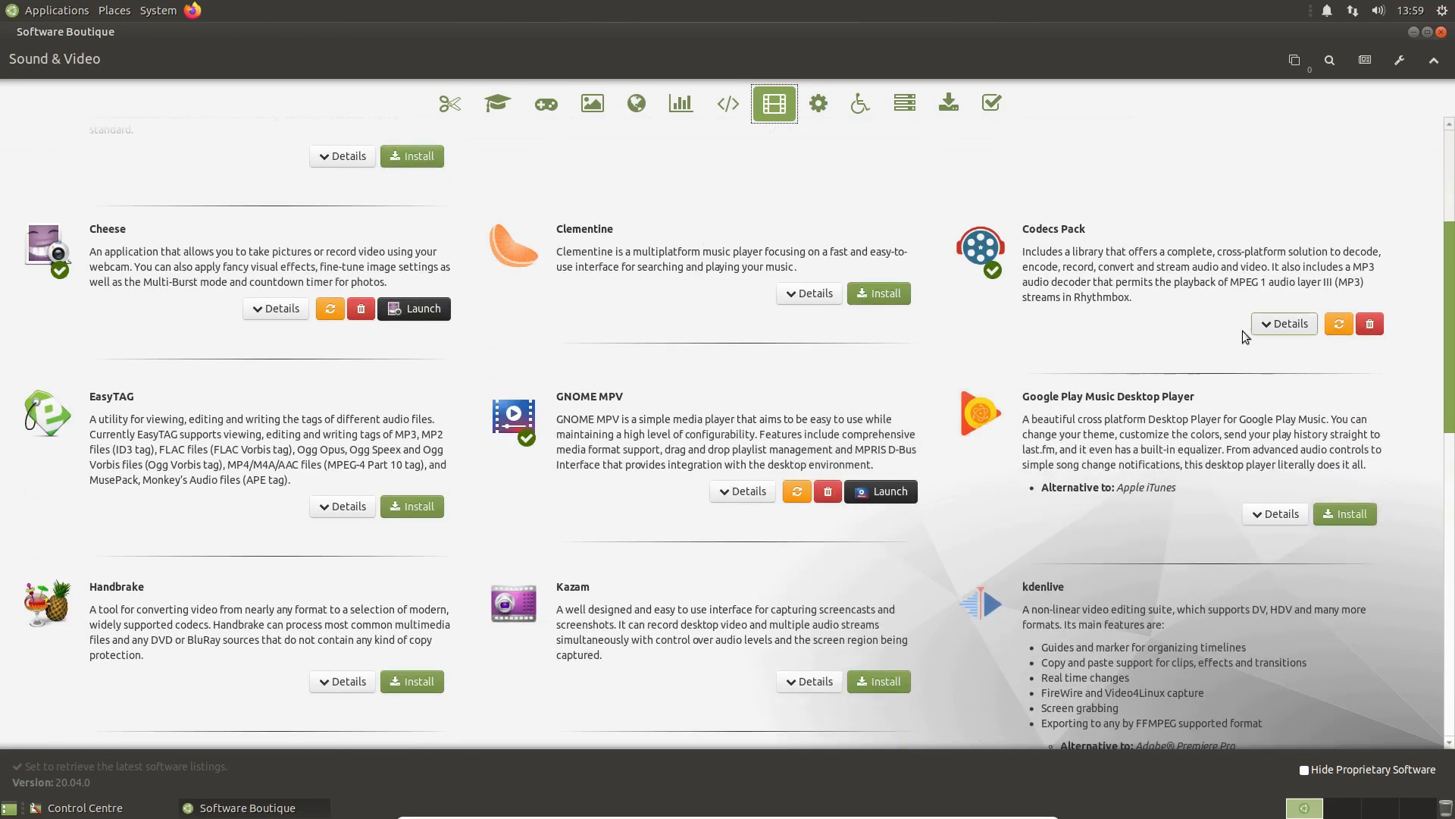
{"action": "scroll", "coordinate": [653, 377], "scroll_direction": "down", "scroll_amount": 8}
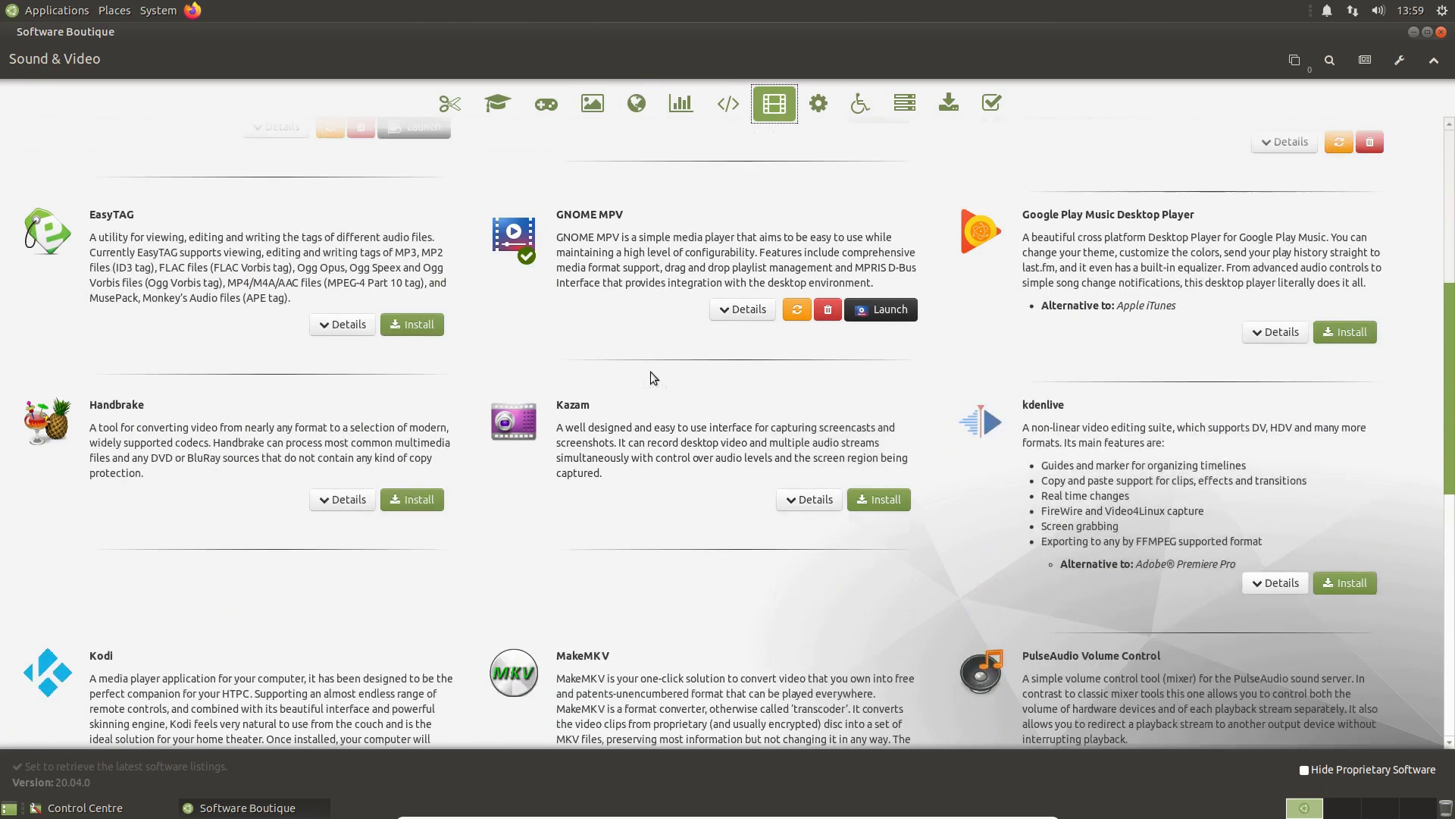
{"action": "scroll", "coordinate": [650, 372], "scroll_direction": "down", "scroll_amount": 5}
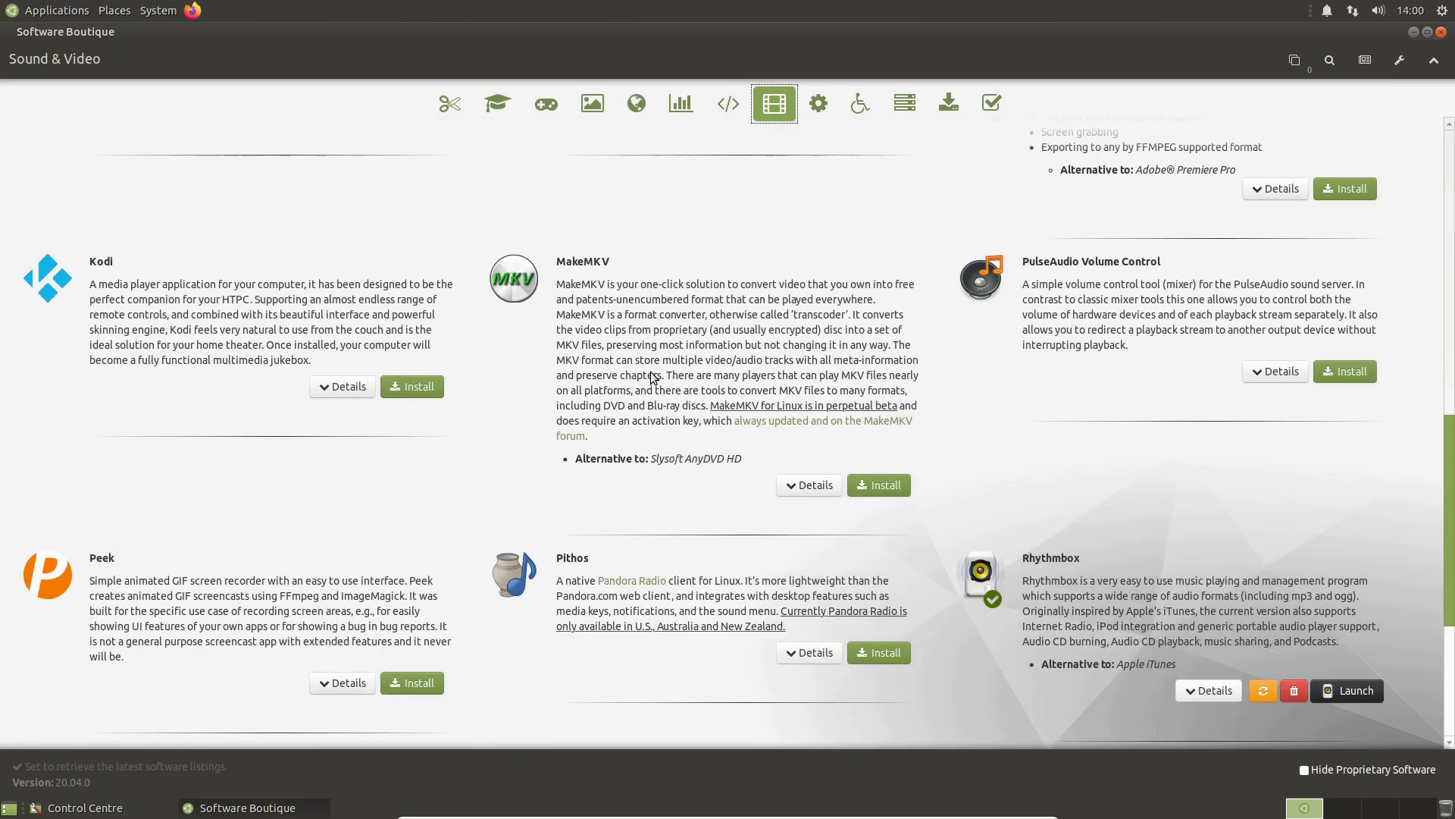
View the System Tools, Universal Access, Servers and More Software categories, and close the Software Boutique
{"action": "left_click", "coordinate": [815, 112]}
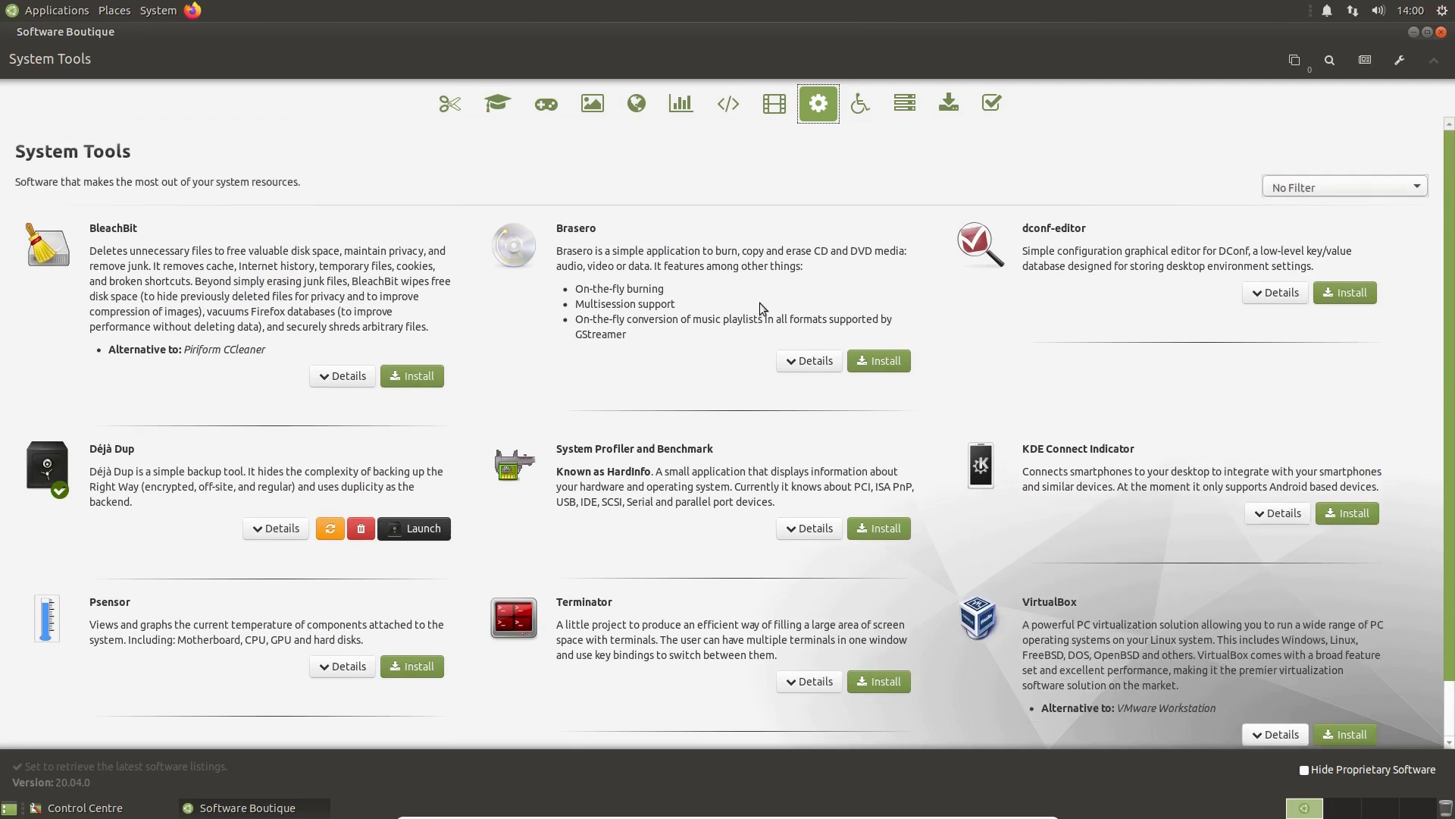
{"action": "left_click", "coordinate": [859, 106]}
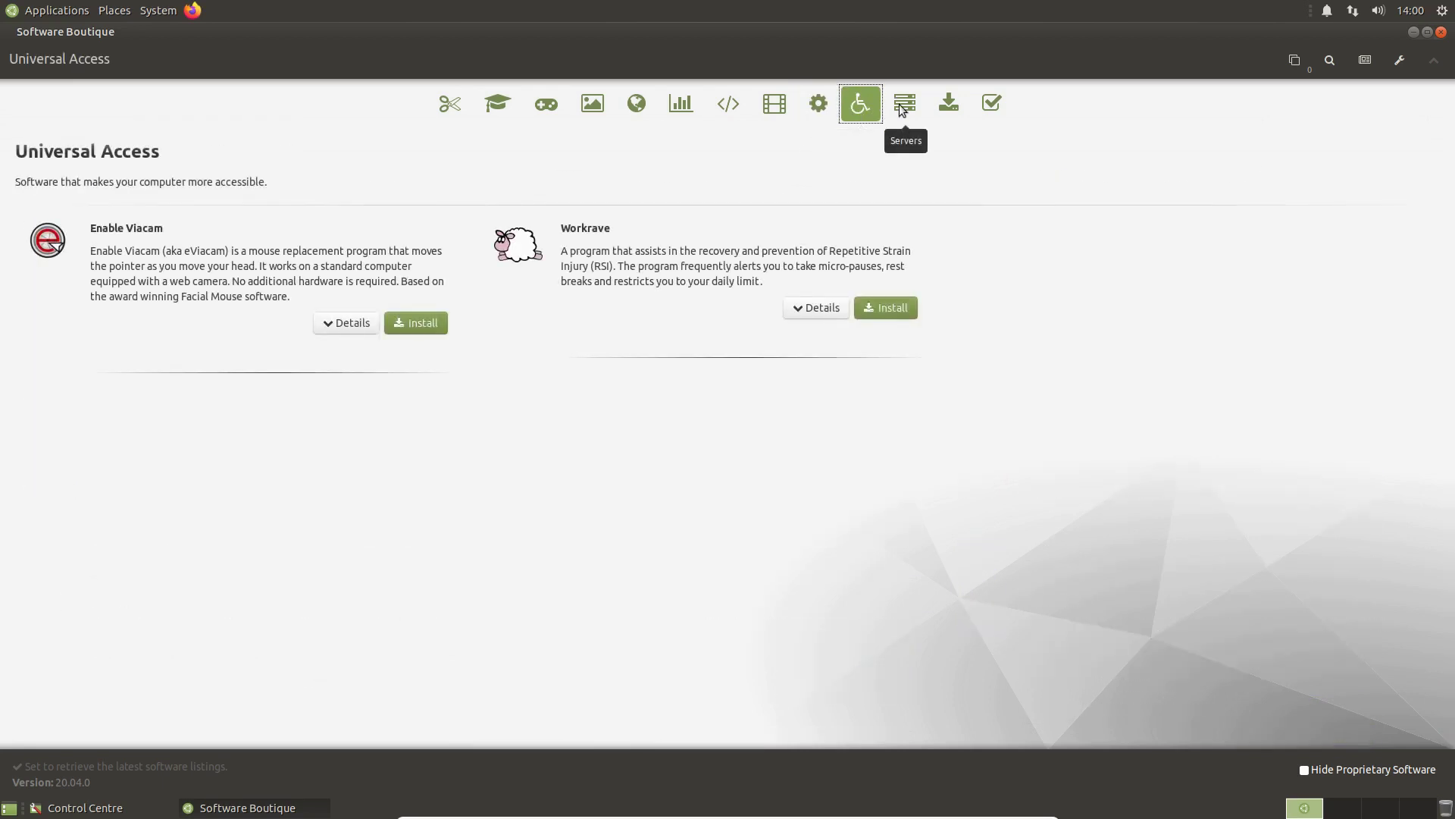
{"action": "left_click", "coordinate": [903, 107]}
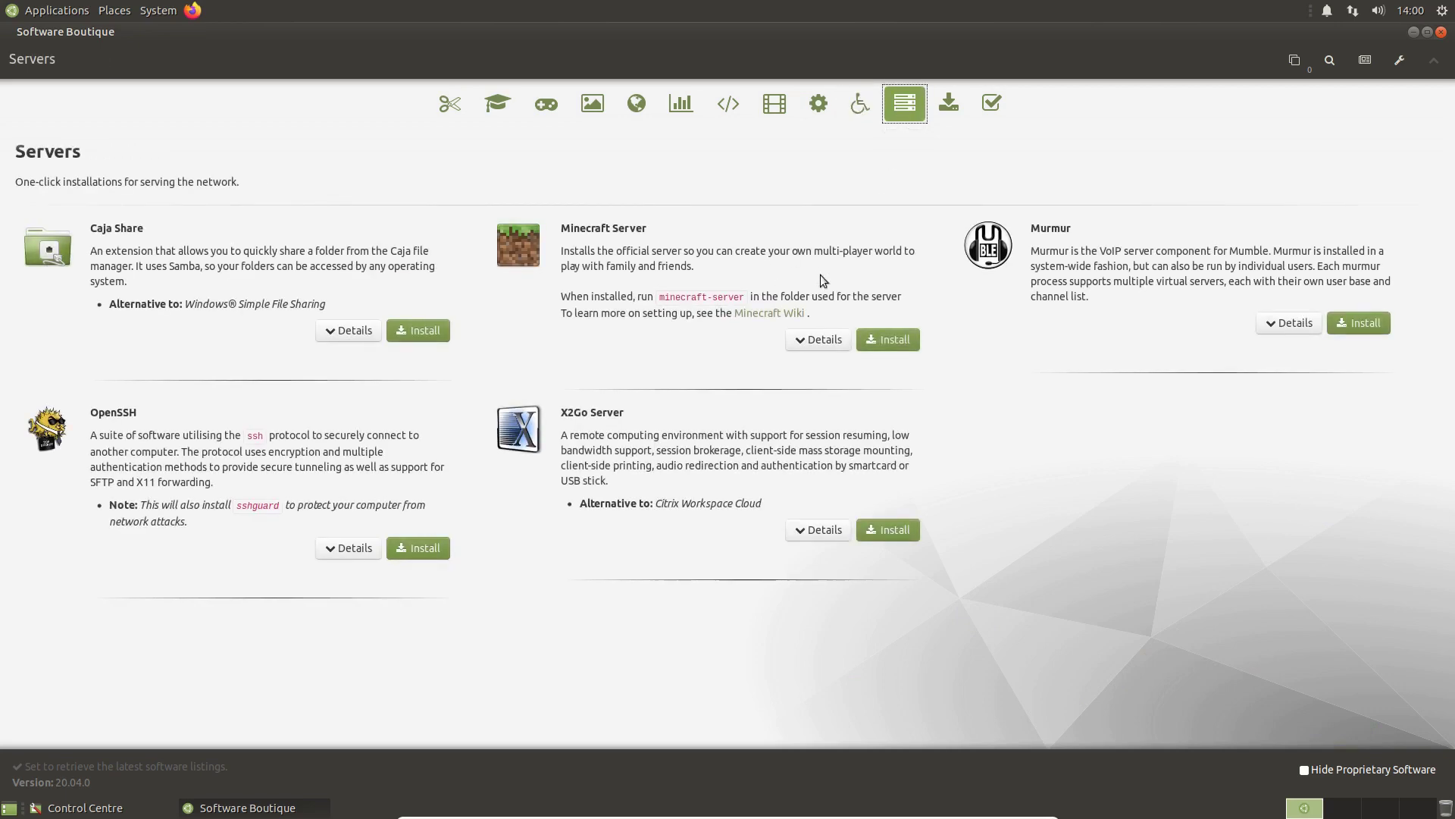
{"action": "left_click", "coordinate": [948, 104]}
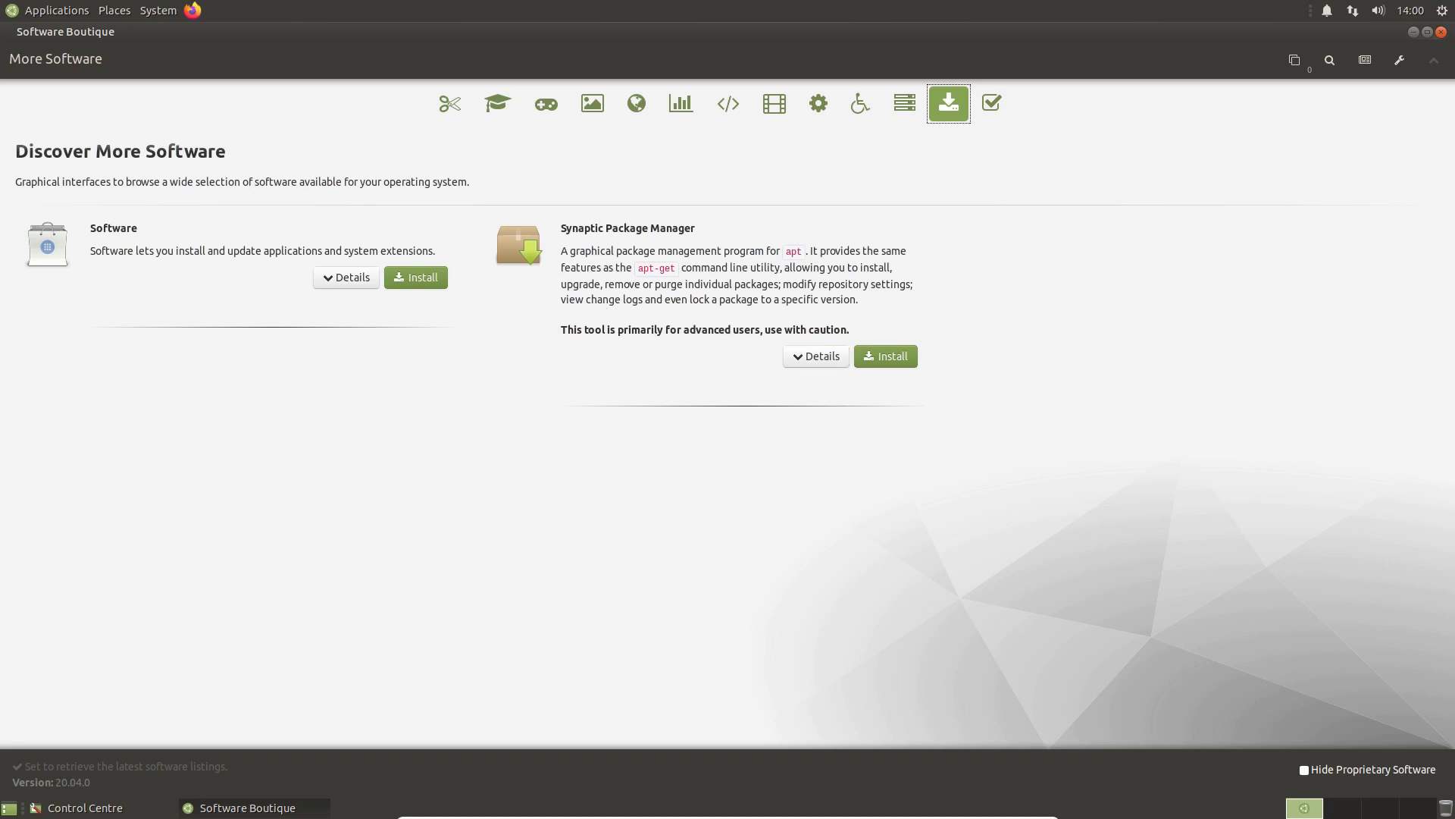
{"action": "left_click", "coordinate": [1443, 32]}
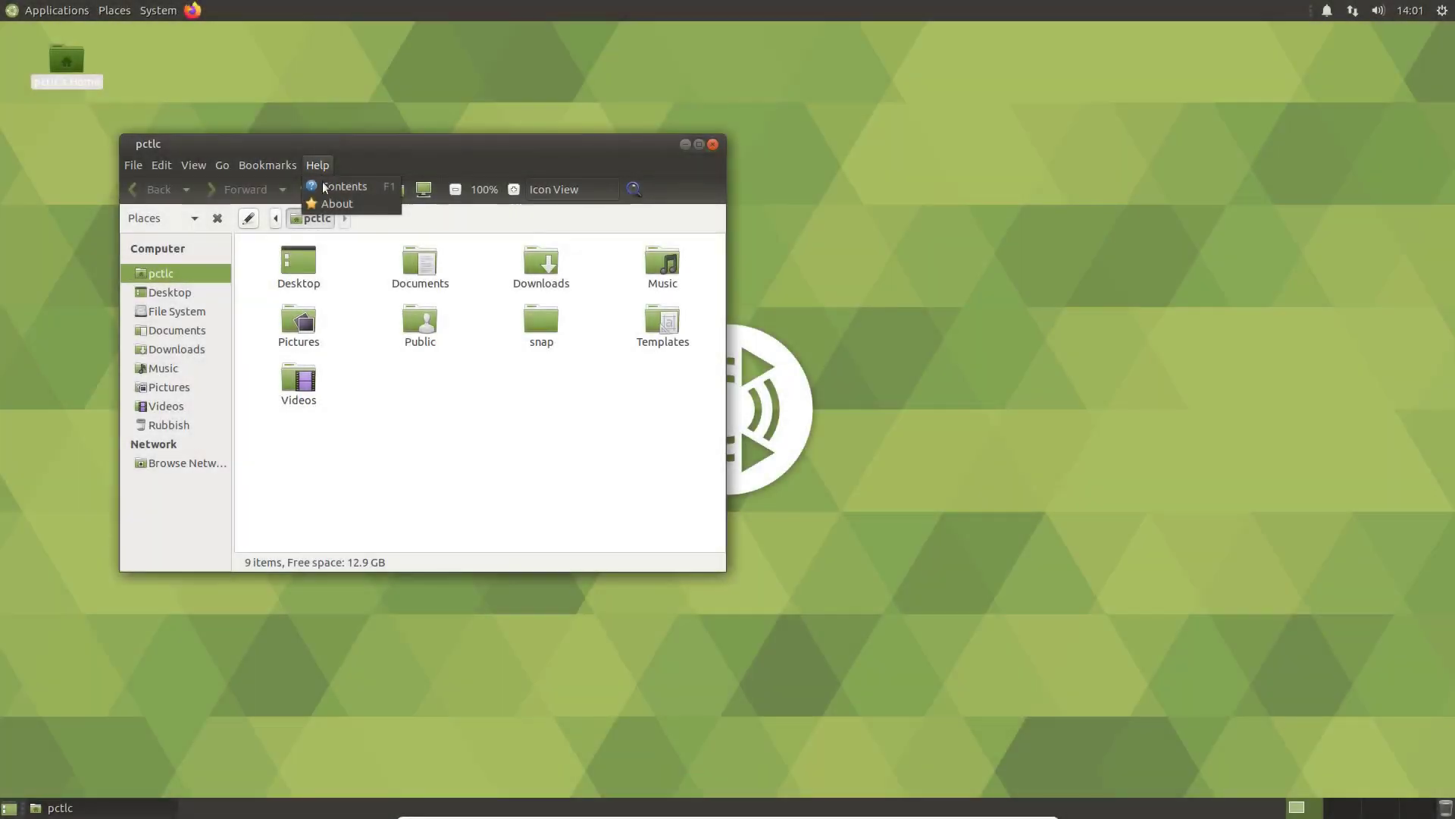
View the Caja file manager's version information, and close the information dialog and the file manager
{"action": "left_click", "coordinate": [319, 203]}
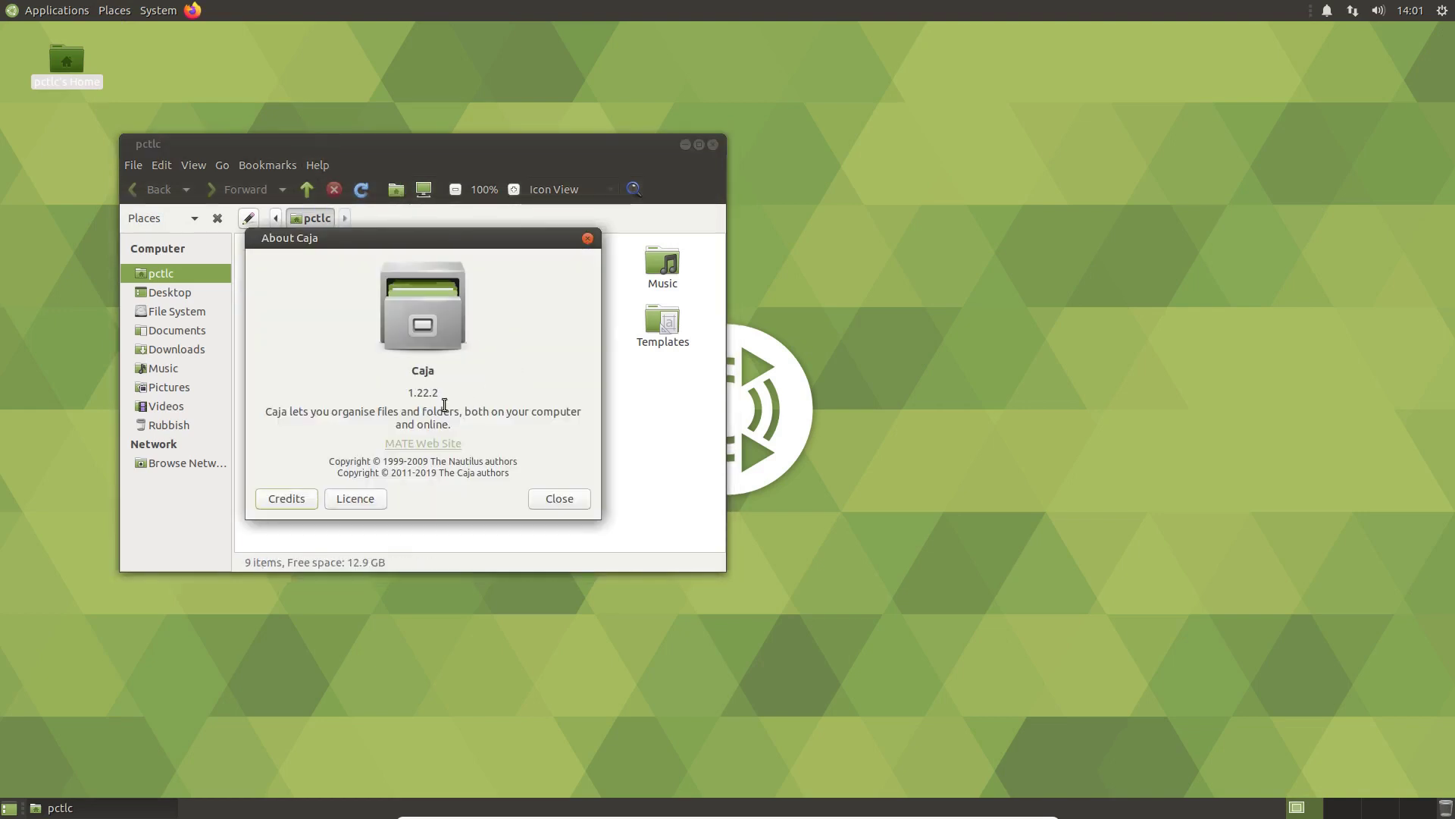
{"action": "left_click", "coordinate": [552, 500]}
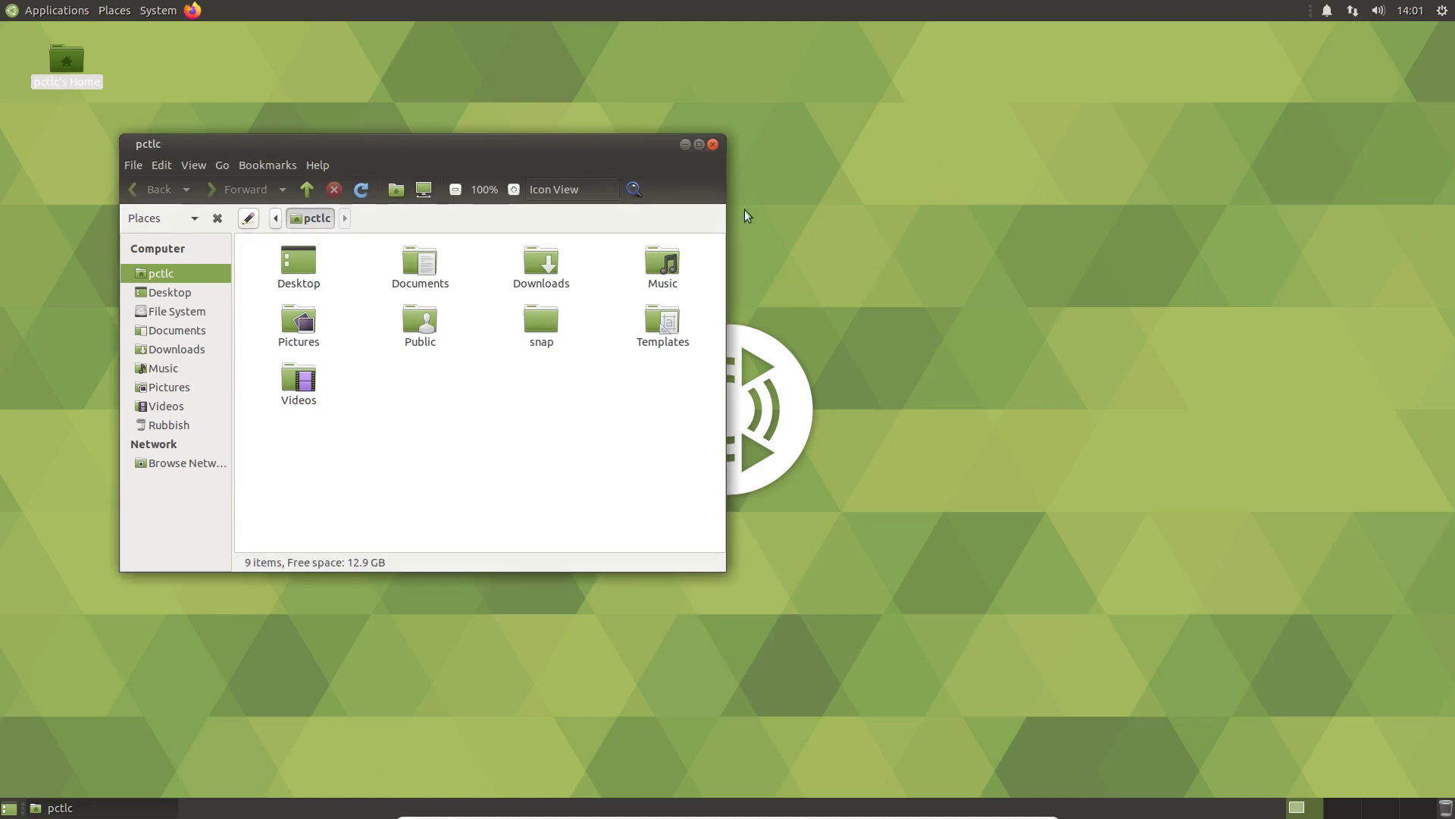
{"action": "left_click", "coordinate": [713, 145]}
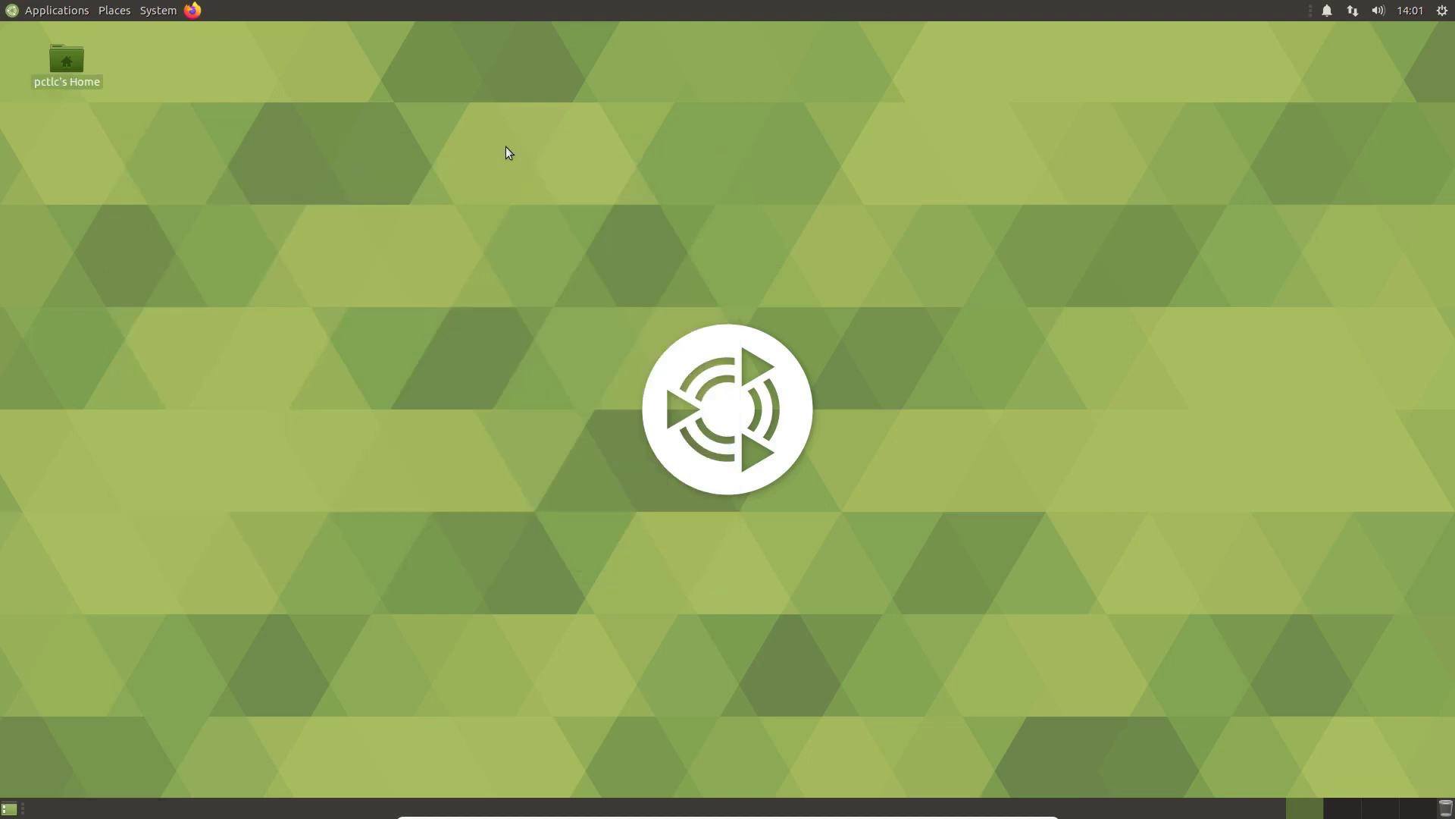
Open CompizConfig Settings Manager from Linux Mint's Control Centre, look through its plugin categories and close it
{"action": "mouse_move", "coordinate": [0, 0]}
{"action": "left_click", "coordinate": [386, 634]}
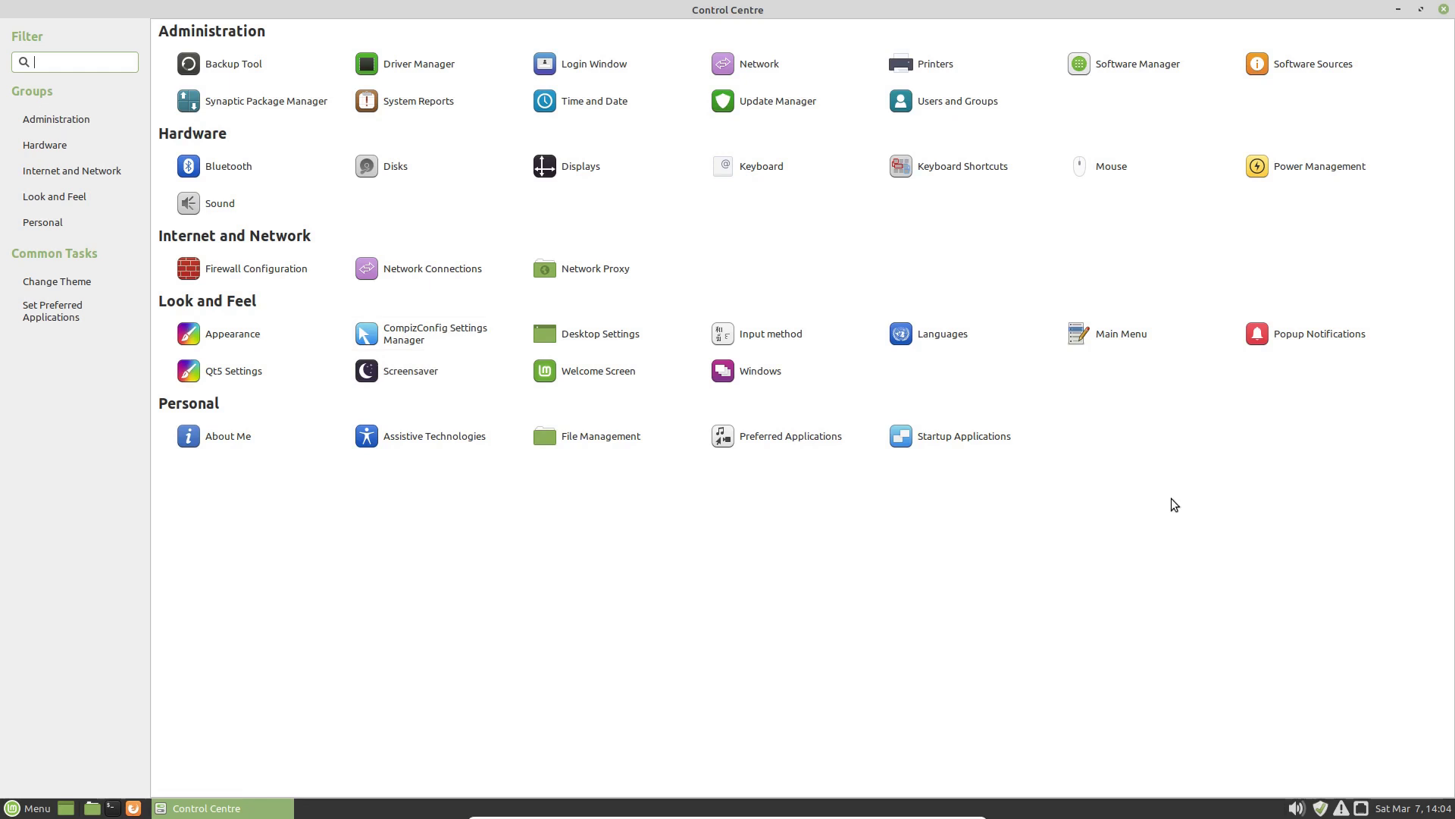
{"action": "left_click", "coordinate": [410, 328]}
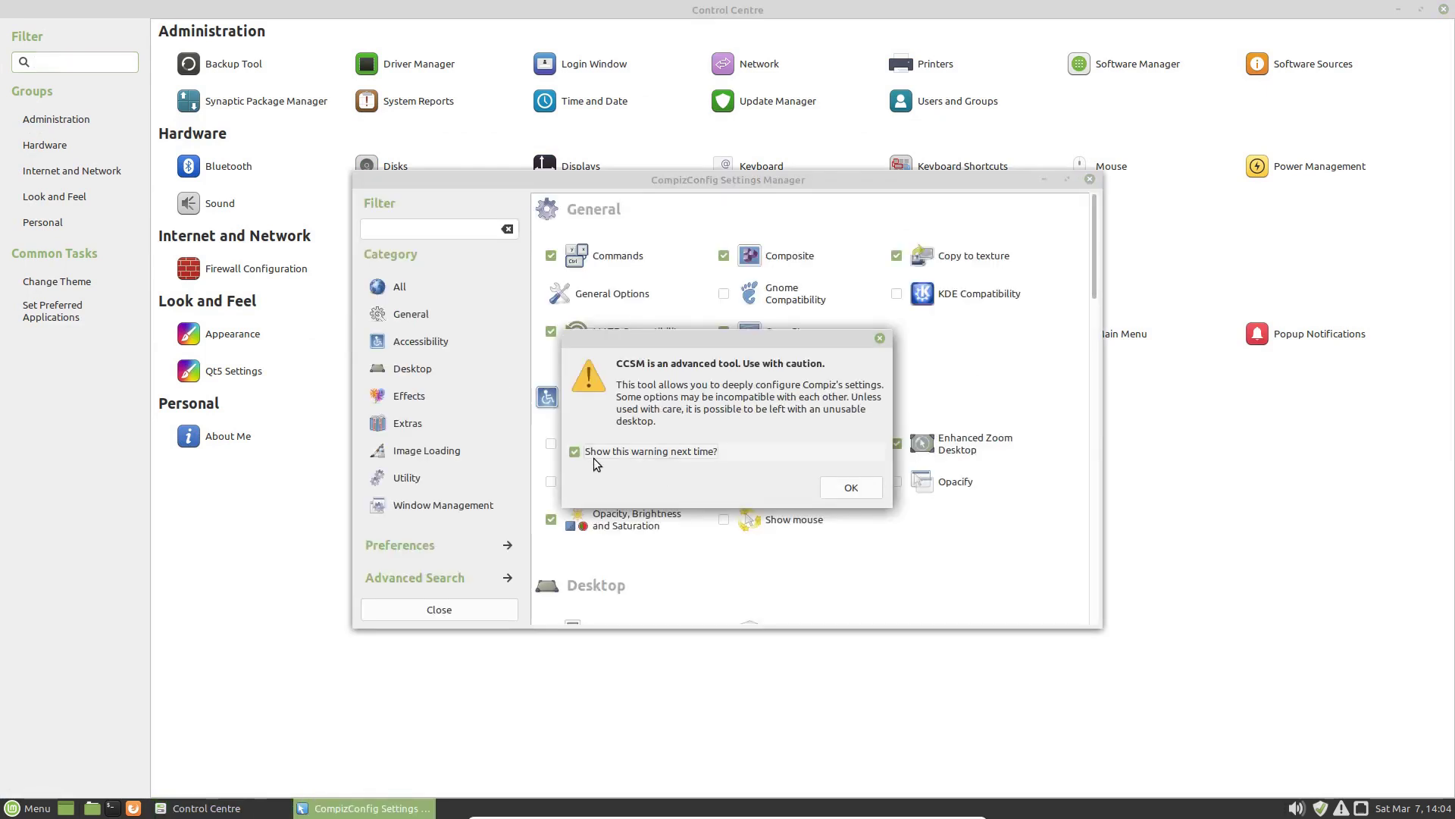
{"action": "left_click", "coordinate": [852, 489]}
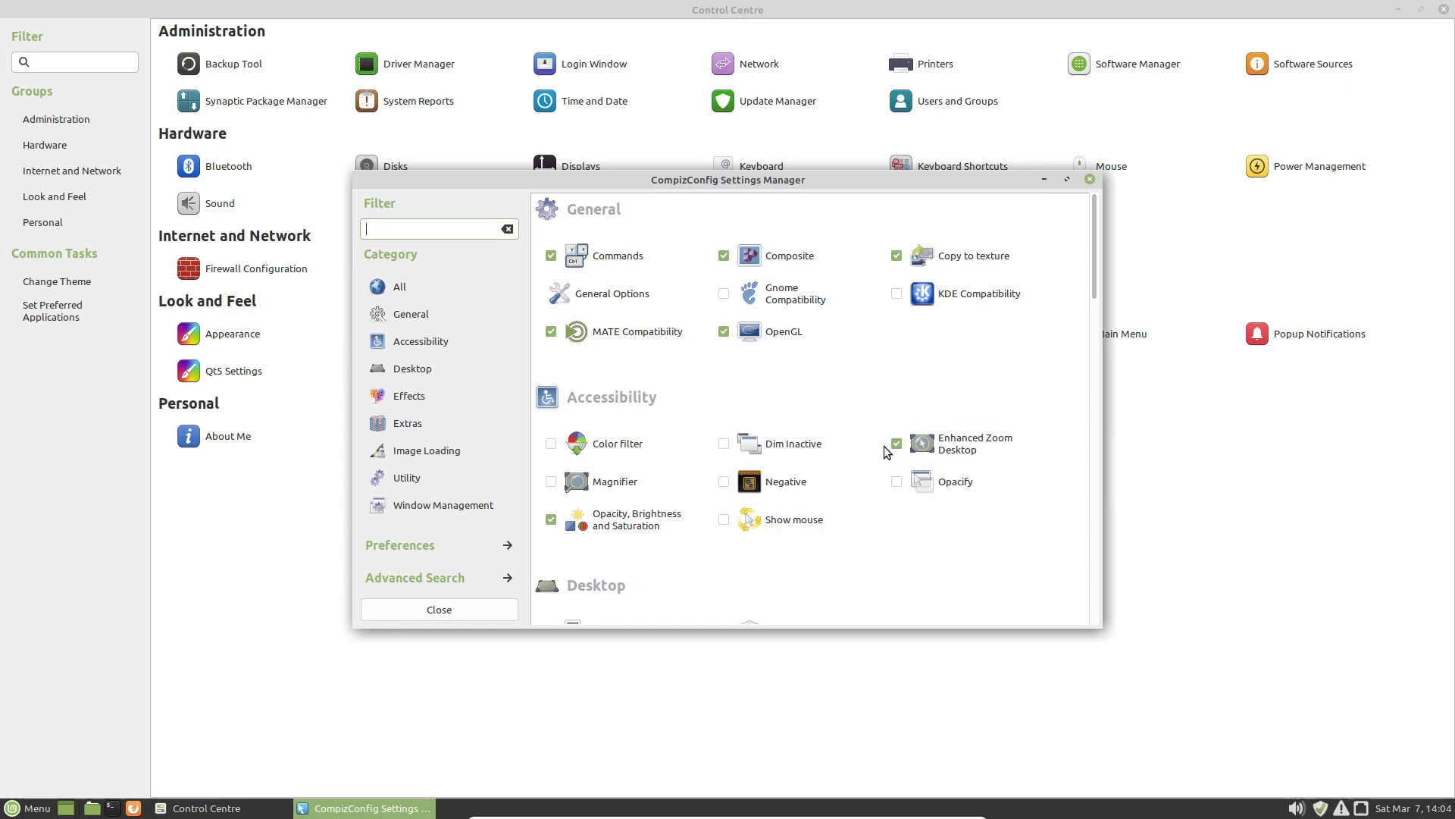
{"action": "scroll", "coordinate": [884, 447], "scroll_direction": "down", "scroll_amount": 10}
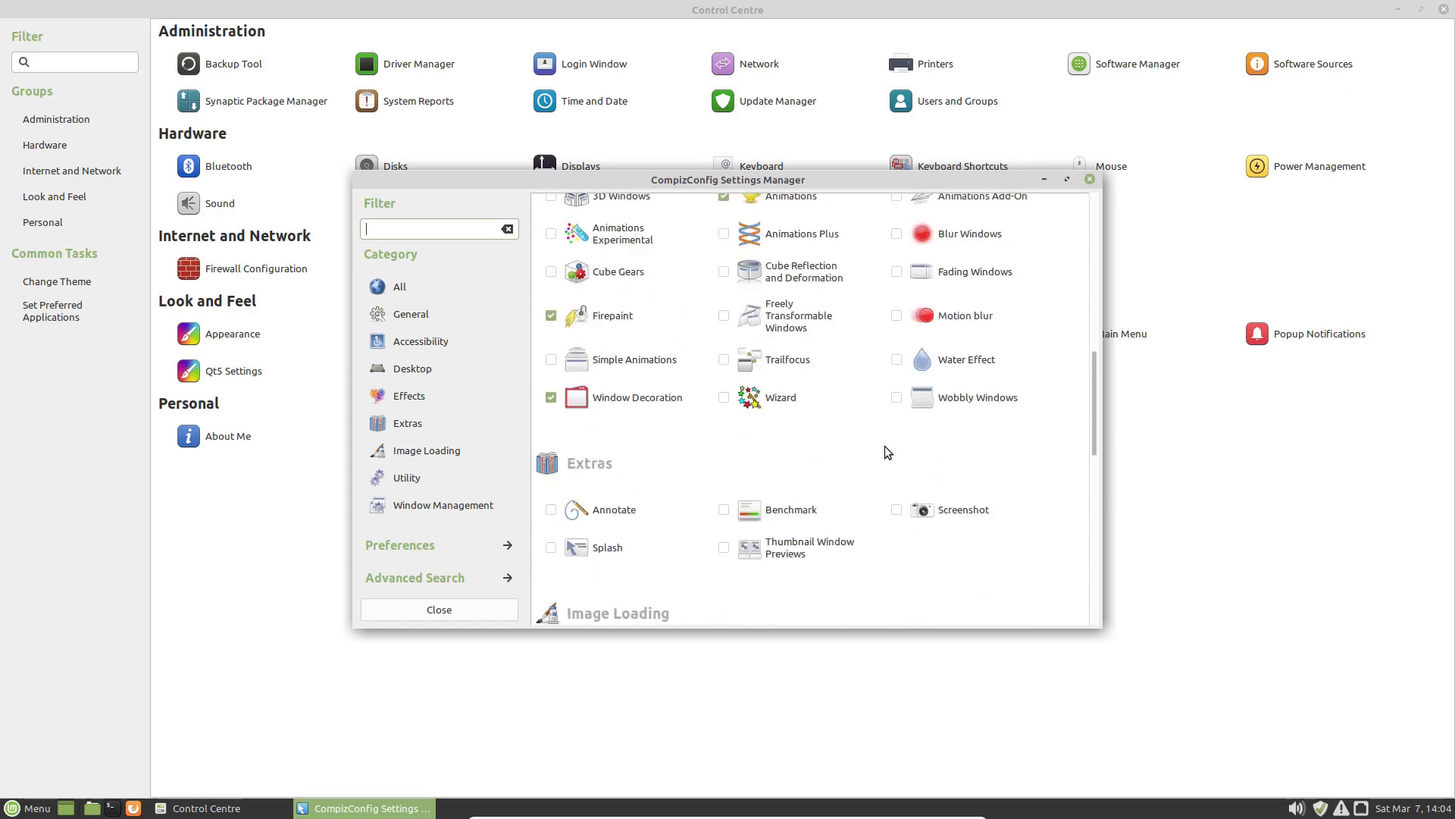
{"action": "left_click", "coordinate": [1090, 180]}
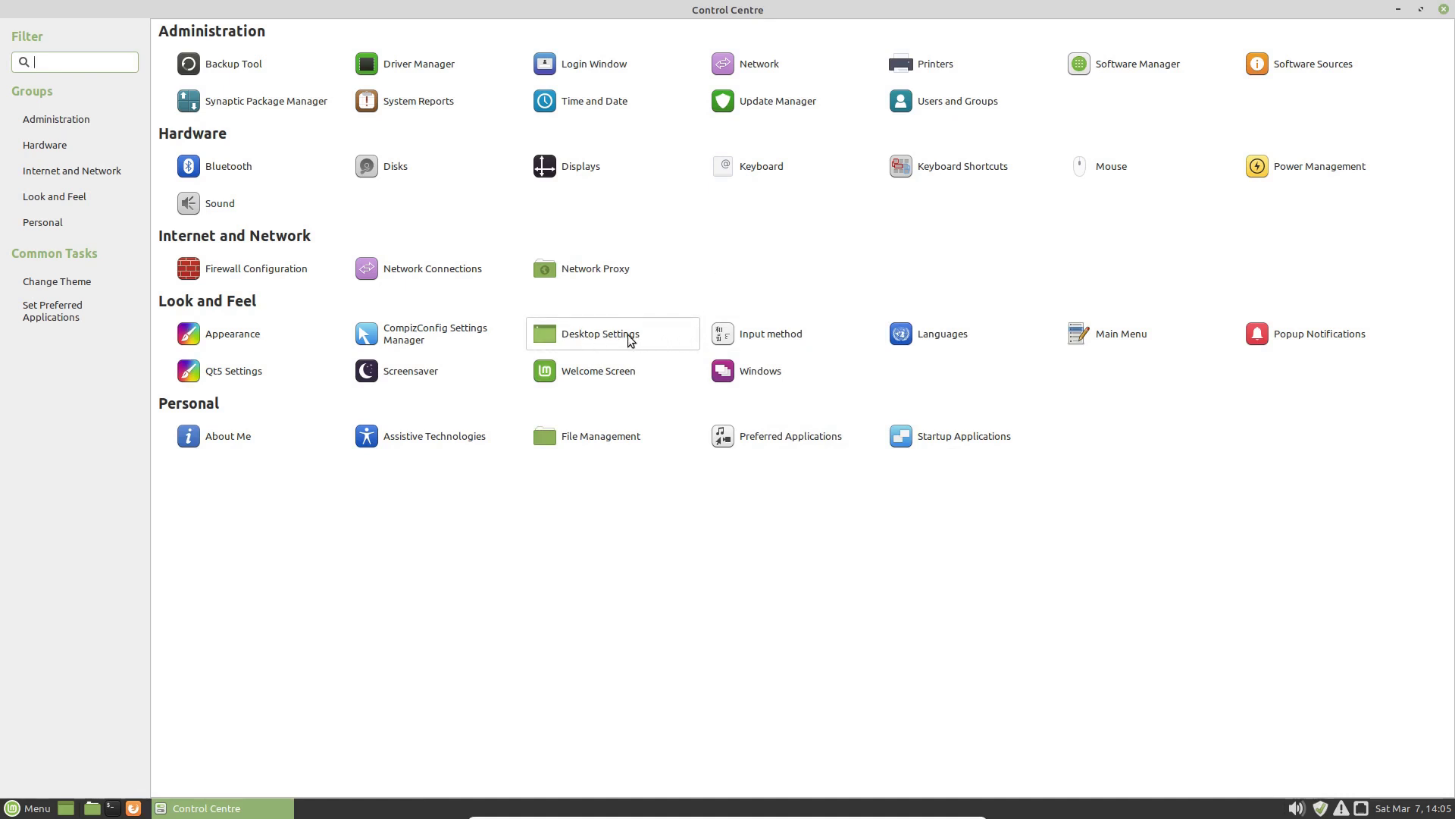
Open Desktop Settings from the Control Centre, compare its desktop icon options with the desktop, and try switching the Computer icon off and on
{"action": "left_click", "coordinate": [576, 339]}
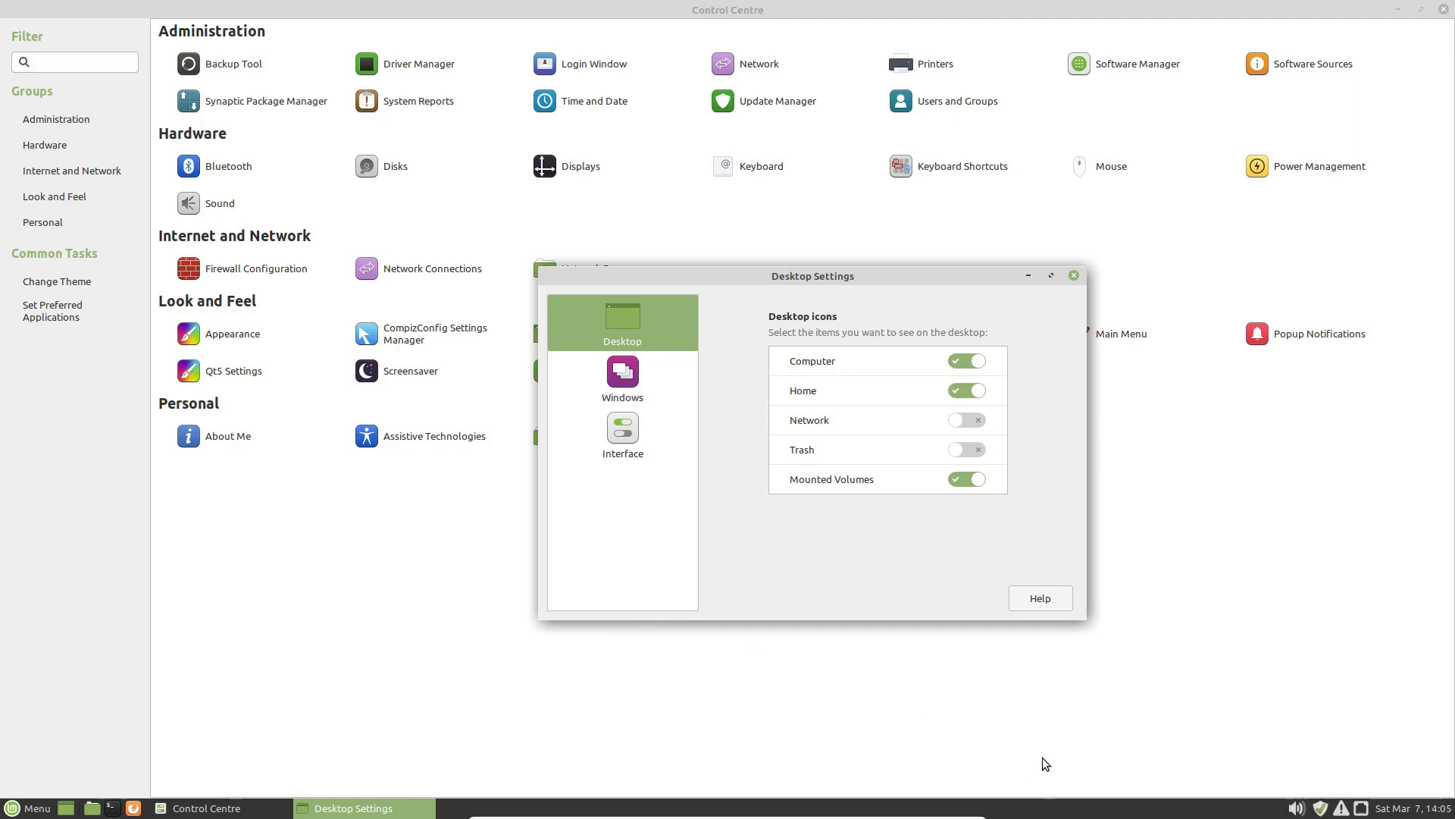
{"action": "left_click", "coordinate": [66, 808]}
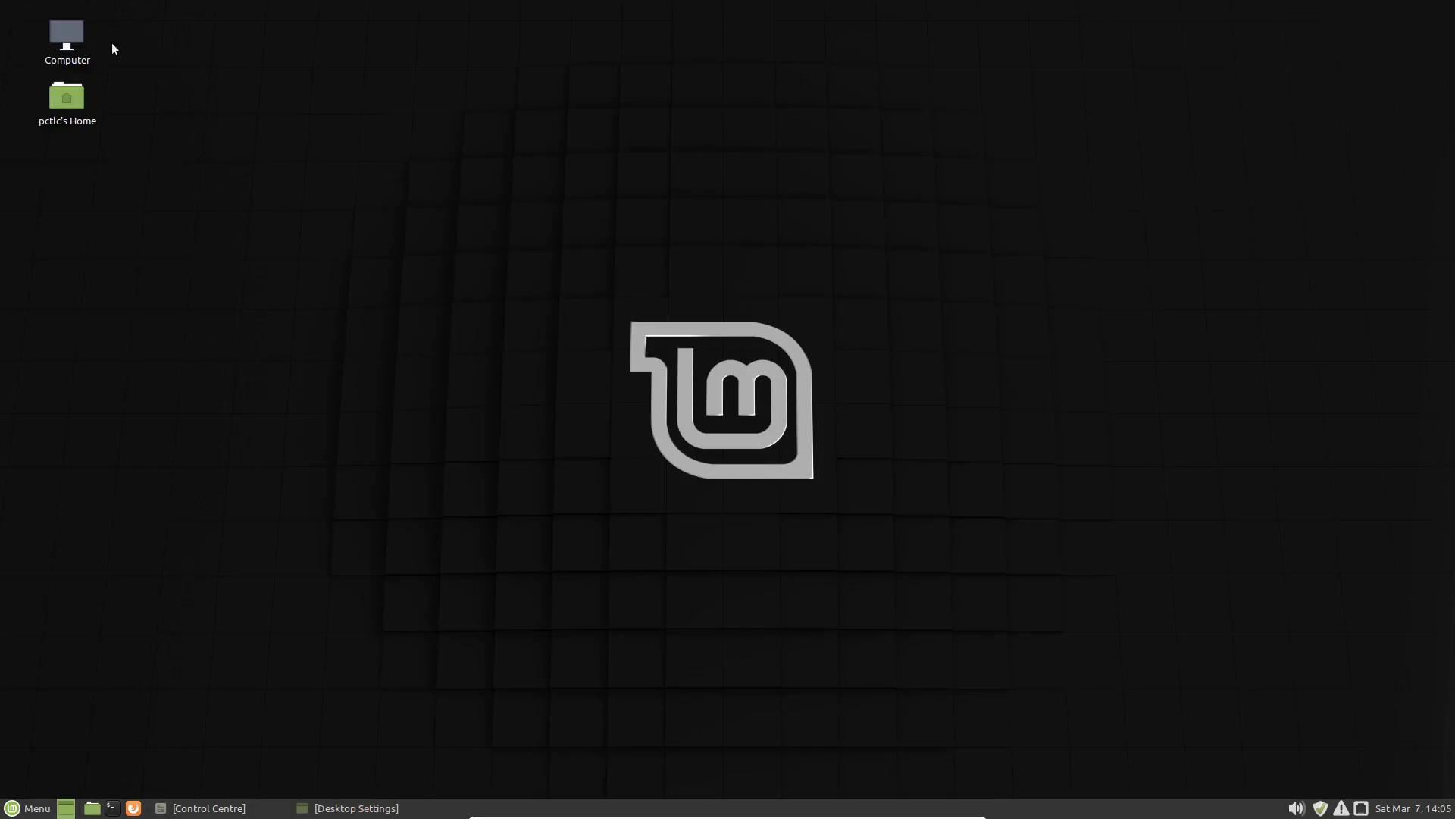
{"action": "left_click", "coordinate": [376, 808]}
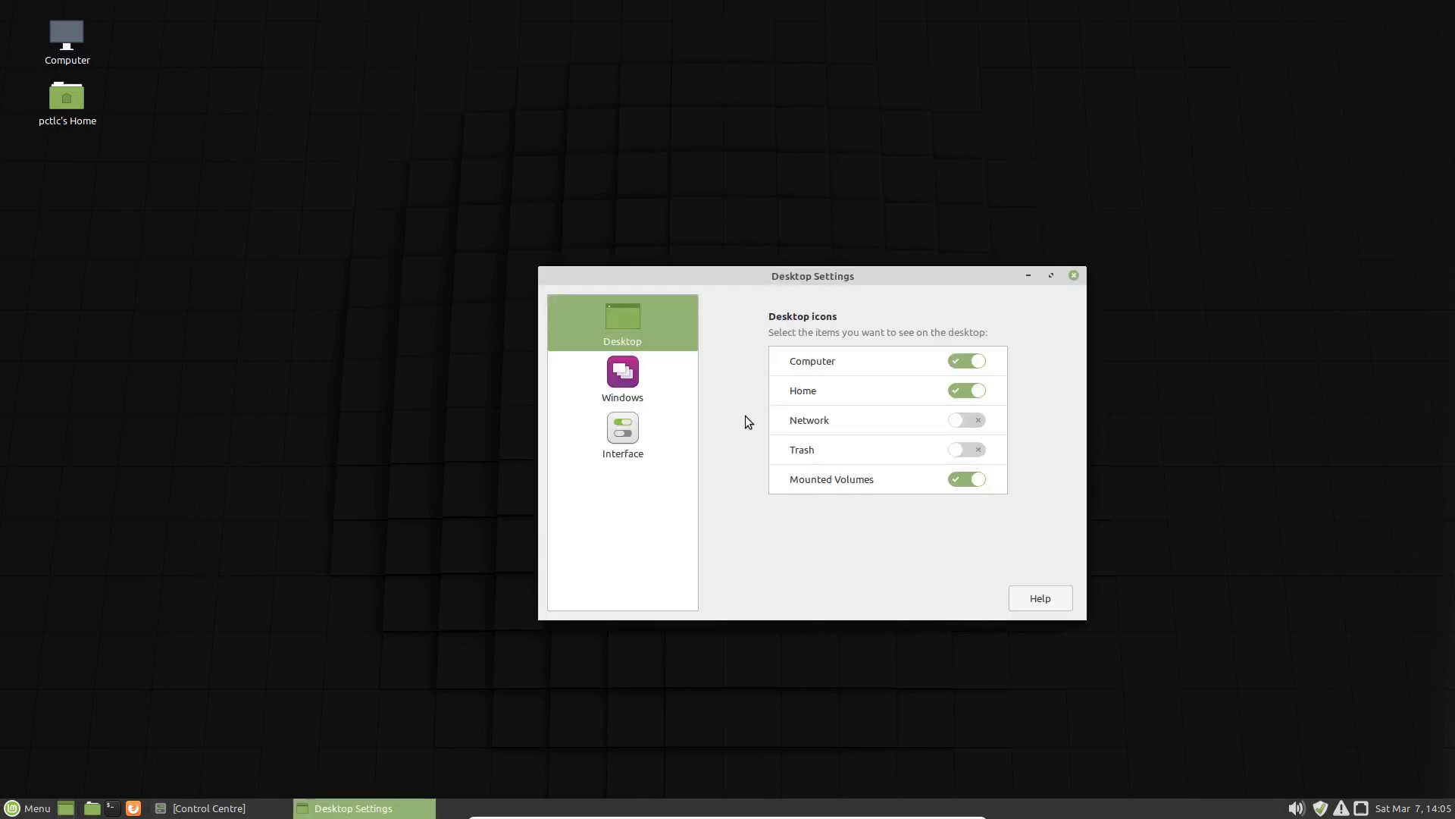
{"action": "left_click", "coordinate": [960, 362]}
{"action": "left_click", "coordinate": [974, 363]}
View the window manager and Marco options in the Windows section of Desktop Settings with the window maximized
{"action": "left_click", "coordinate": [626, 386]}
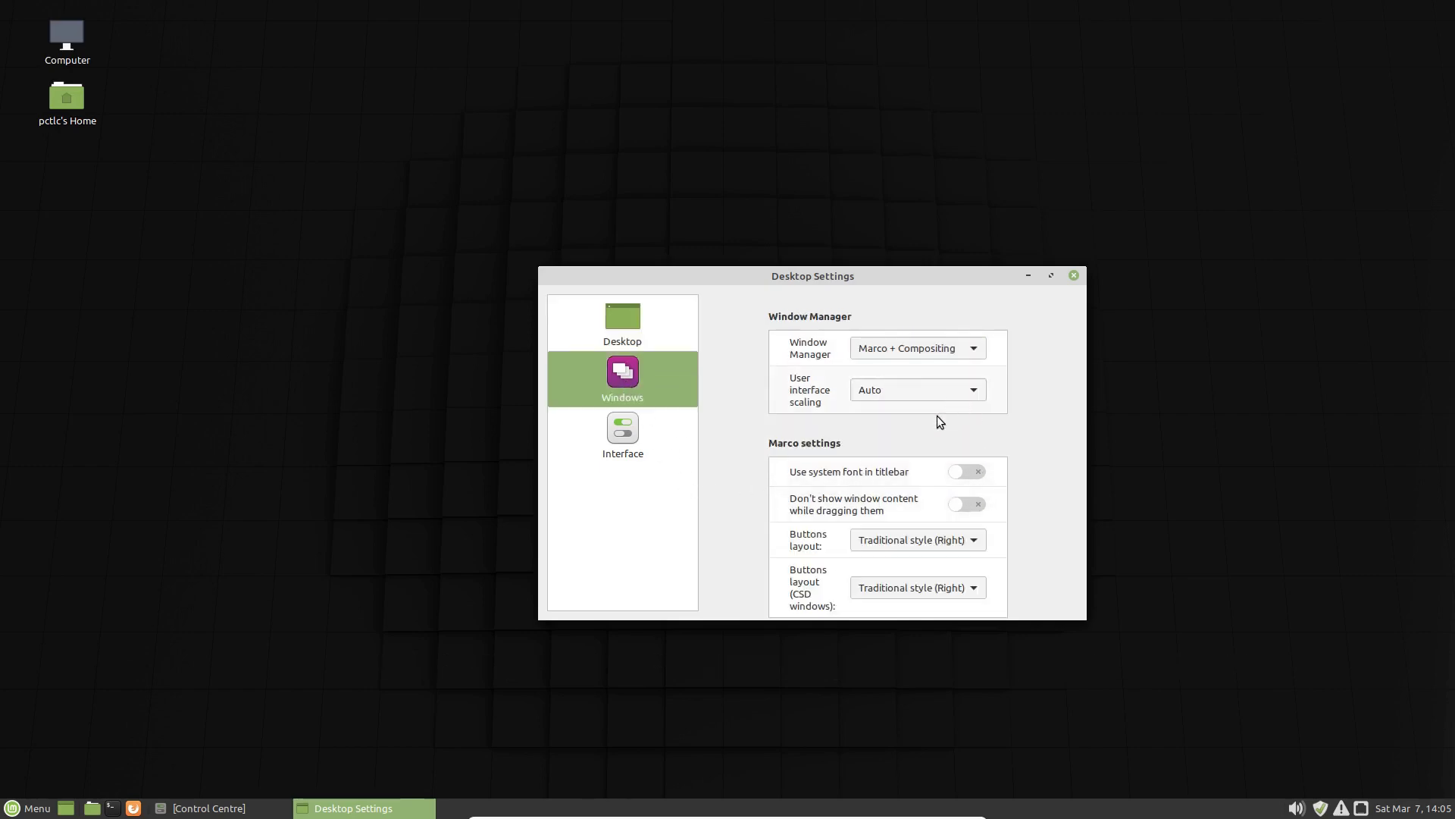
{"action": "left_click_drag", "start_coordinate": [893, 272], "coordinate": [861, 17]}
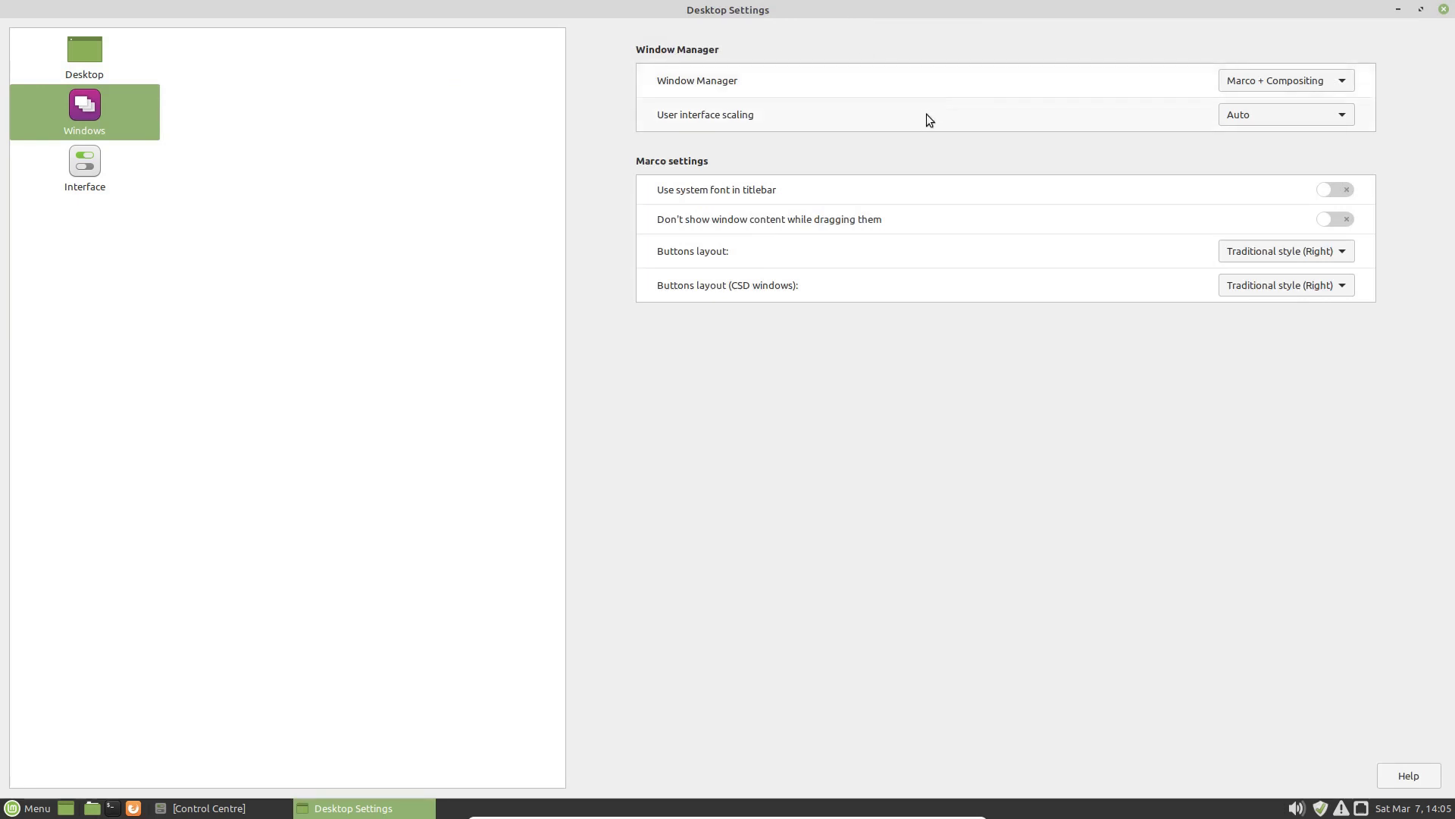
View the available window managers and the Interface section's icon and toolbar options in Desktop Settings, and restore the window from its maximized size
{"action": "left_click", "coordinate": [1311, 79]}
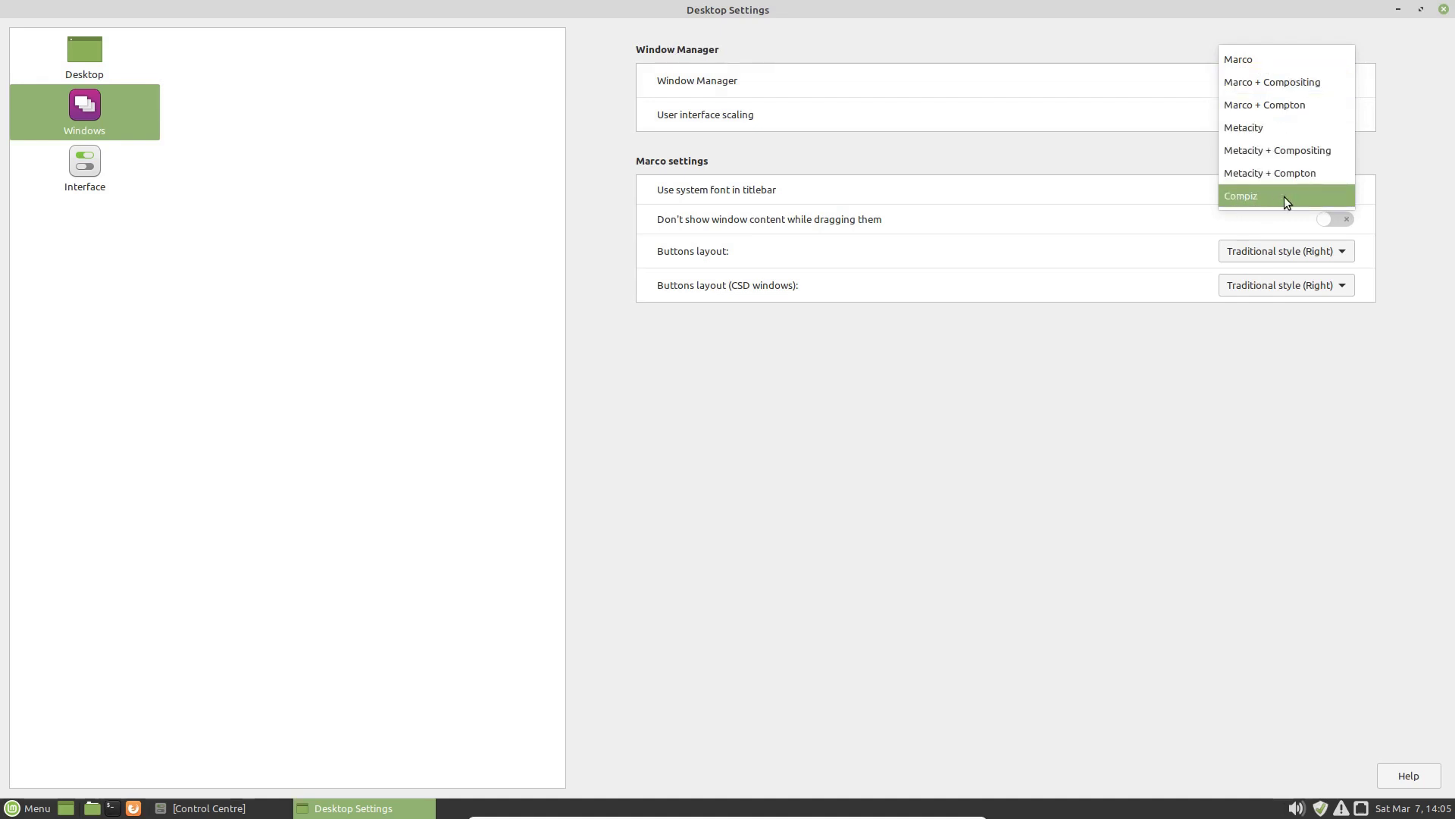
{"action": "left_click", "coordinate": [1408, 74]}
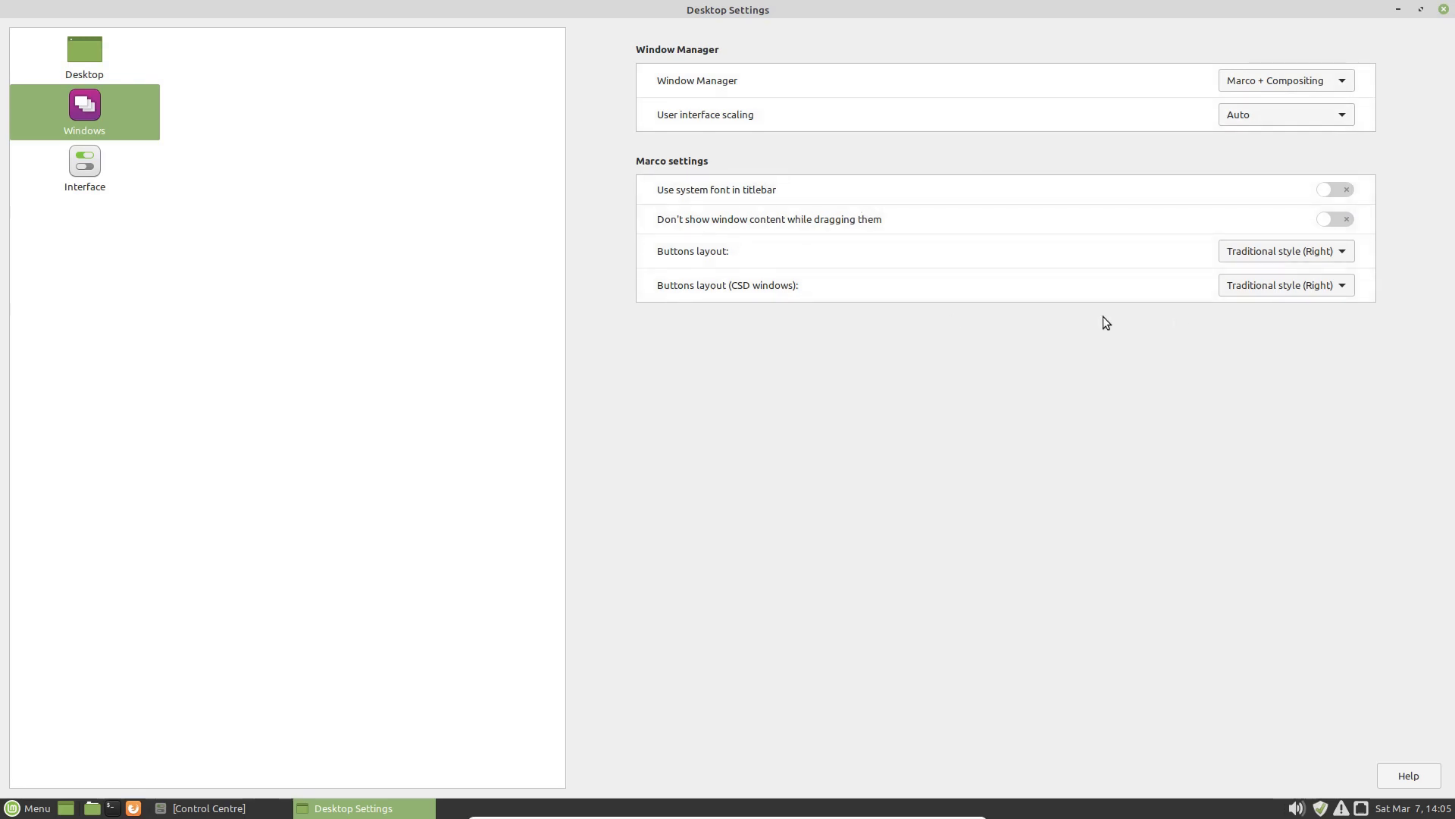
{"action": "left_click", "coordinate": [92, 169]}
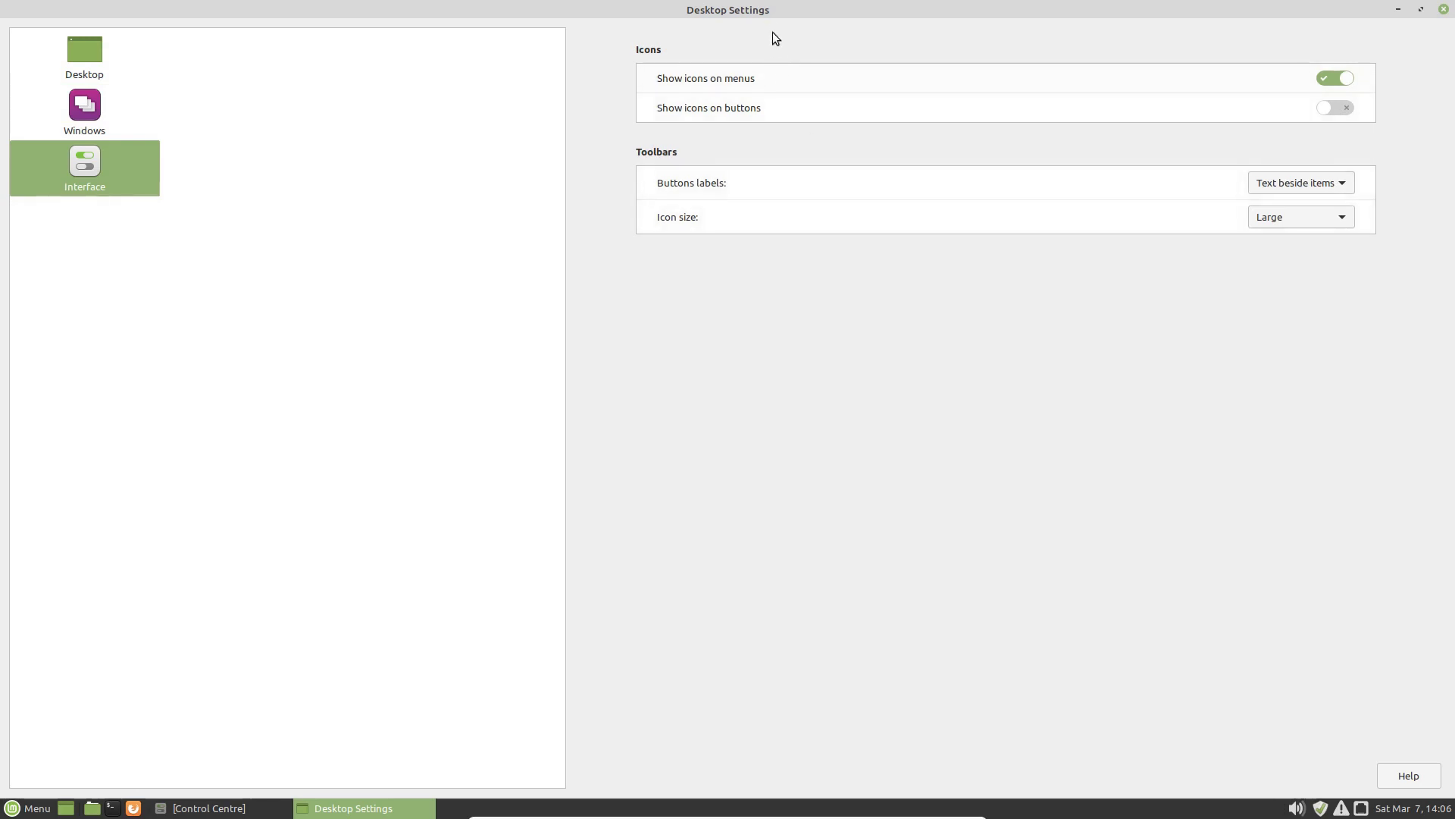
{"action": "left_click_drag", "start_coordinate": [772, 10], "coordinate": [594, 199]}
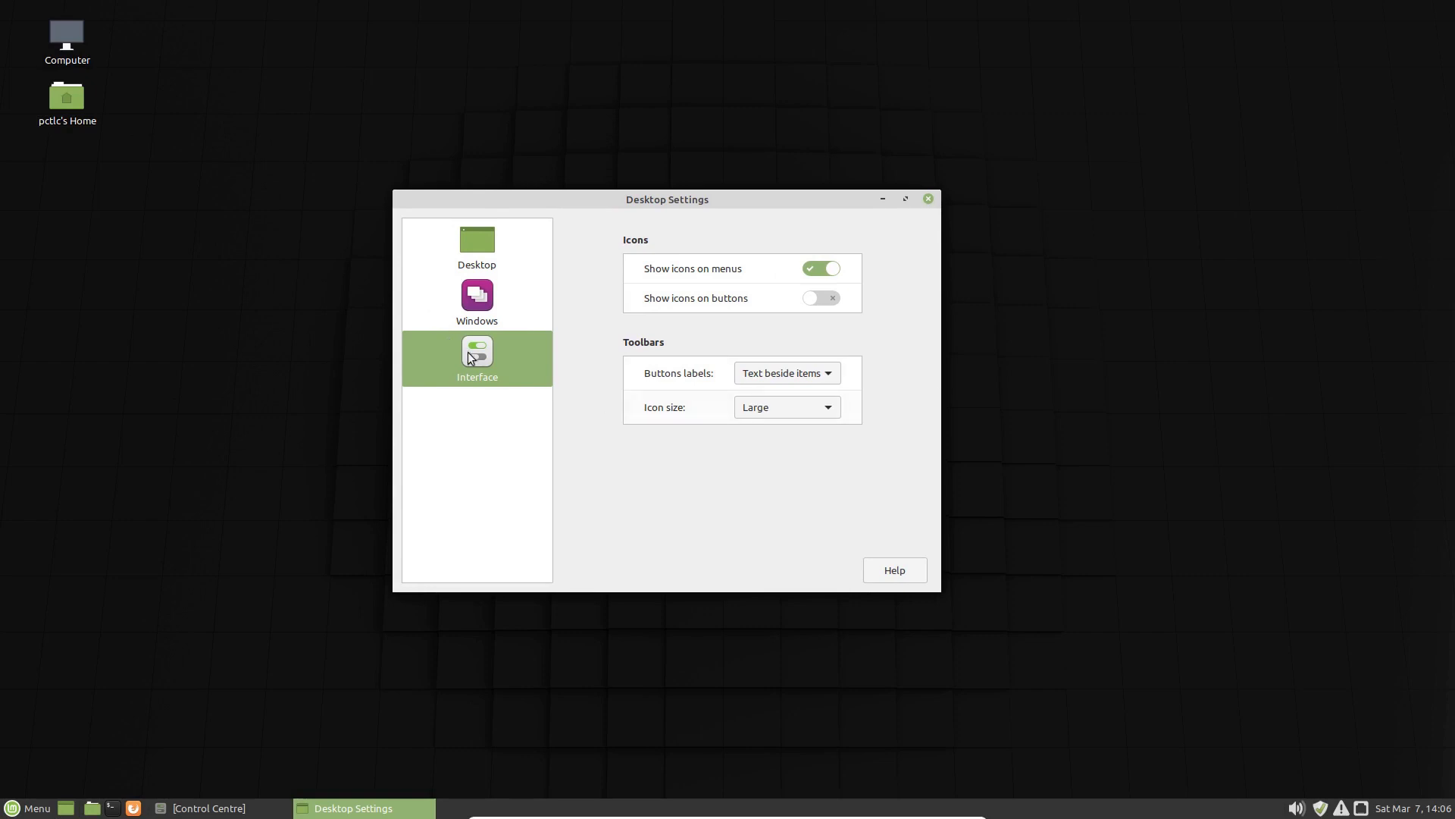
View the user interface scaling choices in the Windows section of Desktop Settings without changing the selection
{"action": "left_click", "coordinate": [476, 301]}
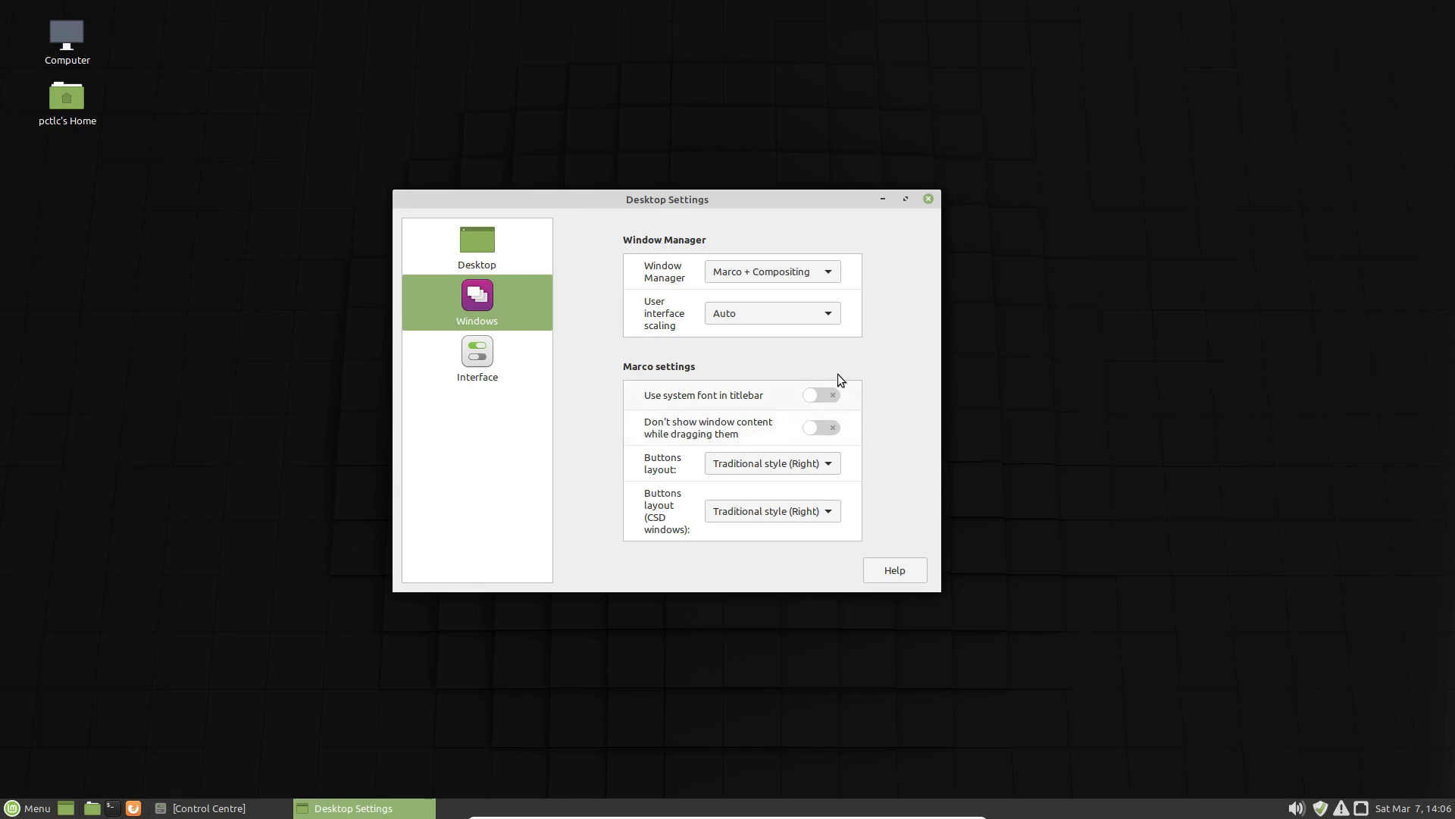
{"action": "left_click", "coordinate": [806, 315]}
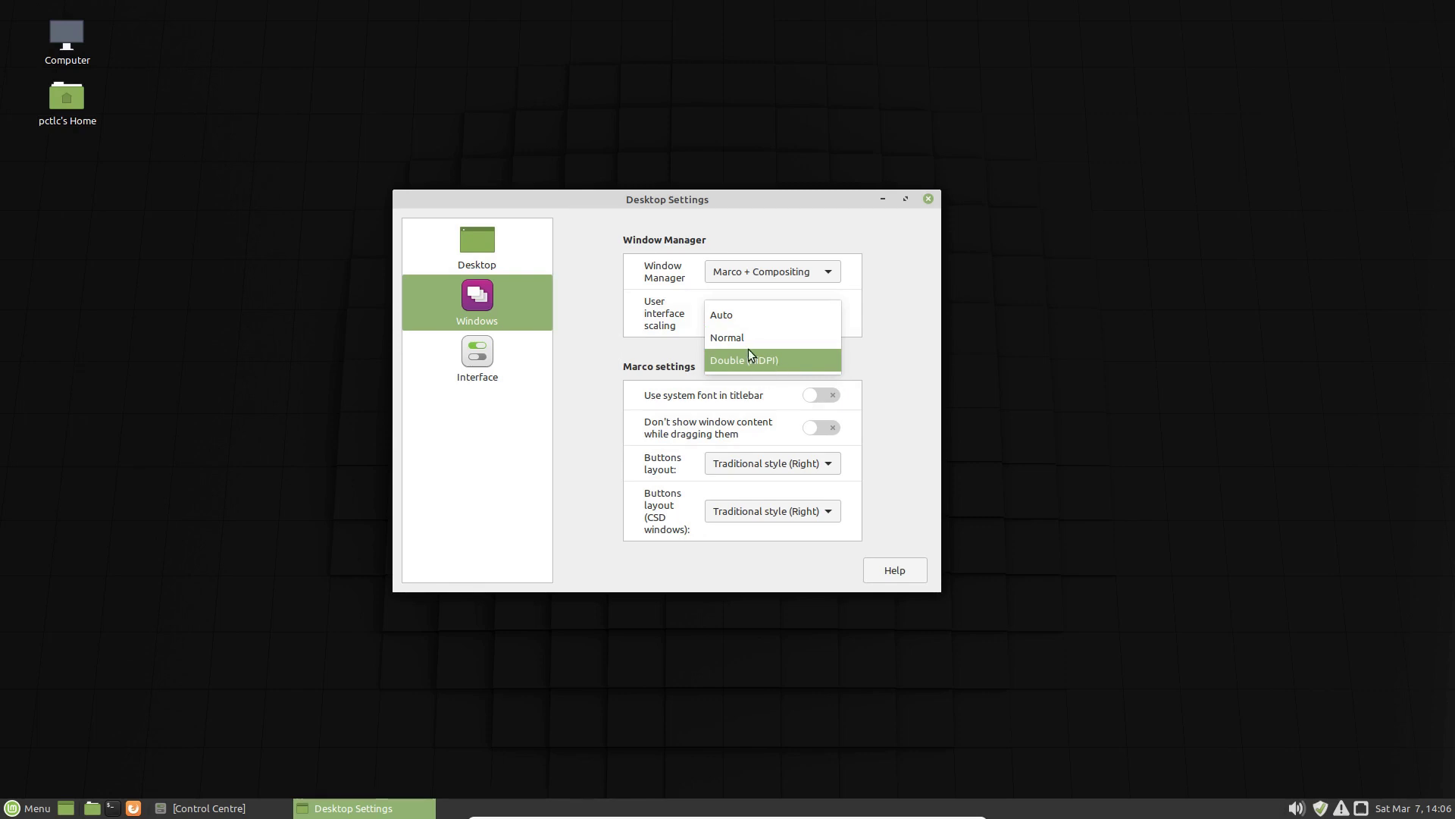
{"action": "left_click", "coordinate": [909, 297]}
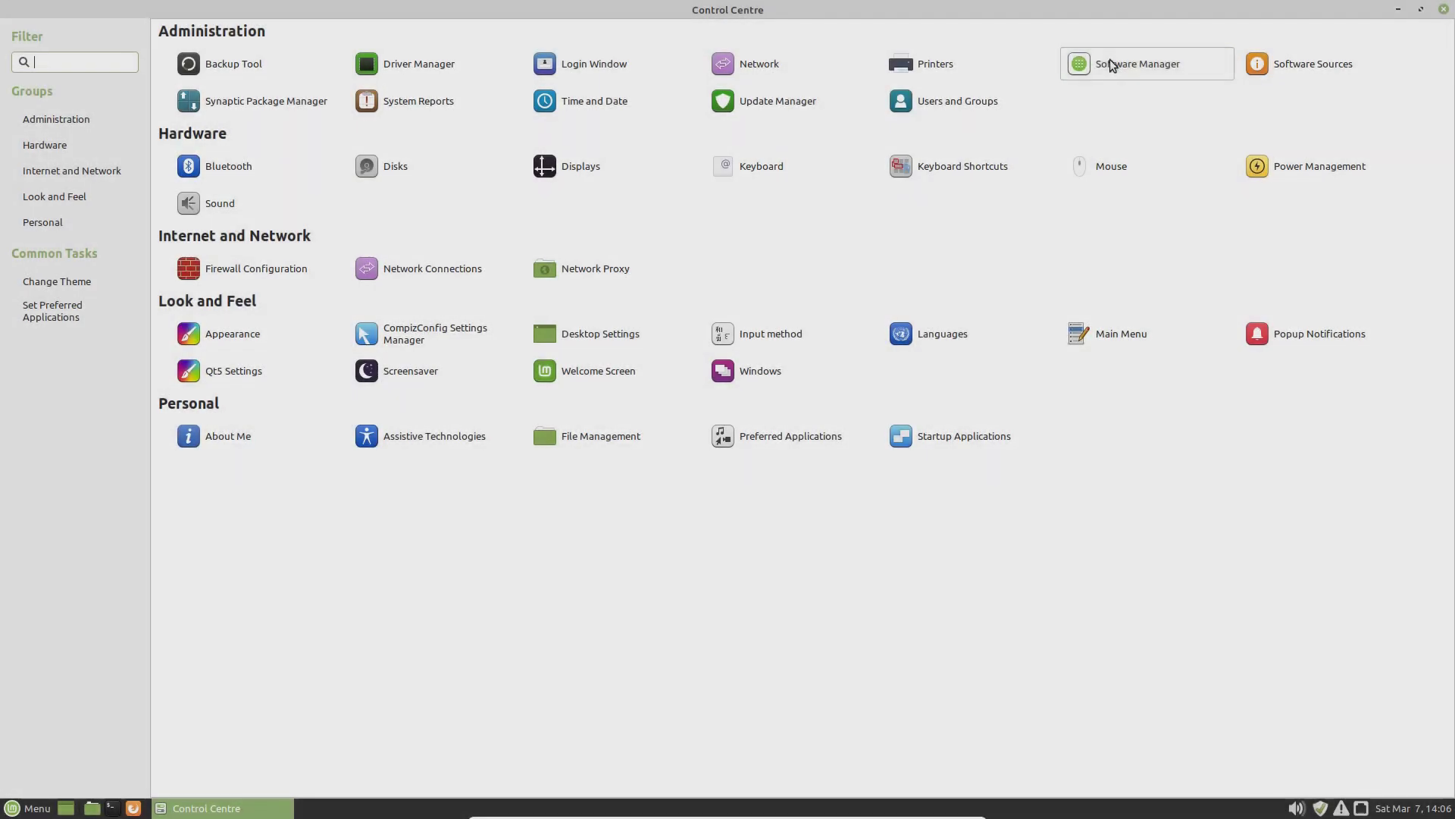
Open Software Manager from the Control Centre, look through its Flatpak category, and return to the start page's search field
{"action": "left_click", "coordinate": [1107, 64]}
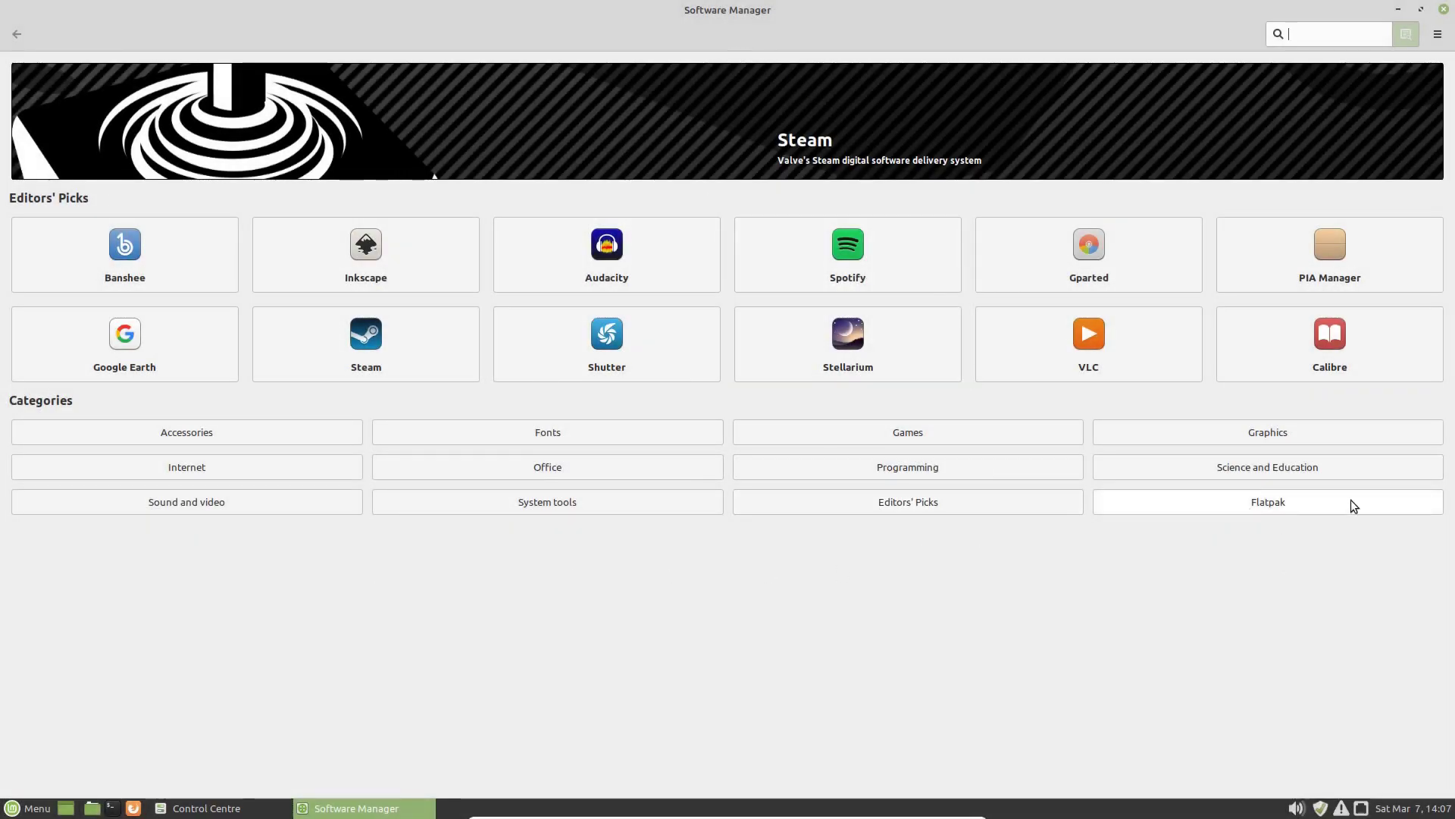
{"action": "left_click", "coordinate": [1266, 502]}
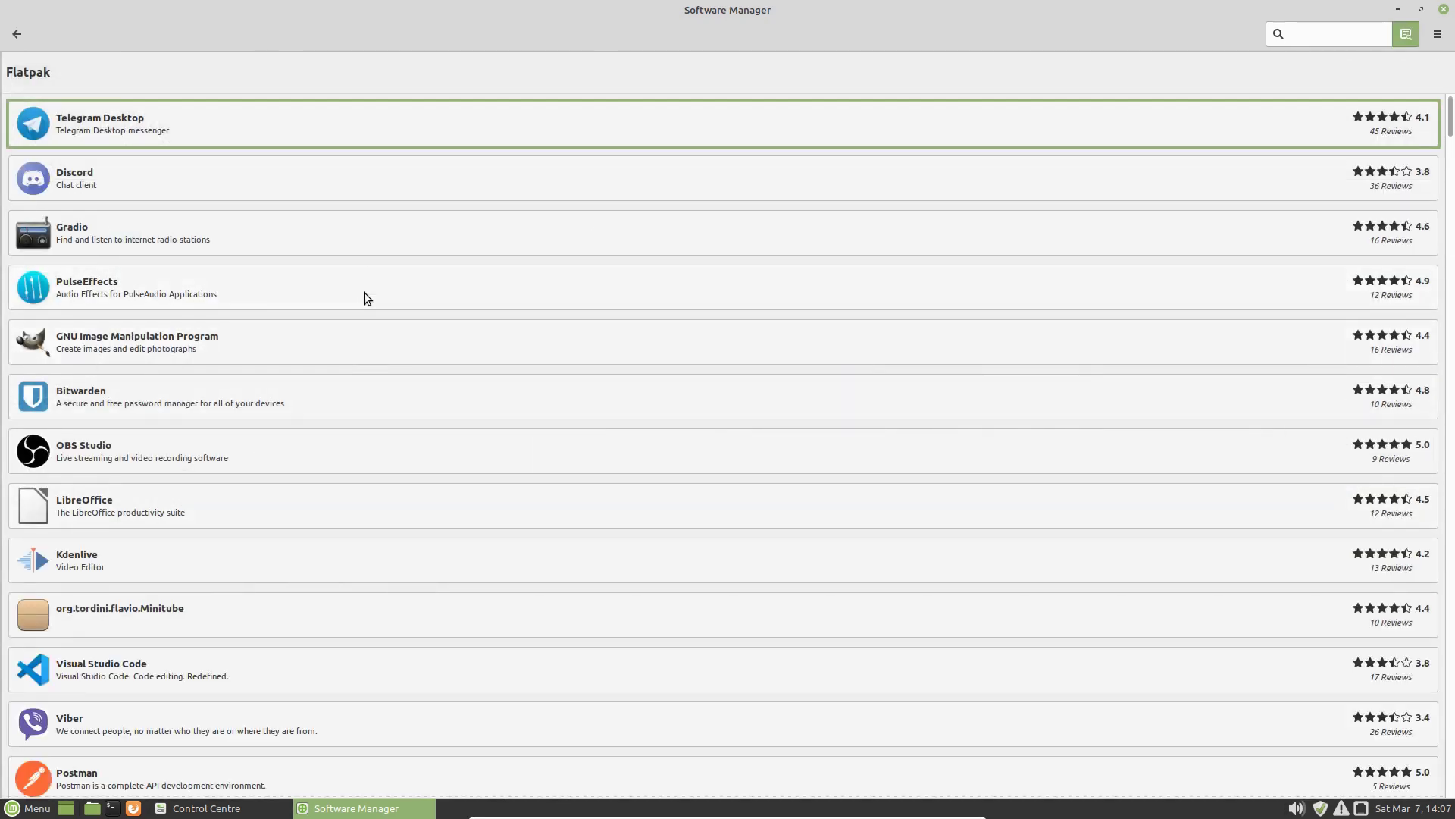
{"action": "scroll", "coordinate": [343, 292], "scroll_direction": "down", "scroll_amount": 5}
{"action": "scroll", "coordinate": [343, 292], "scroll_direction": "down", "scroll_amount": 8}
{"action": "scroll", "coordinate": [343, 293], "scroll_direction": "up", "scroll_amount": 12}
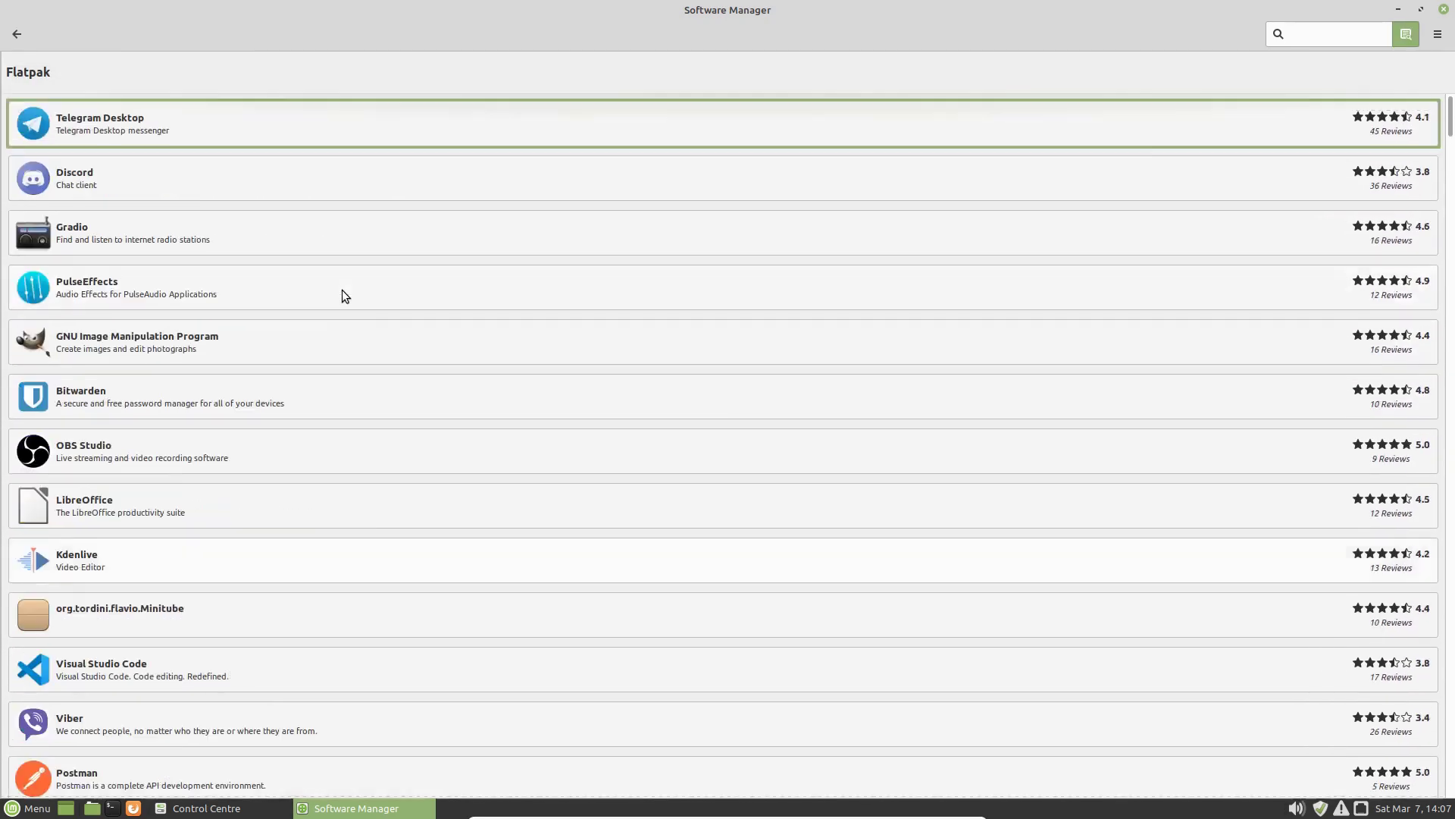
{"action": "left_click", "coordinate": [17, 35]}
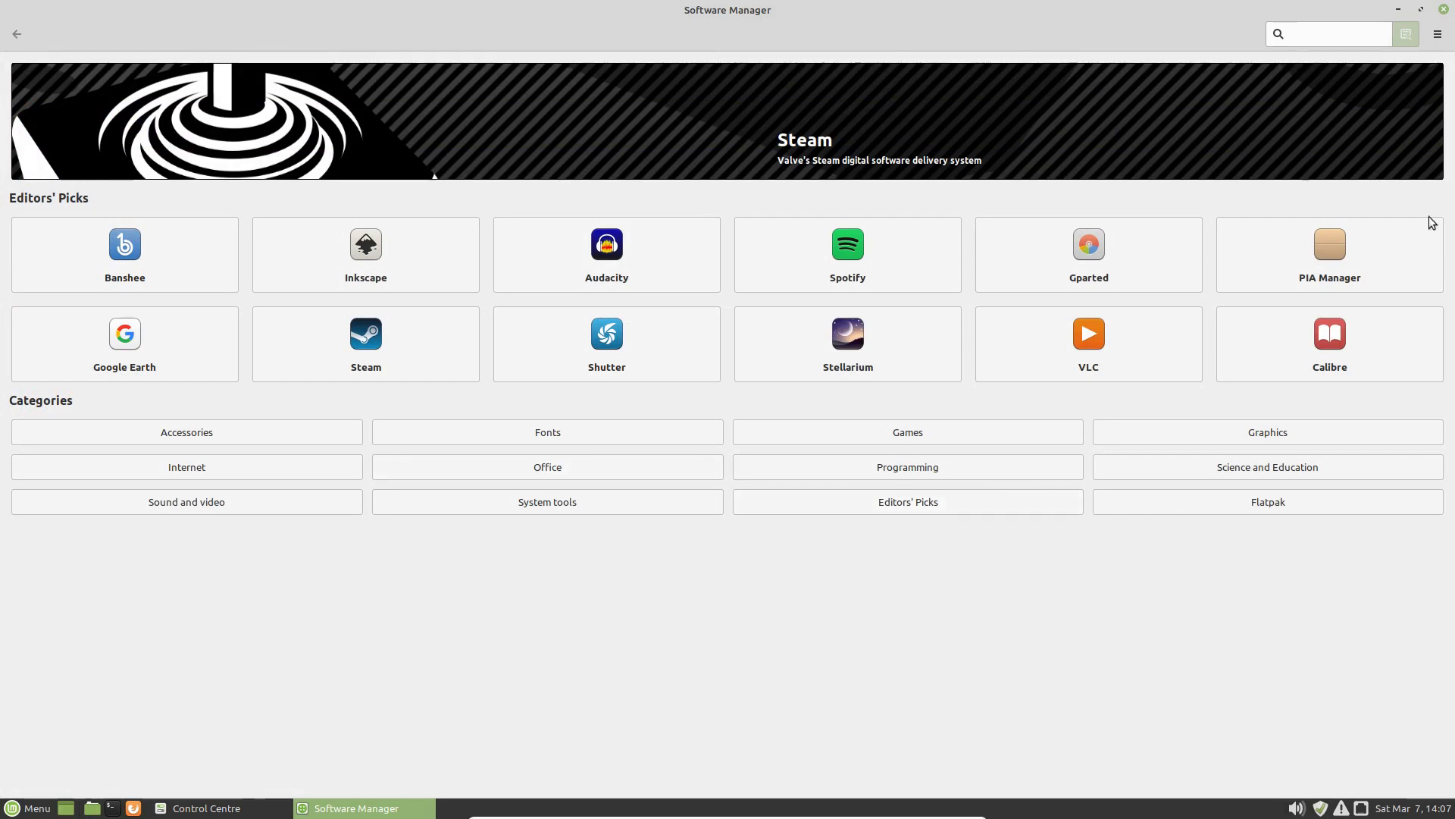
{"action": "left_click", "coordinate": [1326, 33]}
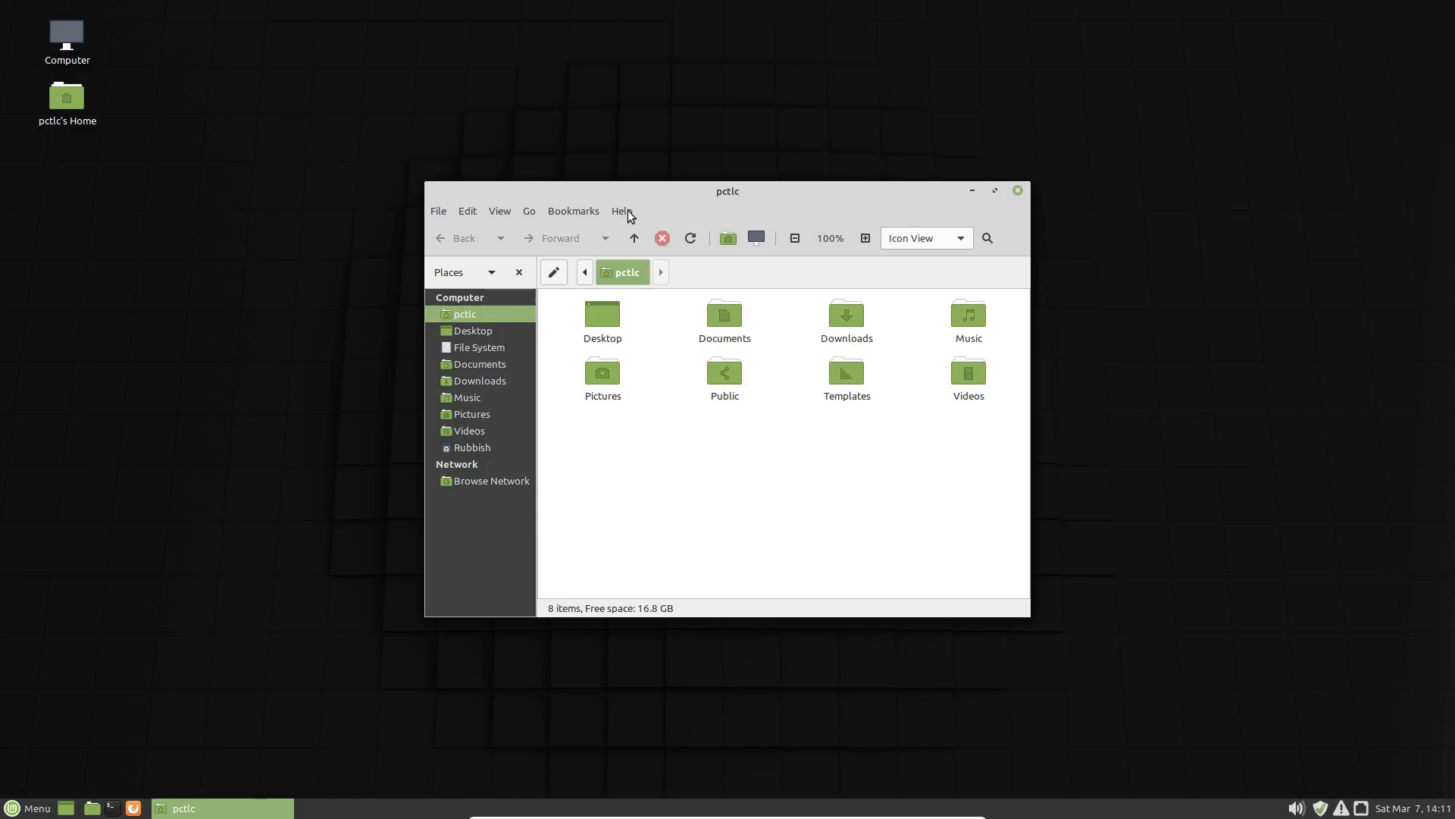
View the Caja file manager's version information in Linux Mint and close the information dialog
{"action": "left_click", "coordinate": [621, 211]}
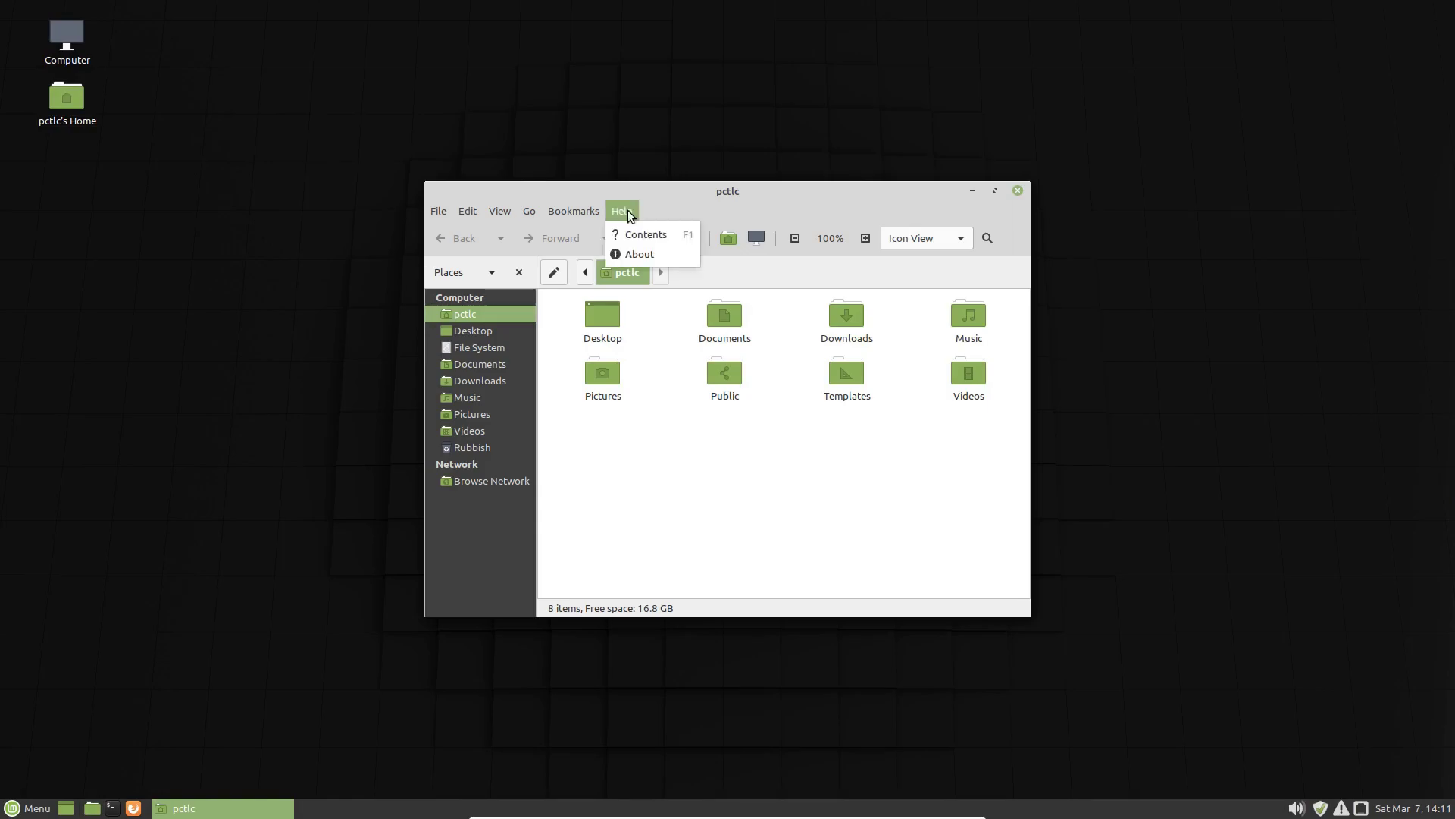
{"action": "left_click", "coordinate": [631, 255]}
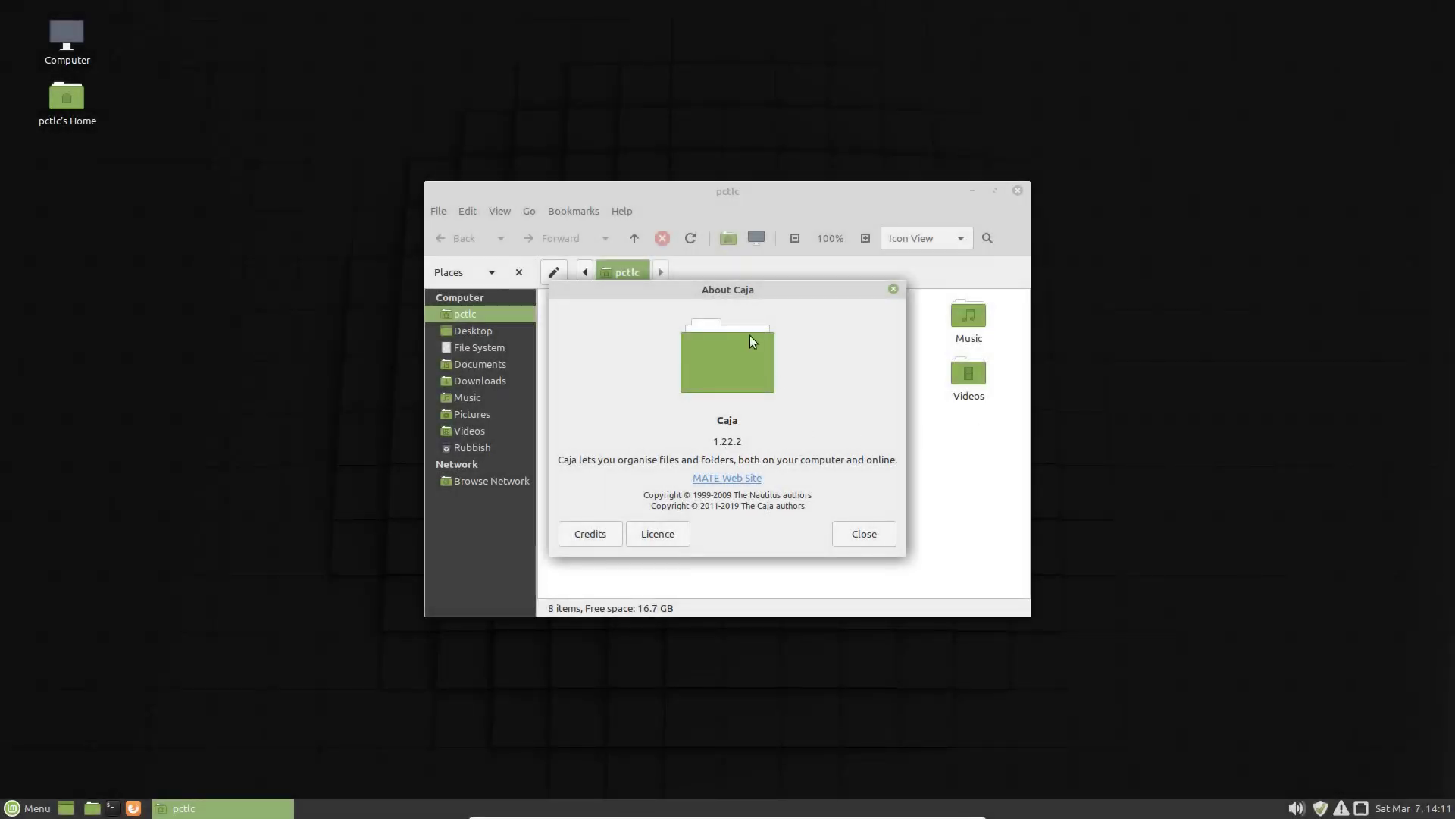
{"action": "left_click", "coordinate": [864, 533]}
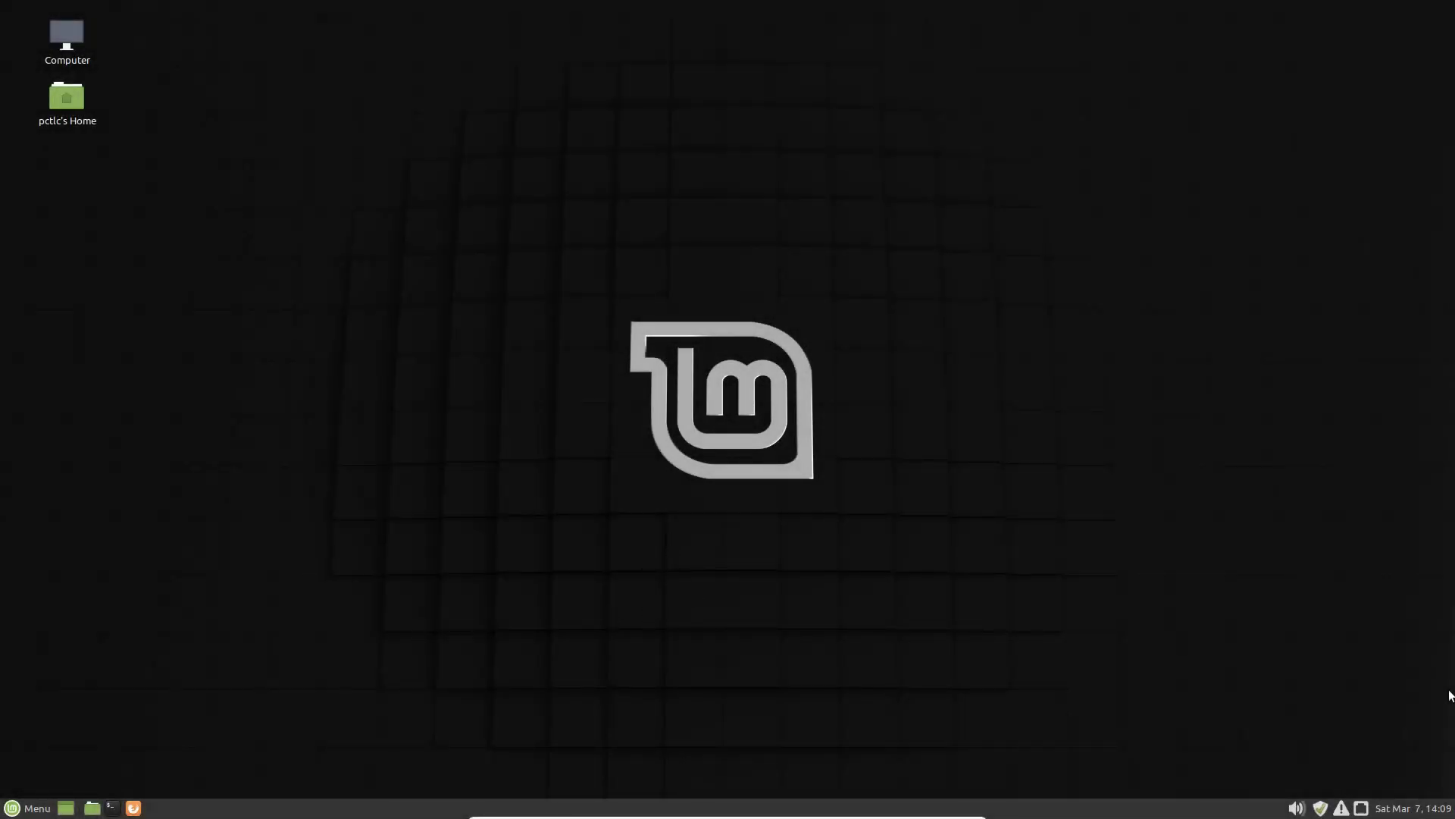
Switch to the Manjaro 19 Mate virtual machine and open its Control Centre in a maximized window
{"action": "mouse_move", "coordinate": [1454, 692]}
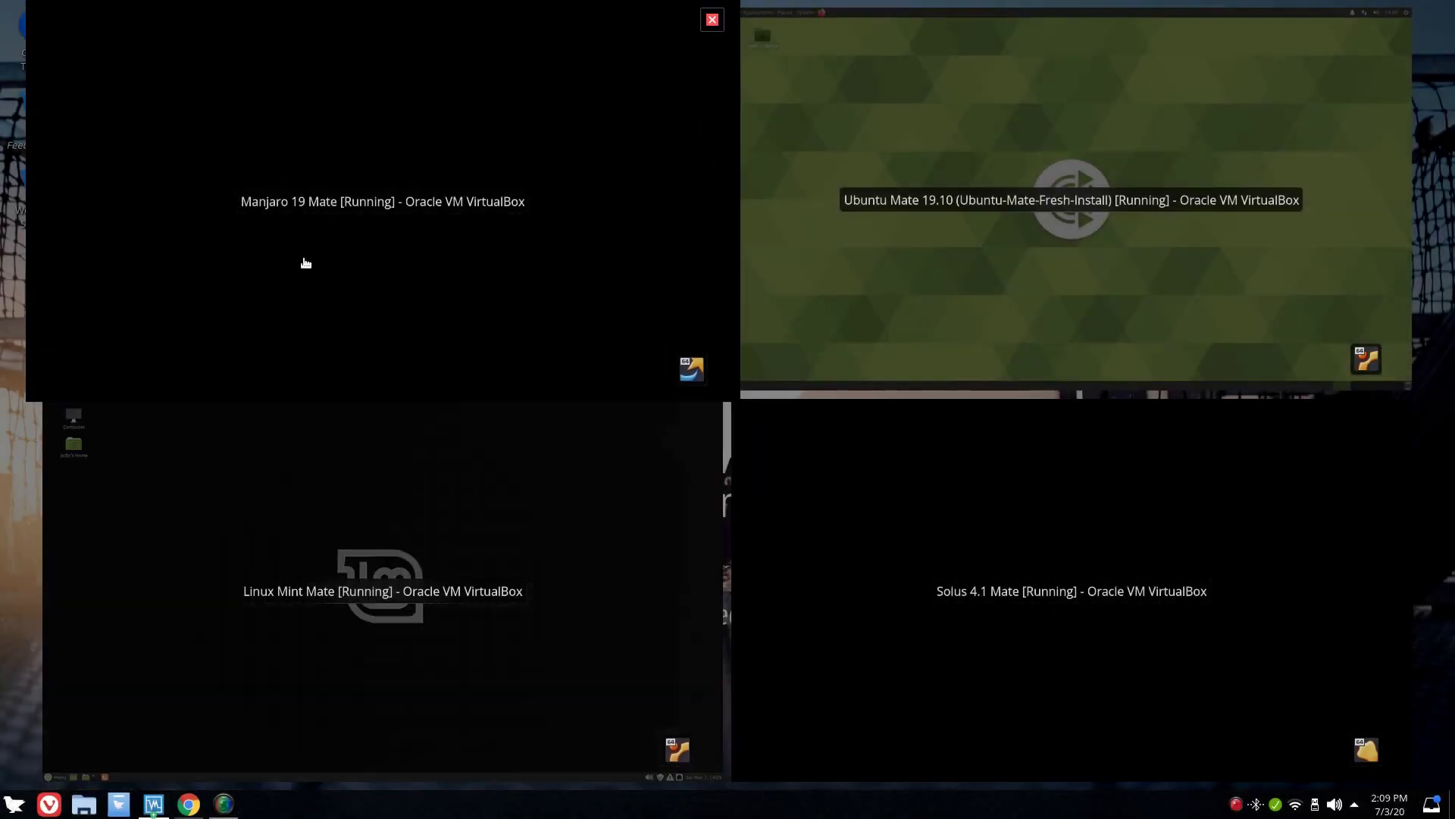
{"action": "left_click", "coordinate": [303, 263]}
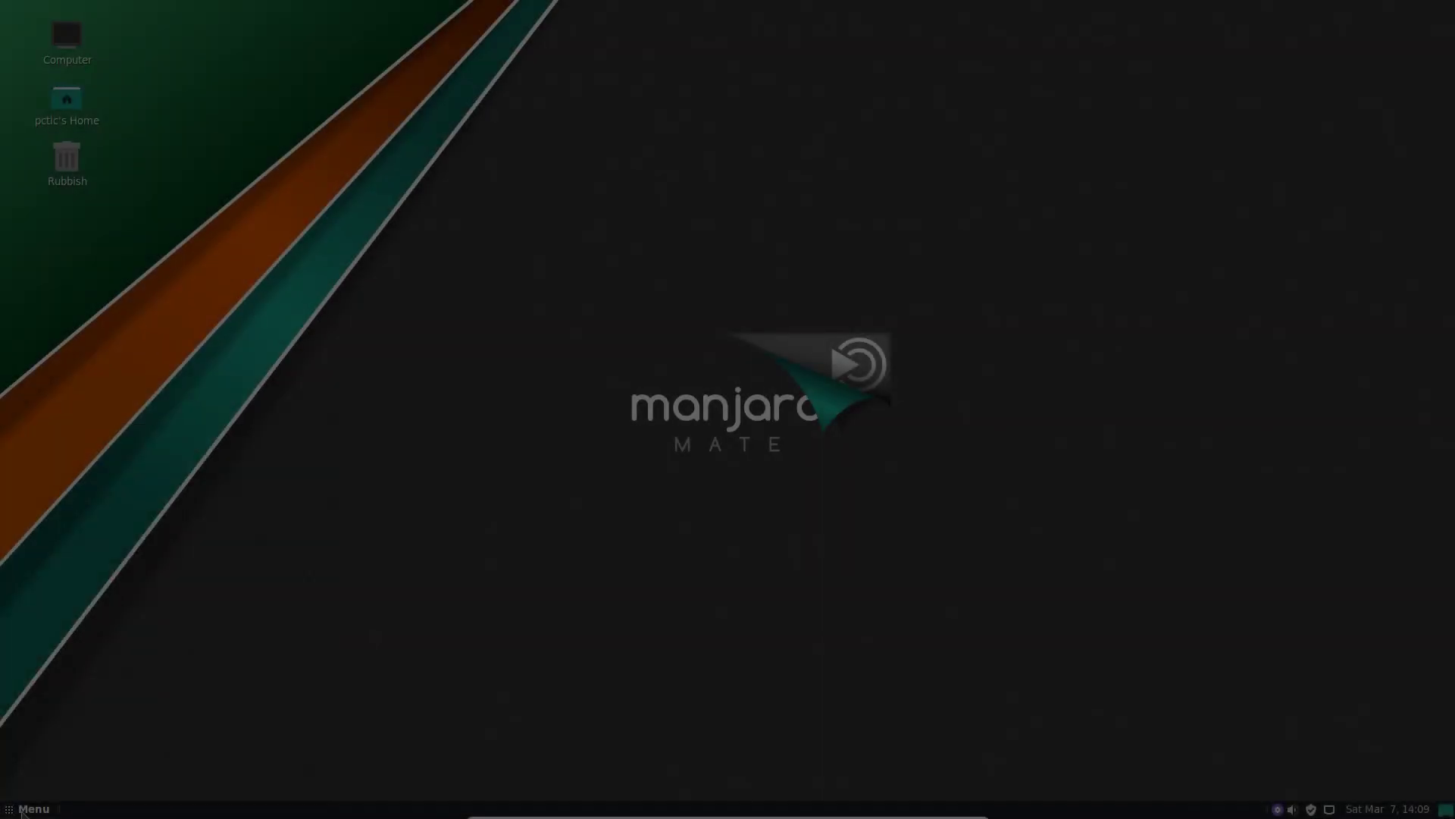
{"action": "left_click", "coordinate": [23, 811]}
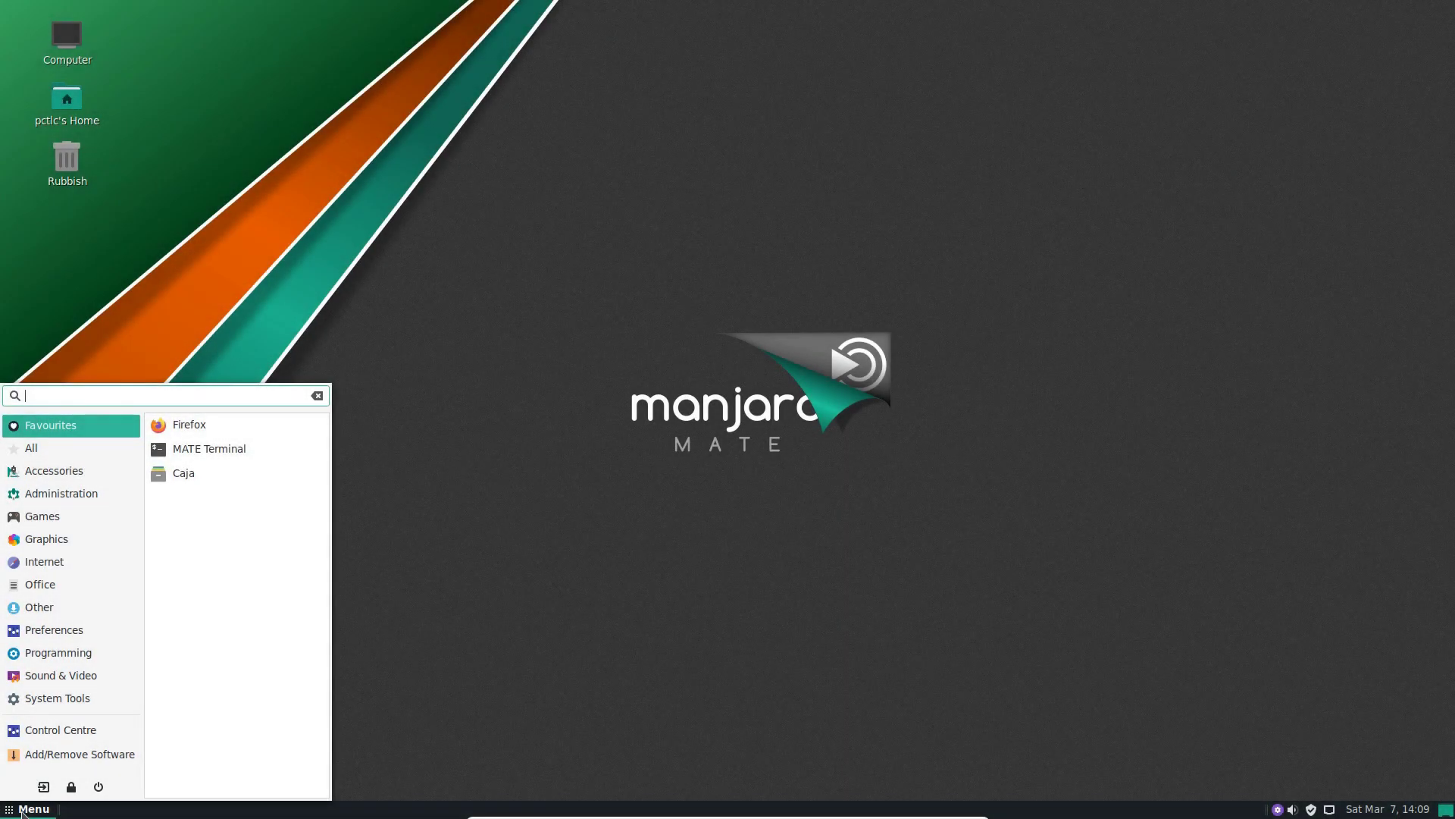
{"action": "left_click", "coordinate": [56, 728]}
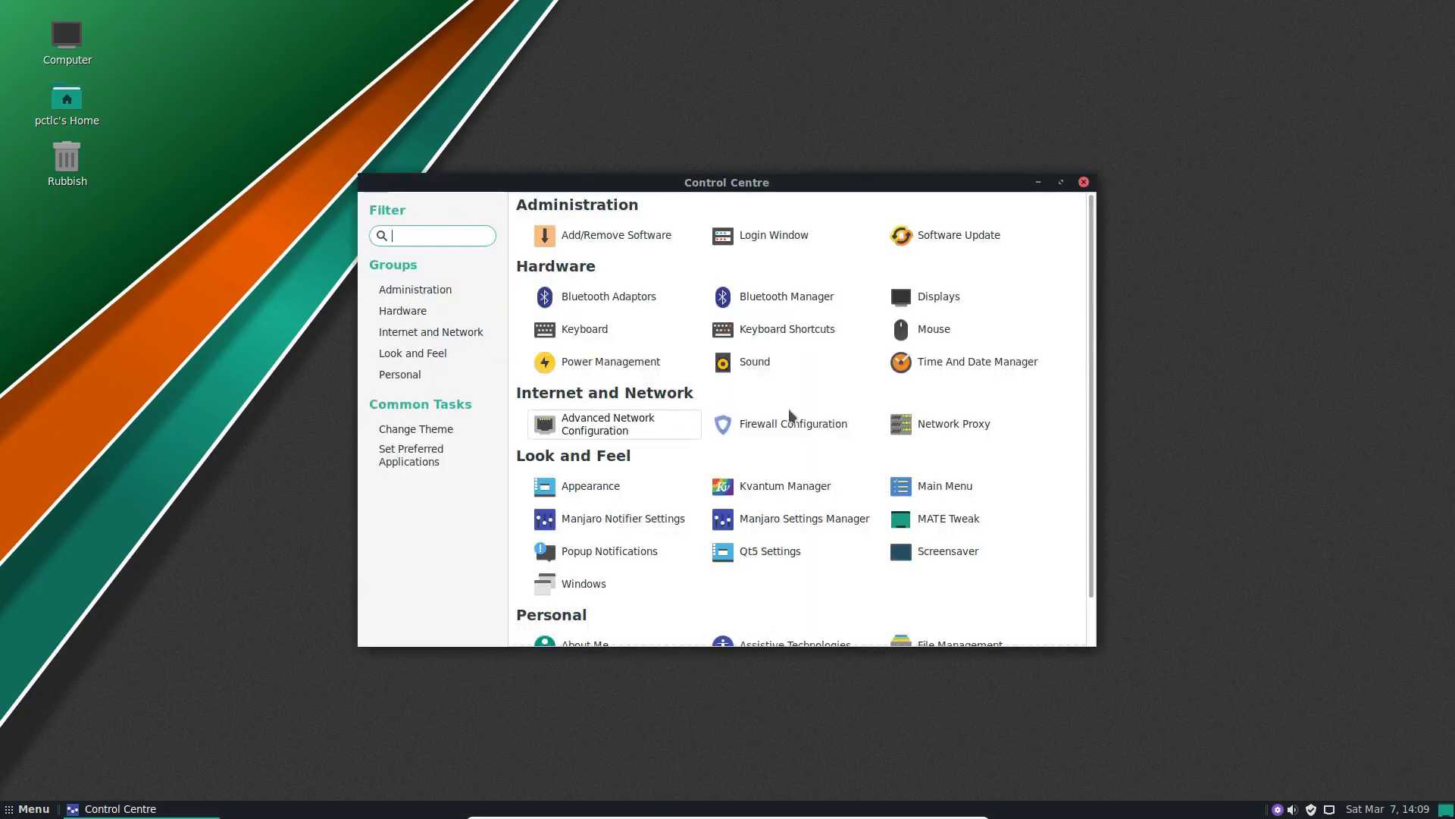
{"action": "left_click_drag", "start_coordinate": [796, 186], "coordinate": [871, 4]}
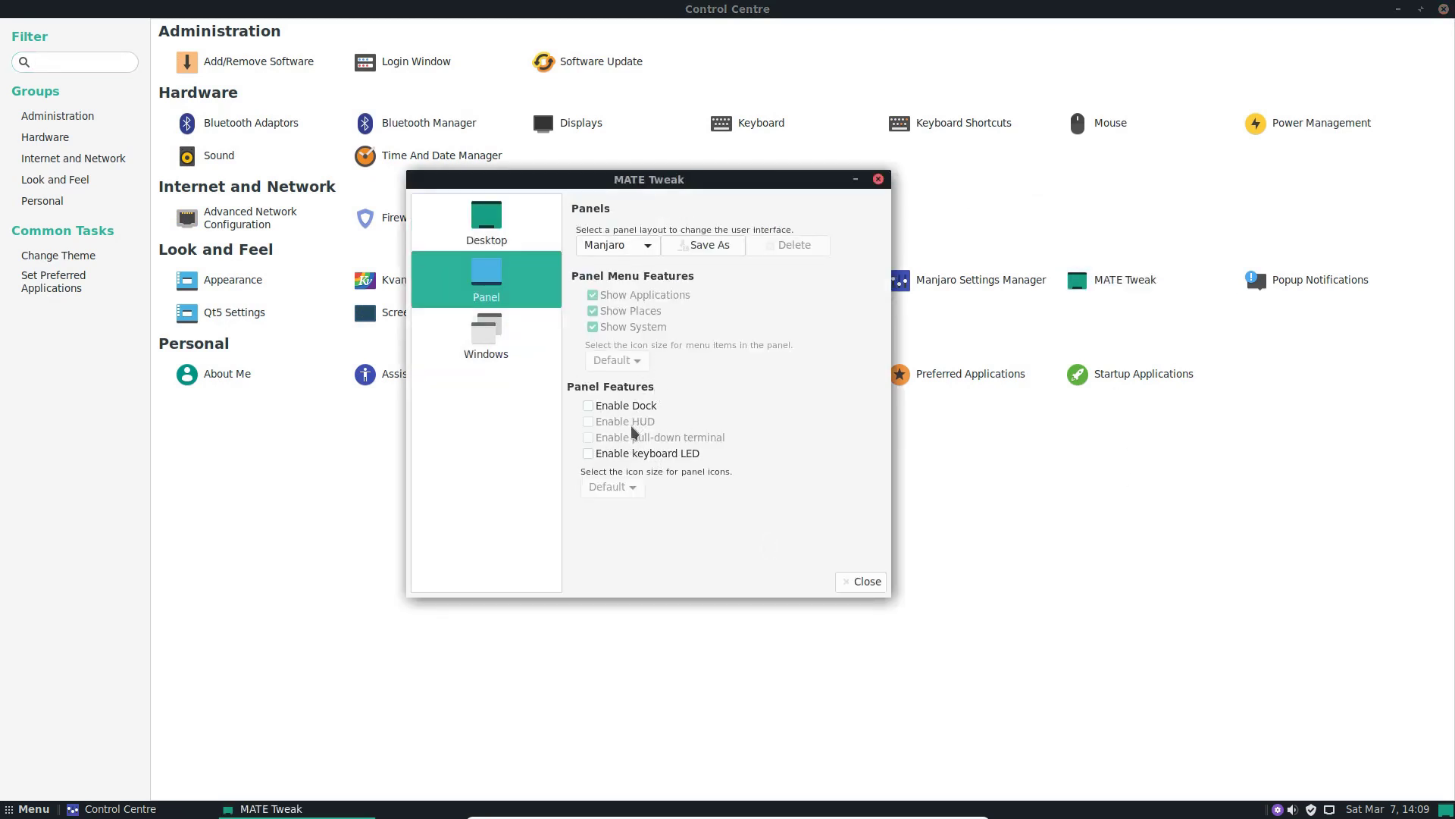
View the panel layouts offered in MATE Tweak, keeping the Manjaro layout, and open the Windows section
{"action": "left_click", "coordinate": [643, 251]}
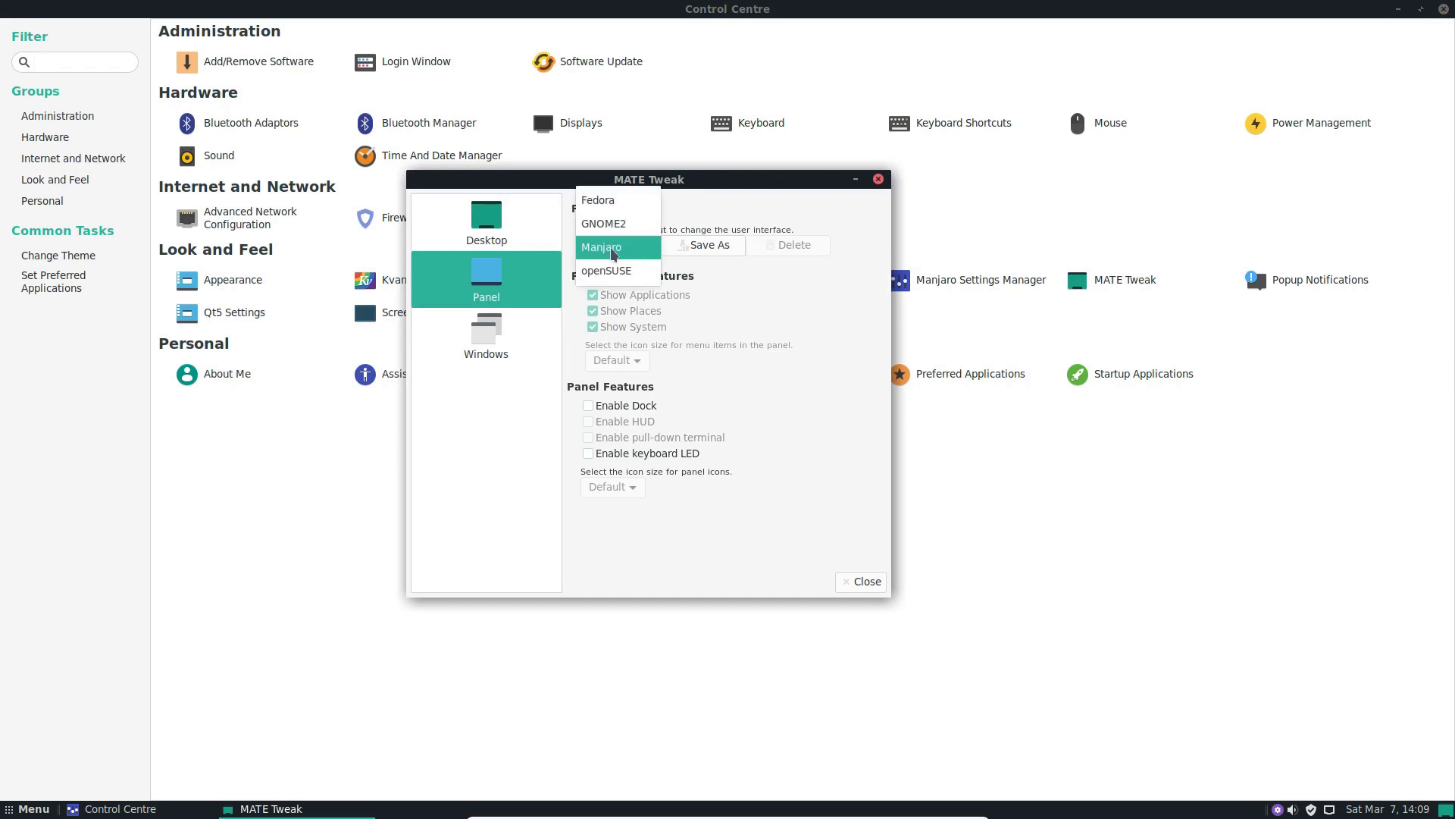
{"action": "left_click", "coordinate": [616, 250]}
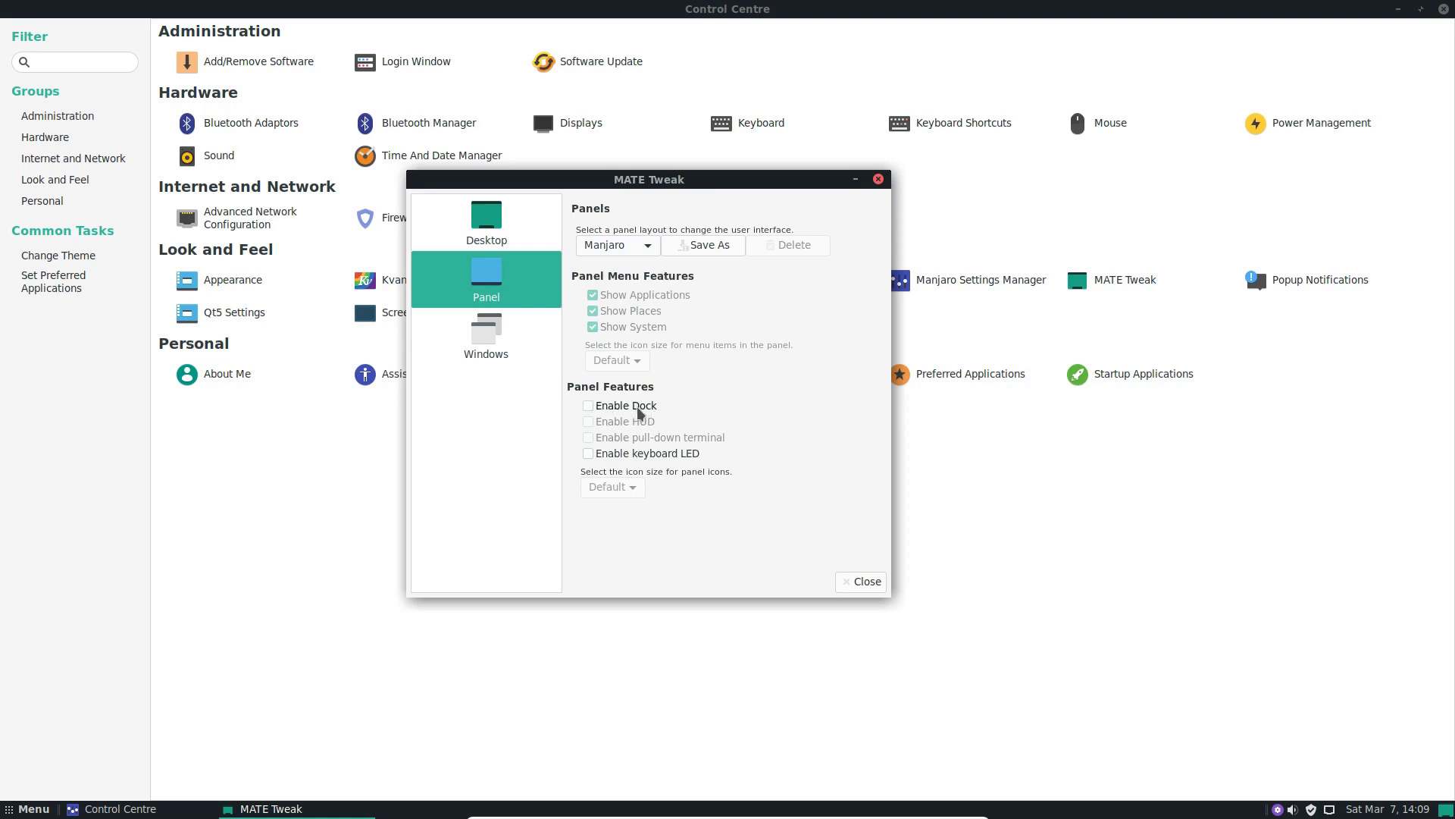
{"action": "left_click", "coordinate": [613, 250]}
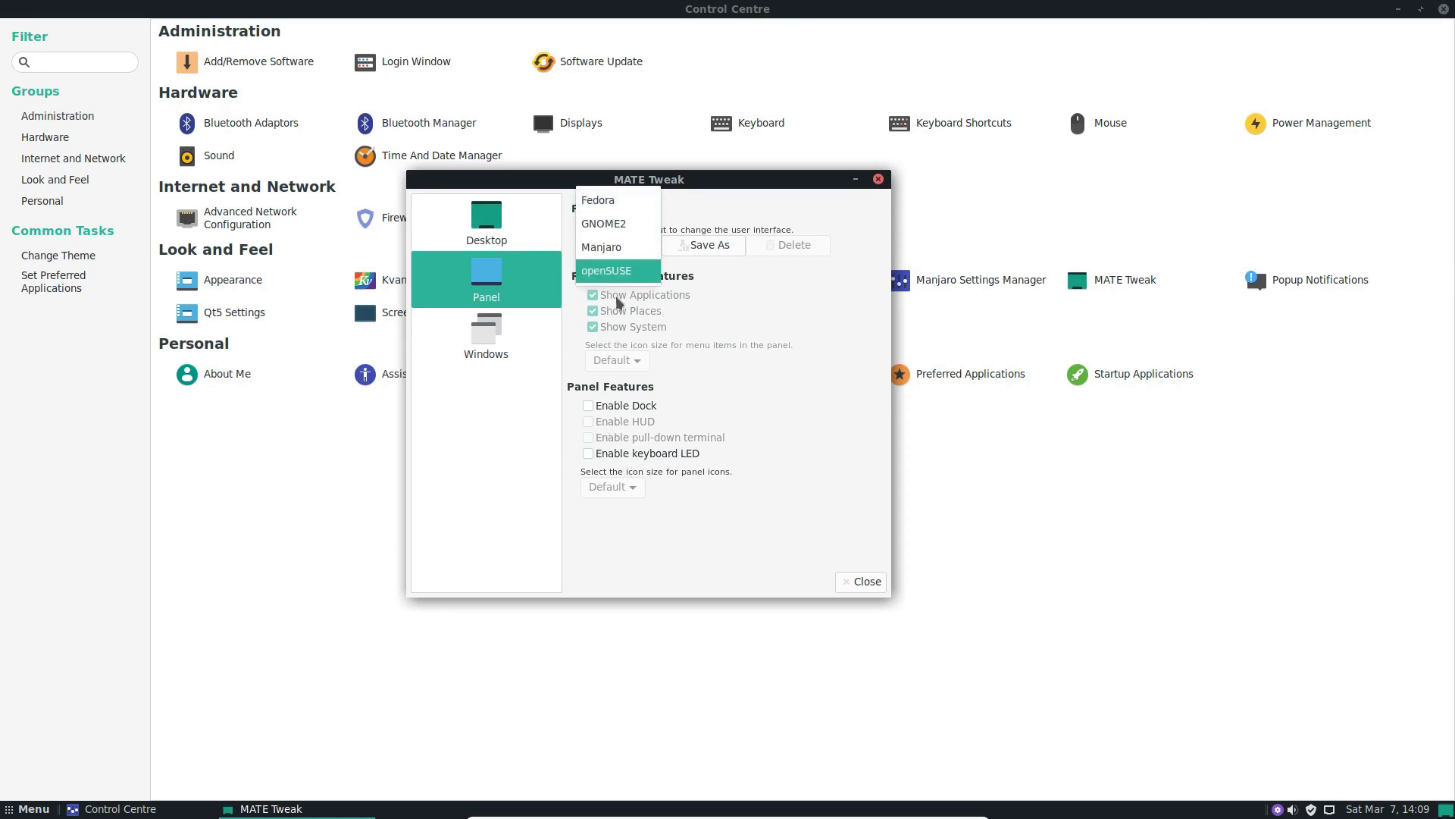
{"action": "left_click", "coordinate": [852, 369]}
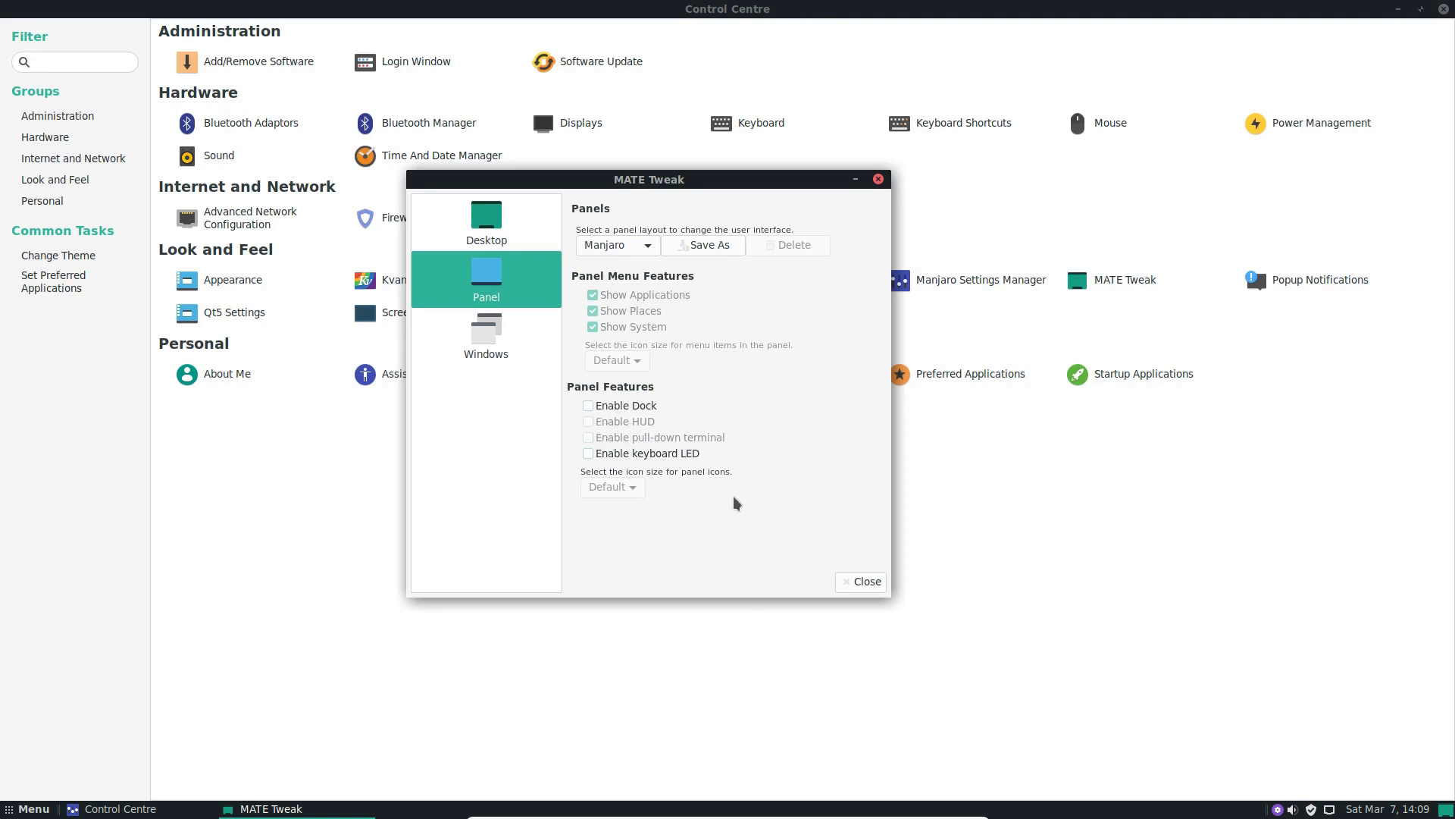
{"action": "left_click", "coordinate": [494, 338]}
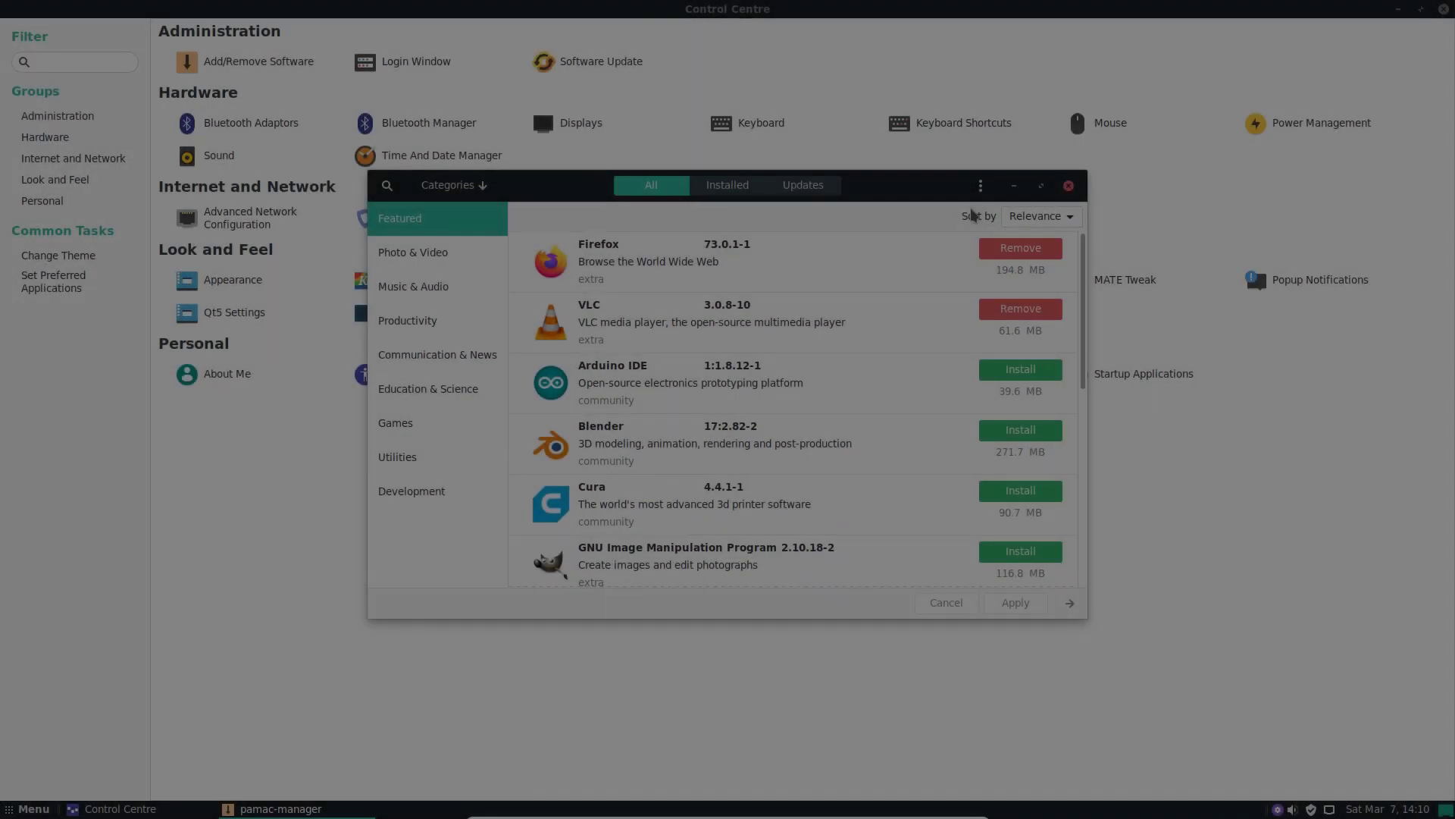
View the version information of Manjaro's Pamac software manager and close the information dialog
{"action": "left_click", "coordinate": [980, 185]}
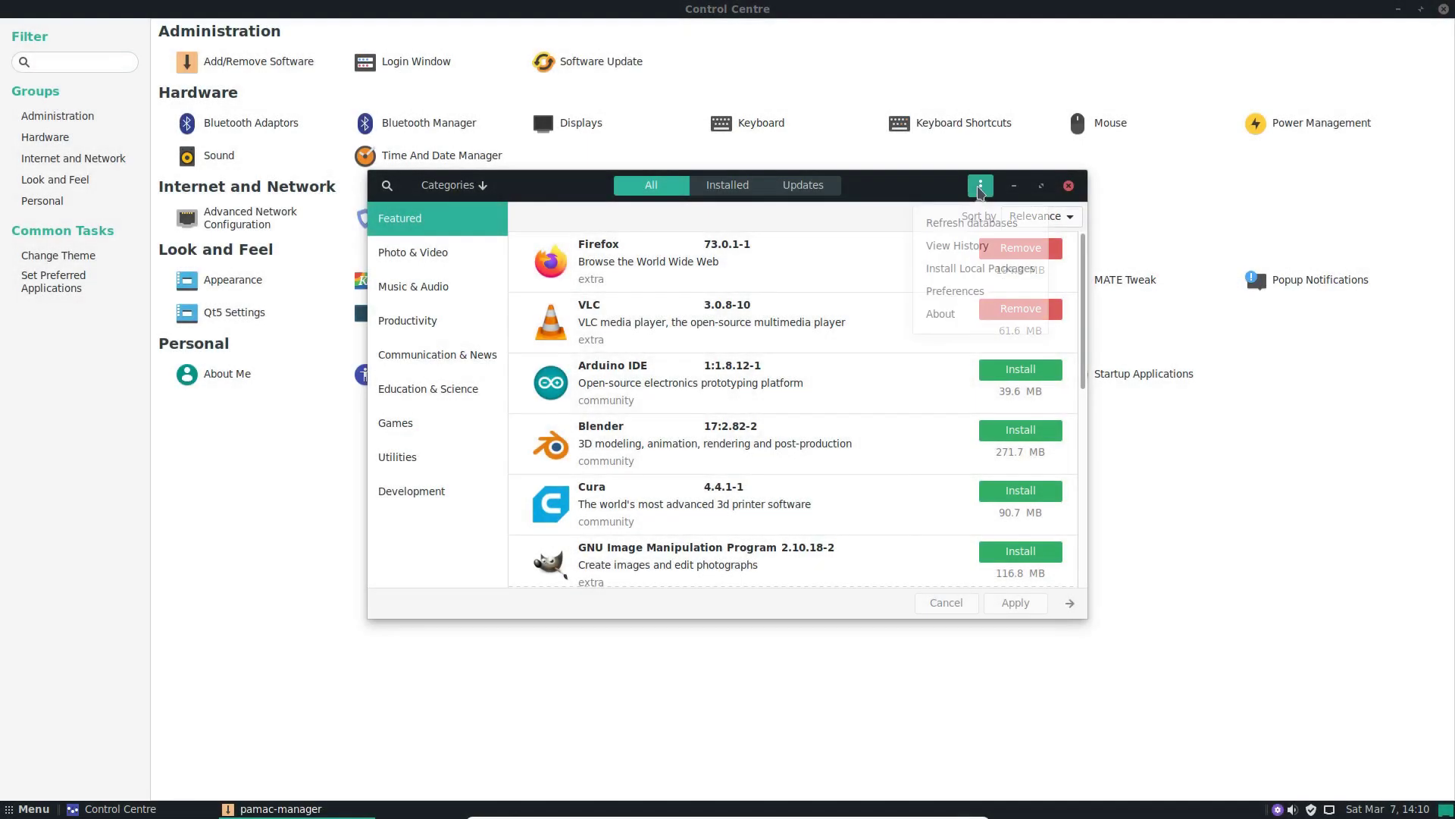
{"action": "left_click", "coordinate": [958, 319]}
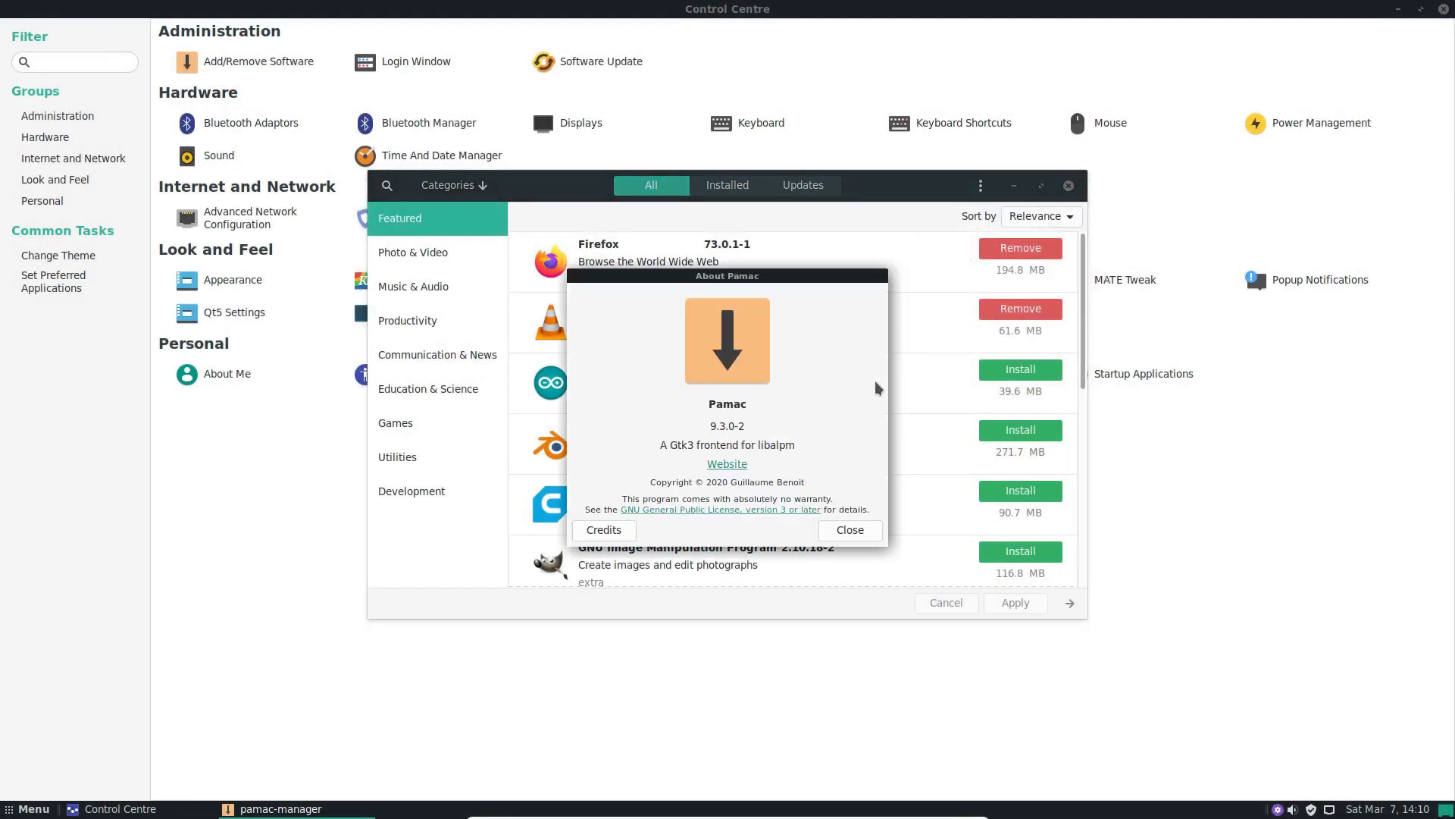
{"action": "left_click", "coordinate": [846, 535]}
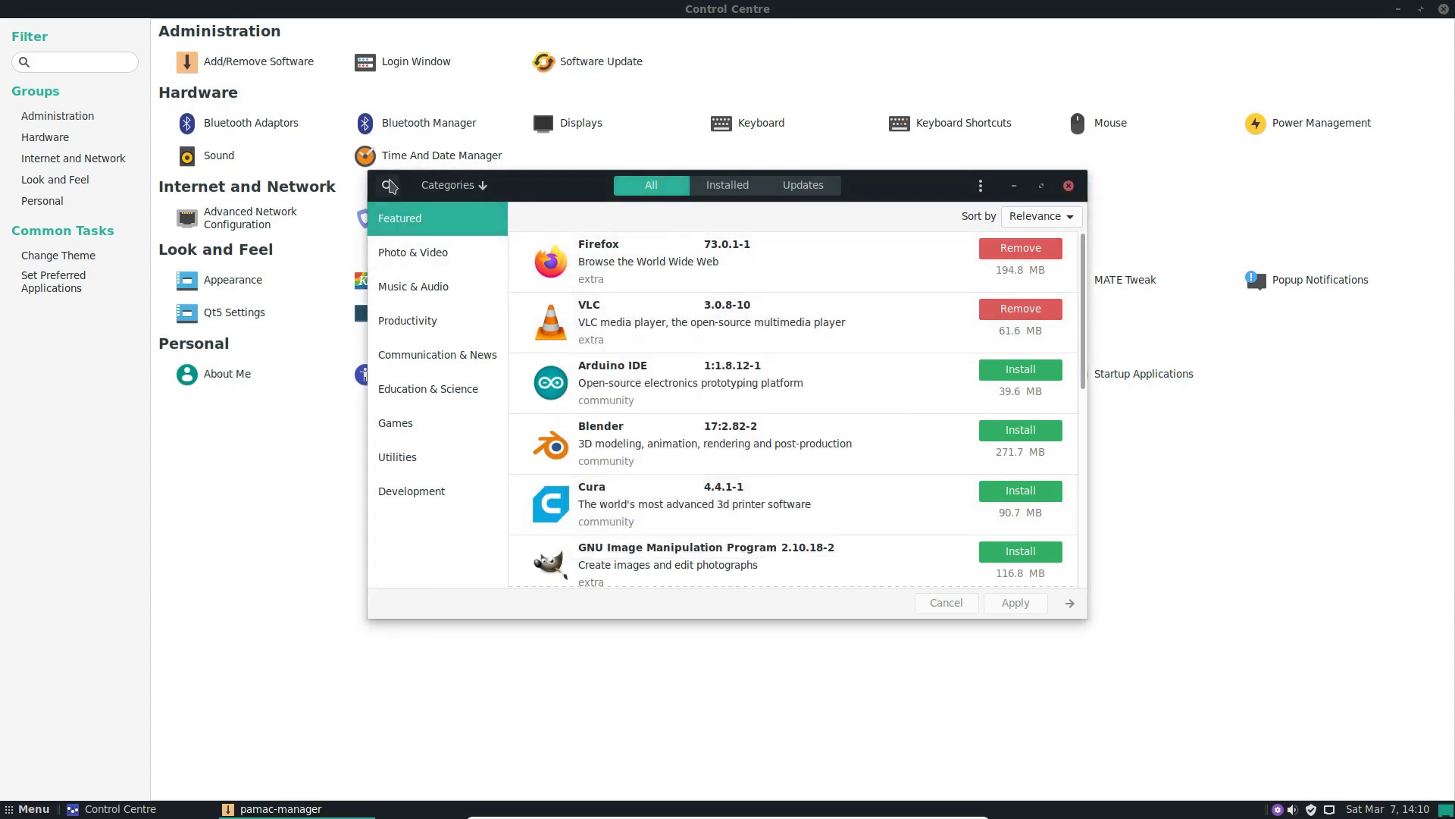
Look at Pamac's search filters and its installed and updates views, and return to the view of all software
{"action": "left_click", "coordinate": [389, 186]}
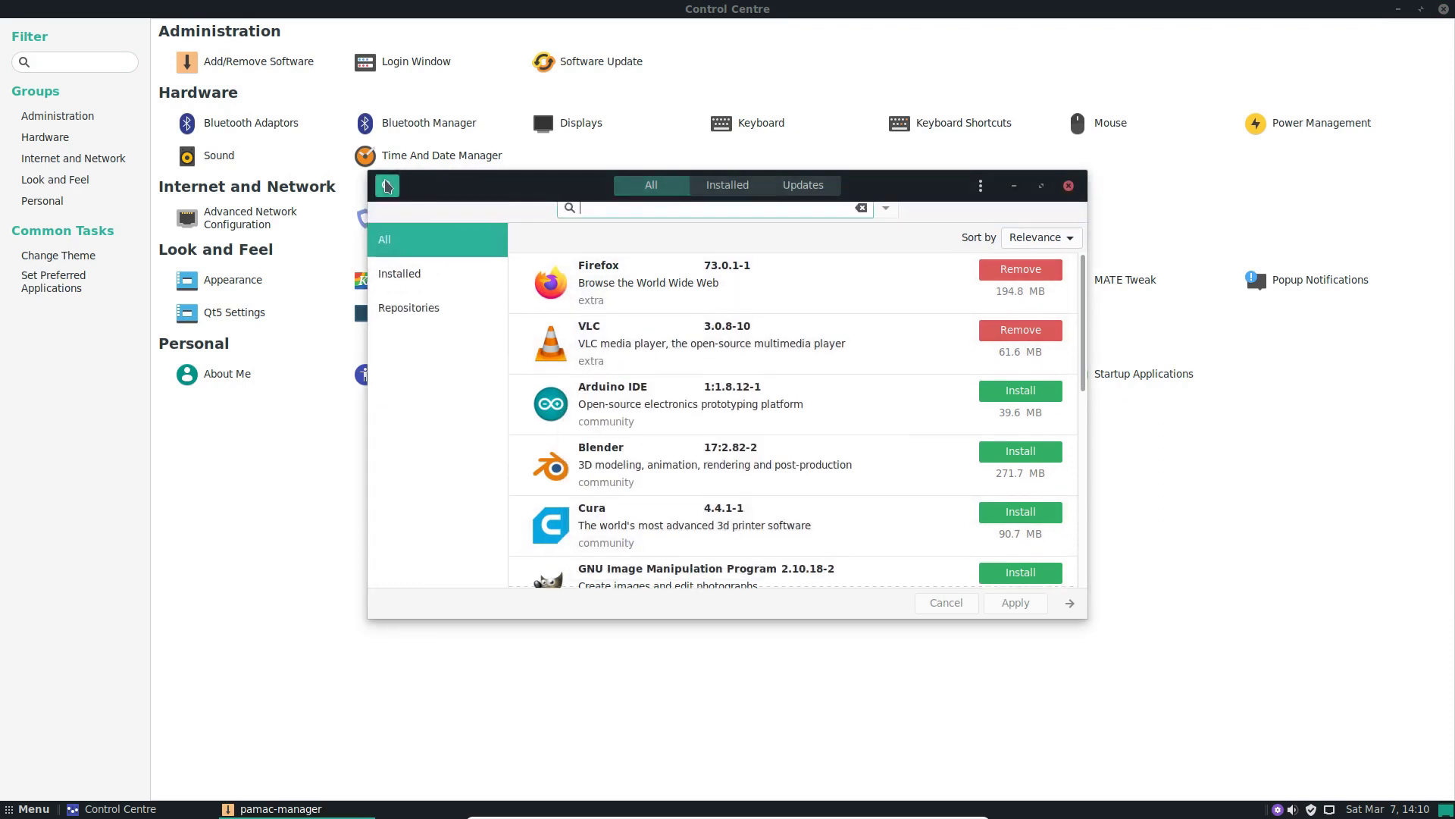
{"action": "left_click", "coordinate": [409, 258]}
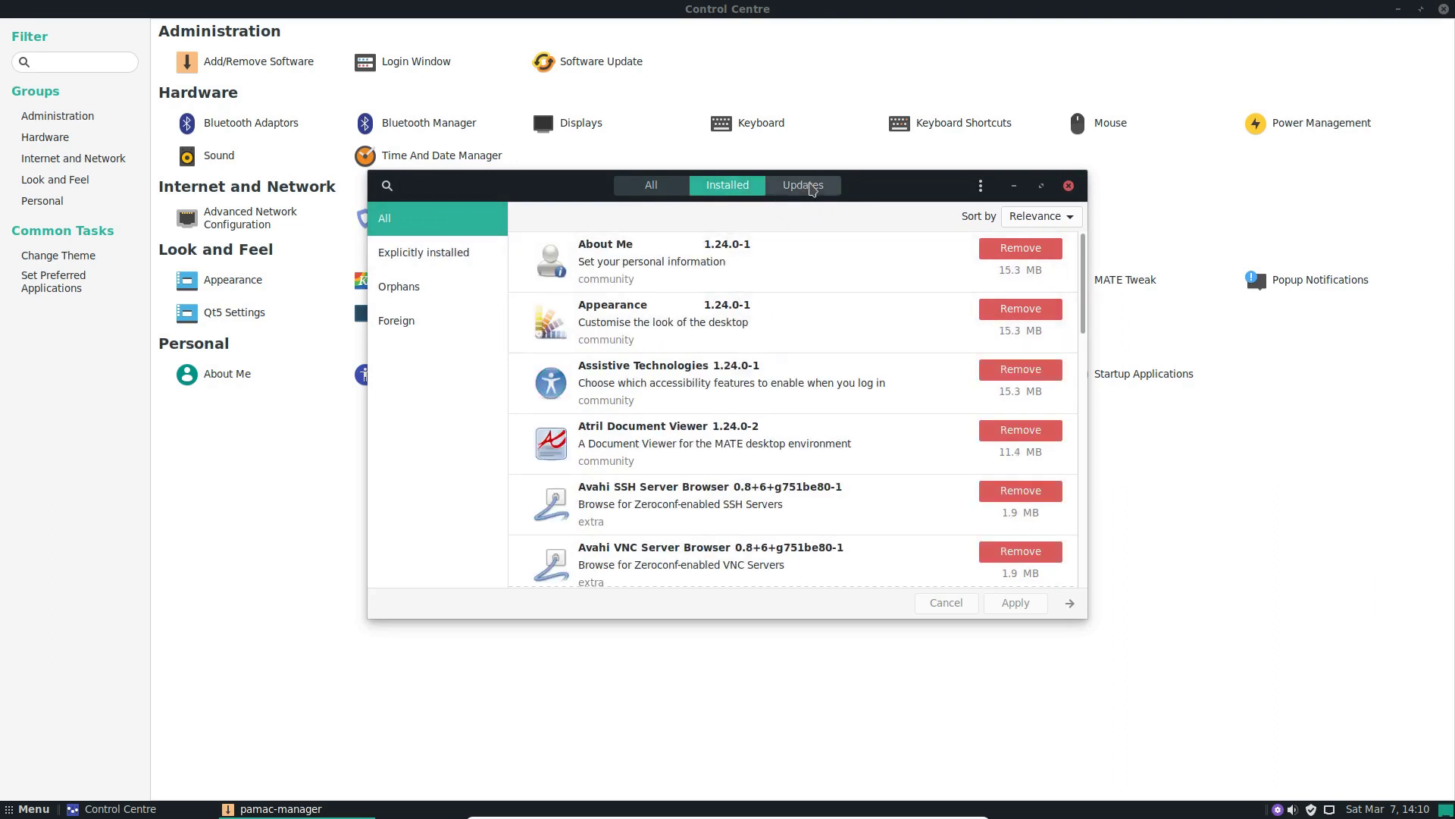
{"action": "left_click", "coordinate": [809, 192]}
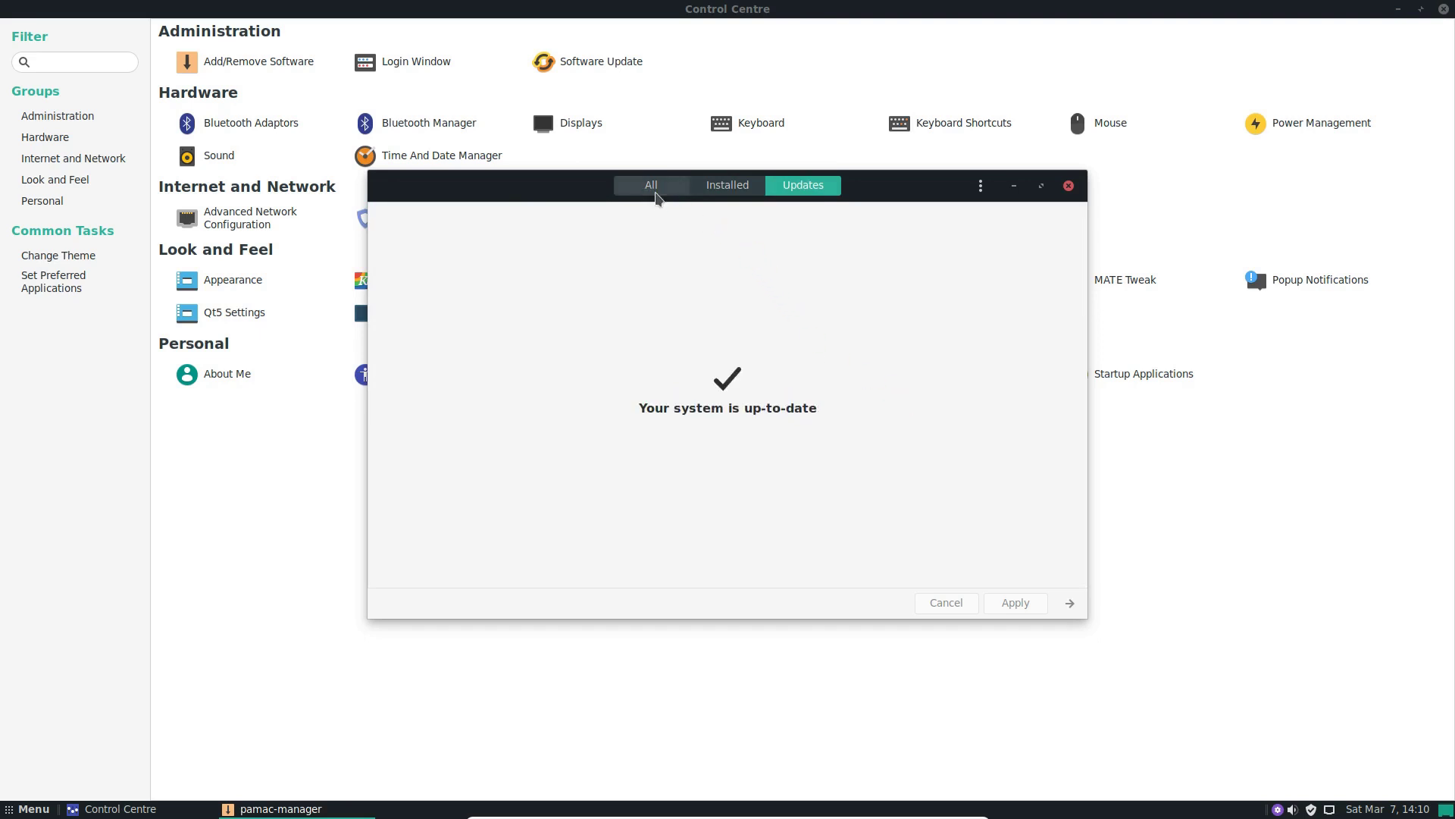
{"action": "left_click", "coordinate": [654, 186]}
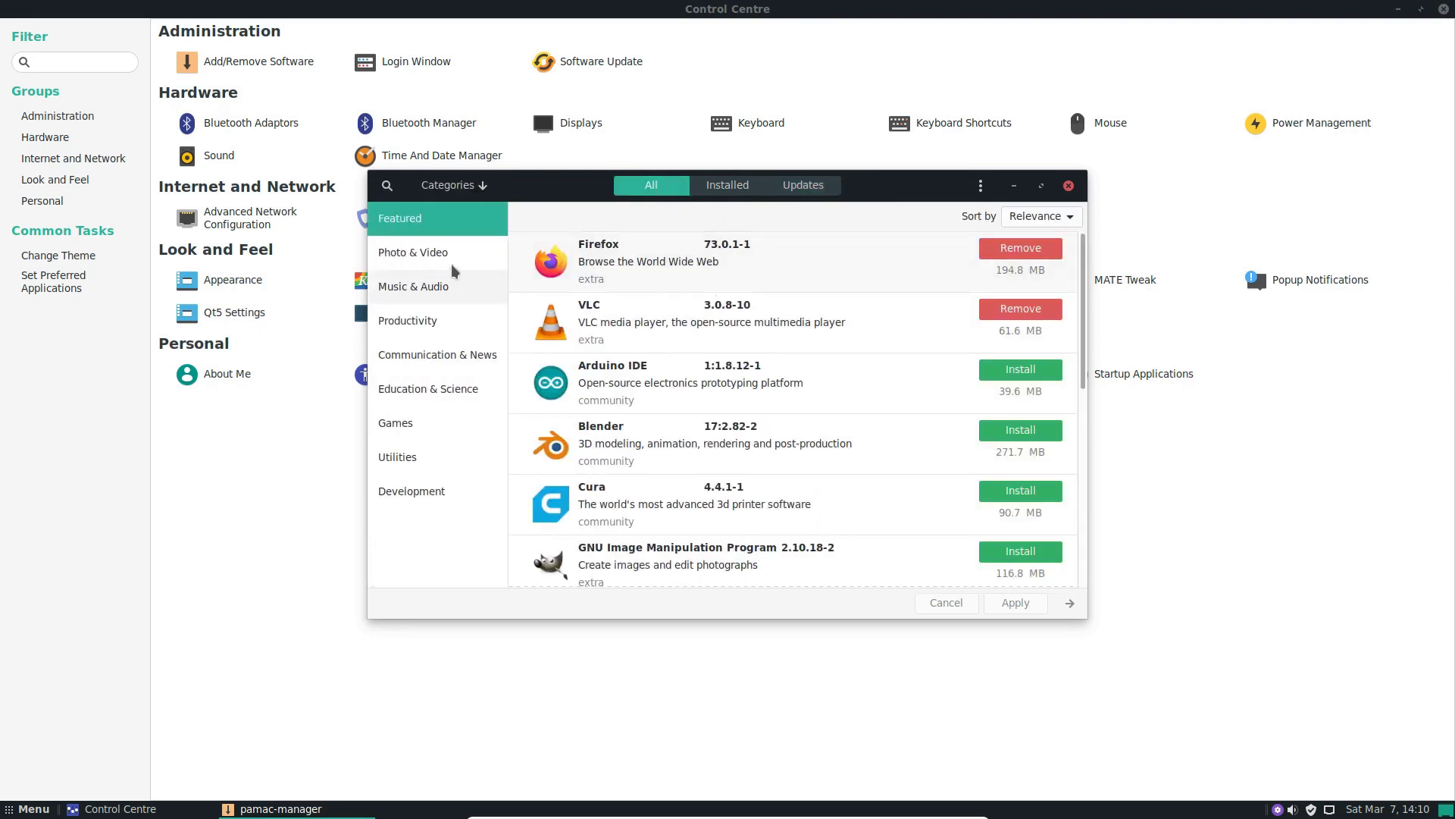
Browse the Photo & Video, Music & Audio and Productivity categories in Pamac
{"action": "left_click", "coordinate": [419, 254]}
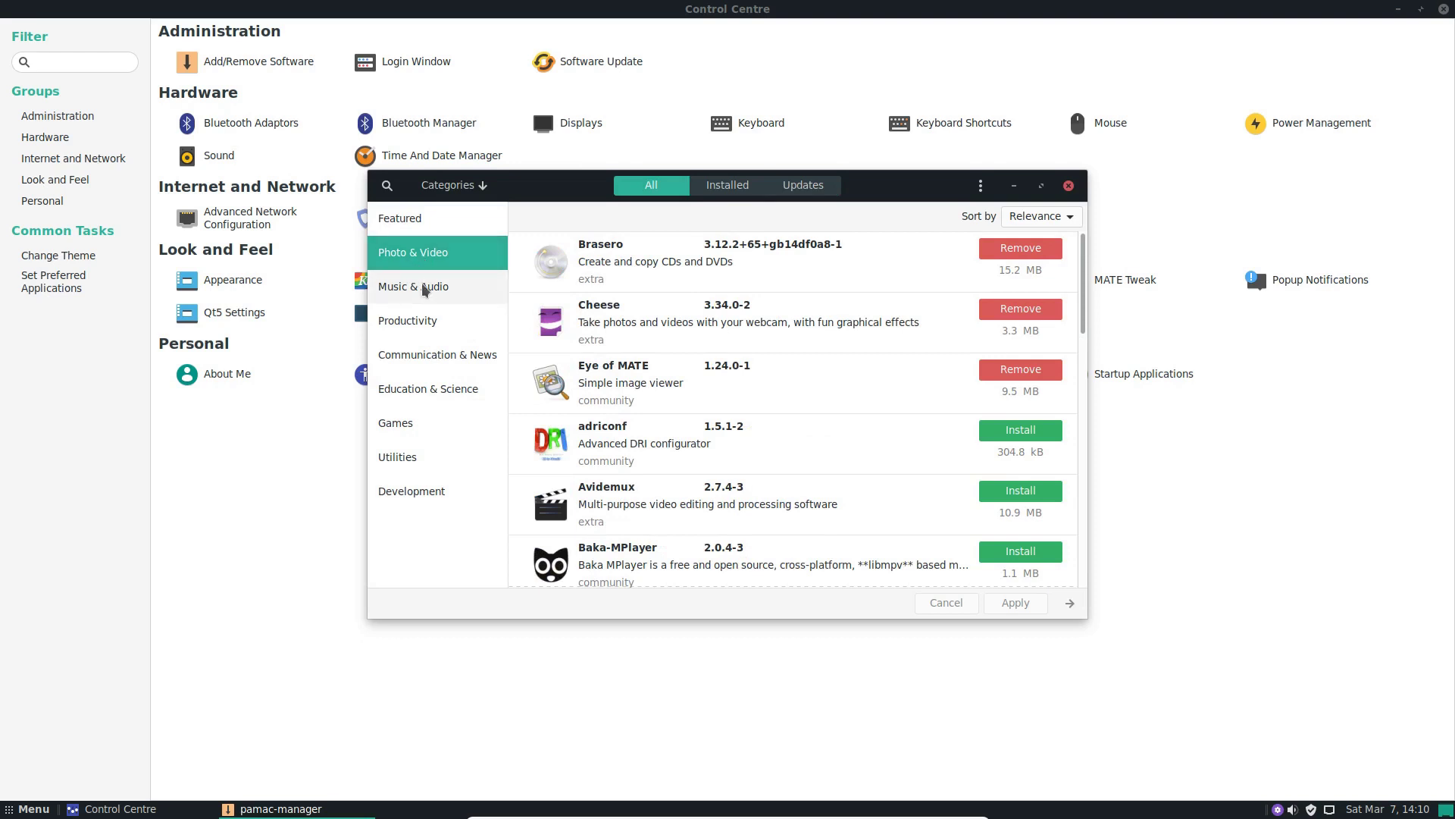
{"action": "left_click", "coordinate": [422, 288]}
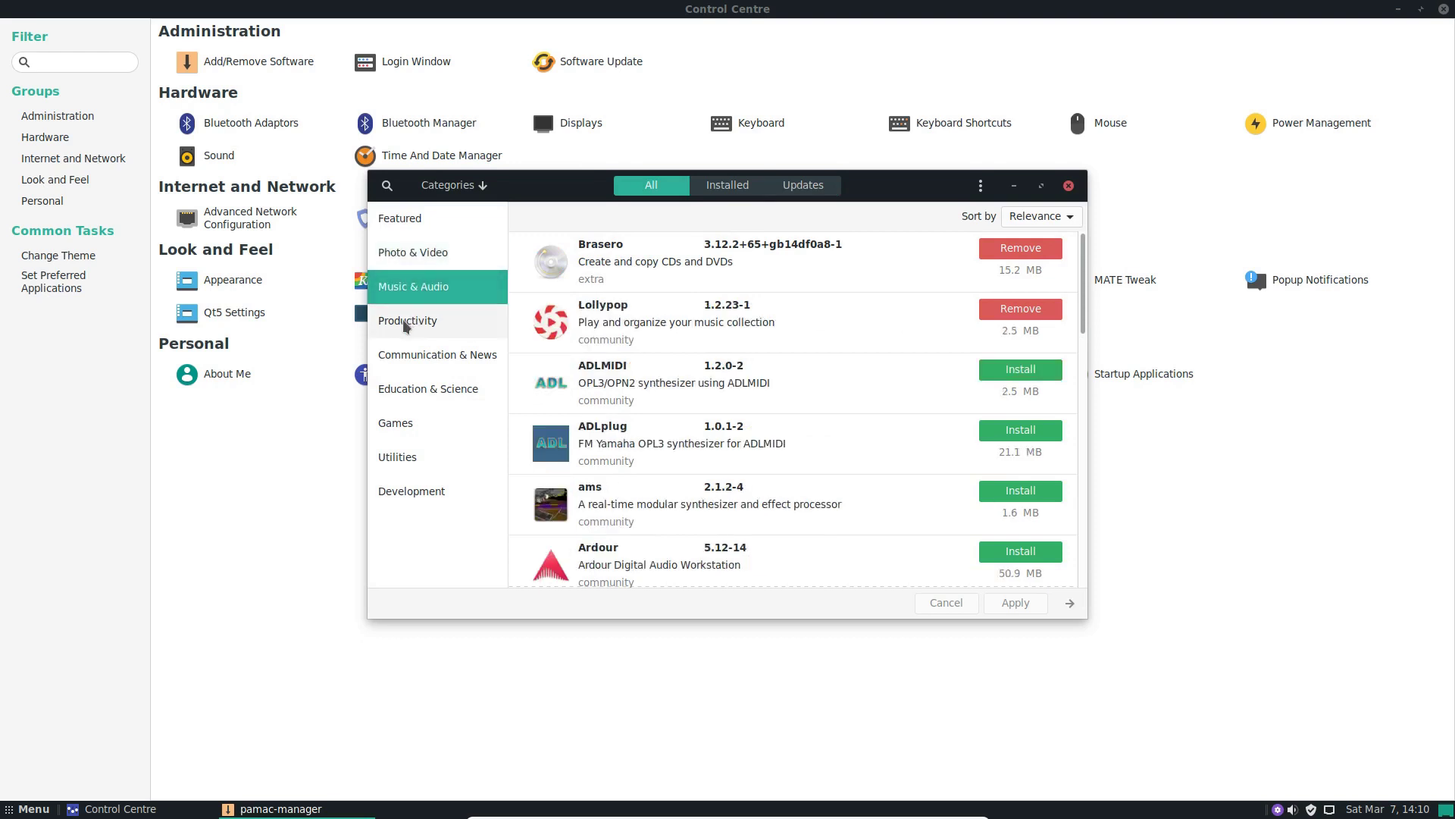
{"action": "left_click", "coordinate": [404, 322]}
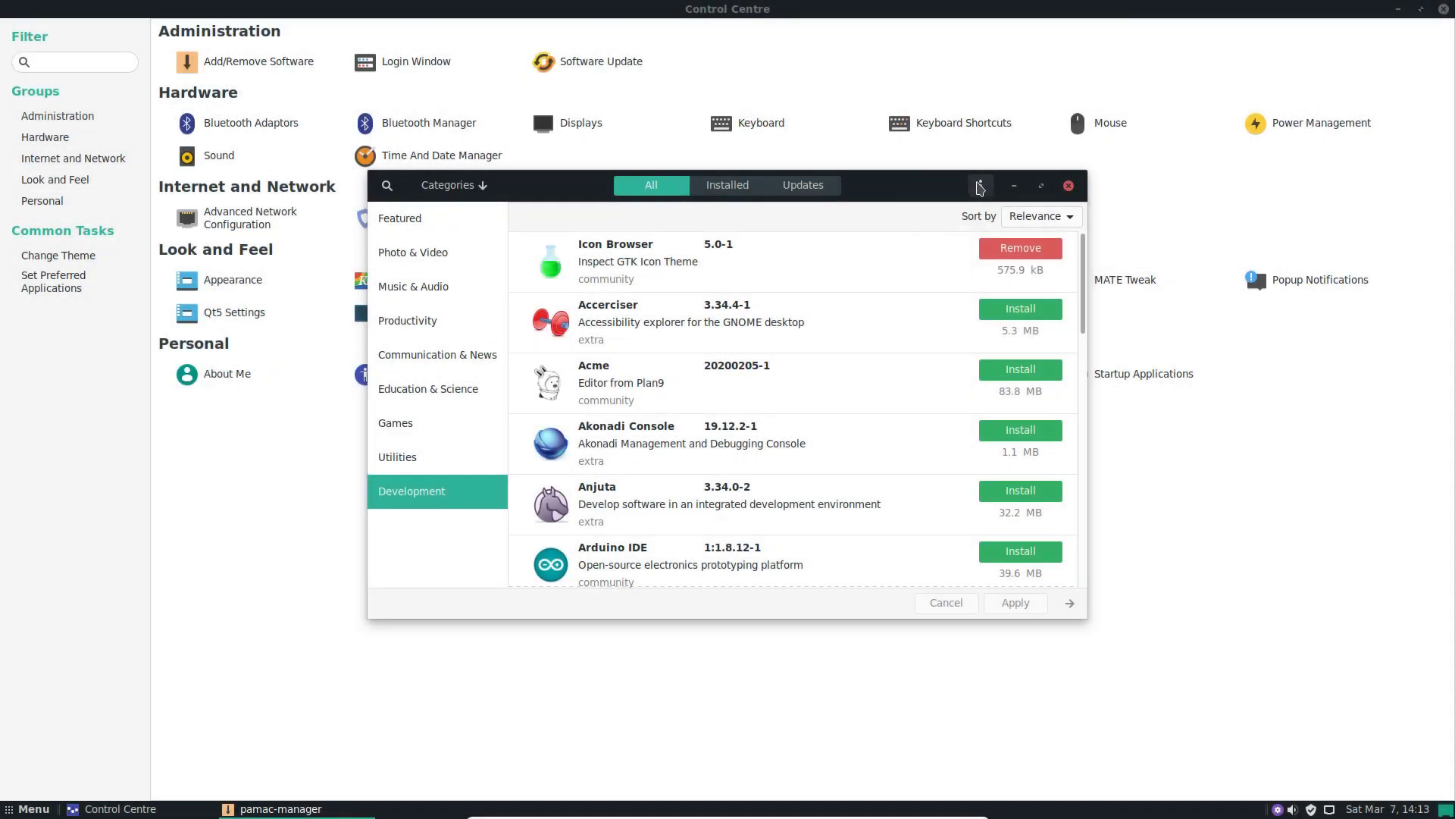
Open Pamac's preferences, authenticating with the account password, look through the general, advanced and AUR settings, and close the preferences
{"action": "left_click", "coordinate": [980, 187]}
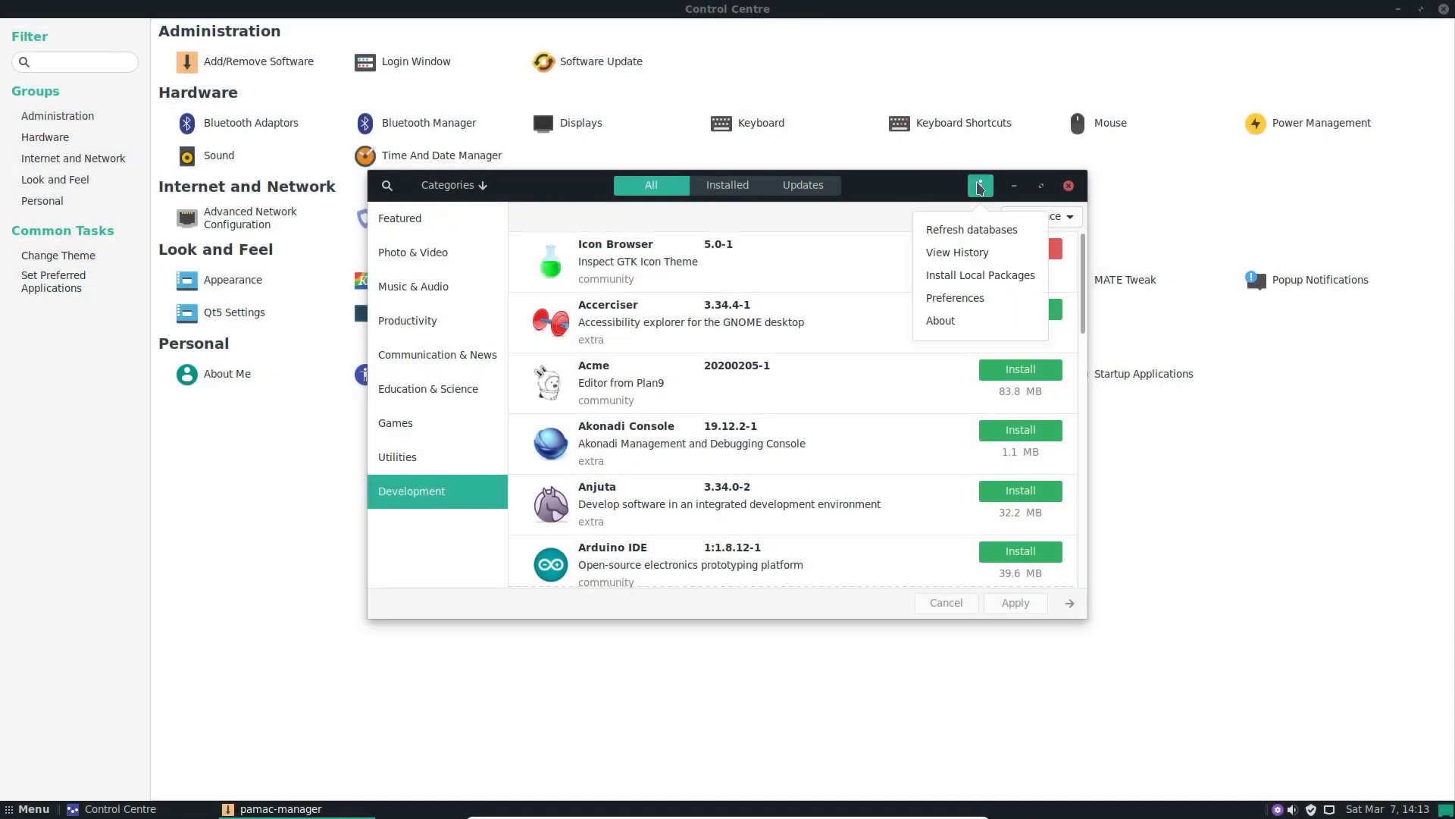
{"action": "left_click", "coordinate": [955, 300]}
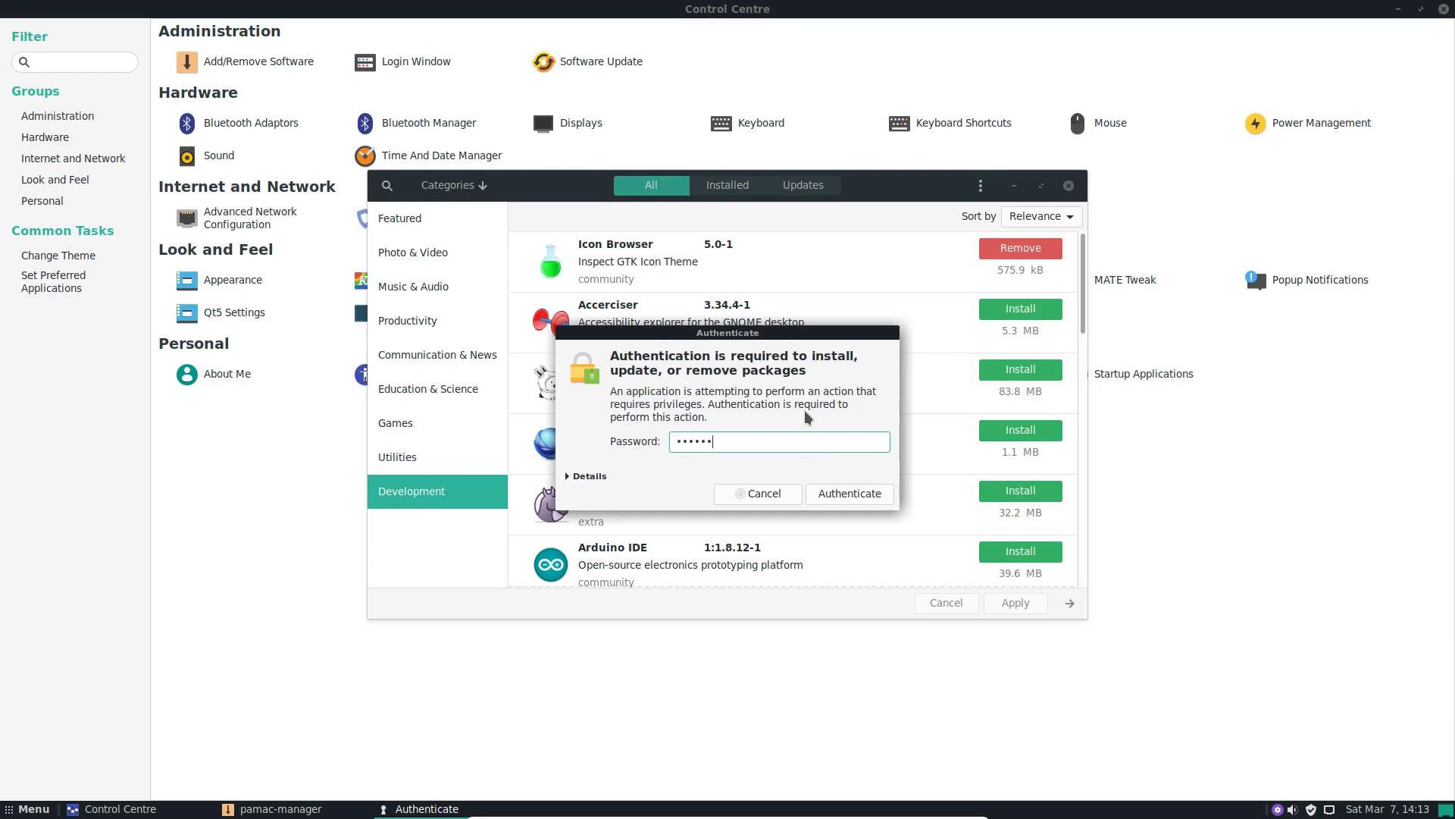
{"action": "key", "text": "Return"}
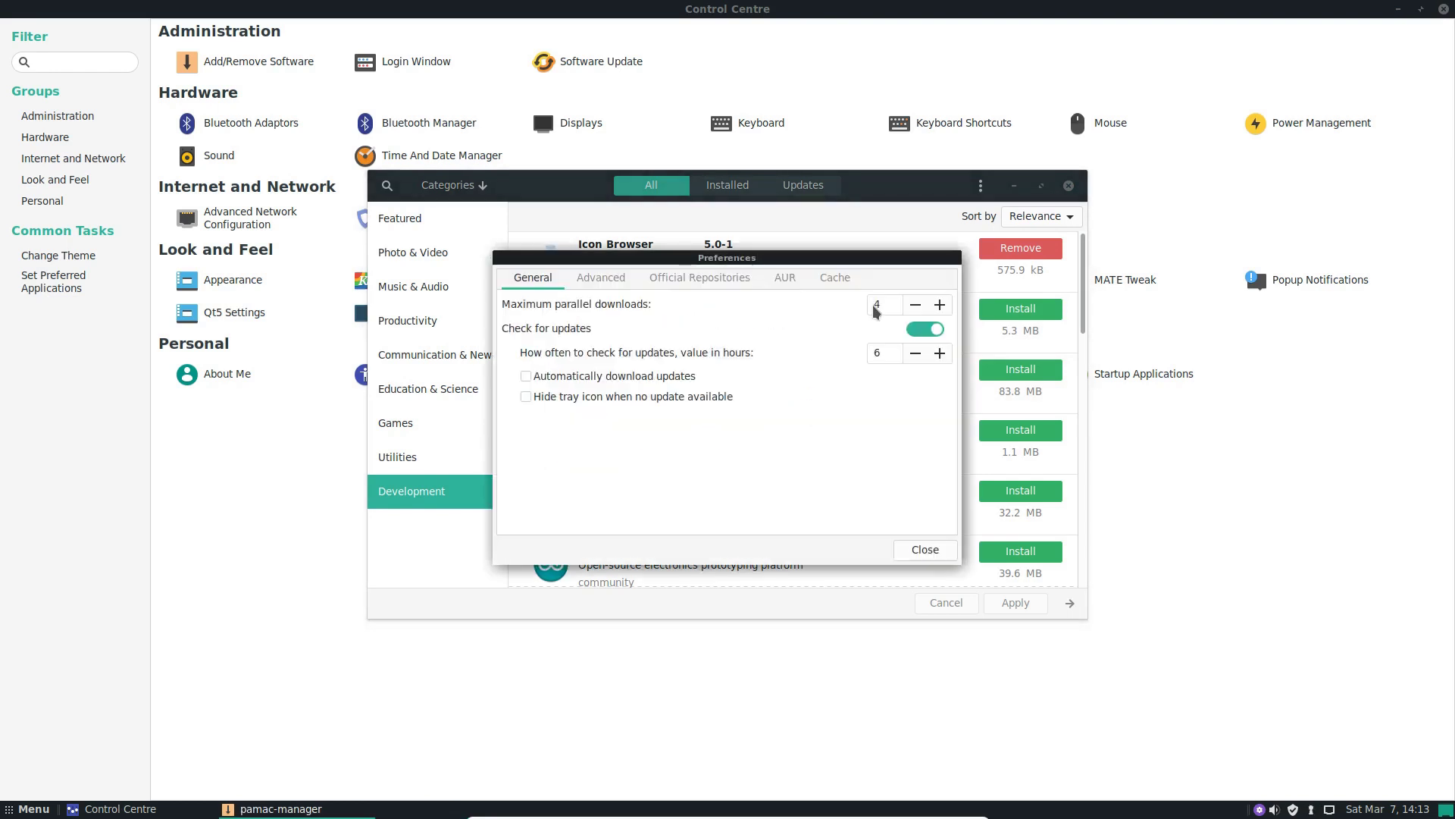
{"action": "left_click", "coordinate": [607, 278]}
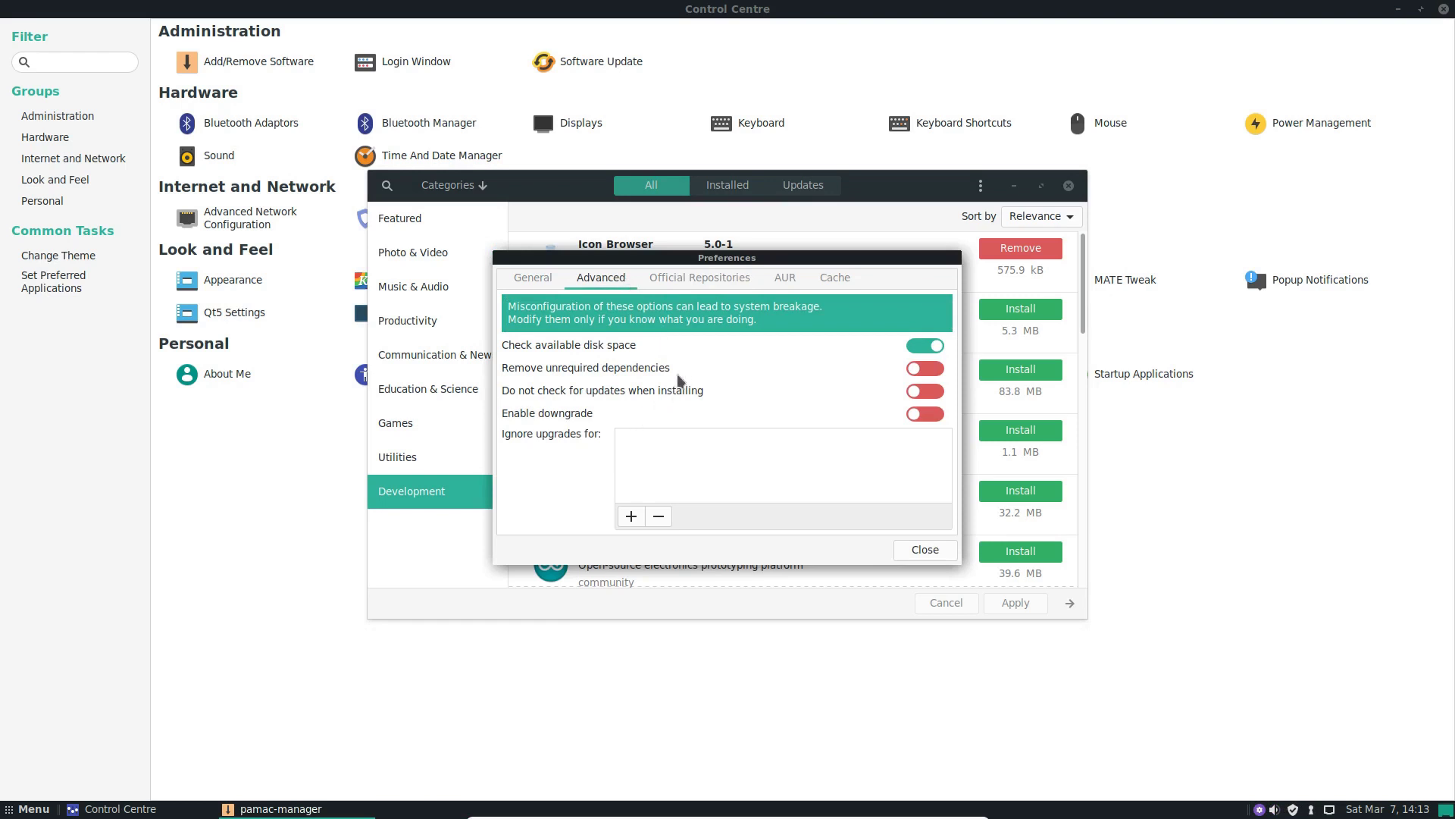
{"action": "left_click", "coordinate": [785, 278]}
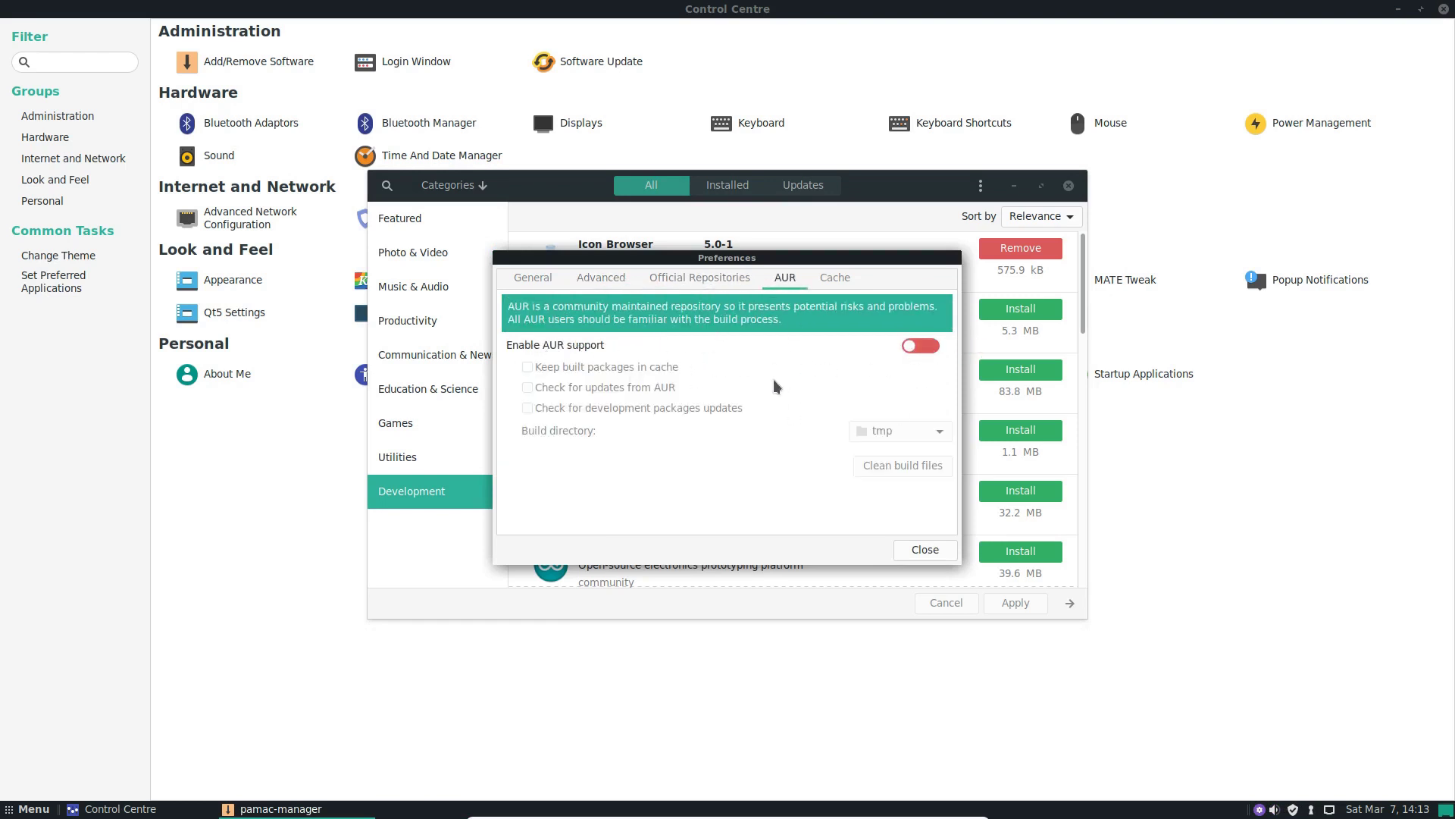
{"action": "left_click", "coordinate": [921, 551]}
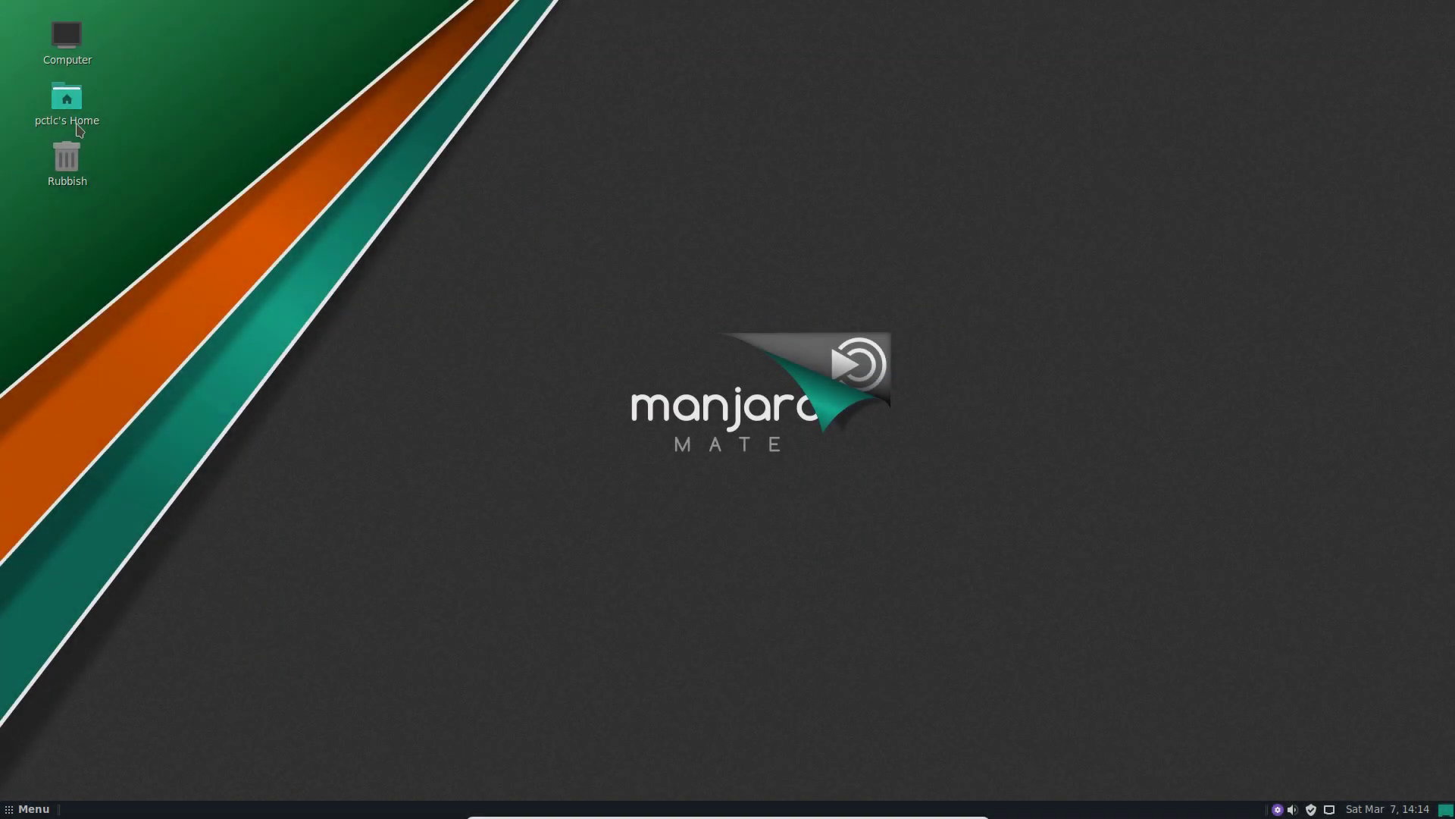
Open the home folder in Manjaro's file manager and view the file manager's version information
{"action": "left_click", "coordinate": [66, 101]}
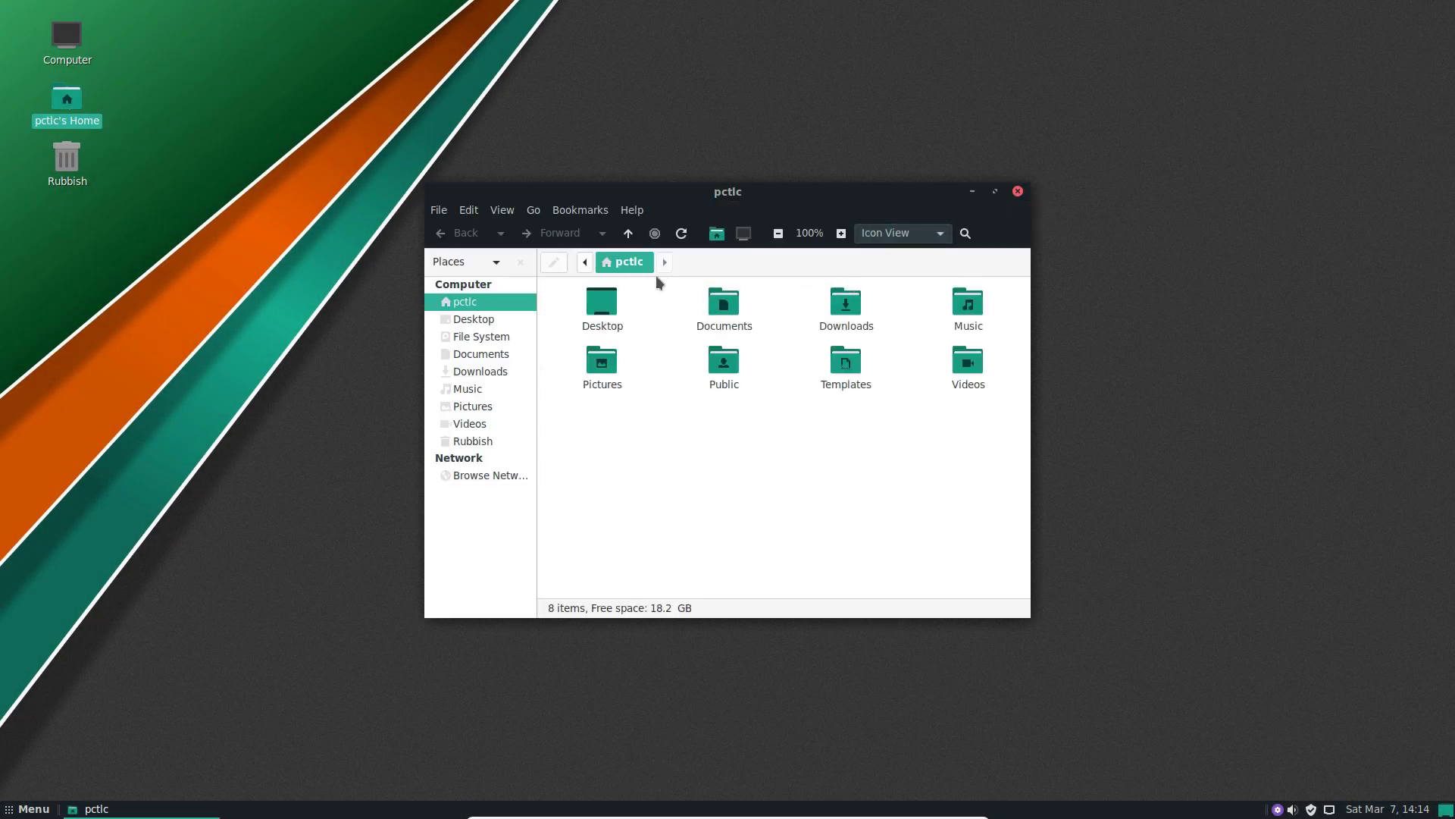
{"action": "left_click", "coordinate": [635, 212]}
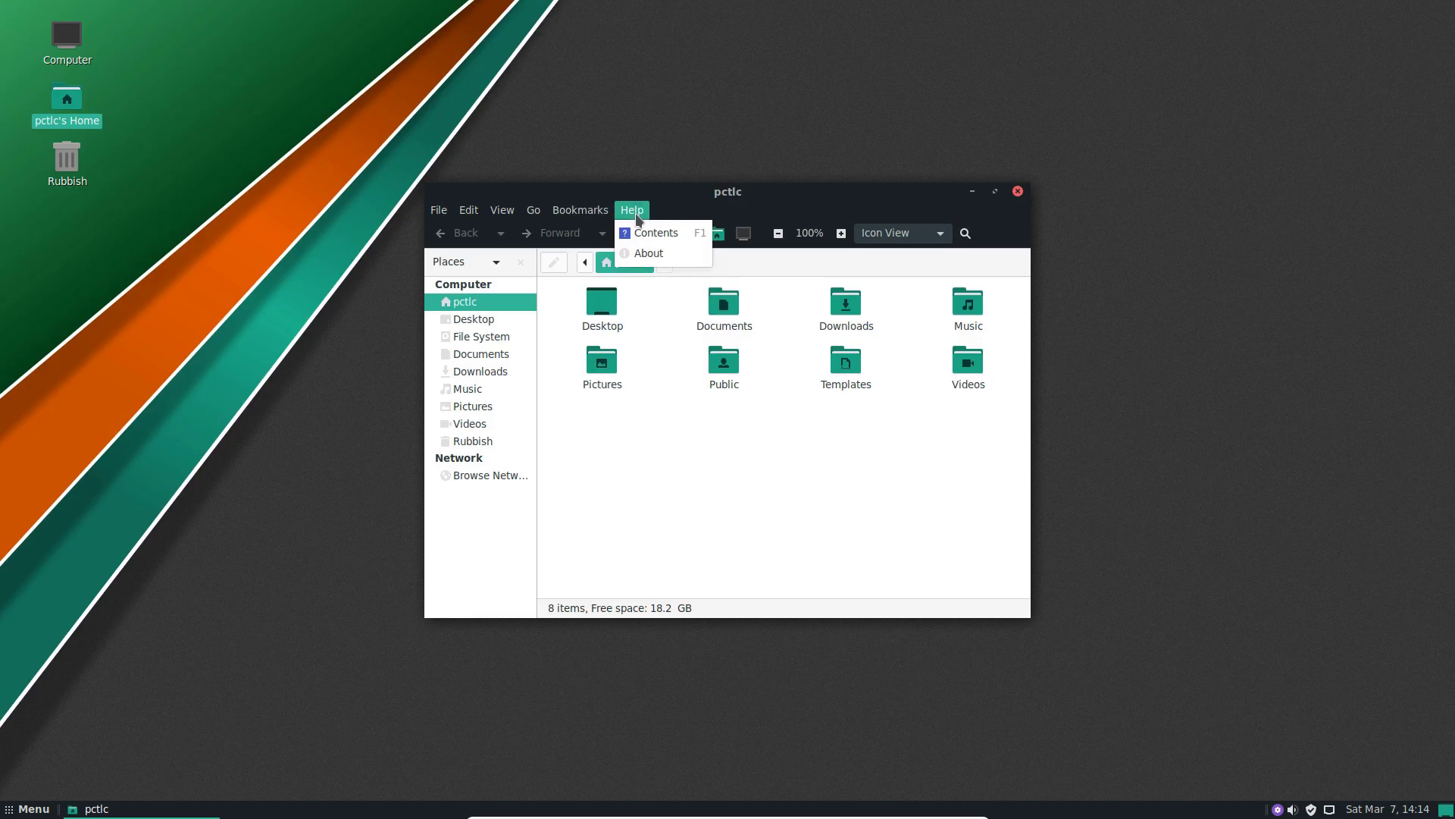
{"action": "left_click", "coordinate": [659, 257]}
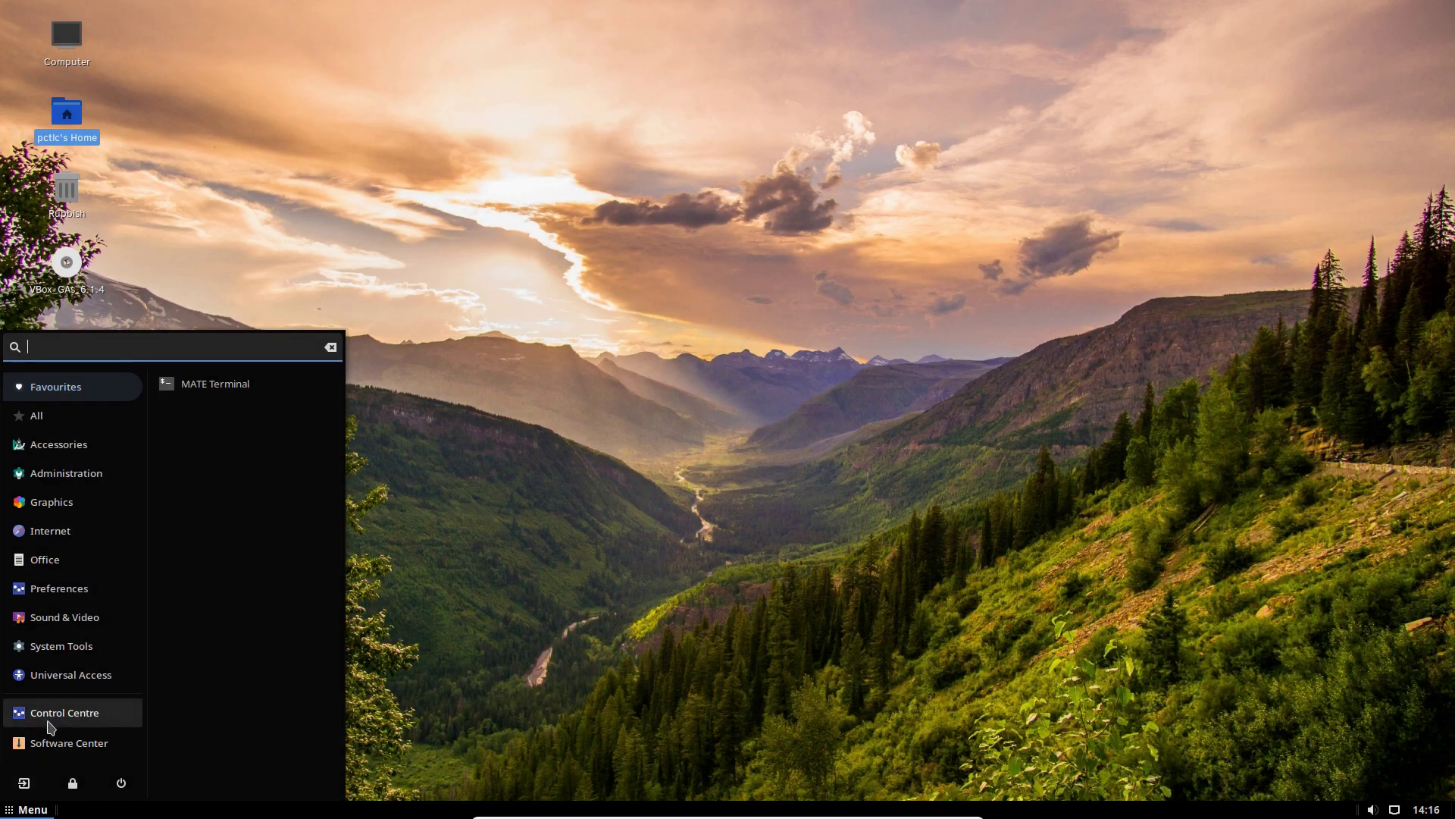
Open the appearance preferences from the Solus Control Centre and look through the themes, backgrounds, fonts and interface options
{"action": "left_click", "coordinate": [53, 714]}
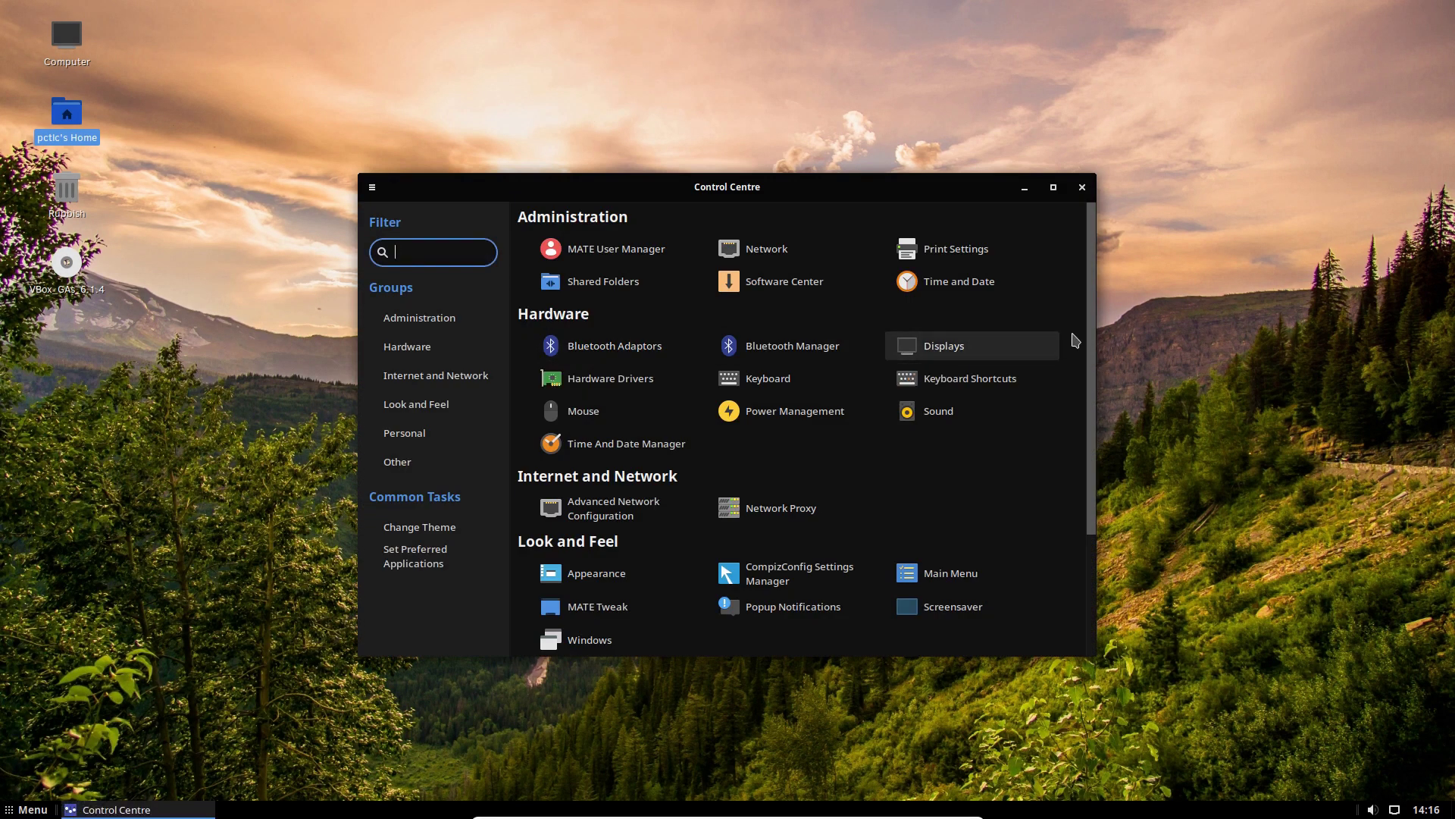
{"action": "left_click", "coordinate": [588, 573]}
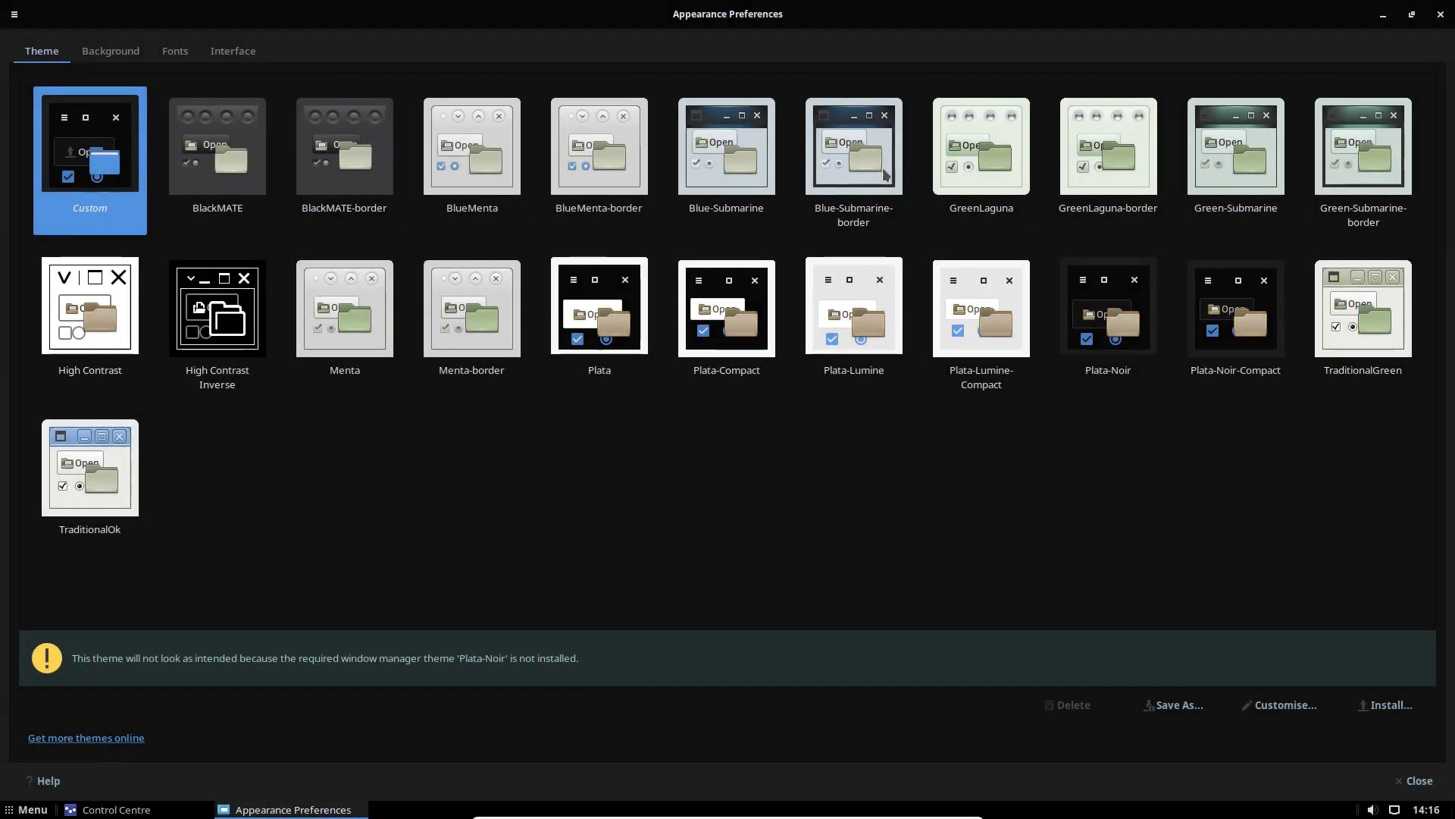
{"action": "left_click_drag", "start_coordinate": [861, 13], "coordinate": [838, 255]}
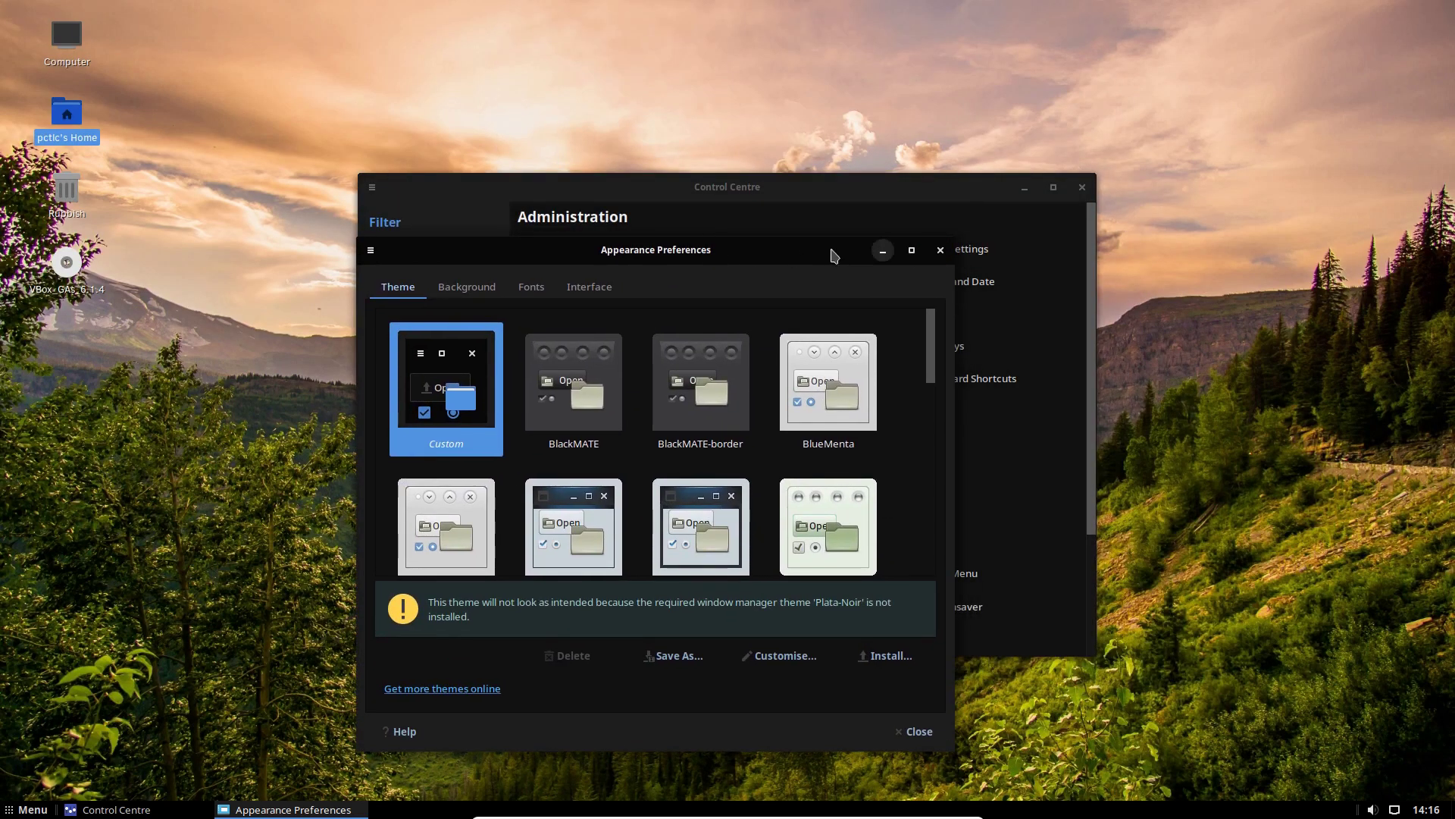
{"action": "left_click_drag", "start_coordinate": [676, 251], "coordinate": [756, 4]}
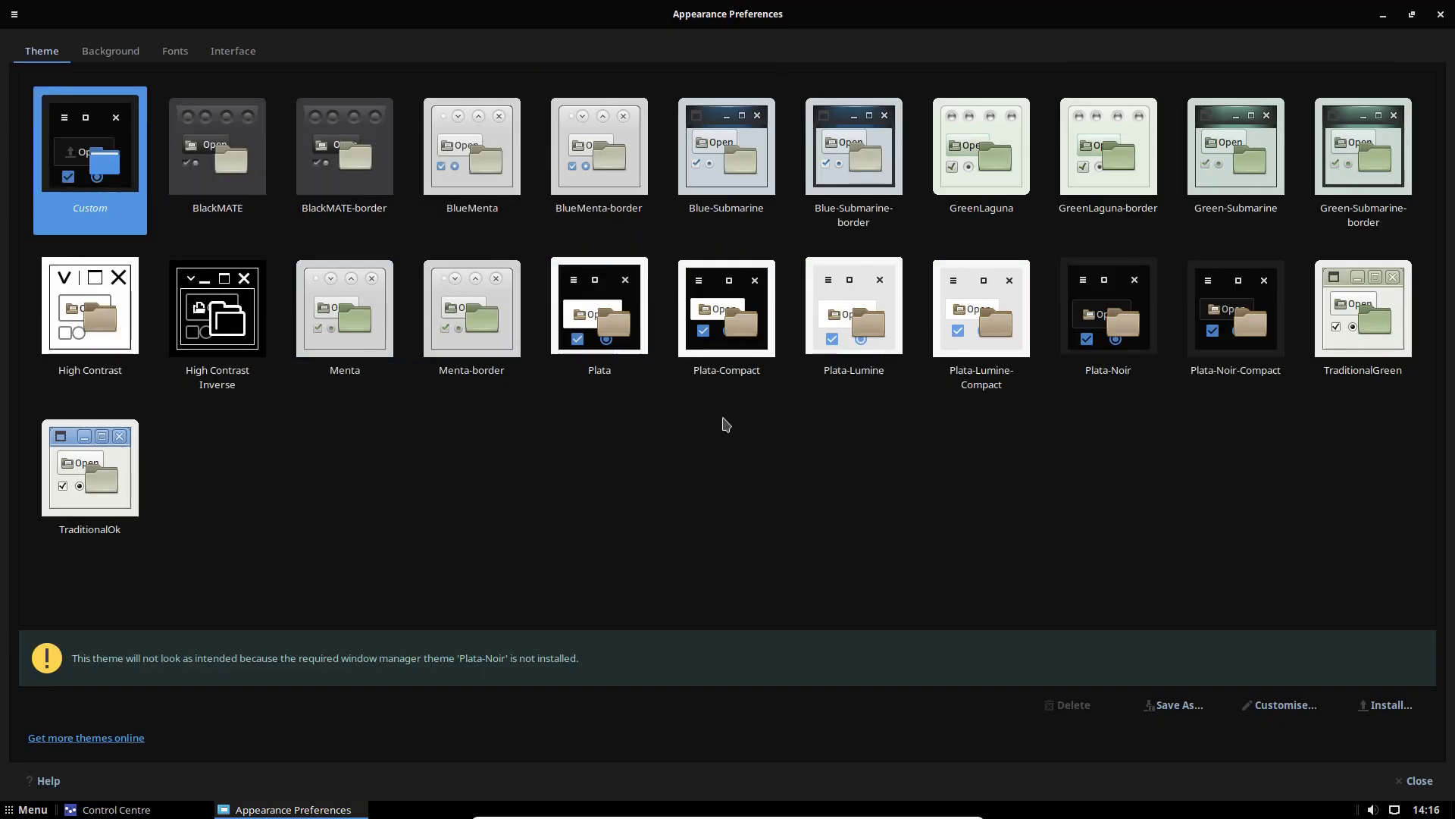
{"action": "left_click", "coordinate": [112, 51]}
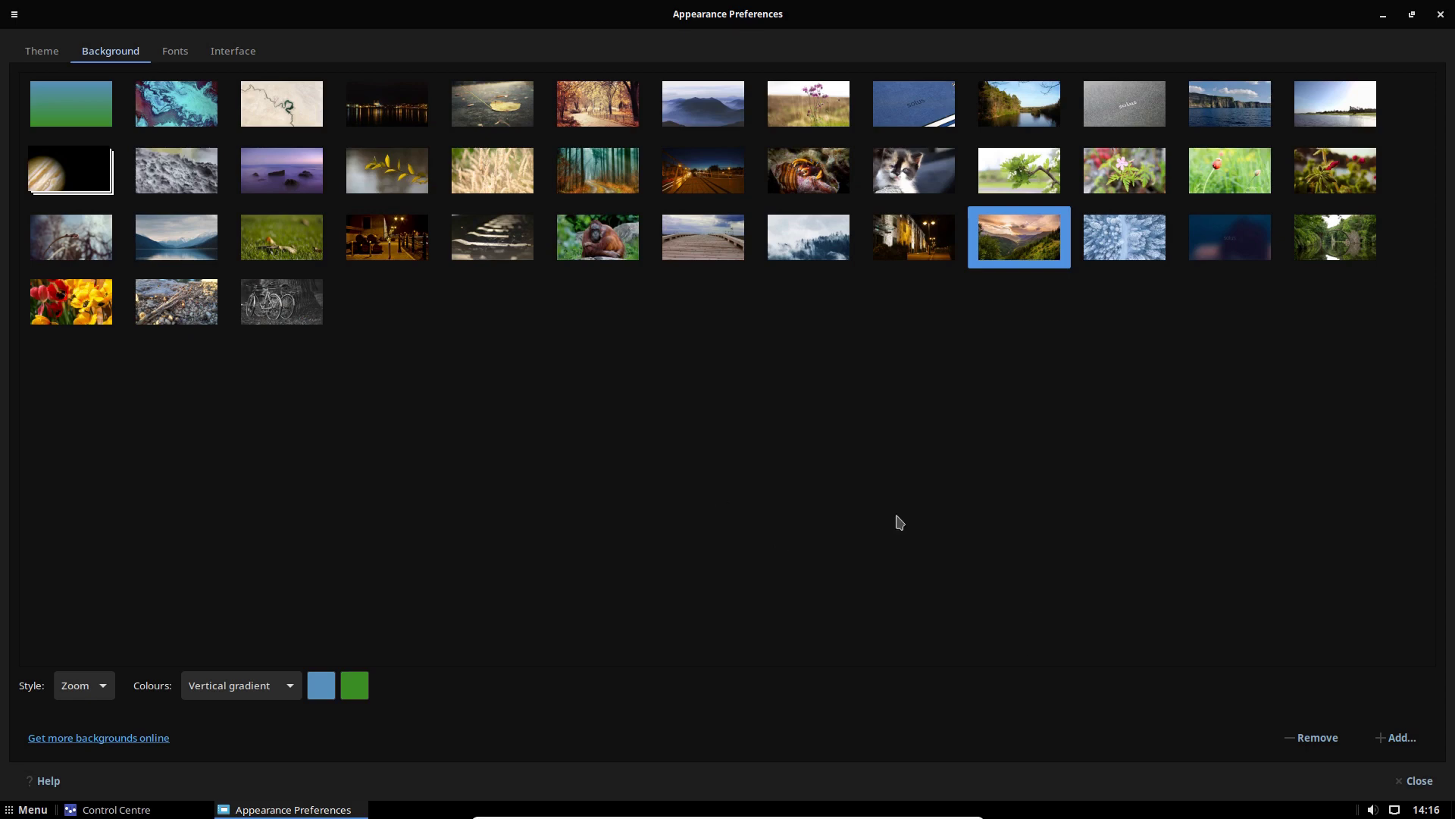
{"action": "left_click", "coordinate": [173, 56]}
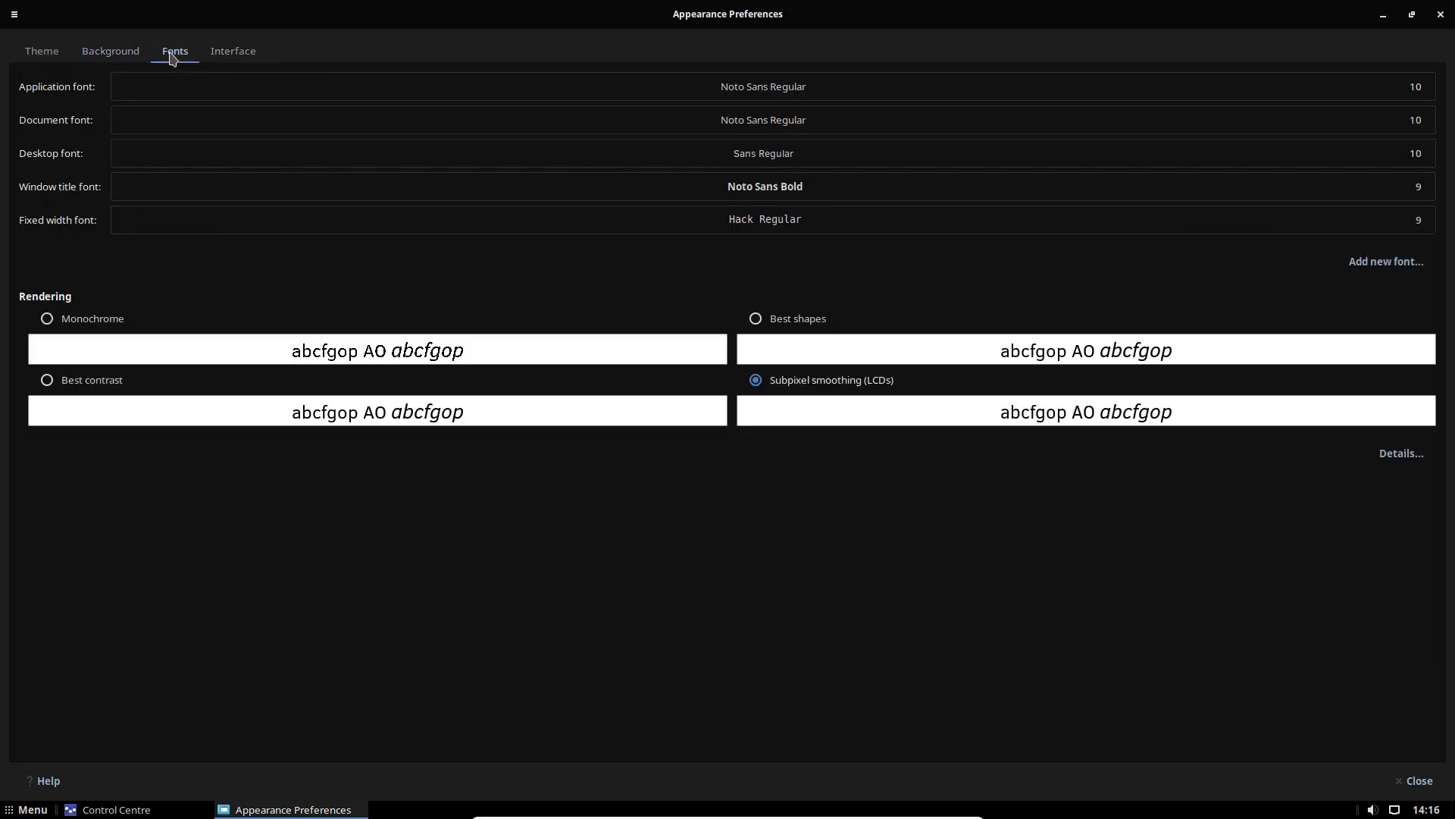
{"action": "left_click", "coordinate": [235, 56]}
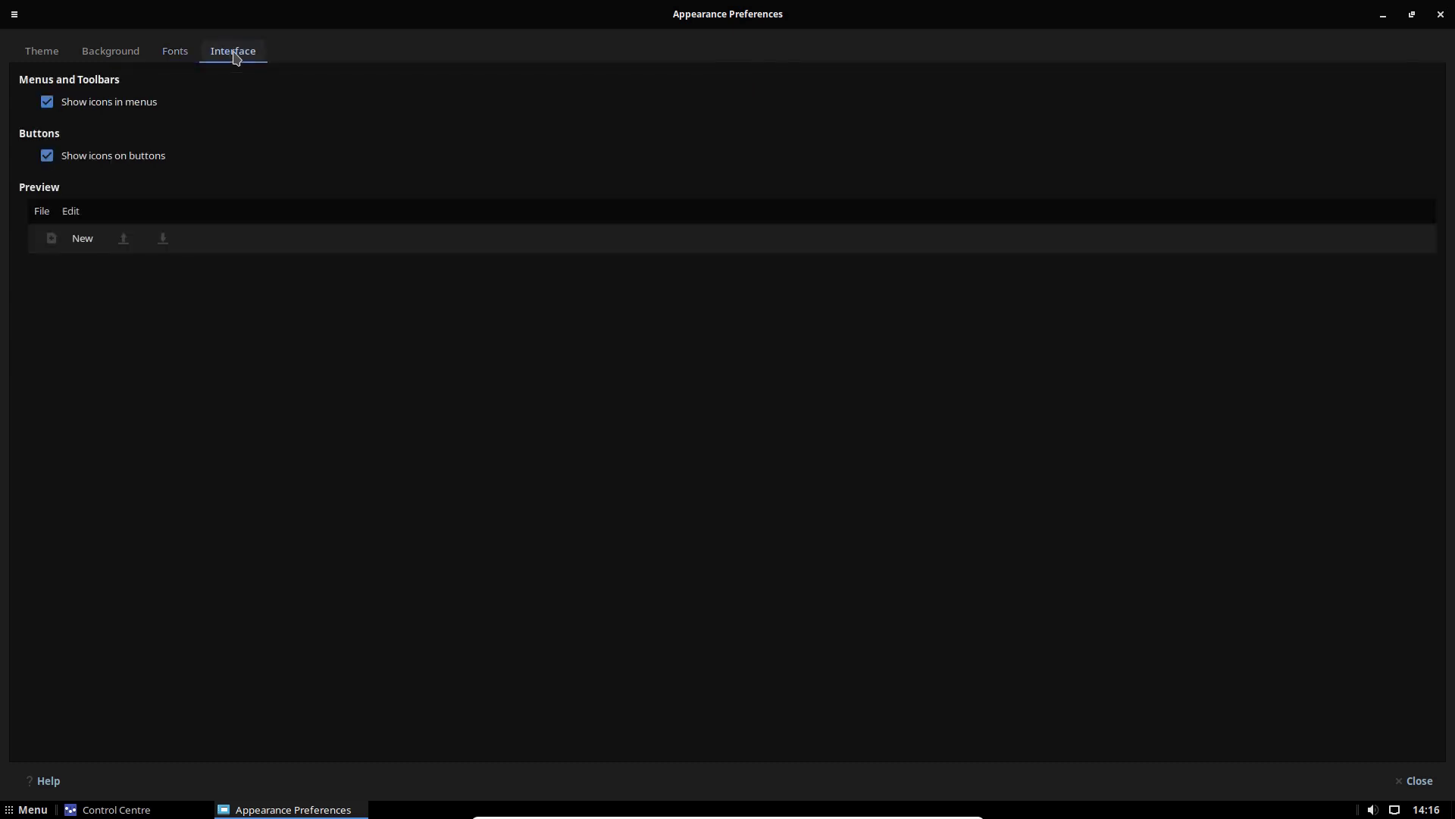
{"action": "left_click", "coordinate": [44, 61]}
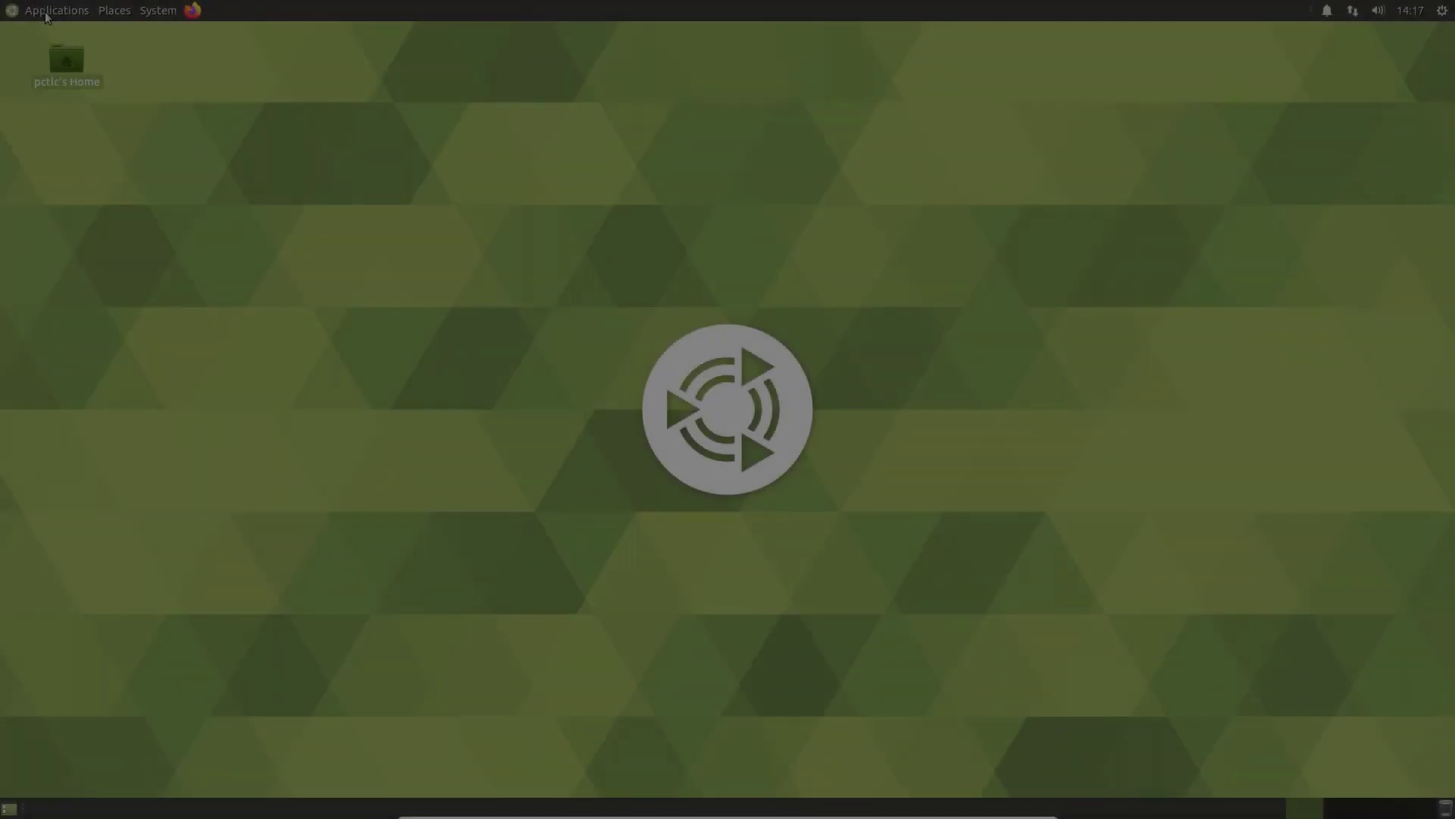
Open the appearance preferences from Ubuntu MATE's Control Centre and look through the themes, backgrounds, fonts and interface options
{"action": "left_click", "coordinate": [45, 12]}
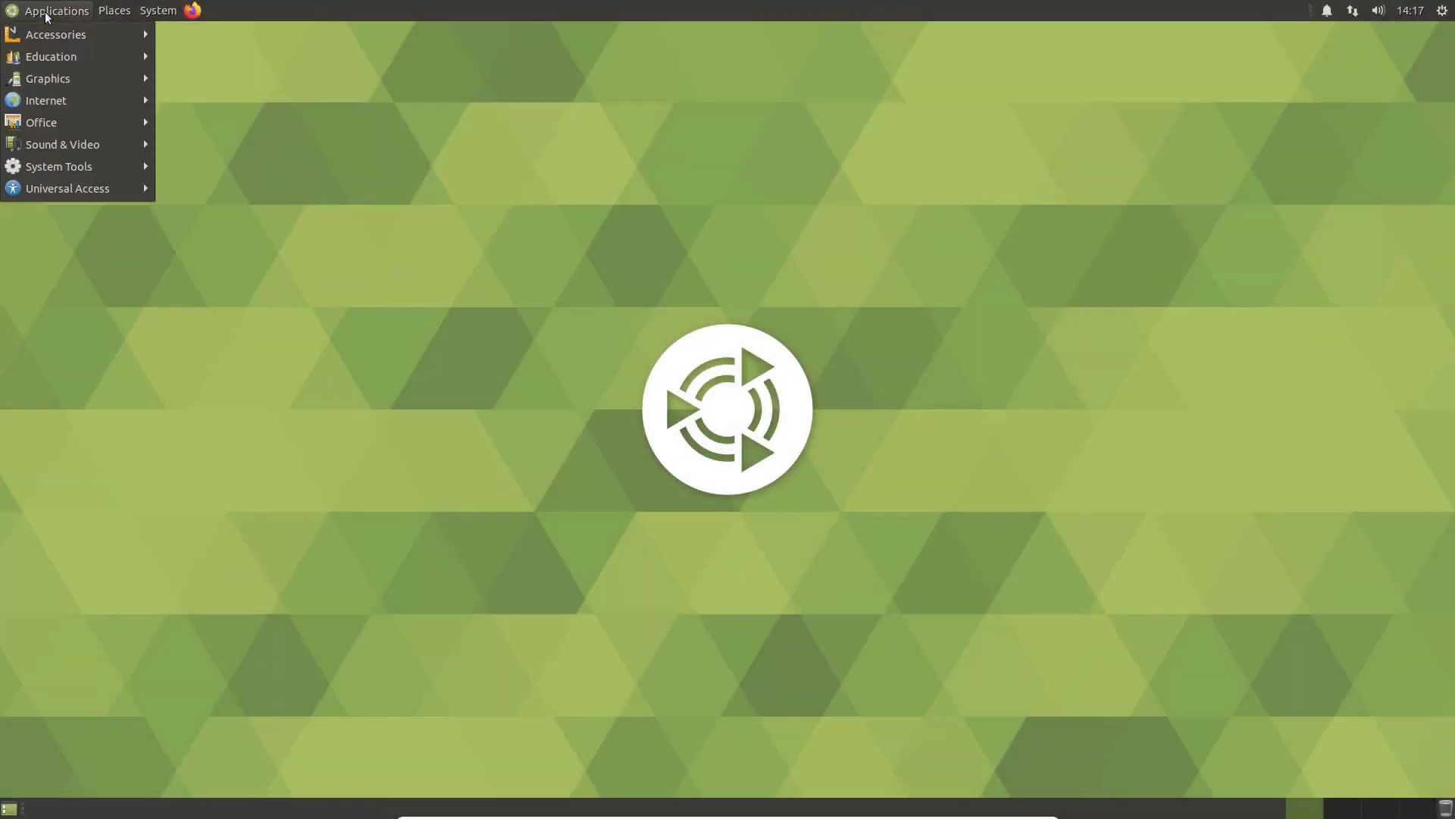
{"action": "mouse_move", "coordinate": [160, 13]}
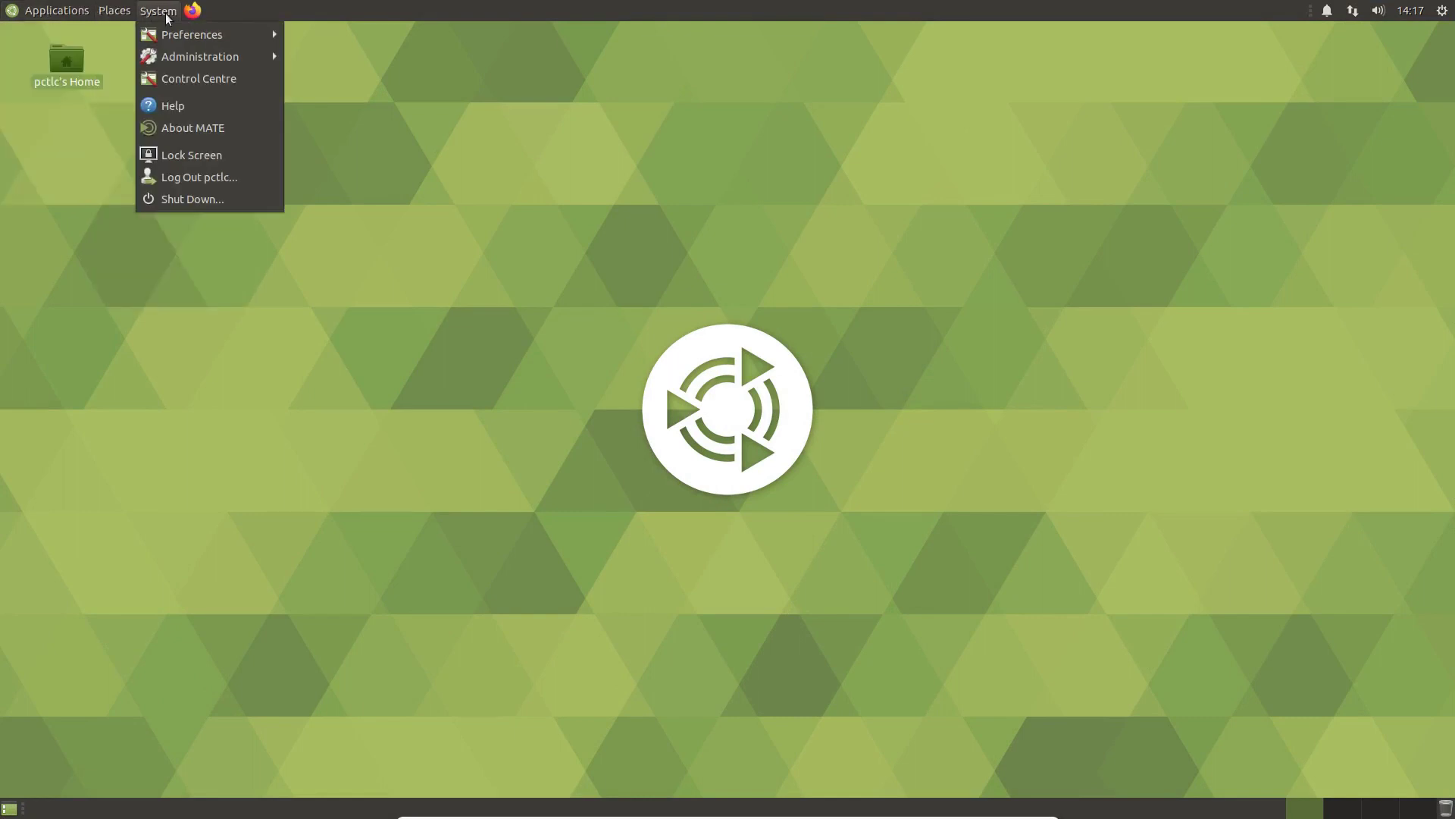
{"action": "left_click", "coordinate": [176, 80]}
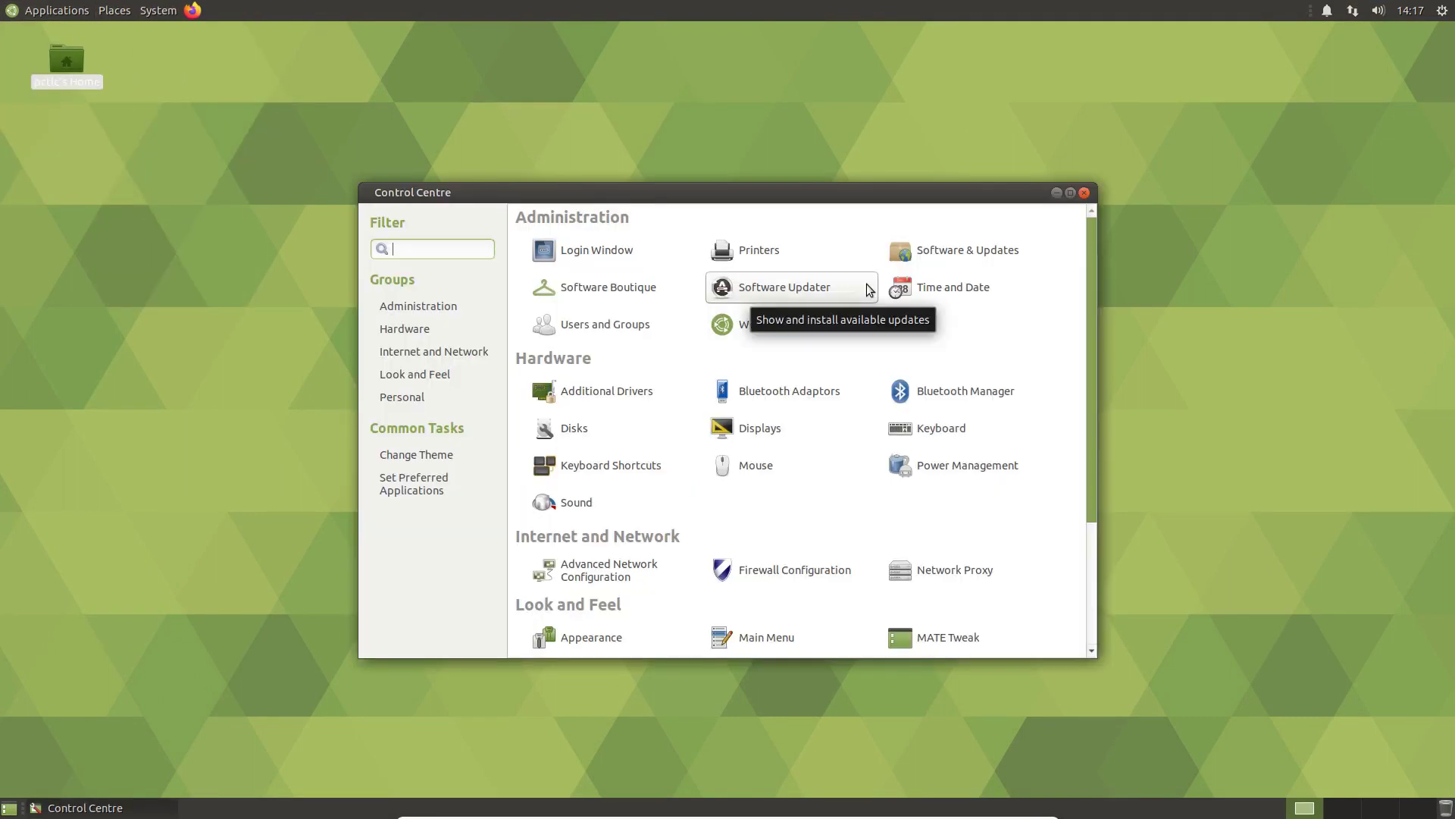
{"action": "left_click", "coordinate": [570, 636]}
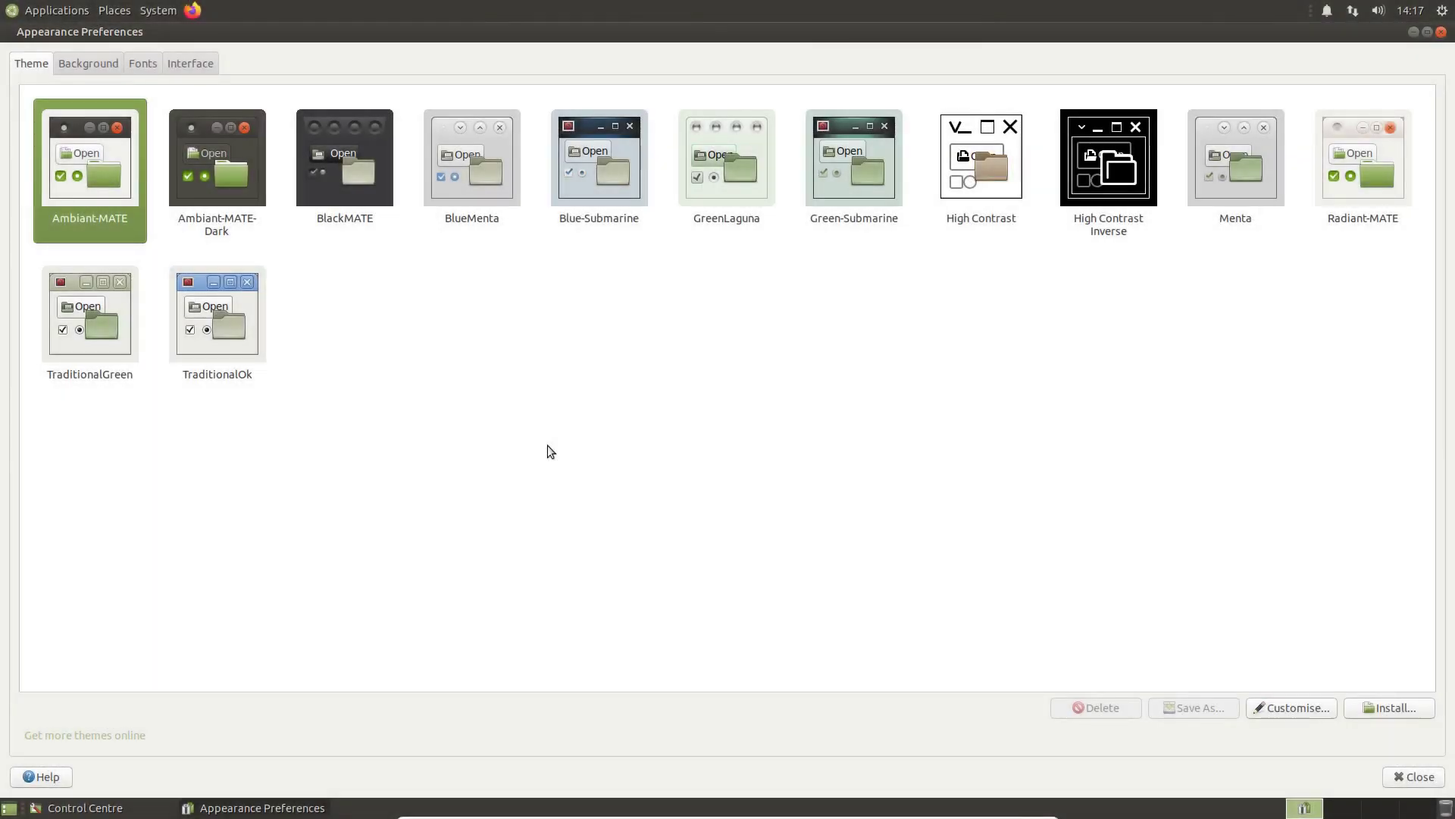
{"action": "left_click", "coordinate": [77, 66]}
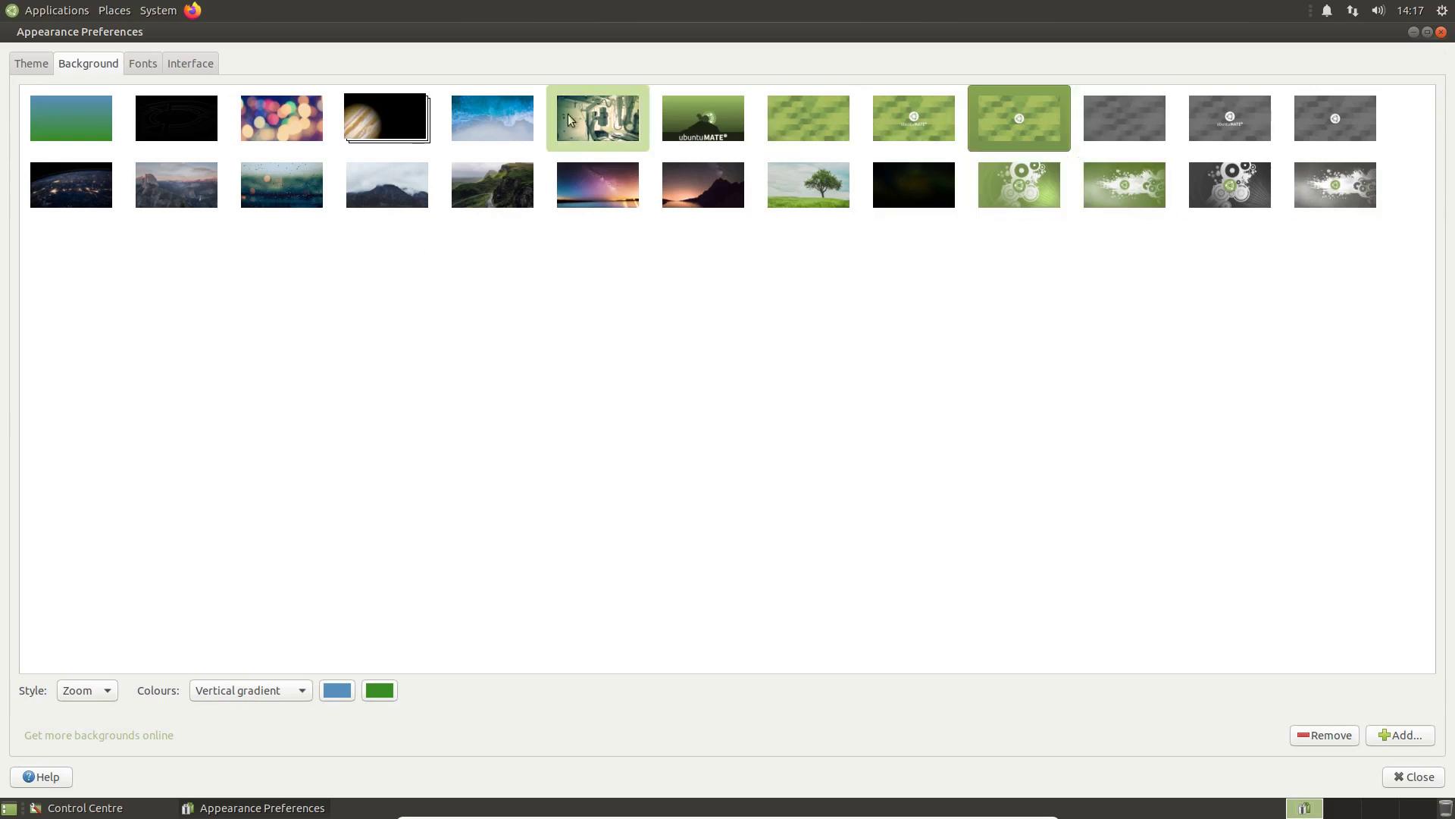
{"action": "left_click", "coordinate": [139, 68]}
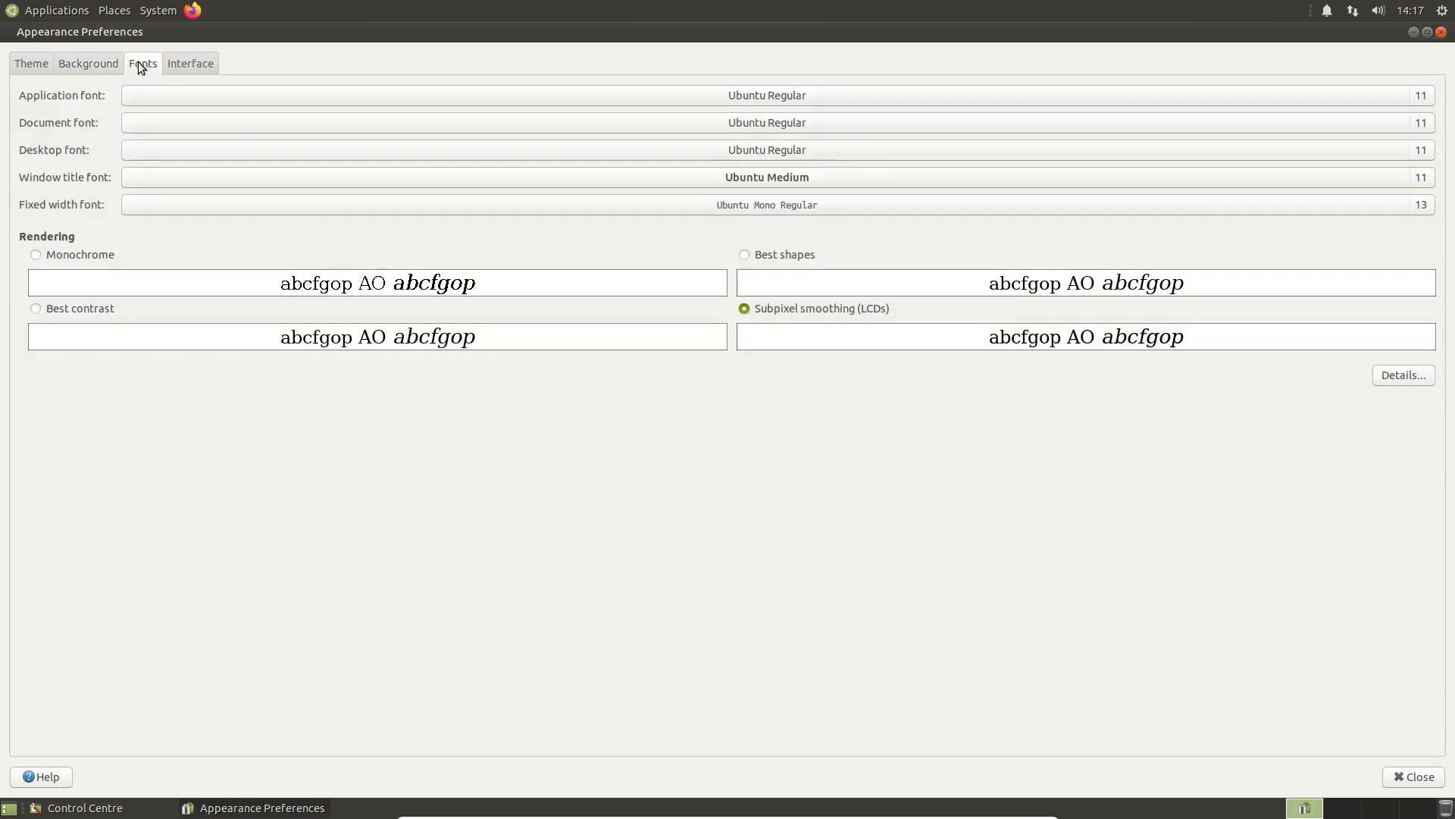
{"action": "left_click", "coordinate": [188, 66]}
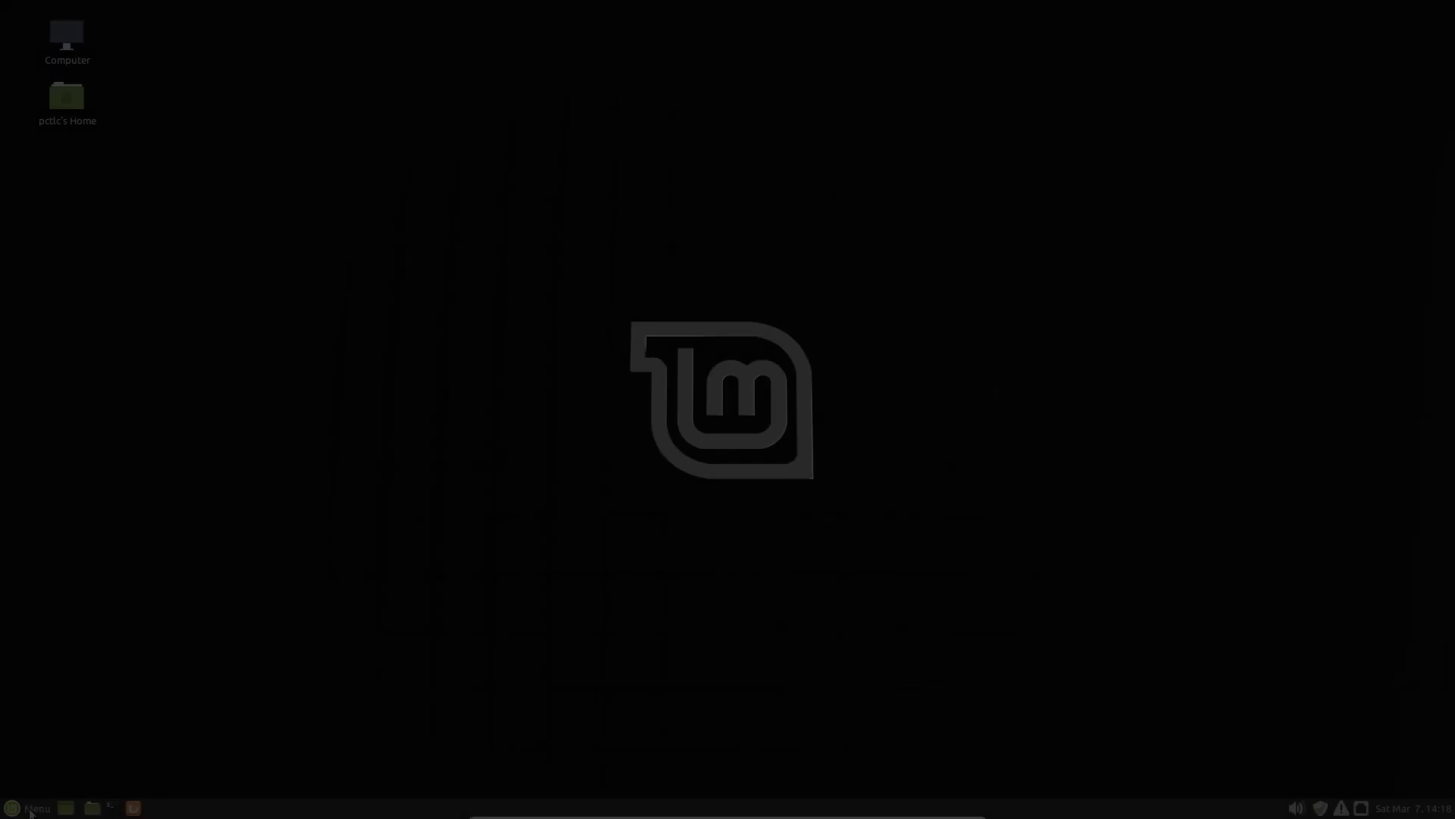
Open the appearance preferences in Linux Mint and look through the themes, backgrounds, fonts and interface options
{"action": "left_click", "coordinate": [65, 675]}
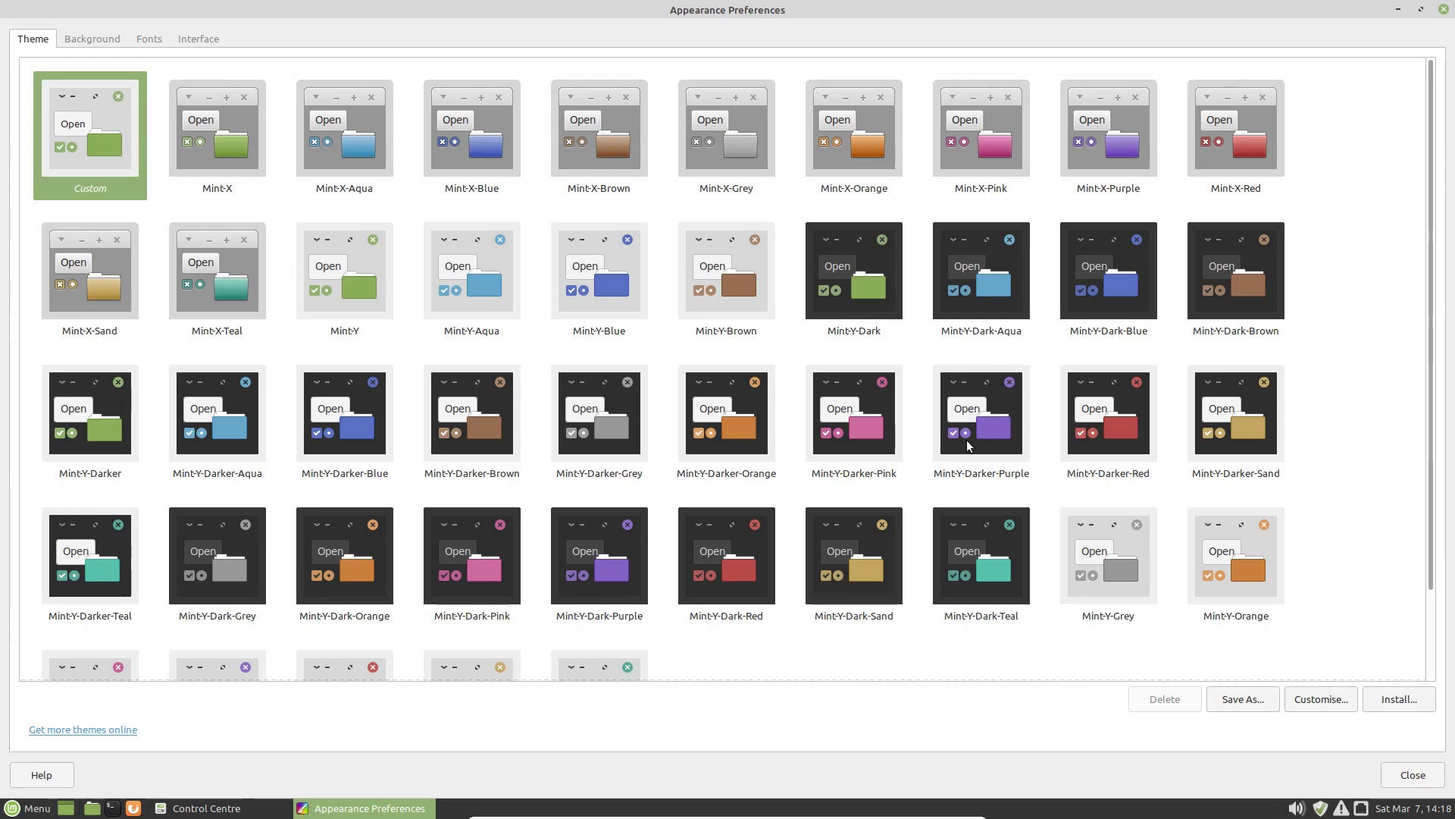
{"action": "scroll", "coordinate": [807, 350], "scroll_direction": "down", "scroll_amount": 3}
{"action": "scroll", "coordinate": [806, 351], "scroll_direction": "up", "scroll_amount": 3}
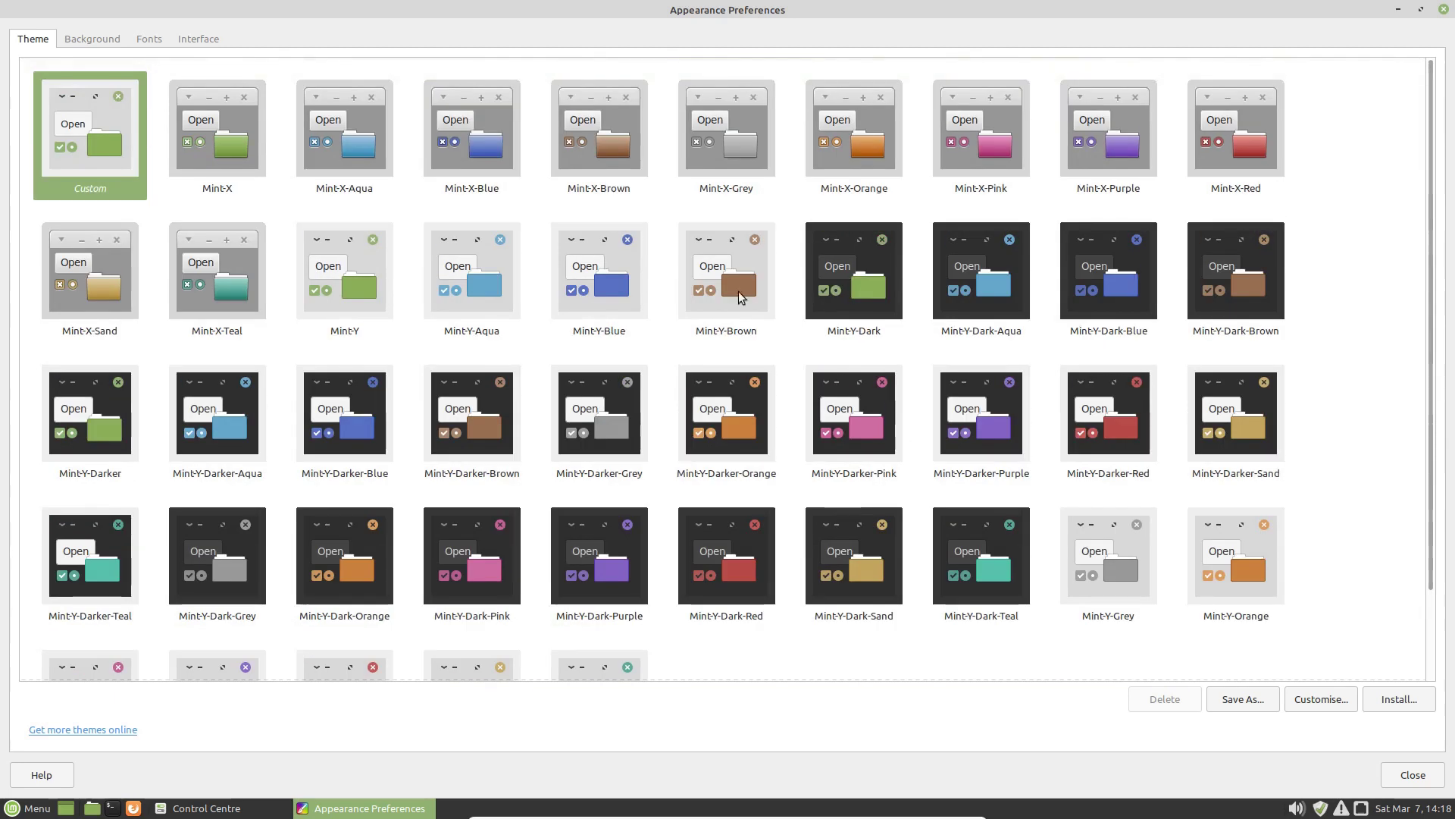
{"action": "left_click", "coordinate": [90, 38]}
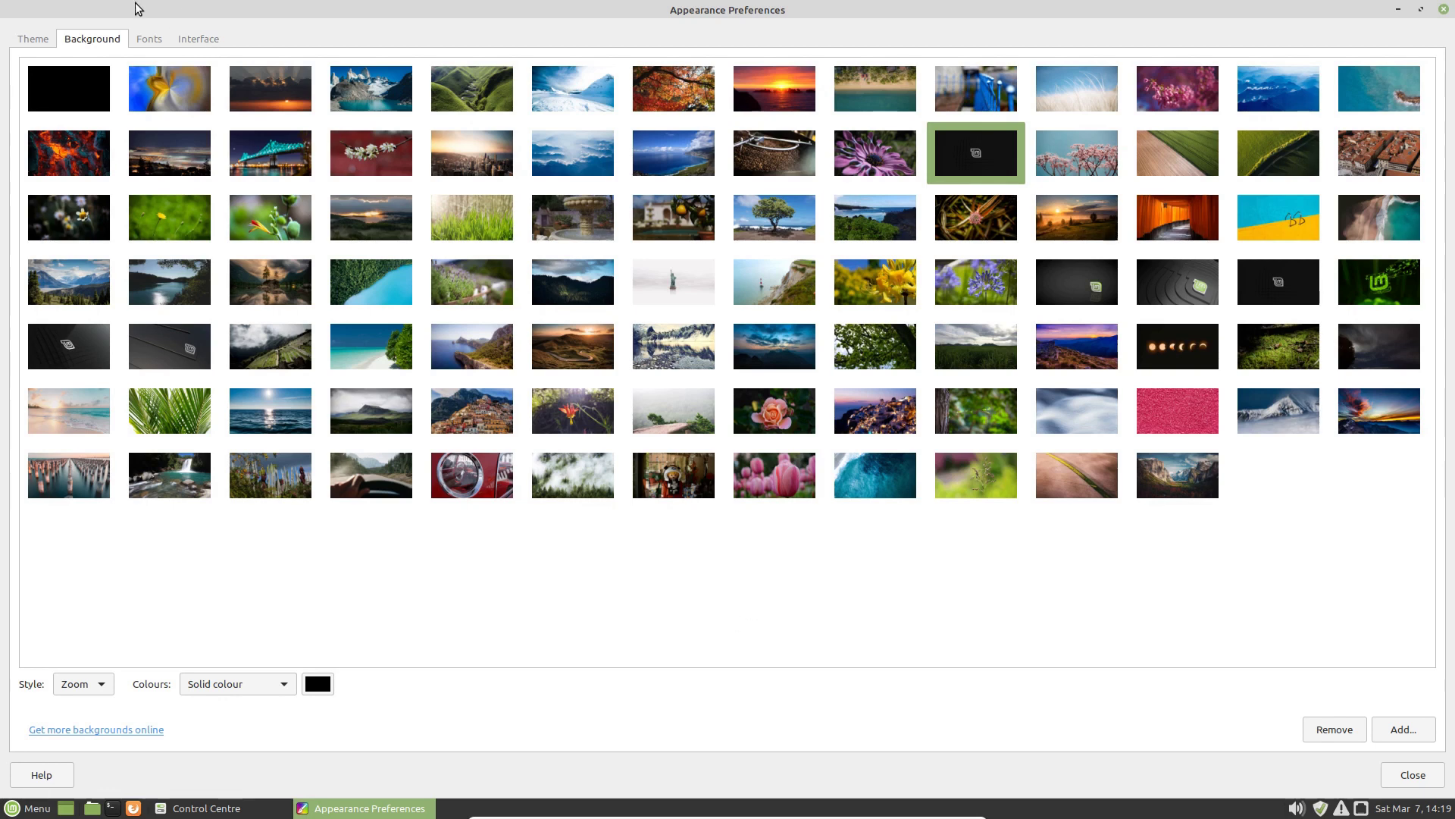
{"action": "left_click", "coordinate": [147, 39]}
{"action": "left_click", "coordinate": [196, 41]}
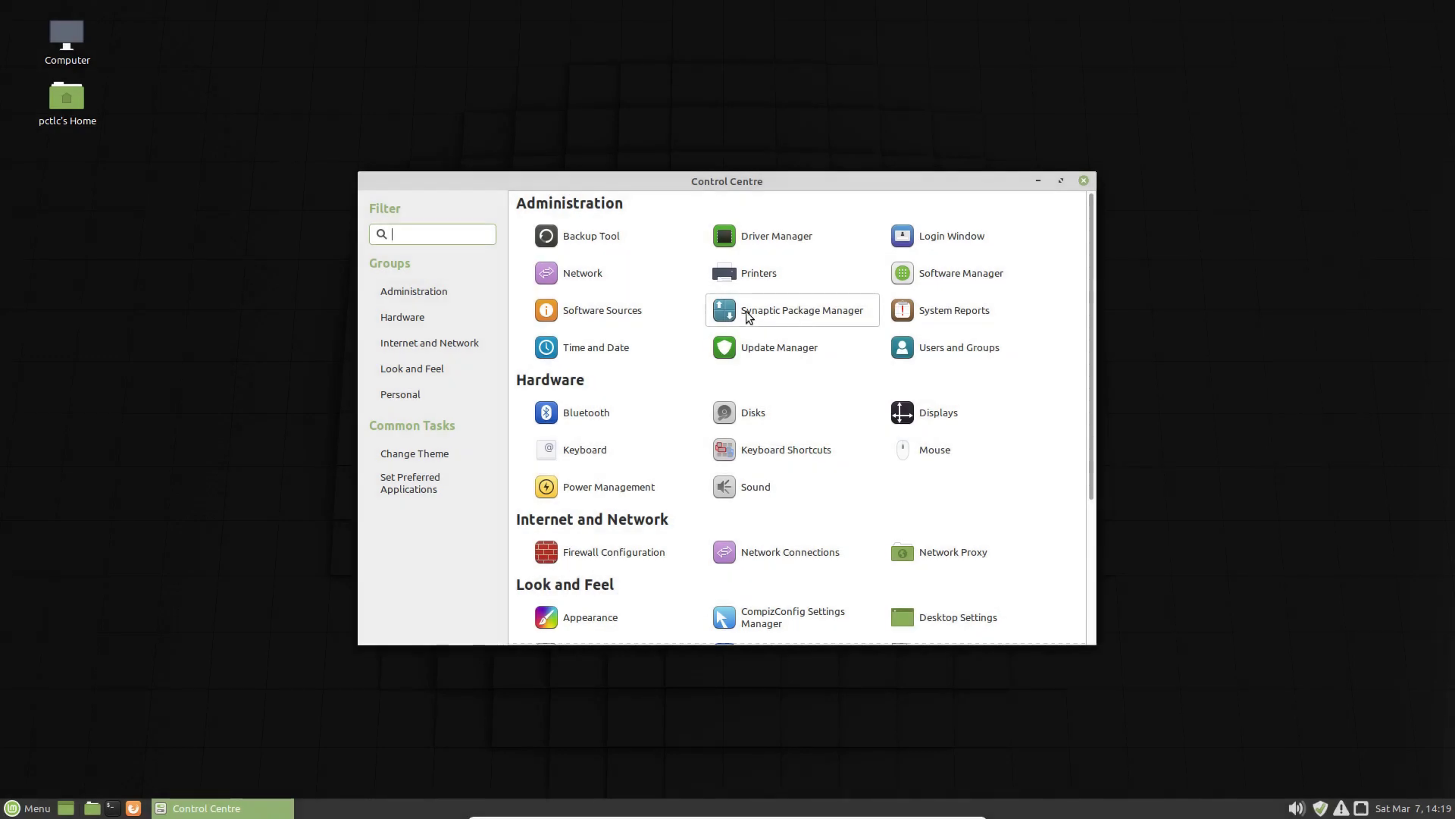
Open Synaptic Package Manager from Linux Mint's Control Centre, authenticating with the account password, and dismiss its quick introduction
{"action": "left_click", "coordinate": [804, 311]}
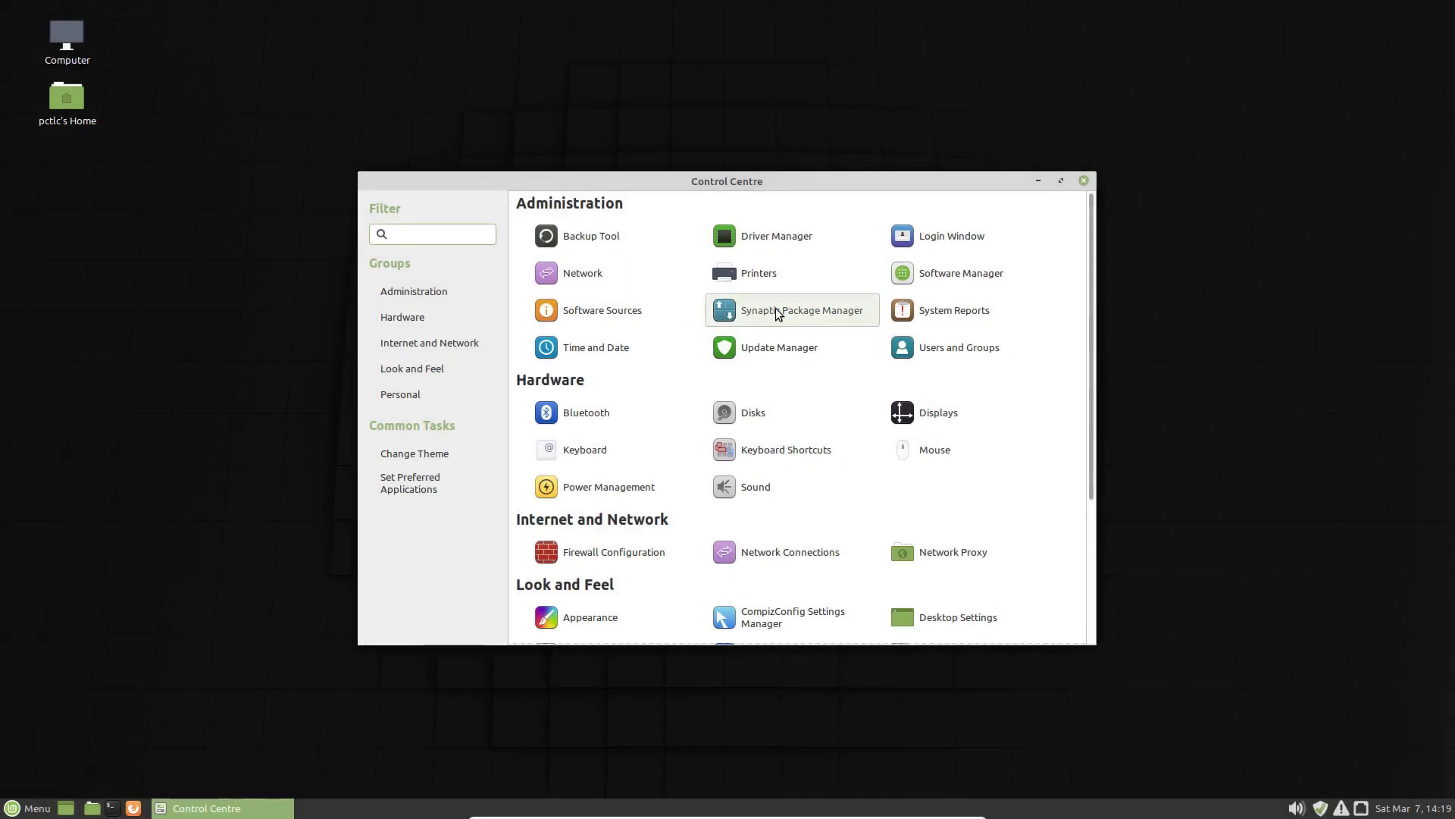
{"action": "type", "text": "***"}
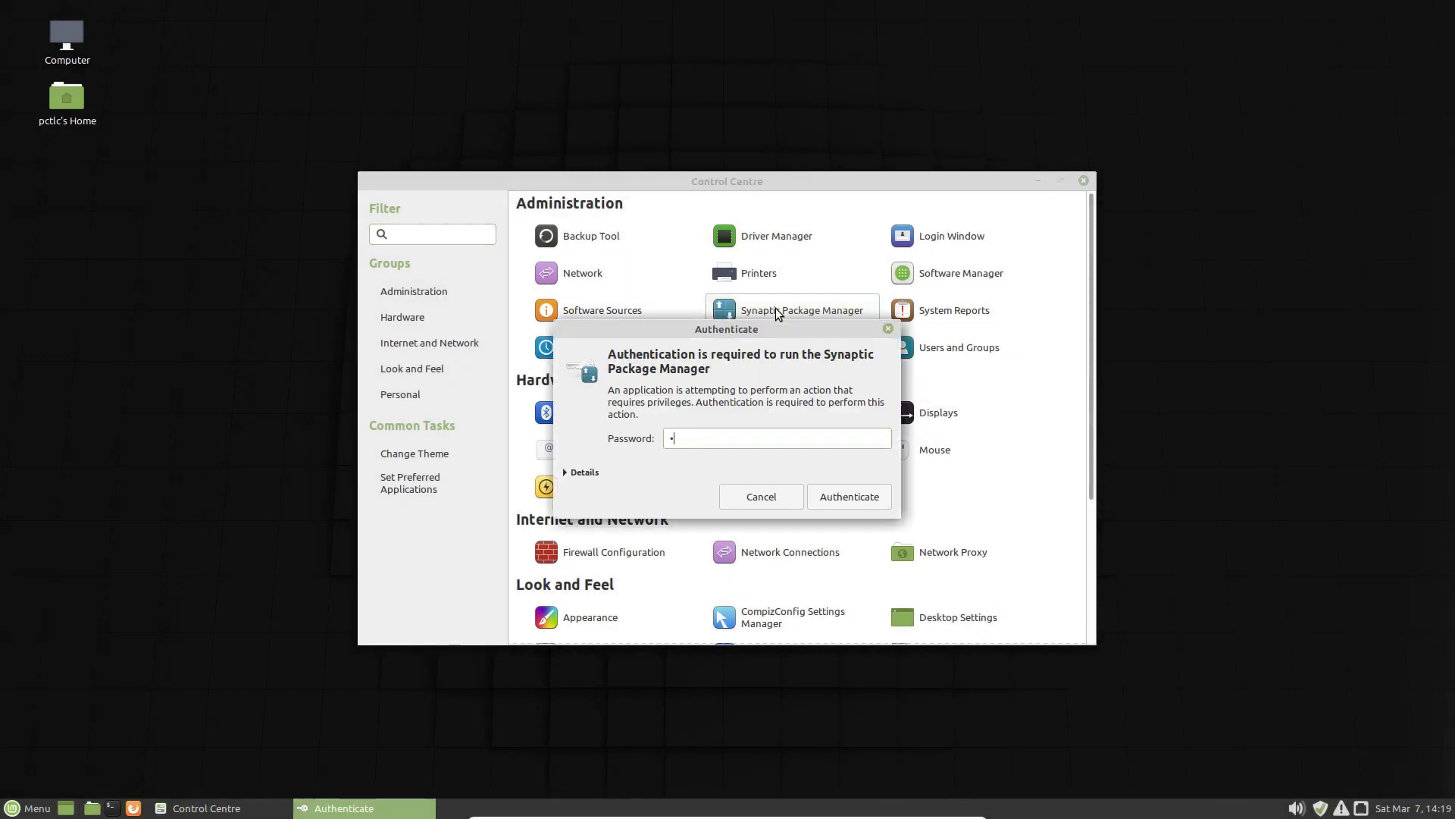
{"action": "type", "text": "**"}
{"action": "key", "text": "Return"}
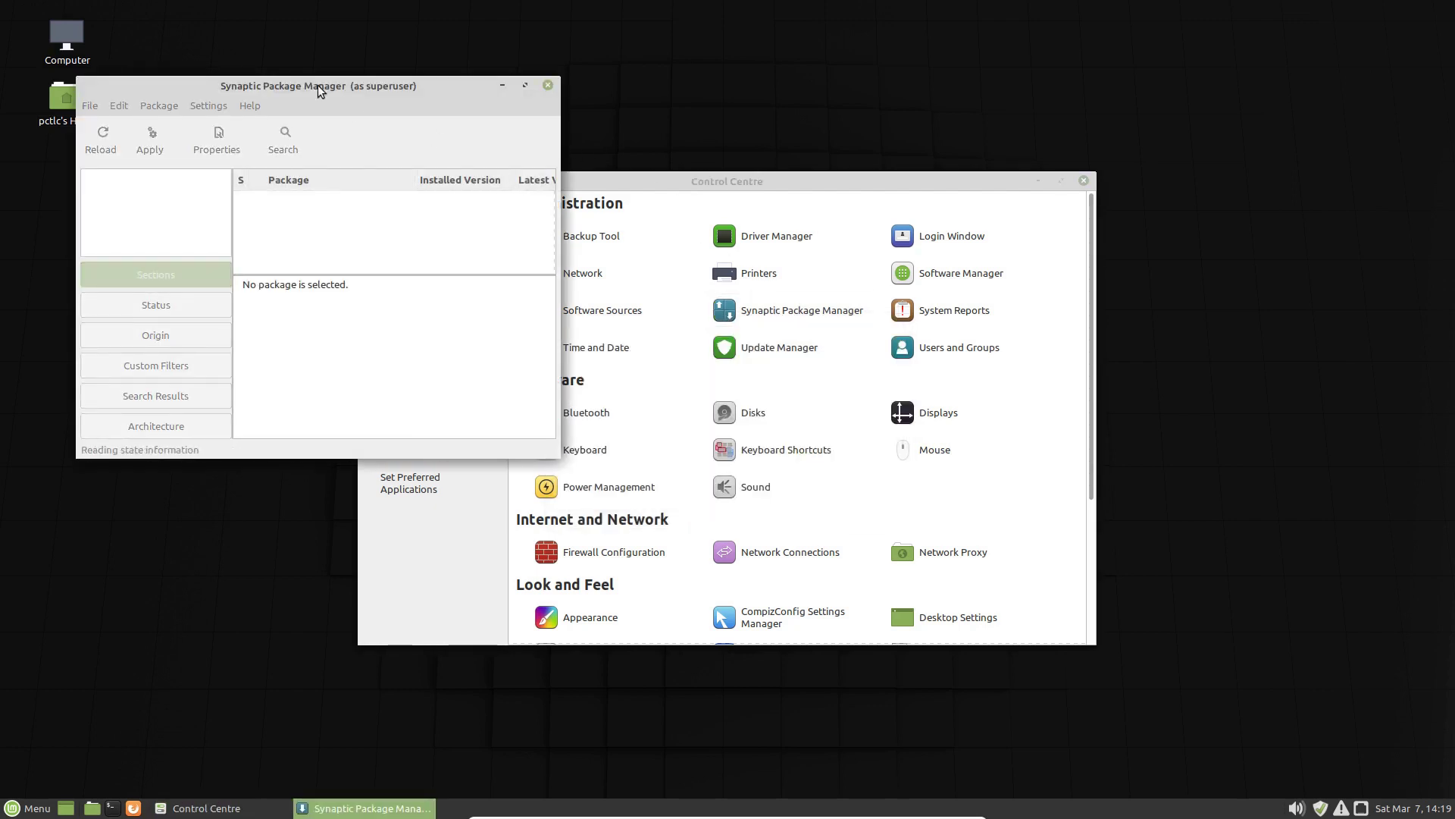
{"action": "left_click_drag", "start_coordinate": [318, 88], "coordinate": [839, 117]}
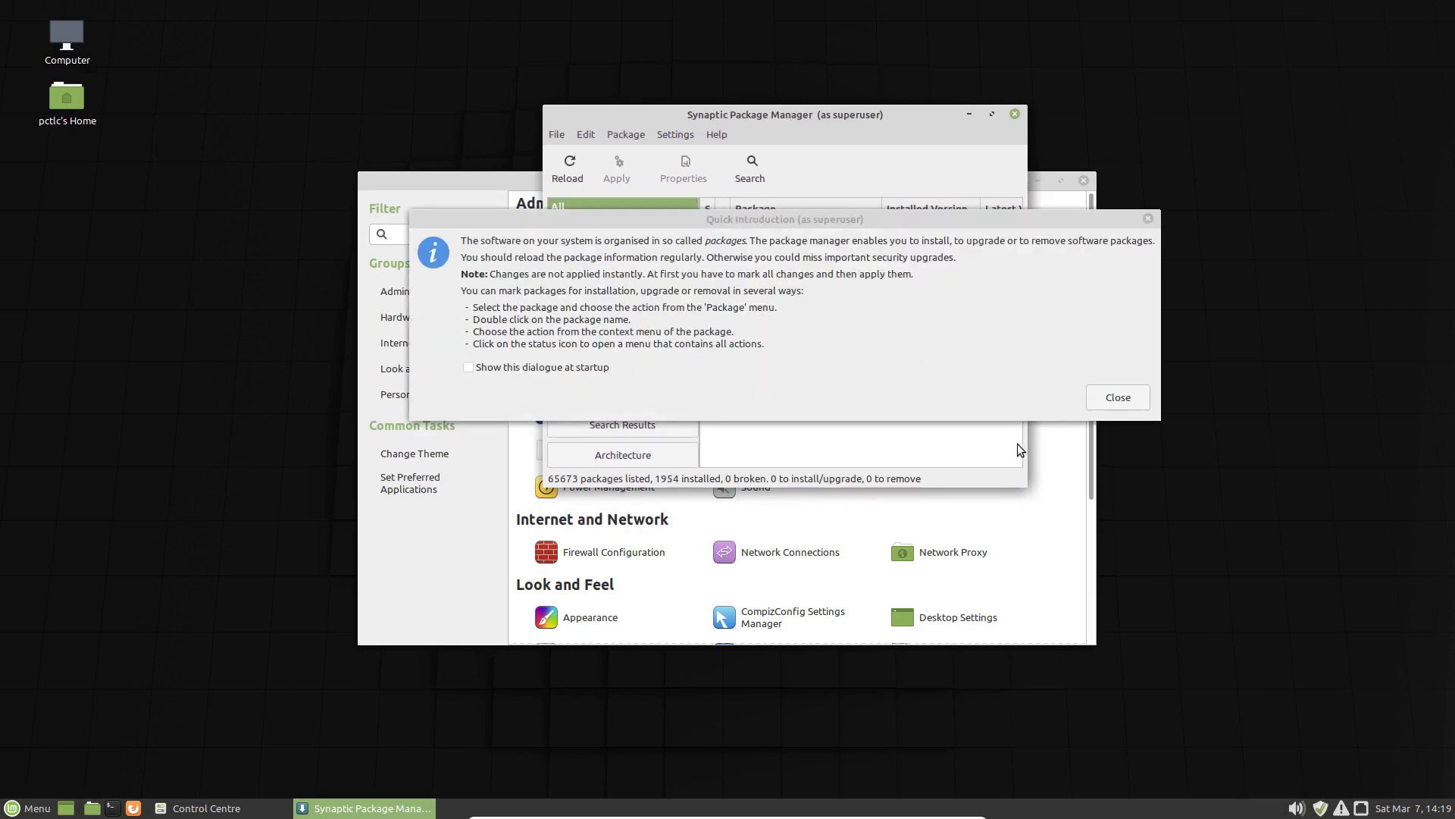
{"action": "left_click", "coordinate": [1119, 397]}
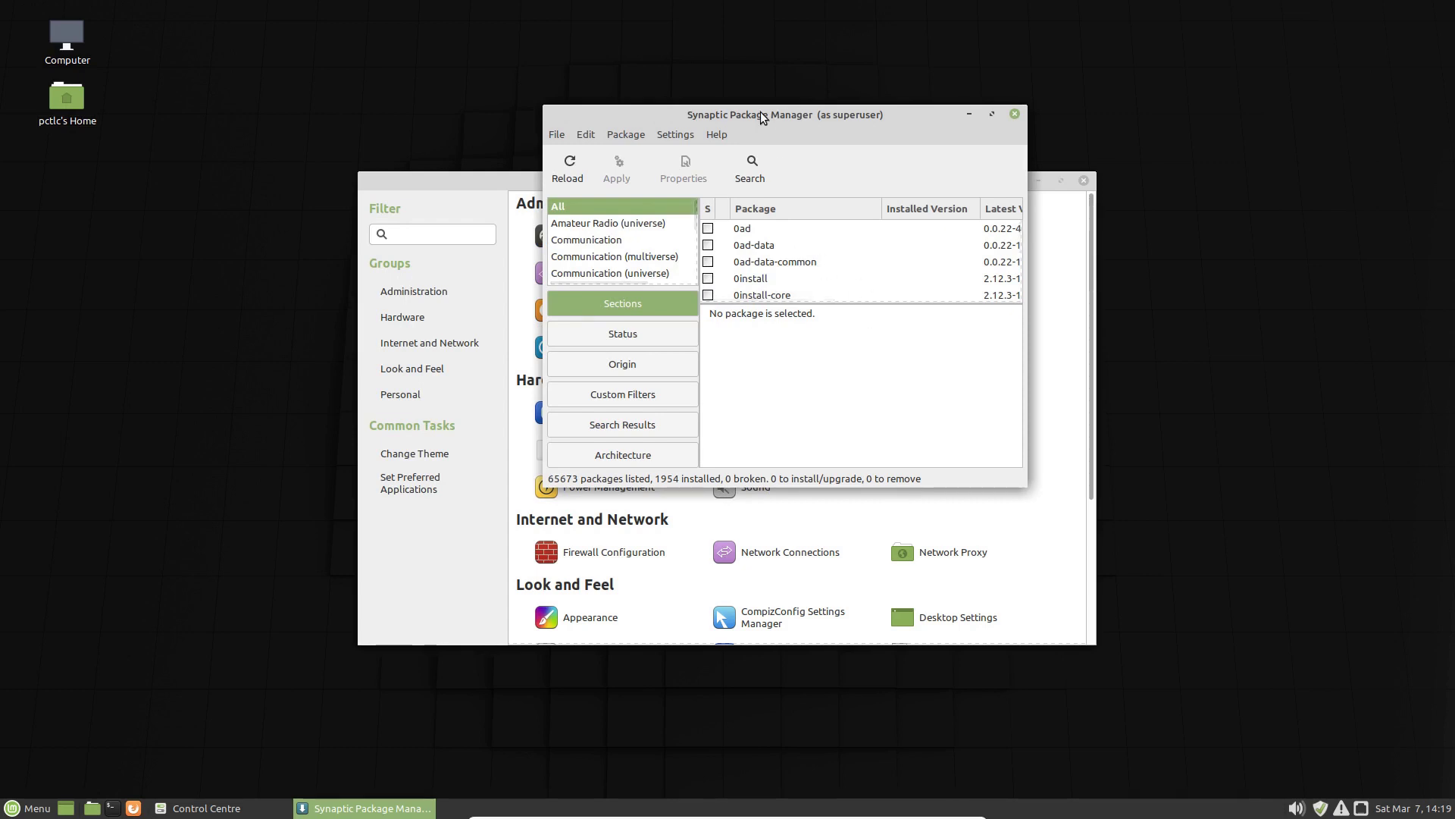
Check Synaptic's package search form and the marking options for the 0install package without changing anything, and close Synaptic
{"action": "left_click", "coordinate": [751, 168]}
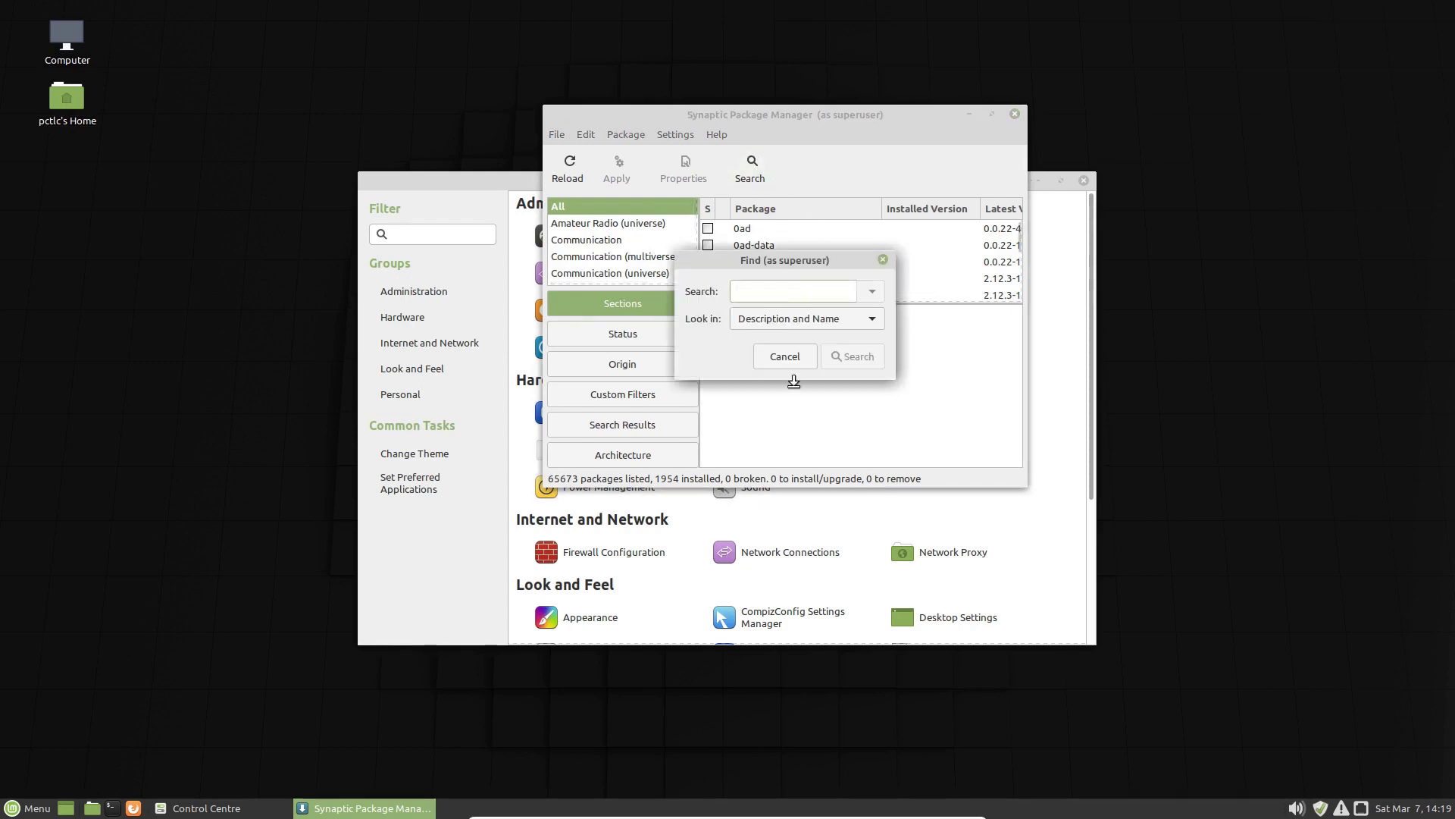
{"action": "left_click", "coordinate": [786, 356]}
{"action": "right_click", "coordinate": [736, 285]}
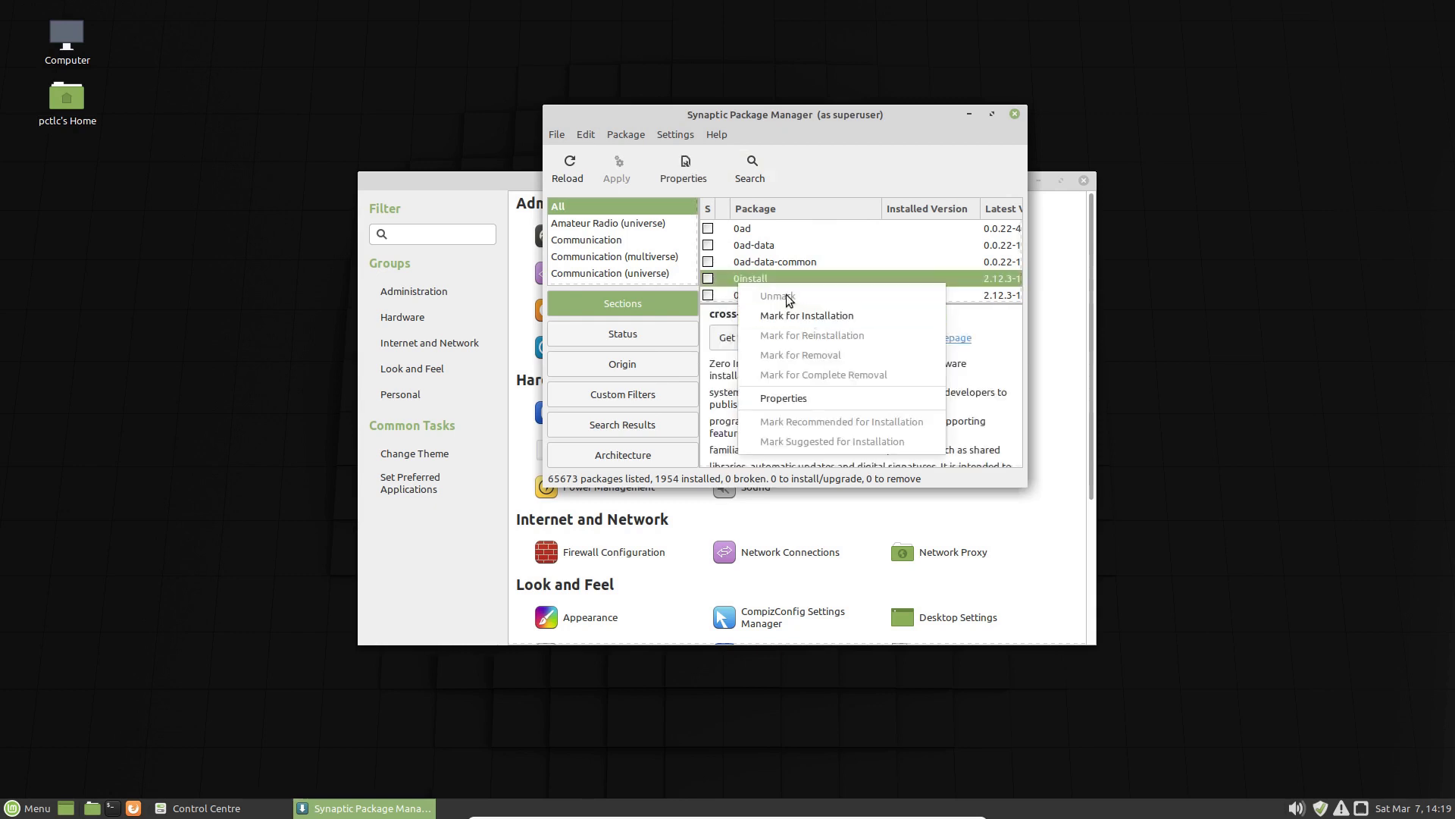
{"action": "left_click", "coordinate": [954, 338]}
{"action": "left_click", "coordinate": [1014, 114]}
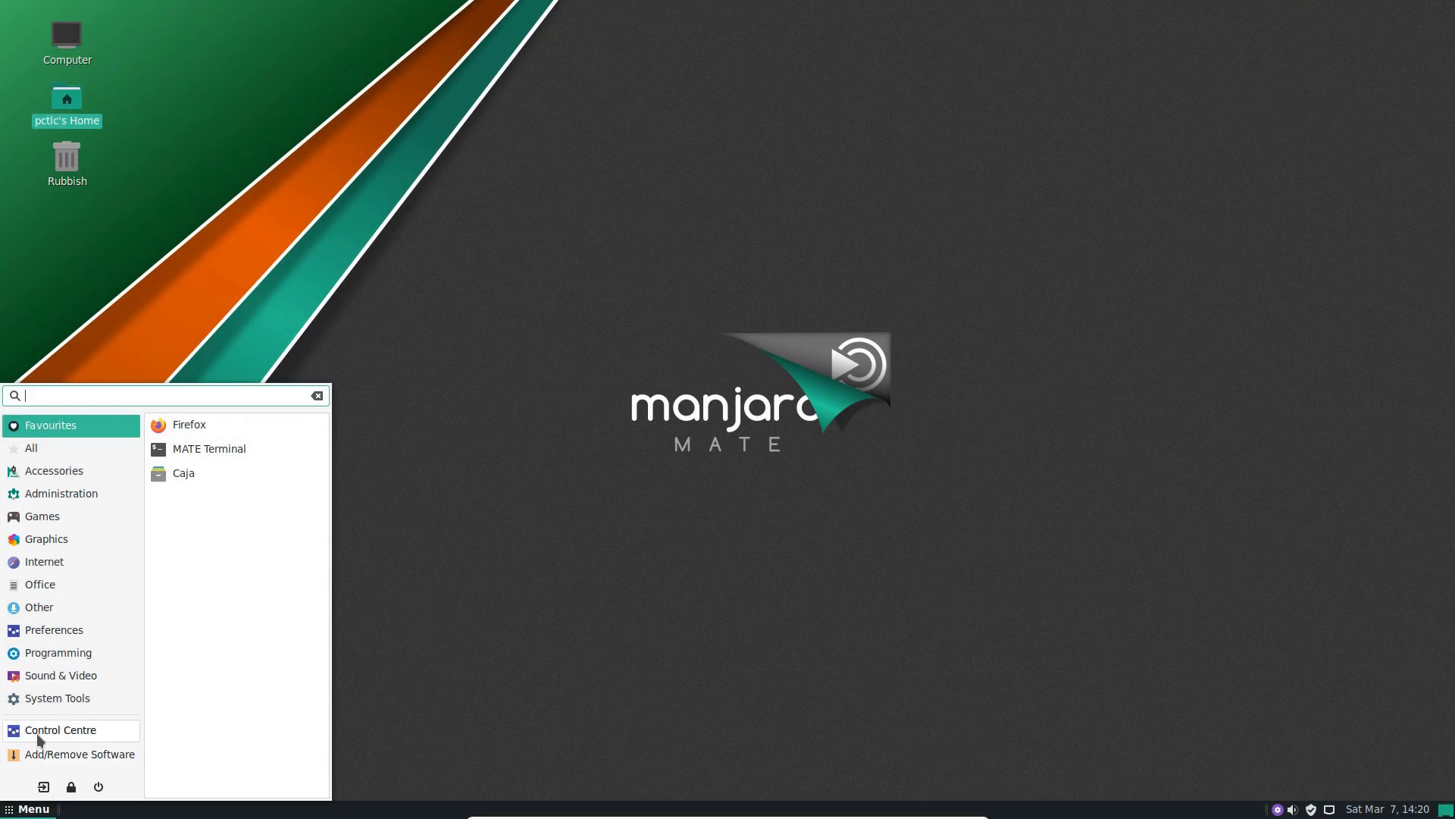
Open the appearance preferences from Manjaro's Control Centre and look through the themes, backgrounds, fonts and interface options
{"action": "left_click", "coordinate": [34, 729]}
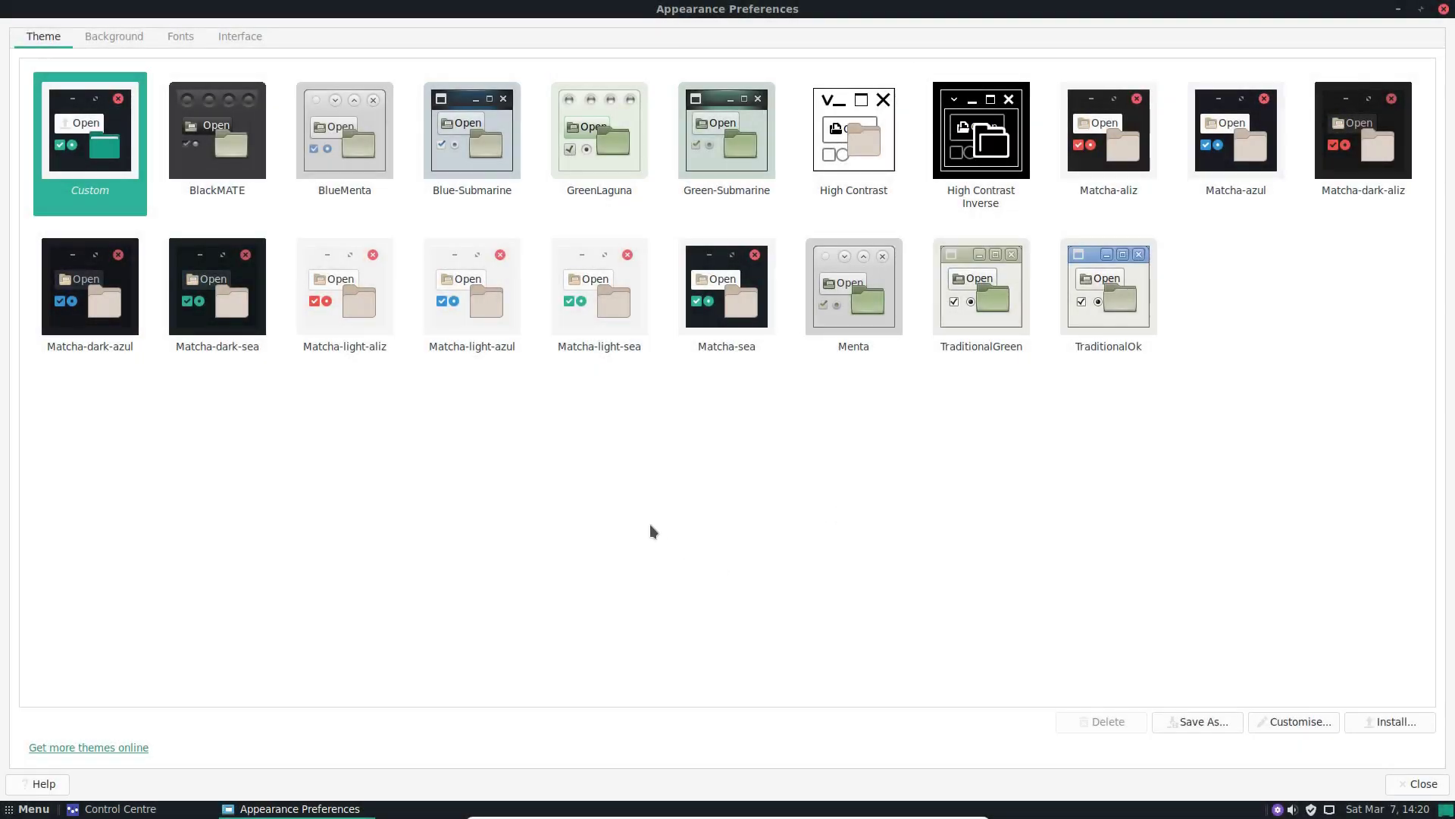
{"action": "left_click", "coordinate": [110, 37]}
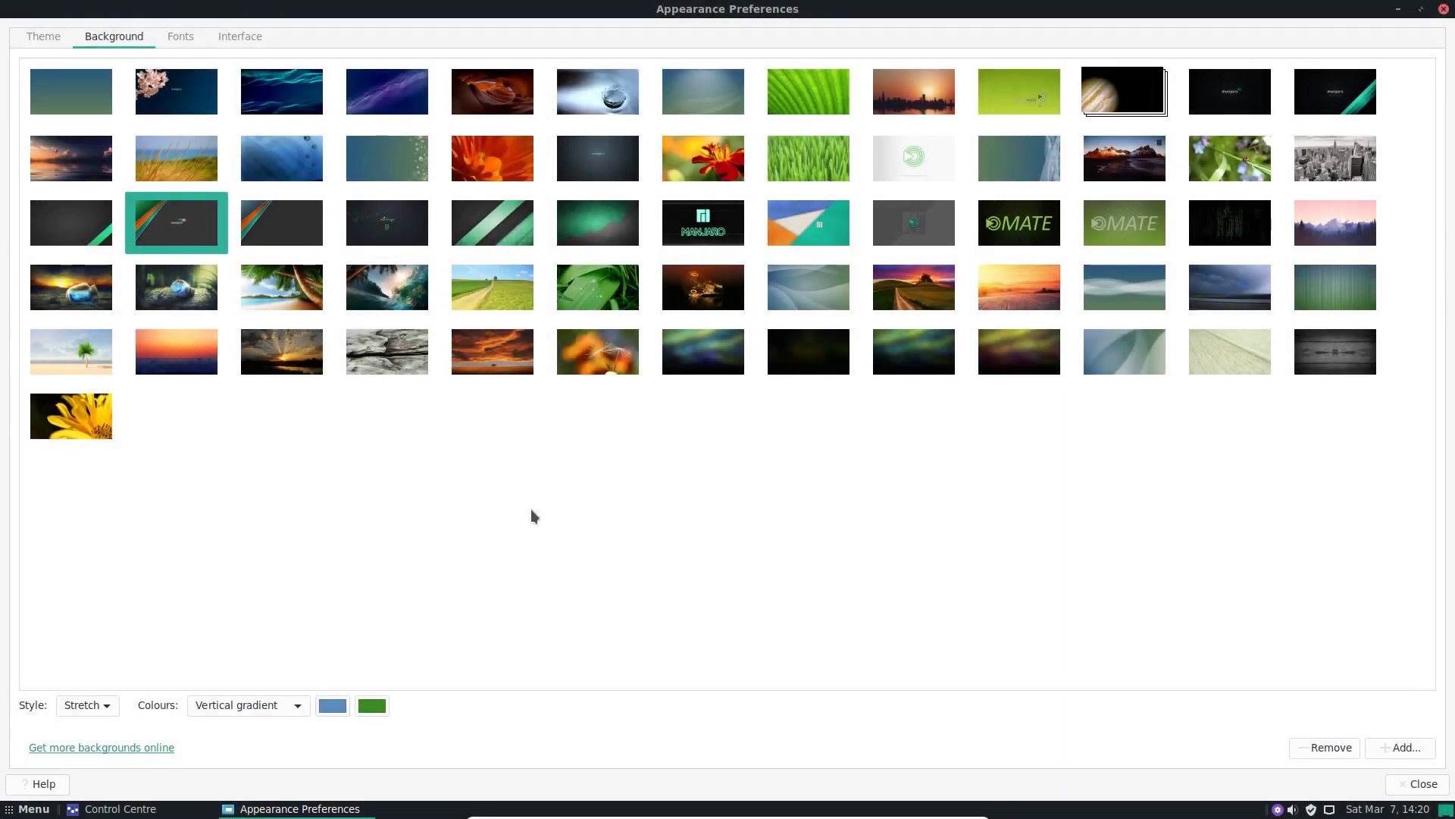
{"action": "left_click", "coordinate": [183, 38]}
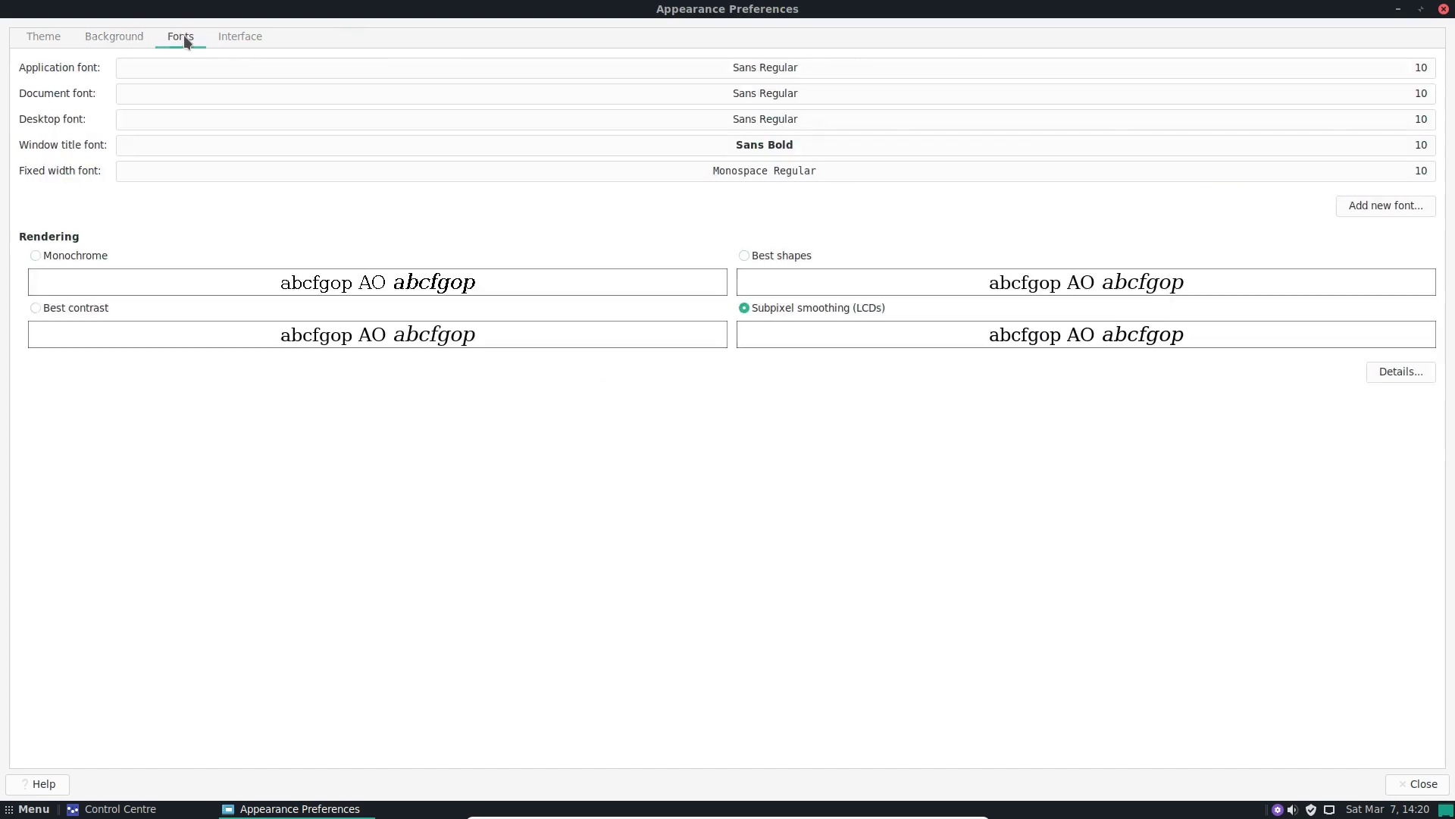
{"action": "left_click", "coordinate": [237, 39]}
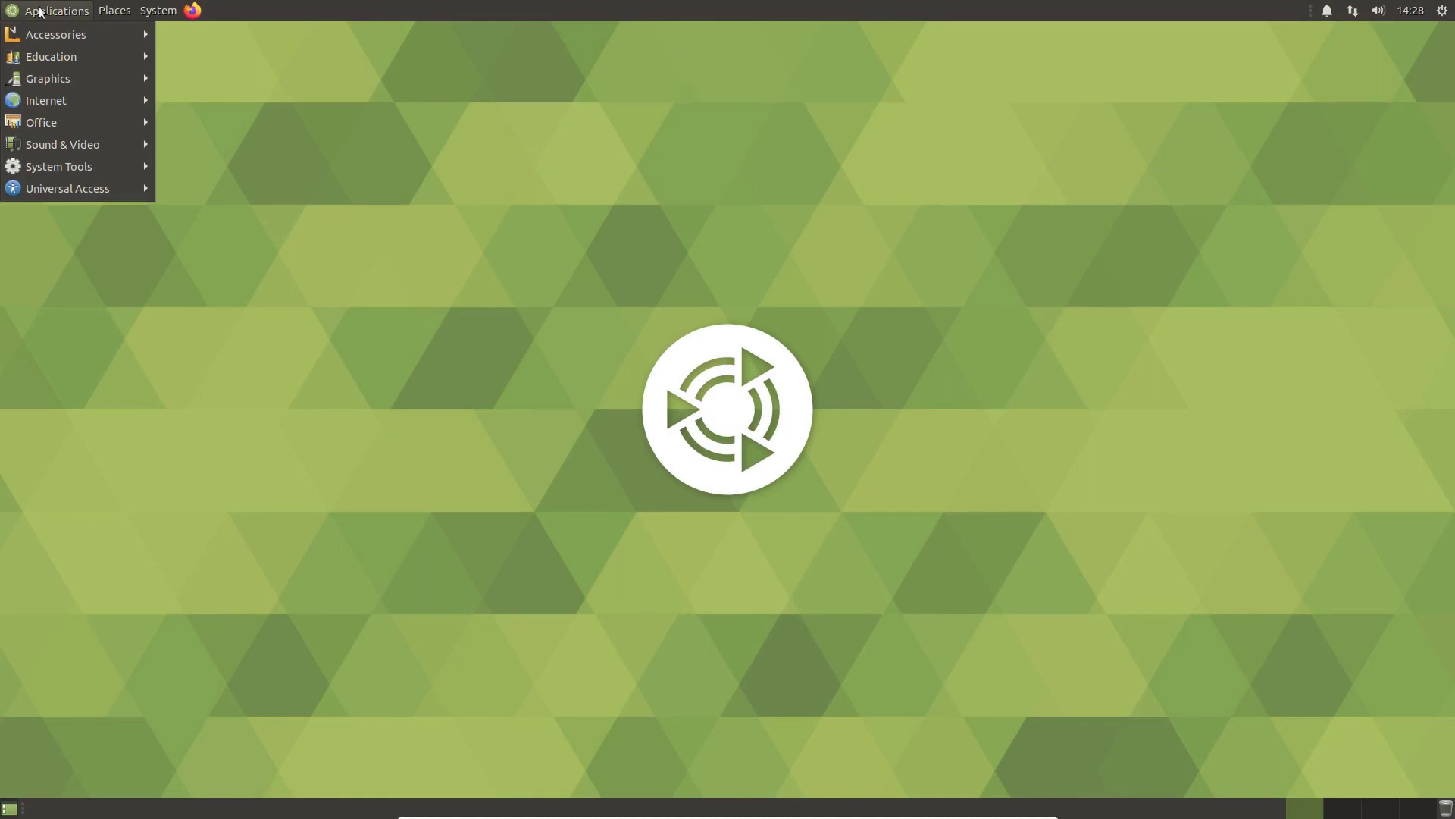
Browse Ubuntu MATE's system preferences categories, including Hardware and Personal, and its Accessories and Education applications
{"action": "mouse_move", "coordinate": [128, 11]}
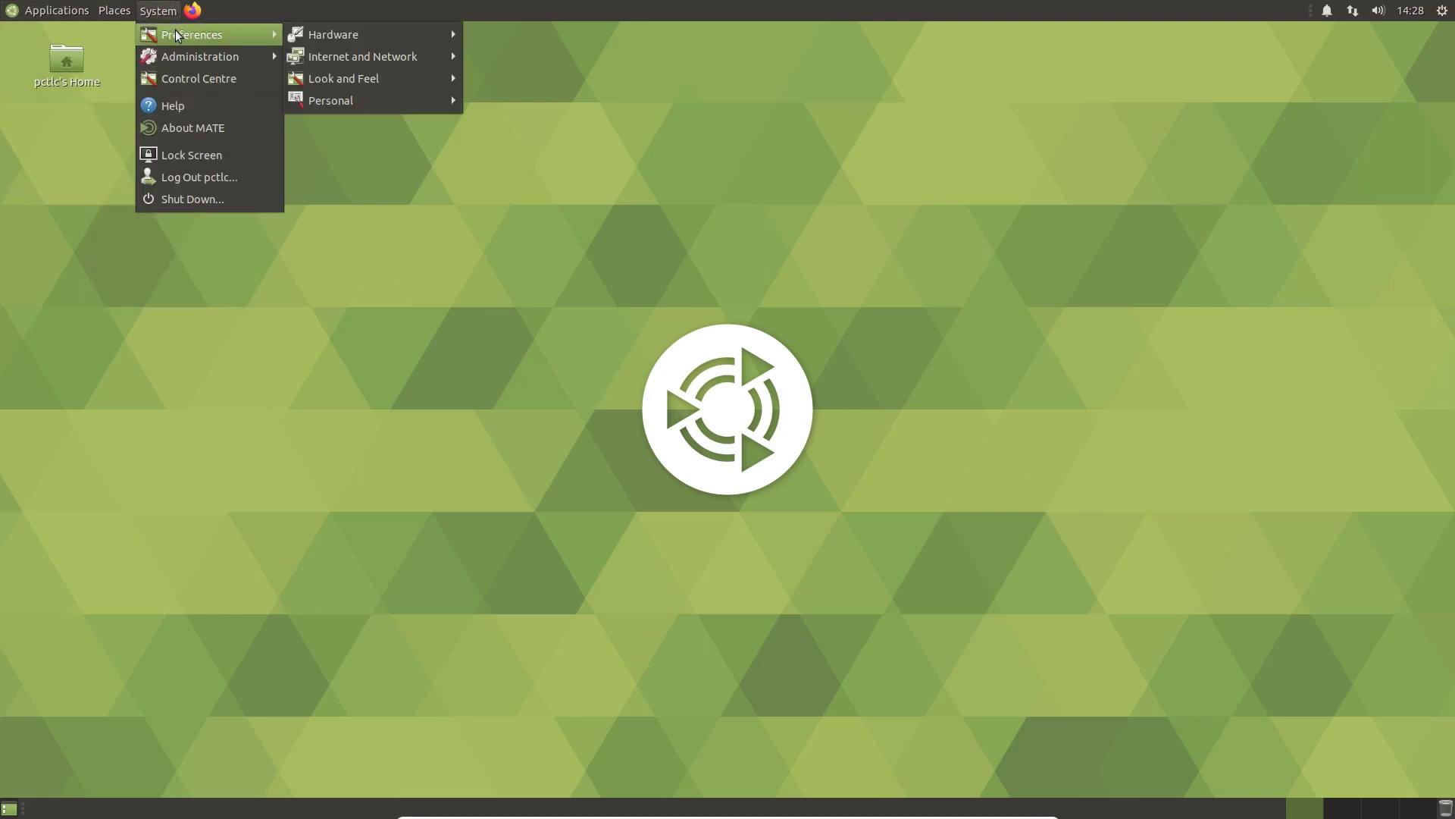
{"action": "mouse_move", "coordinate": [421, 38]}
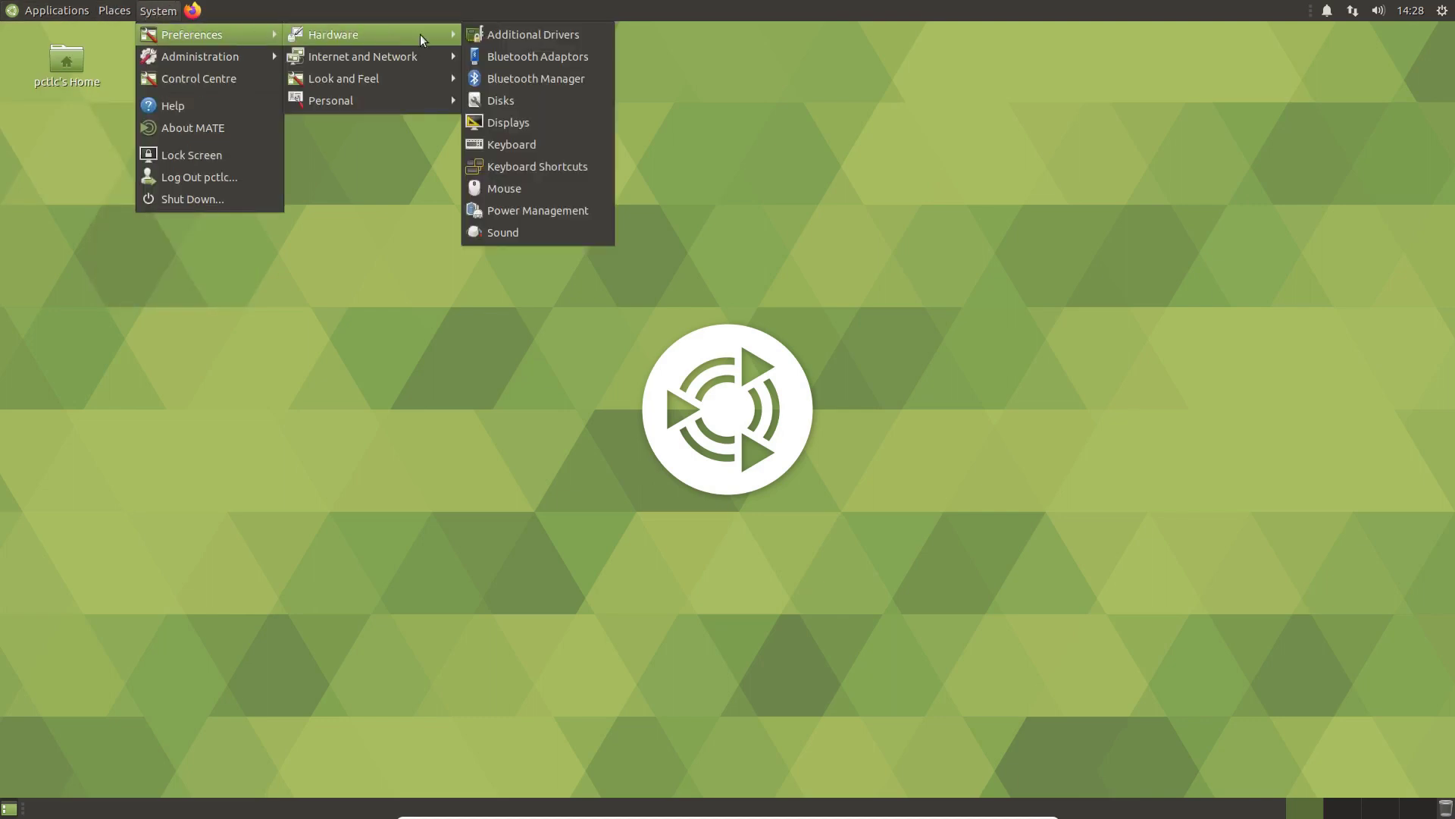
{"action": "mouse_move", "coordinate": [388, 100]}
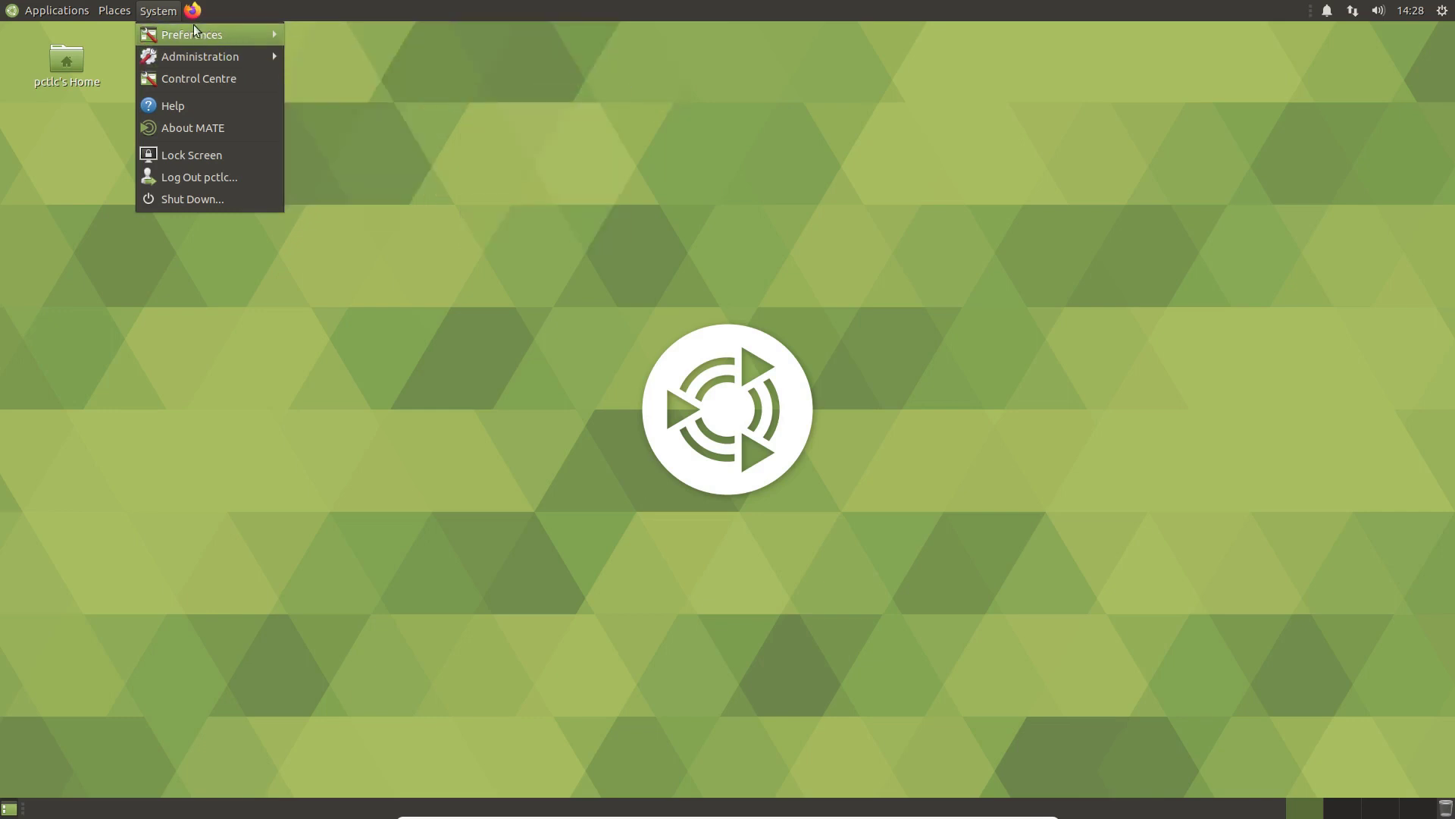
{"action": "mouse_move", "coordinate": [44, 11]}
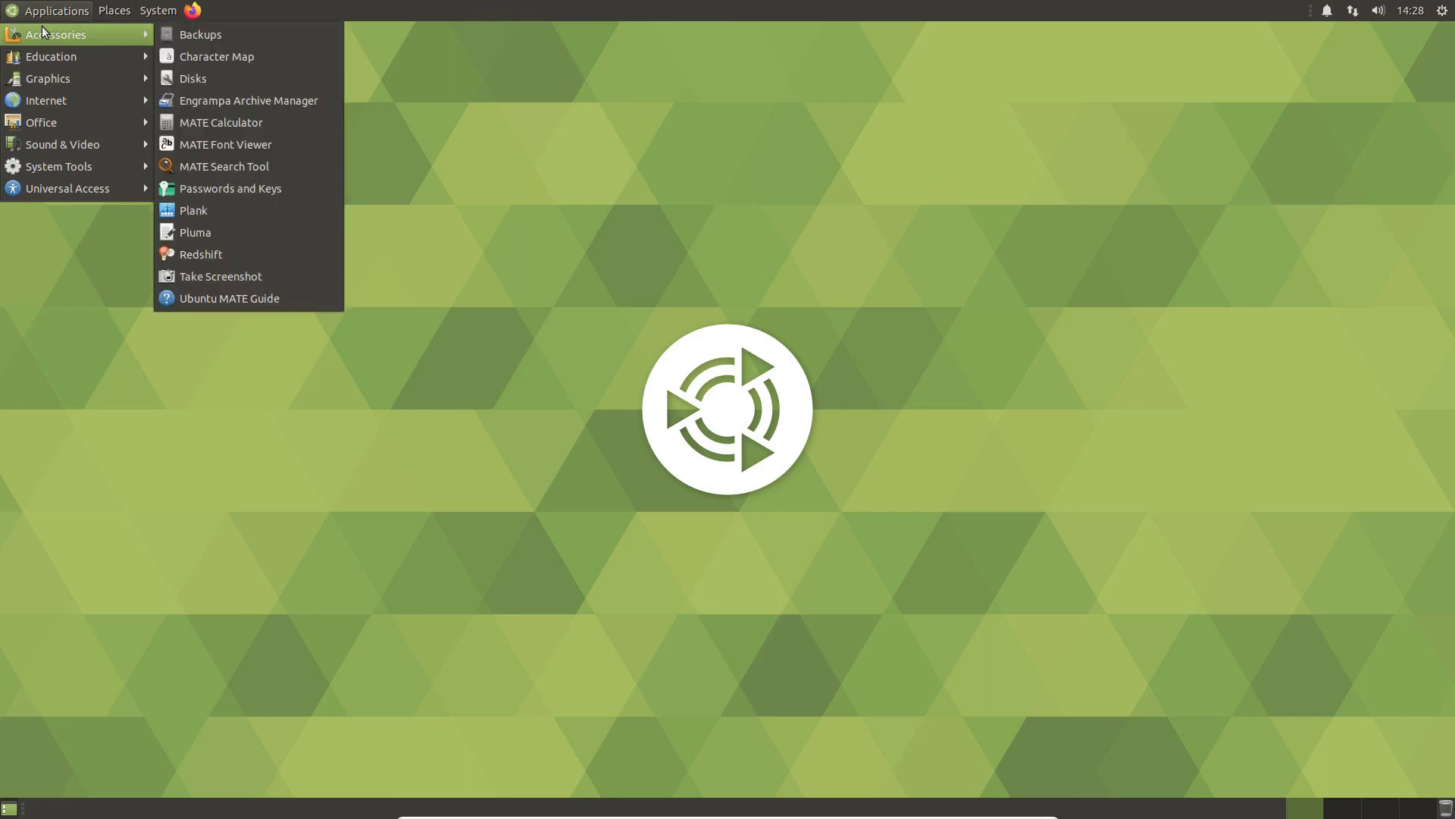
{"action": "mouse_move", "coordinate": [40, 56]}
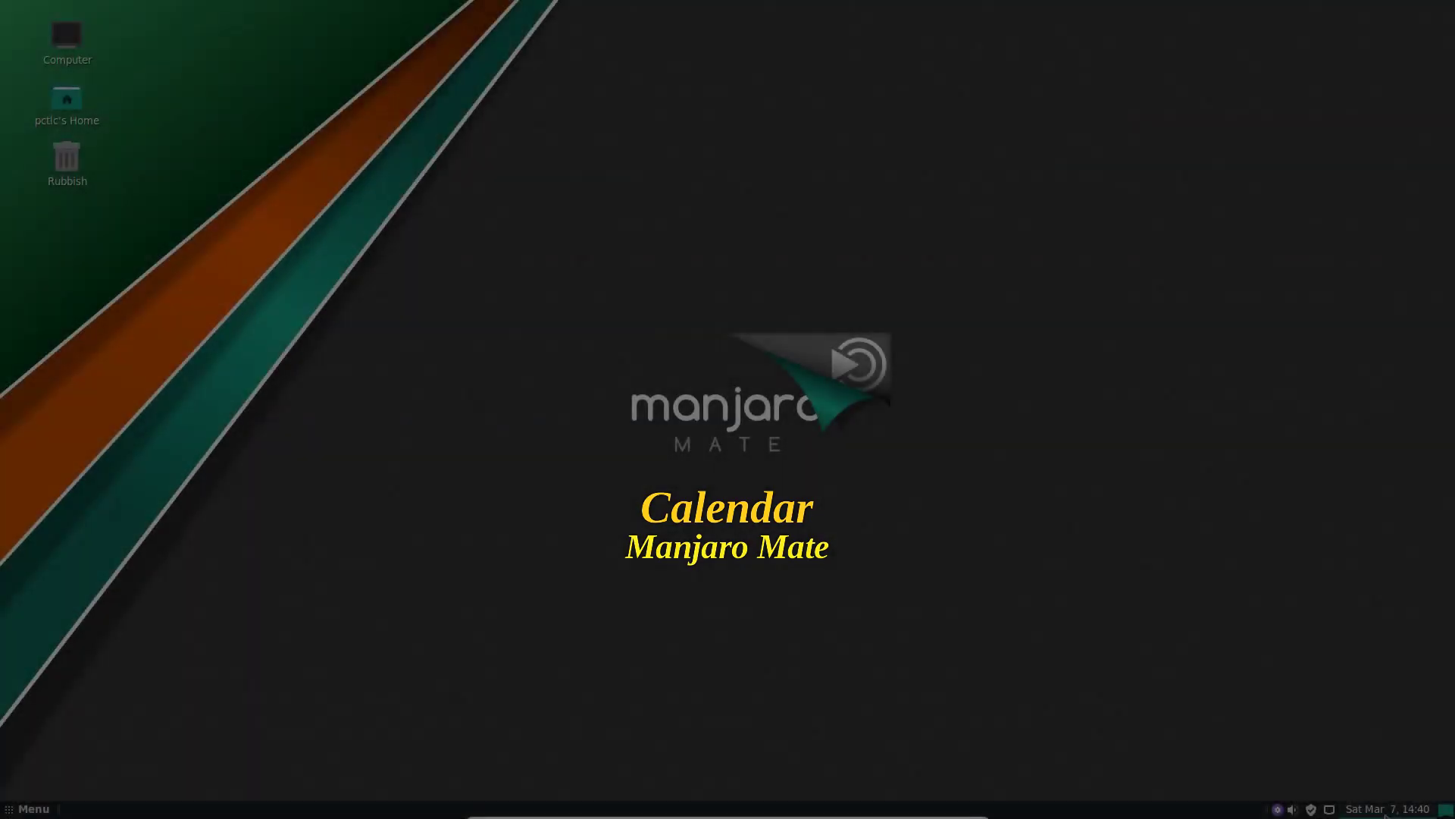
Open the calendar from the date and time display in Manjaro
{"action": "left_click", "coordinate": [1386, 811]}
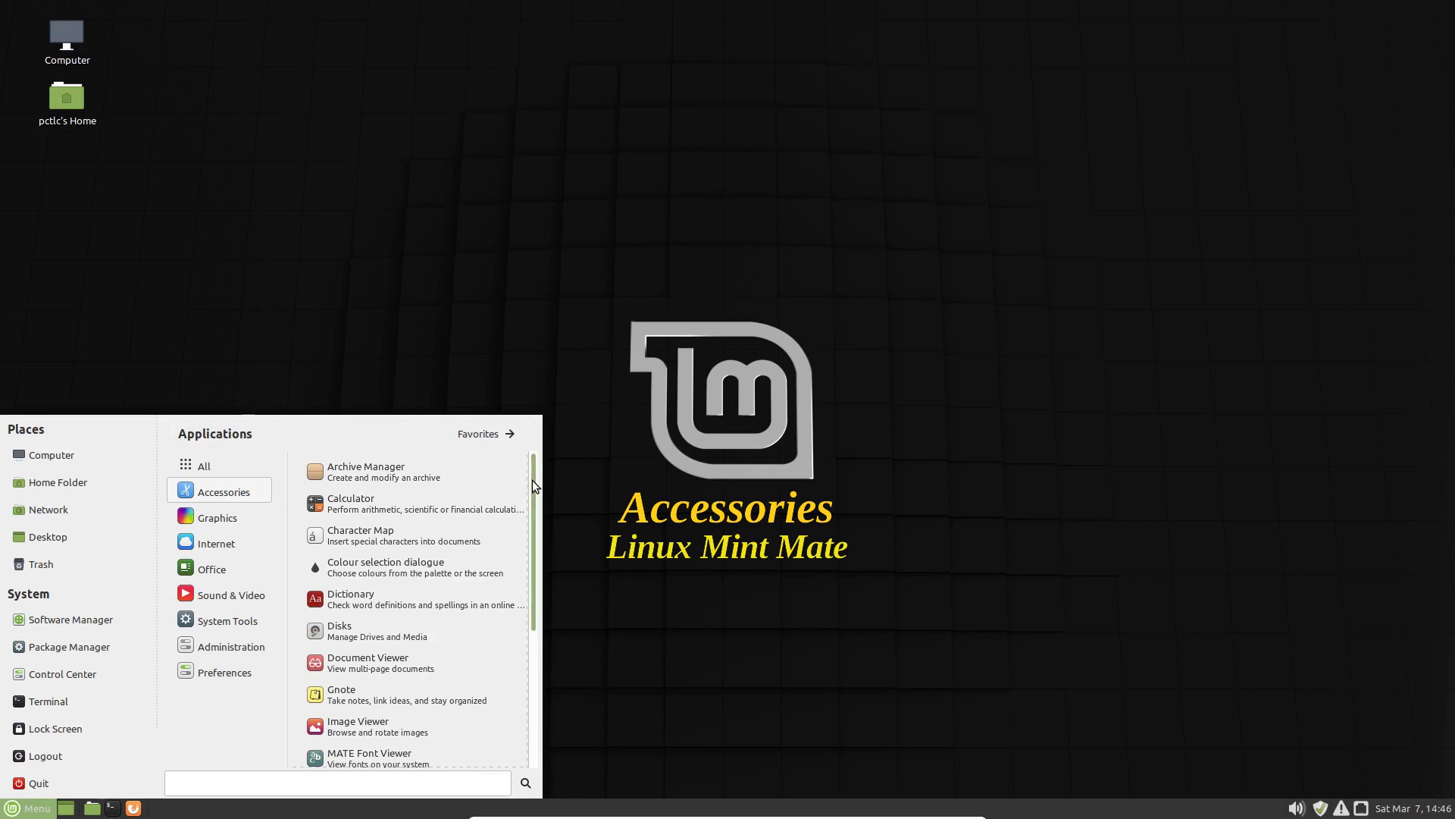
Look through the full lists of Accessories and Administration applications in Linux Mint and System Tools in Manjaro
{"action": "left_click_drag", "start_coordinate": [535, 485], "coordinate": [538, 817]}
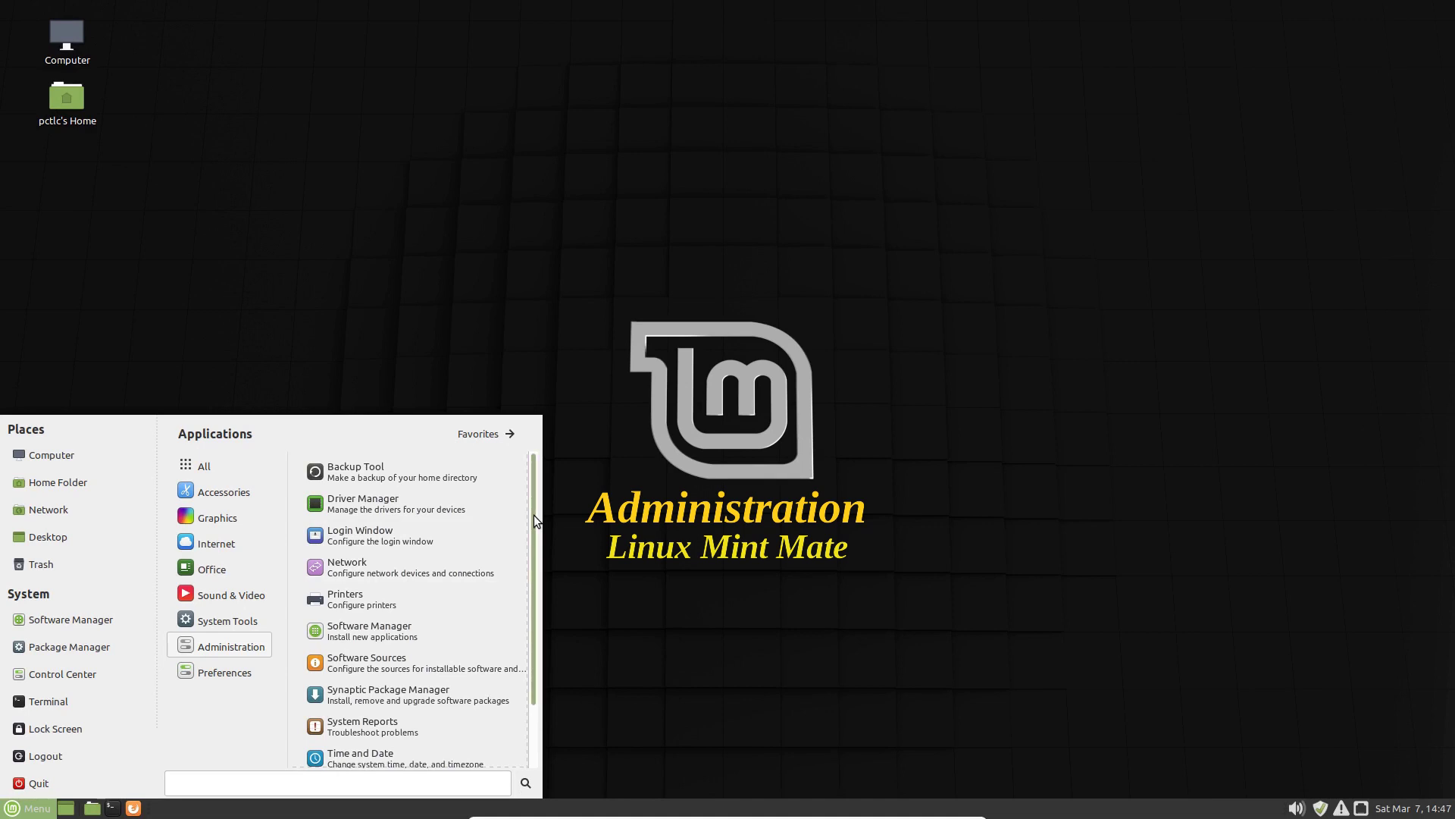
{"action": "left_click_drag", "start_coordinate": [534, 515], "coordinate": [538, 767]}
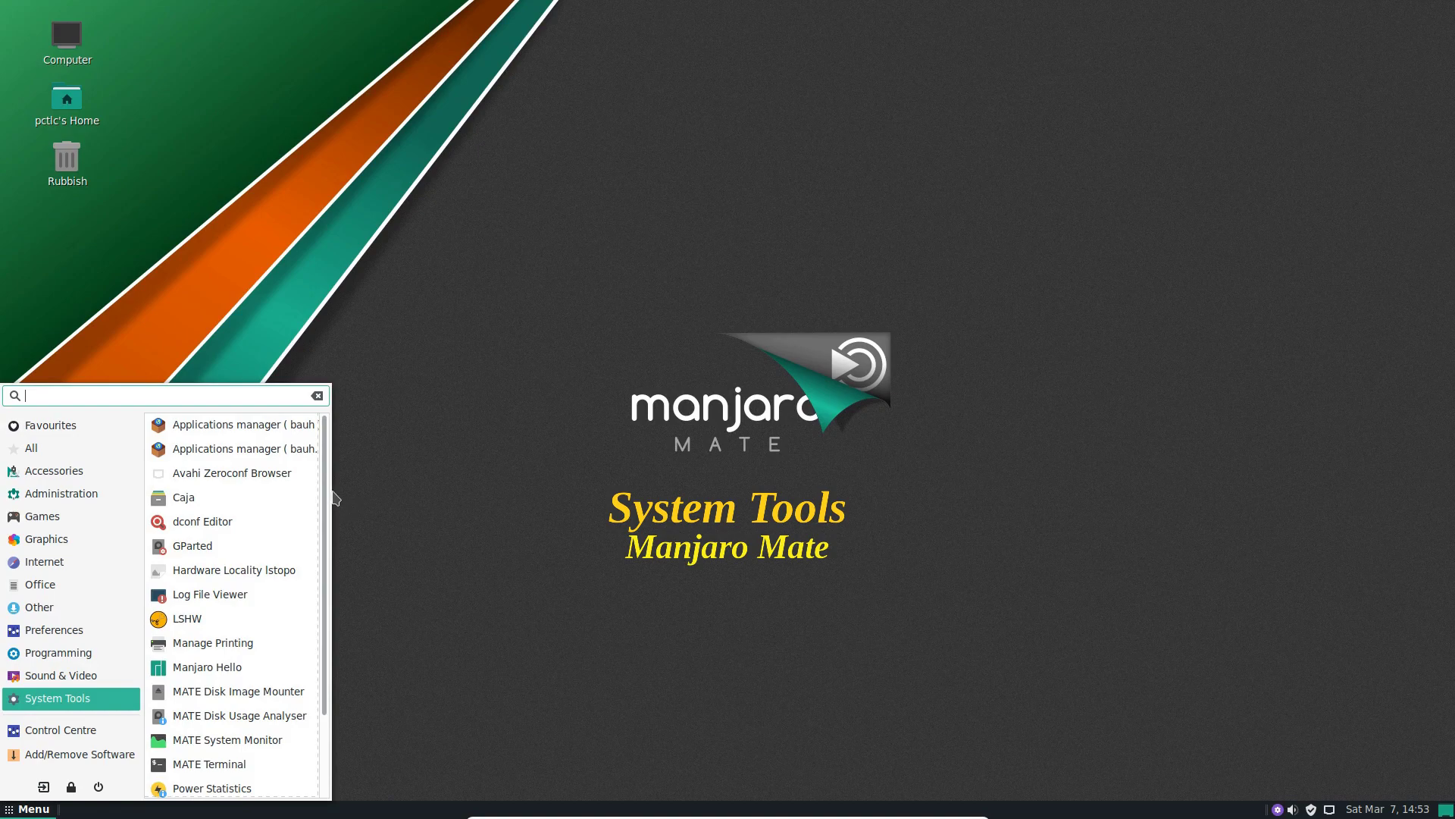
{"action": "left_click_drag", "start_coordinate": [326, 485], "coordinate": [327, 590]}
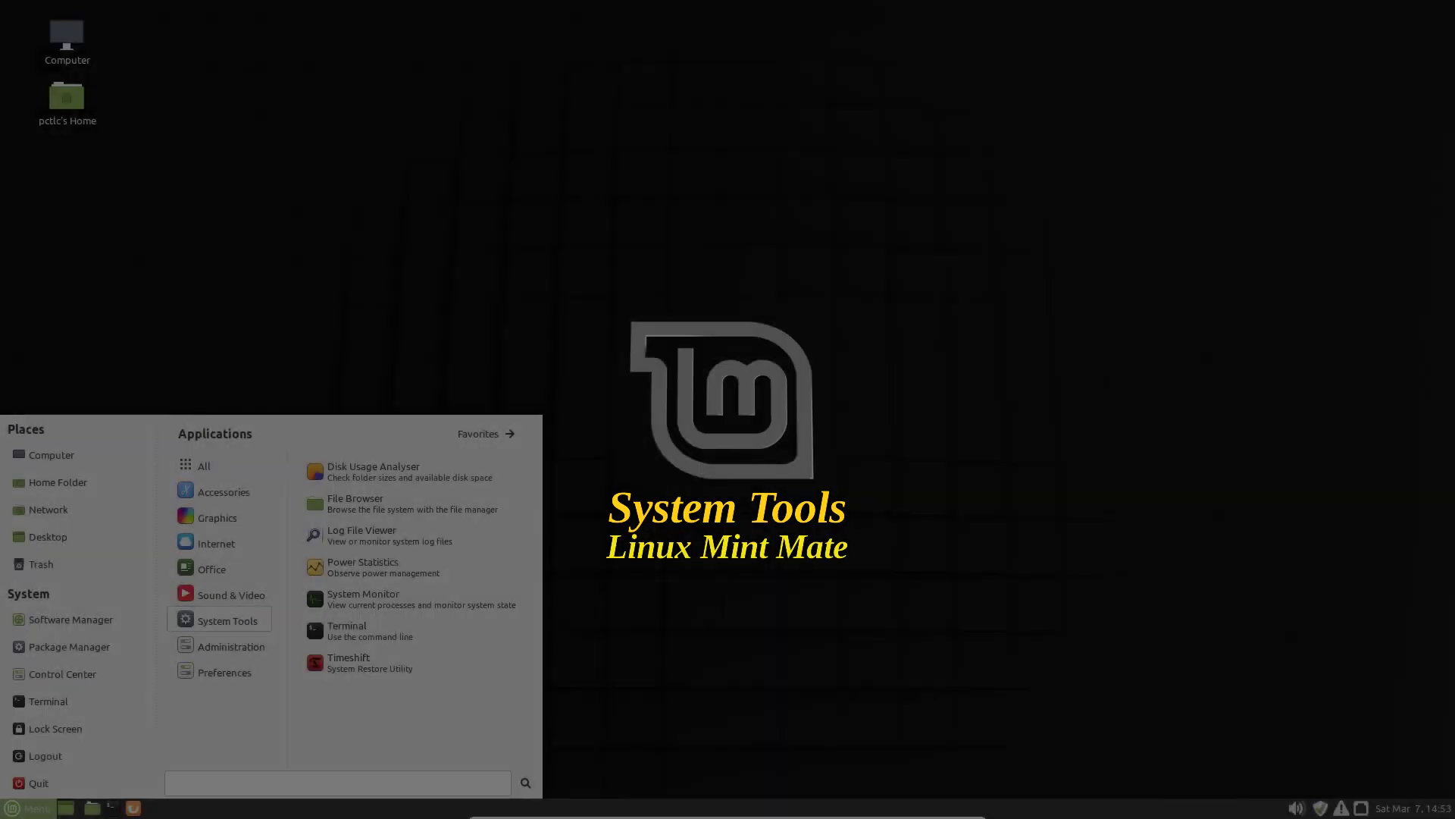